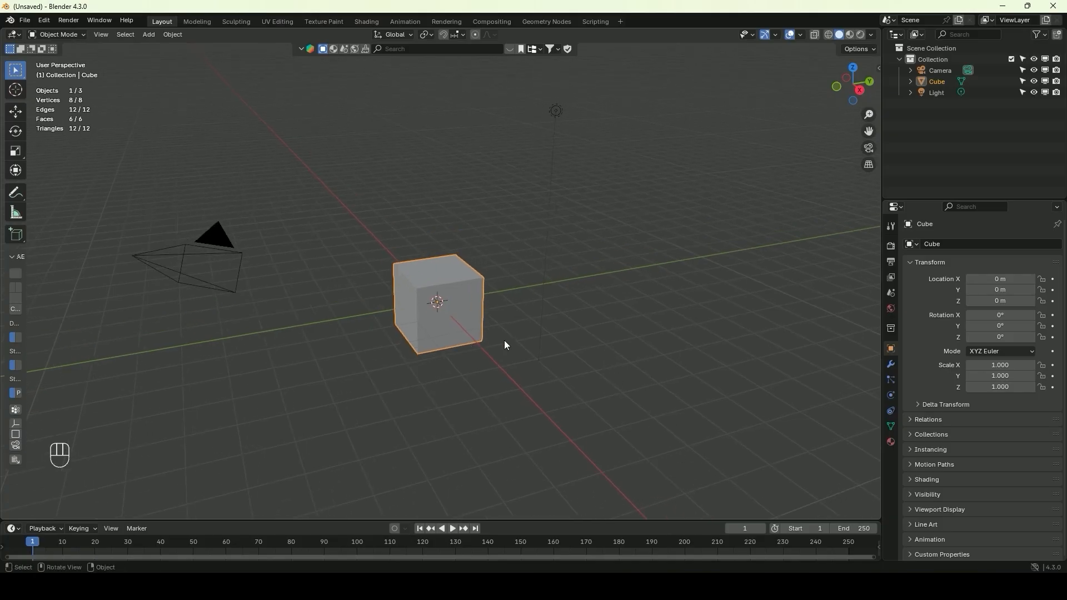
# Delete the default camera, cube and light from the scene
pyautogui.scroll(-4, 455, 273)
pyautogui.moveTo(530, 177); pyautogui.dragTo(342, 316)
pyautogui.press('Delete')
# Import the suited character from a glTF 2.0 file and deselect everything
pyautogui.click(24, 22)
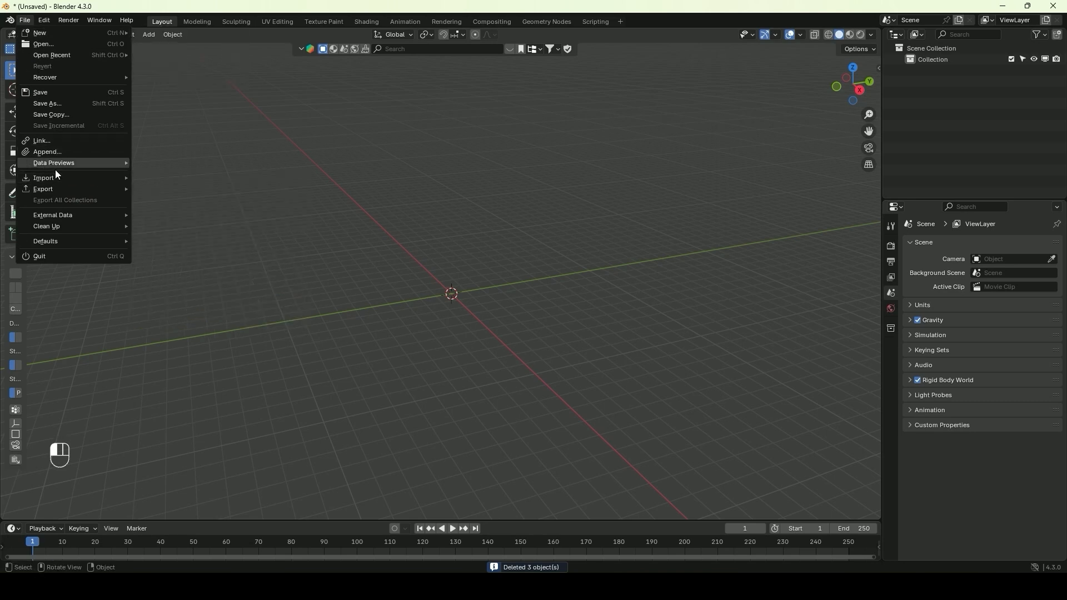
pyautogui.moveTo(57, 177)
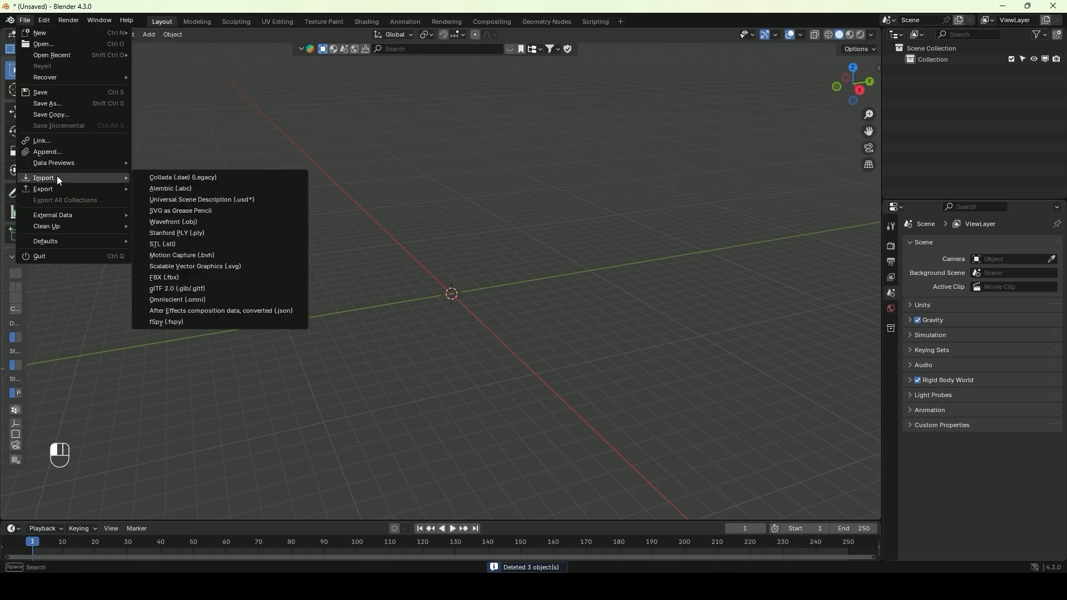
pyautogui.click(188, 289)
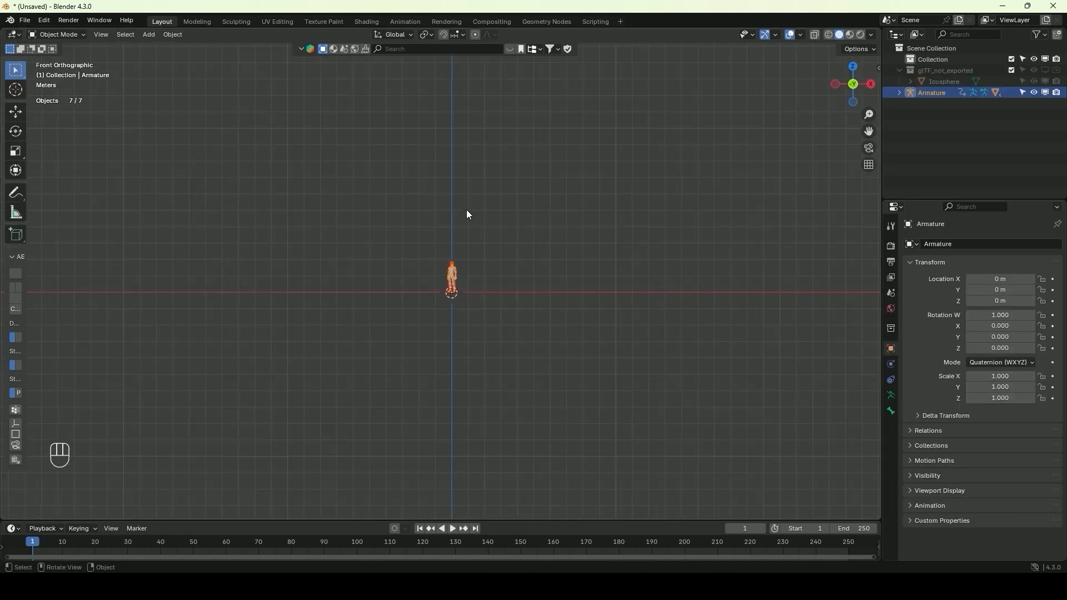
pyautogui.scroll(10, 464, 228)
pyautogui.scroll(-5, 483, 210)
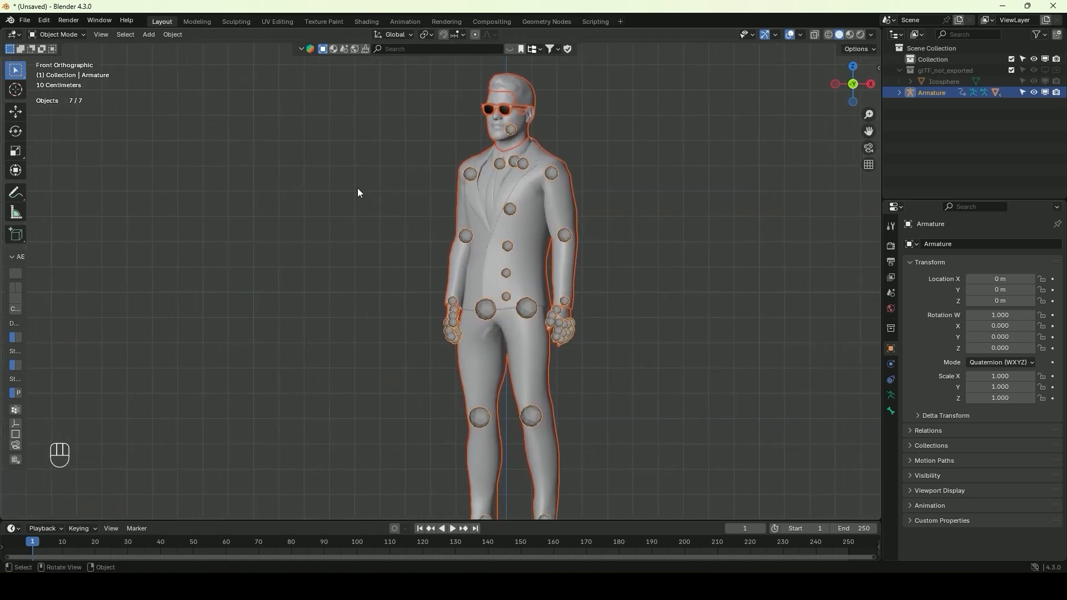
pyautogui.click(381, 212)
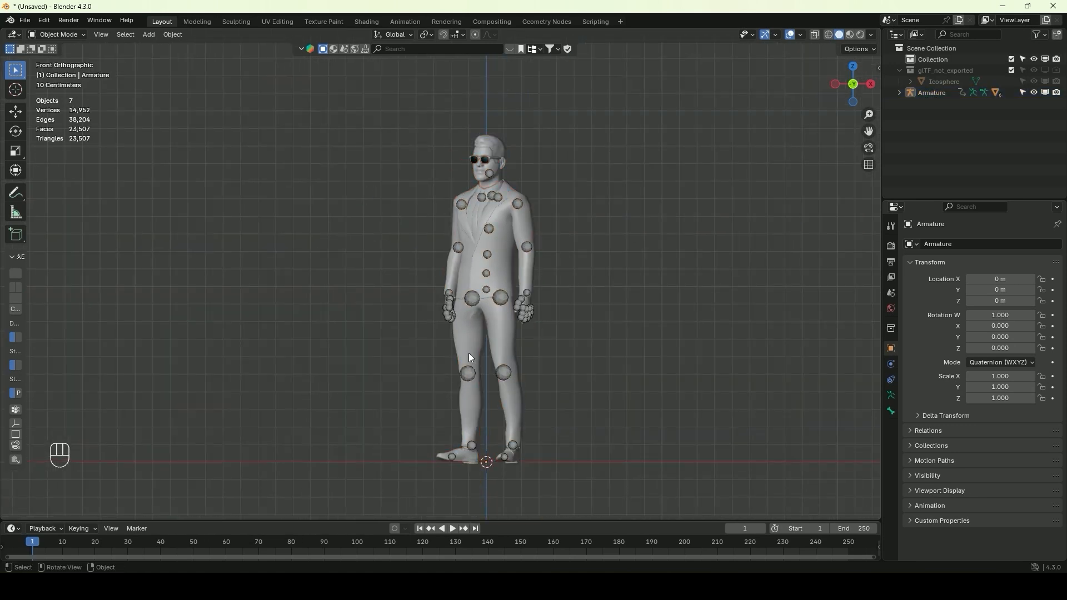
# Rotate the character's armature about the global Z axis to a quaternion W of 0.938 and Z of 0.347, facing the front
pyautogui.click(476, 298)
pyautogui.press('r')
pyautogui.press('z')
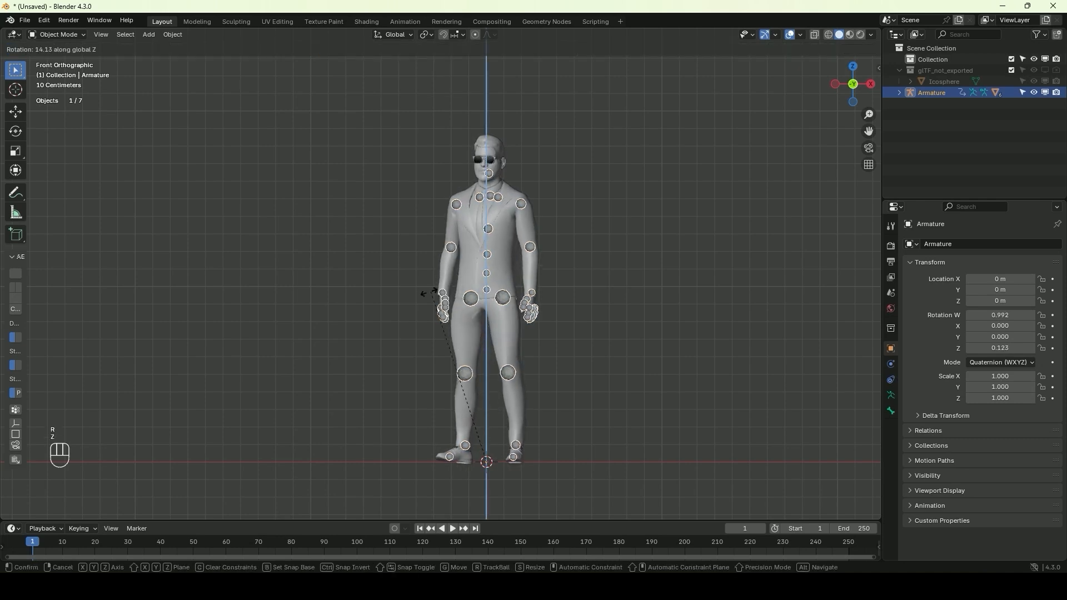
pyautogui.click(393, 324)
pyautogui.moveTo(394, 255); pyautogui.dragTo(432, 278, button='middle')
pyautogui.press('r')
pyautogui.press('z')
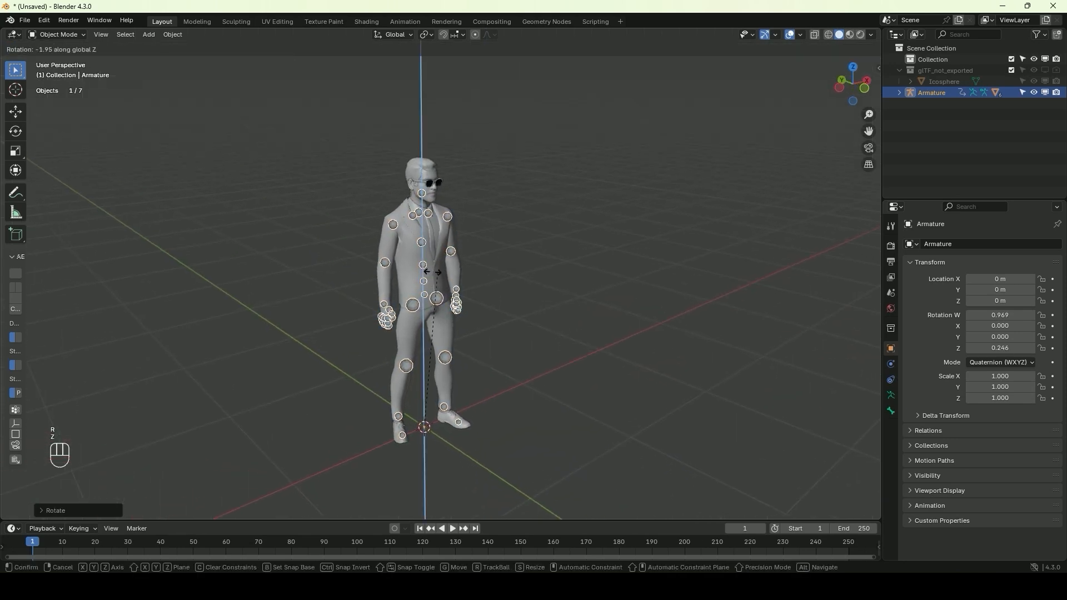
pyautogui.click(425, 283)
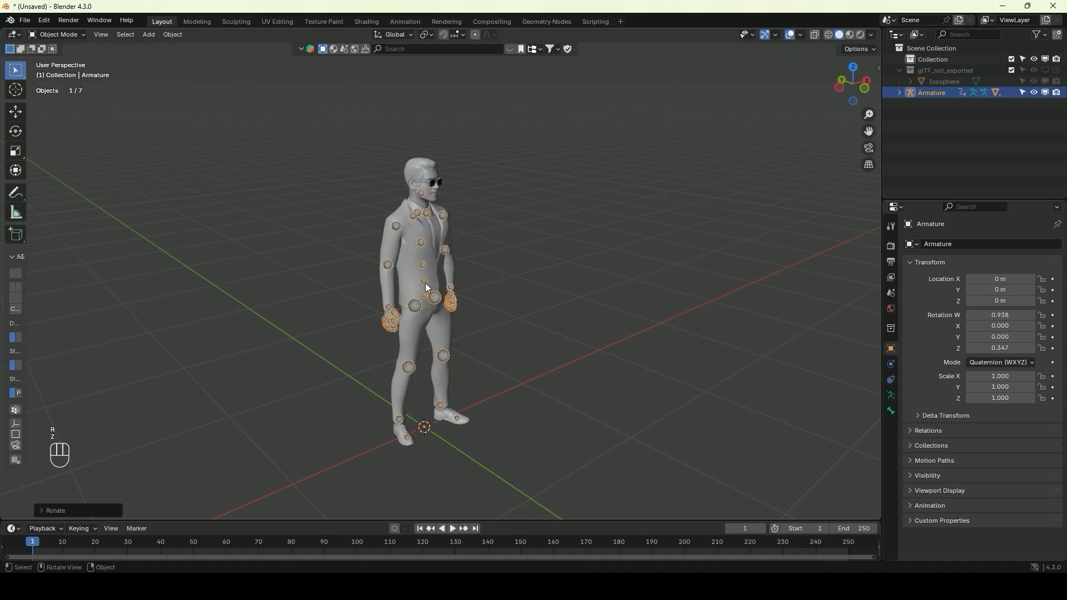
# Add a plane mesh under the character and scale it up to about 15.6 as the ground
pyautogui.click(315, 106)
pyautogui.click(147, 35)
pyautogui.moveTo(166, 55)
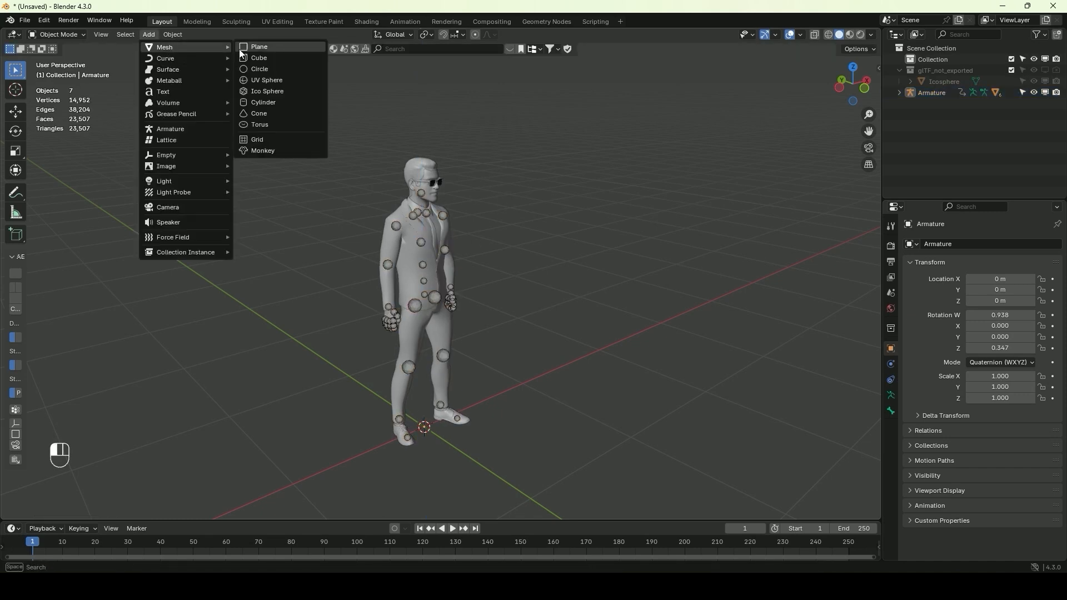
pyautogui.click(261, 48)
pyautogui.press('s')
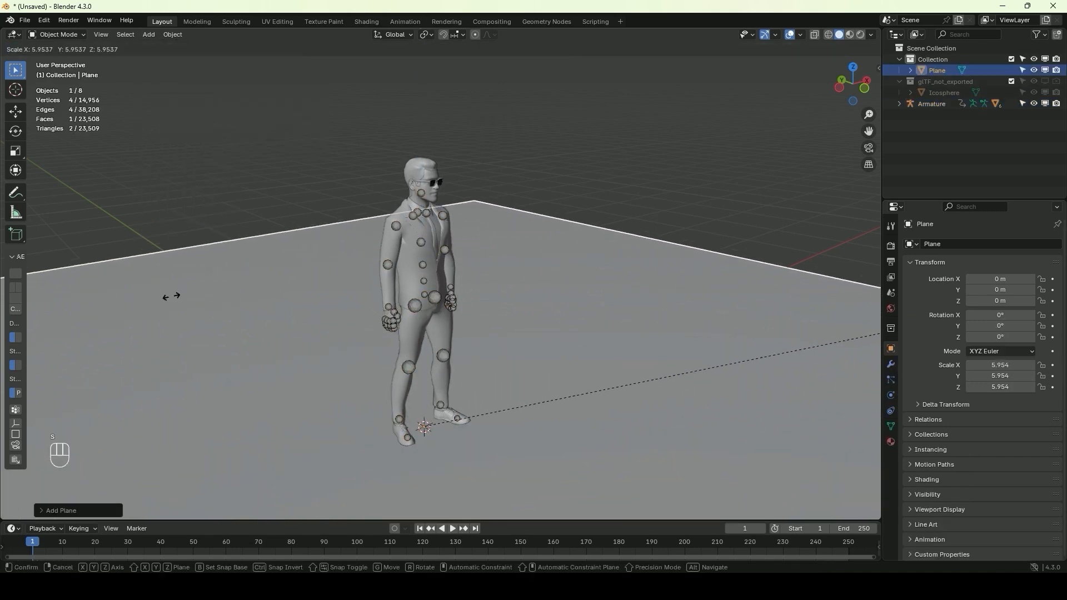
pyautogui.click(305, 316)
pyautogui.click(783, 99)
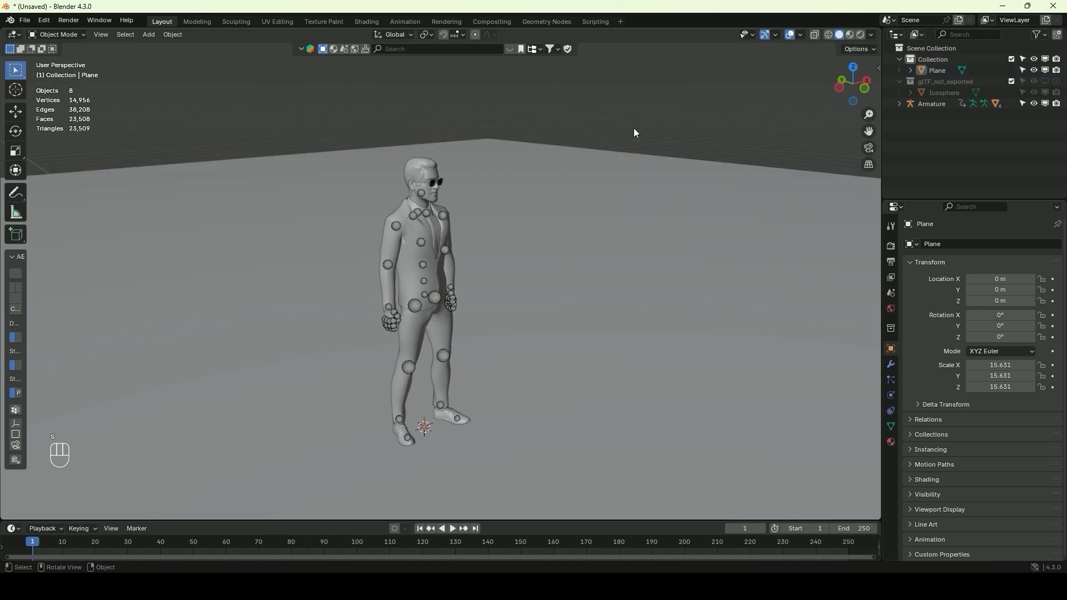
# Select the armature, switch to the Animation workspace and frame the character's upper body closely in the secondary viewport
pyautogui.moveTo(601, 131); pyautogui.dragTo(523, 137, button='middle')
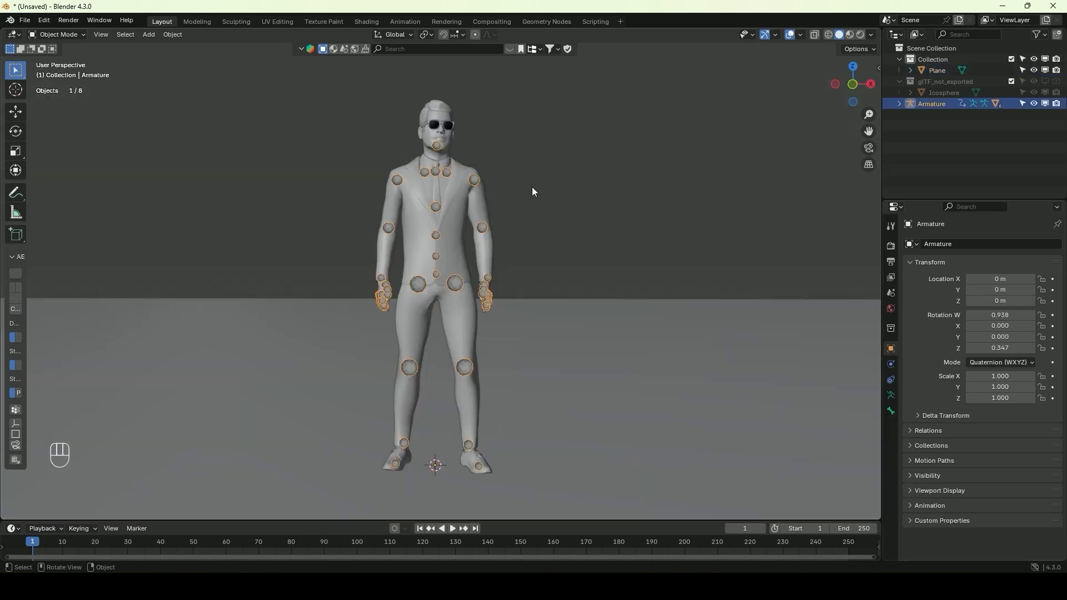
pyautogui.click(532, 187)
pyautogui.click(465, 171)
pyautogui.click(472, 176)
pyautogui.click(405, 22)
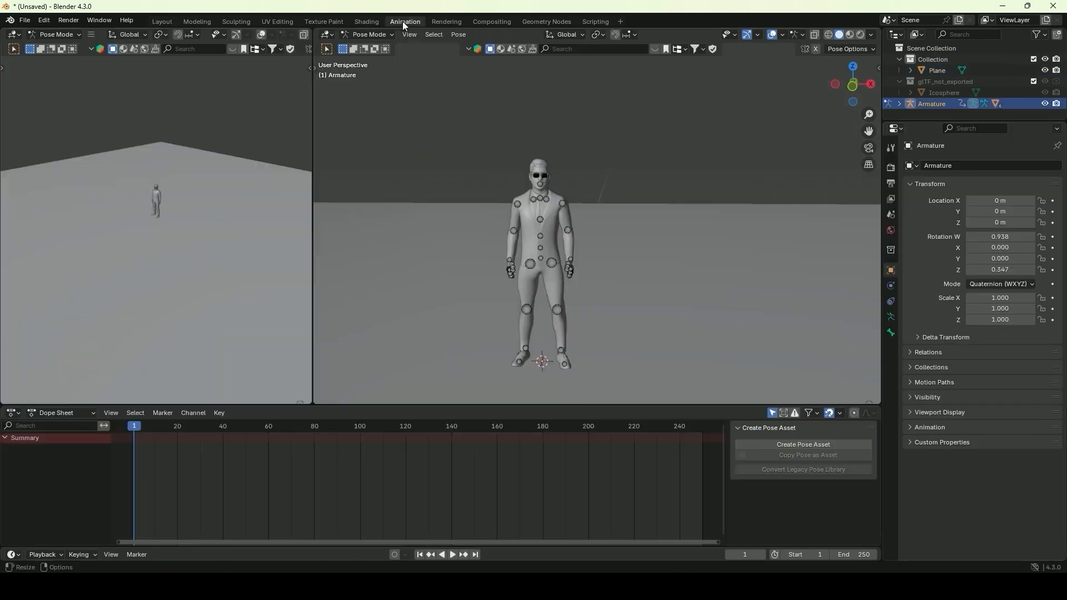
pyautogui.scroll(3, 550, 195)
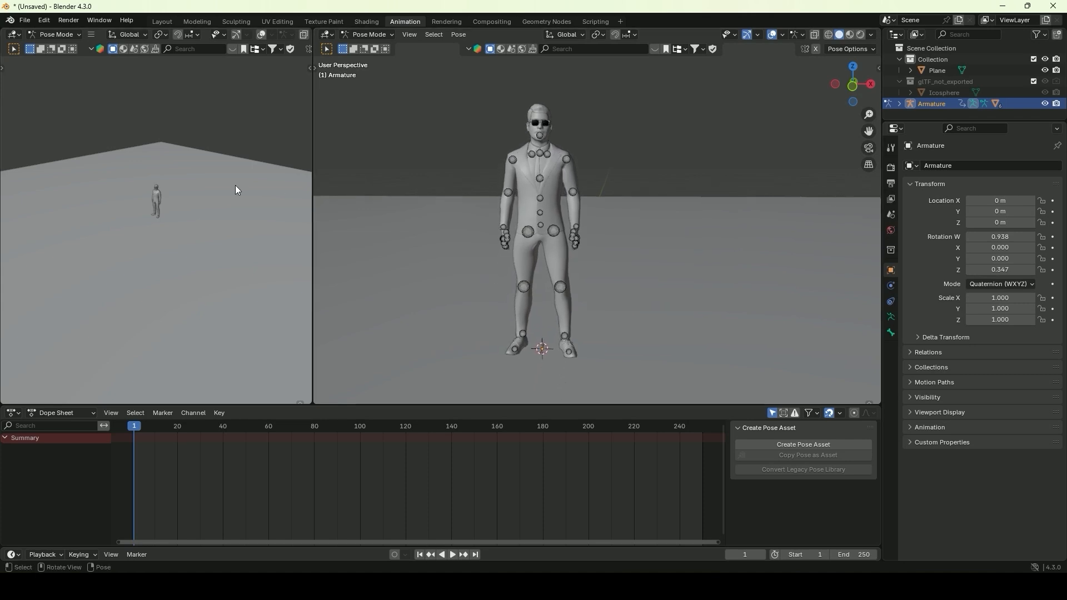
pyautogui.scroll(7, 155, 191)
pyautogui.moveTo(155, 191); pyautogui.dragTo(184, 214, button='middle')
pyautogui.scroll(5, 248, 186)
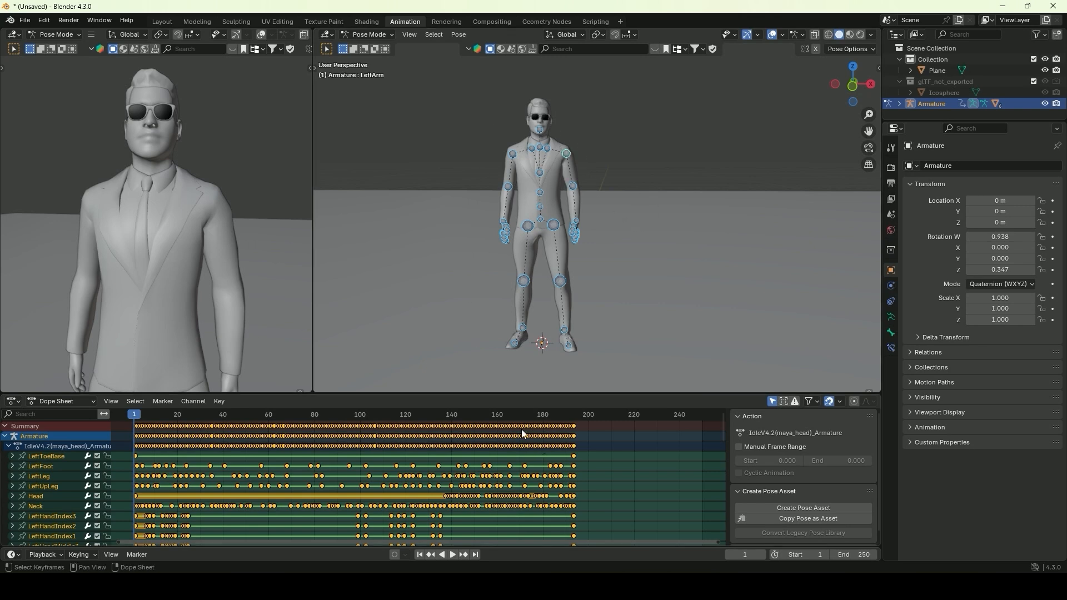
# Enlarge the Dope Sheet, delete all existing keyframes of the armature's bones and shrink the editor again
pyautogui.moveTo(497, 395); pyautogui.dragTo(506, 246)
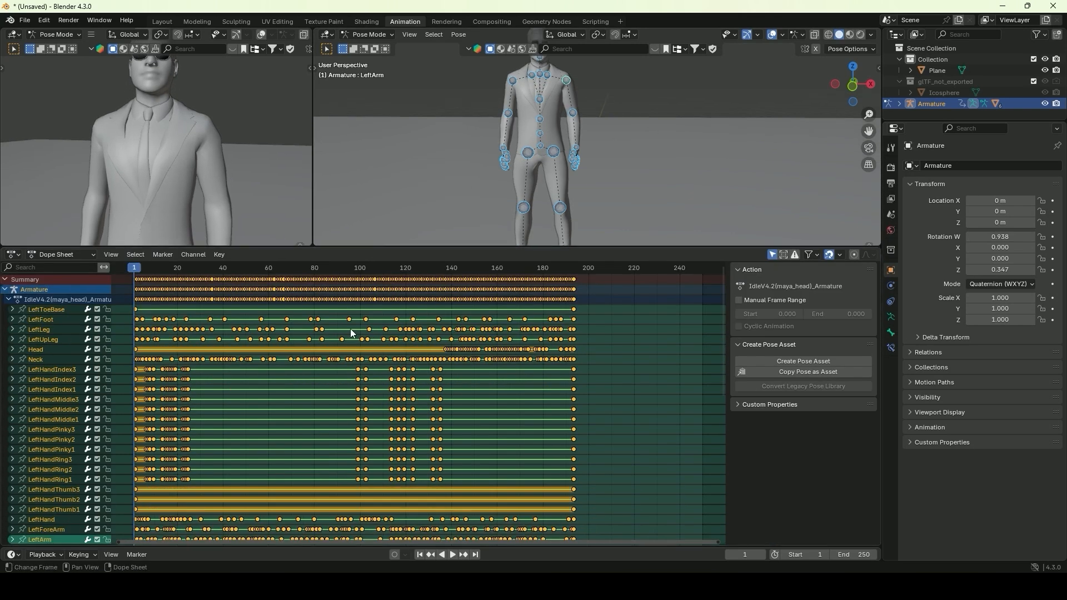
pyautogui.moveTo(167, 277); pyautogui.dragTo(134, 288)
pyautogui.click(691, 393)
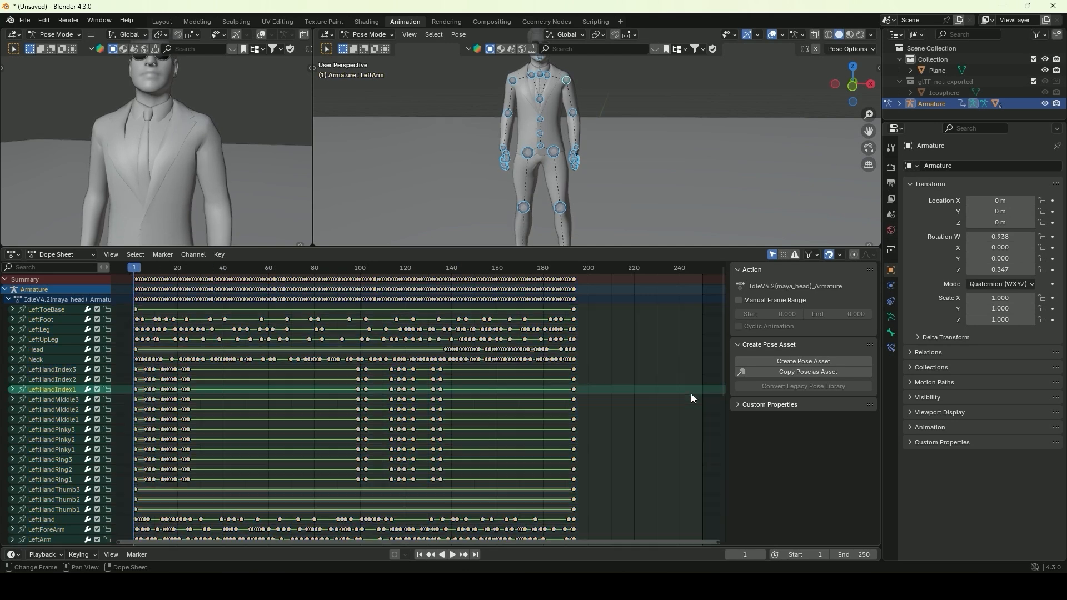
pyautogui.press('a')
pyautogui.press('Delete')
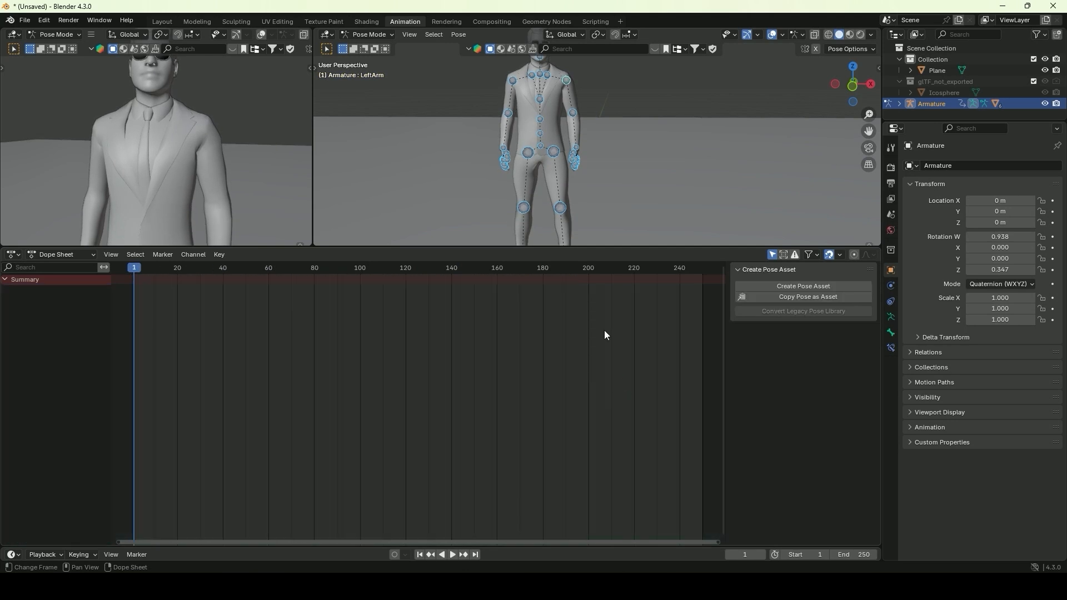
pyautogui.moveTo(524, 252); pyautogui.dragTo(155, 460)
# Select the Head bone in side view, enable auto keying and insert a keyframe at frame 1
pyautogui.press('space')
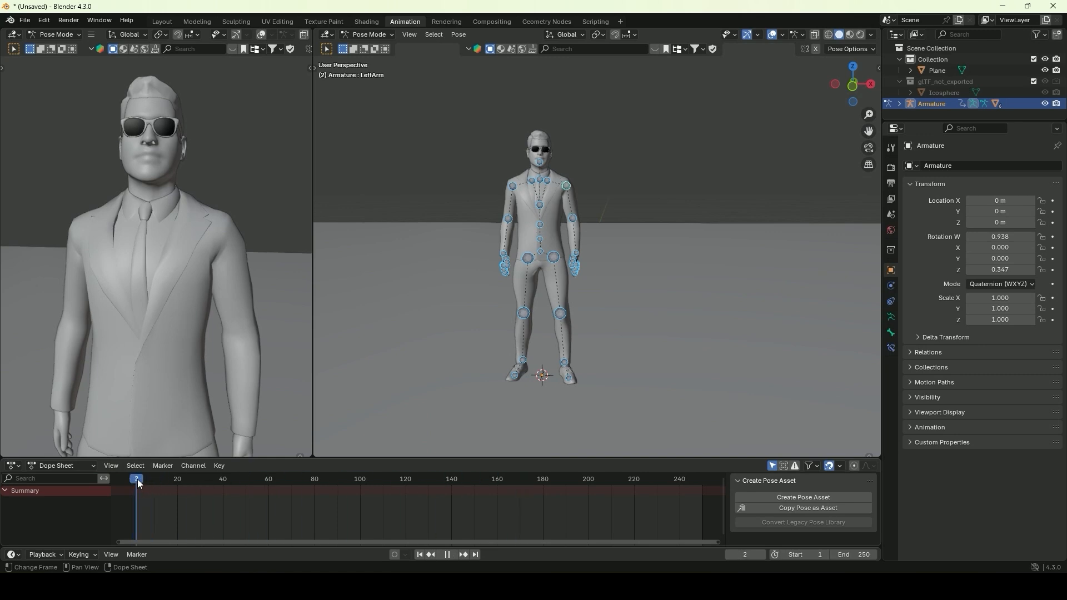
pyautogui.press('space')
pyautogui.click(538, 161)
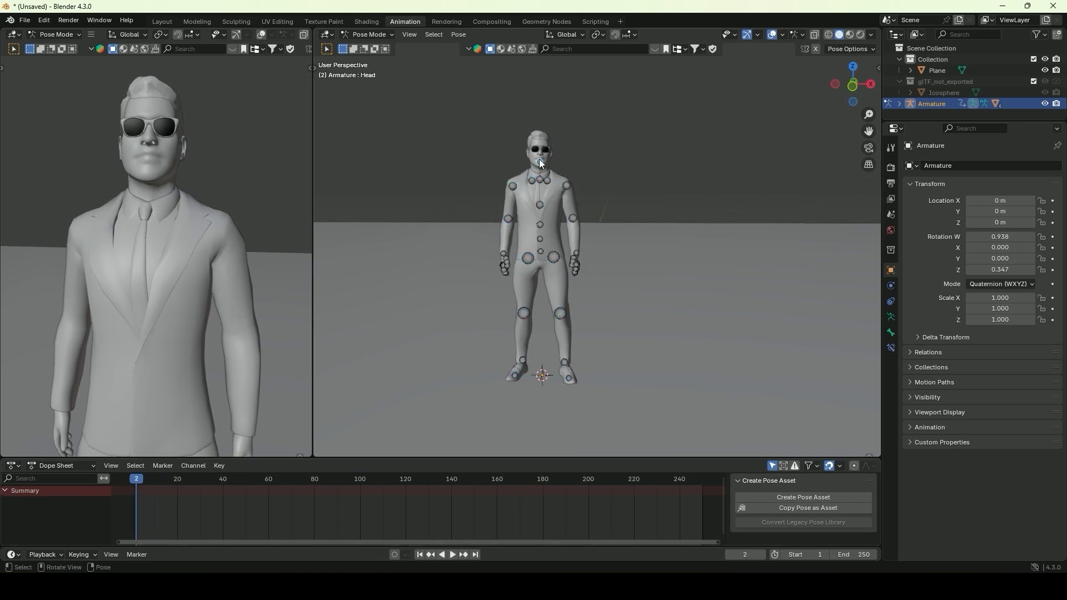
pyautogui.moveTo(536, 158); pyautogui.dragTo(652, 155, button='middle')
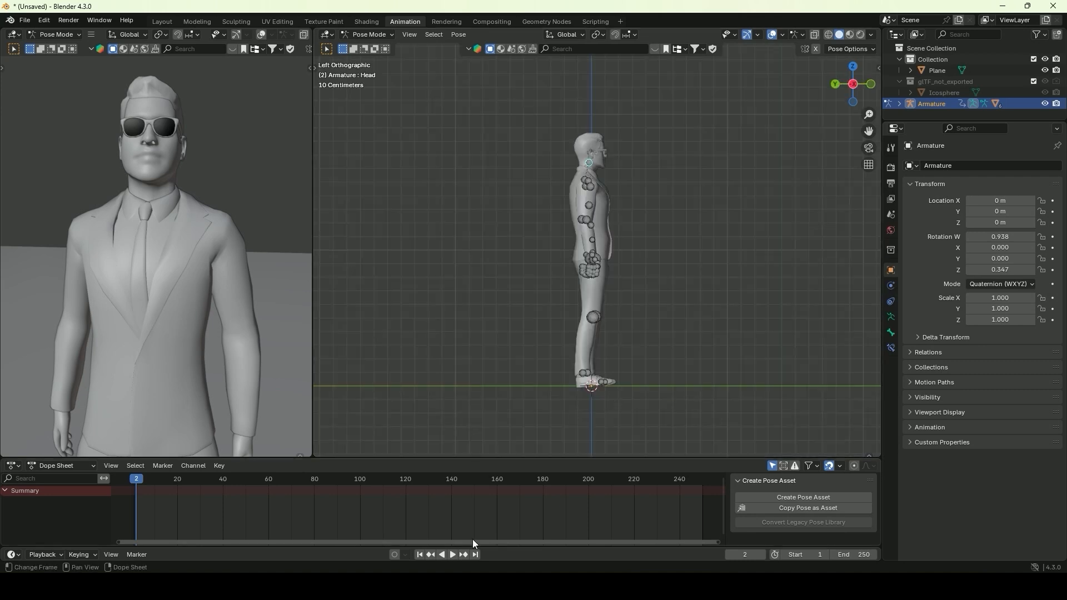
pyautogui.moveTo(135, 478); pyautogui.dragTo(132, 478)
pyautogui.click(135, 477)
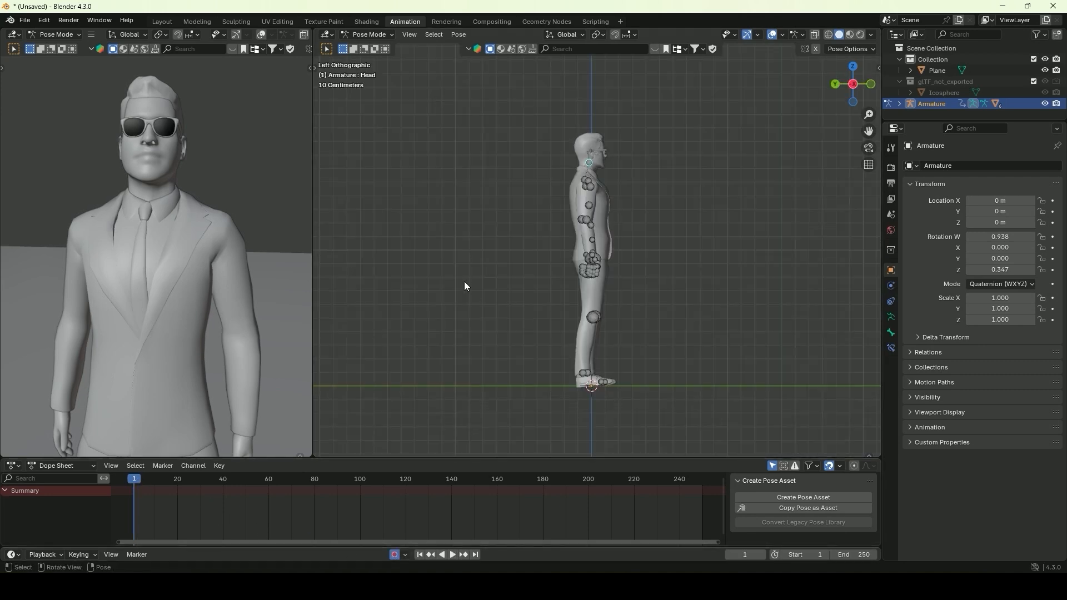
pyautogui.press('i')
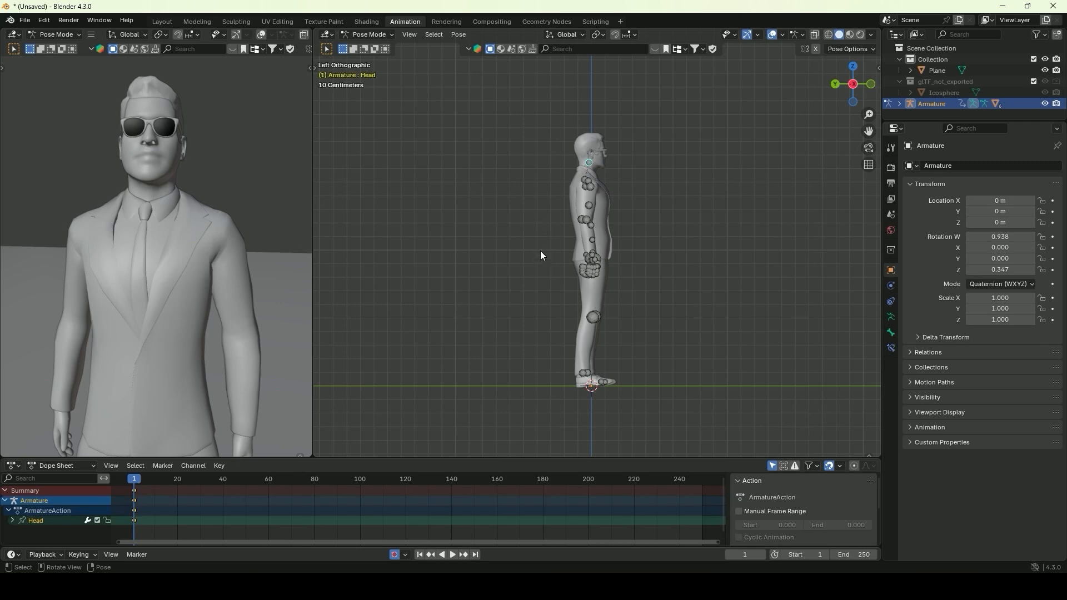
# Rotate the Head bone in side view to tilt the head back at frame 100 and forward at frame 1
pyautogui.press('space')
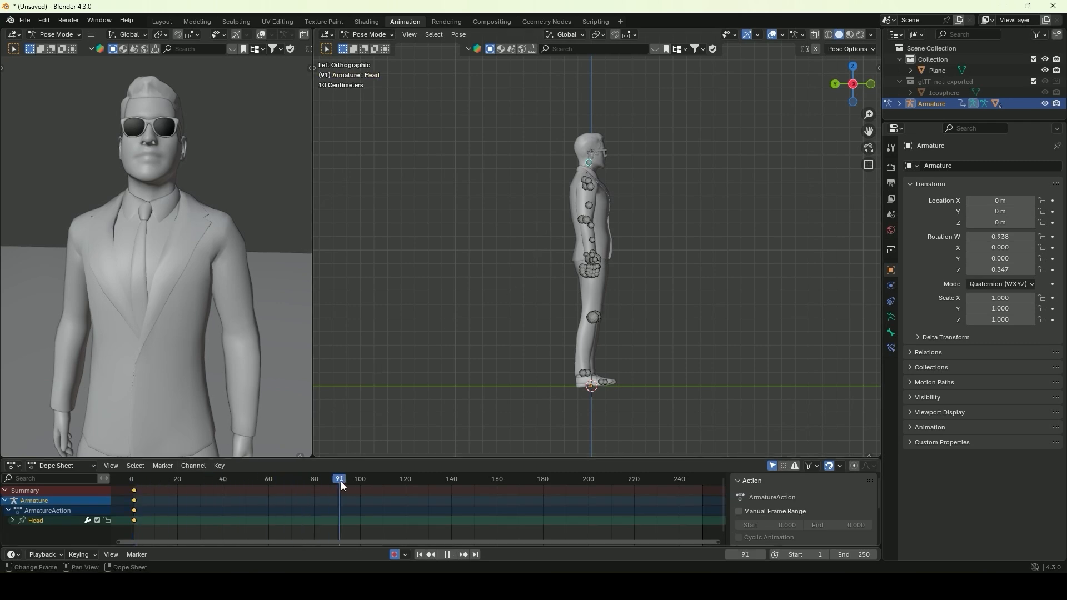
pyautogui.press('space')
pyautogui.scroll(4, 513, 264)
pyautogui.press('r')
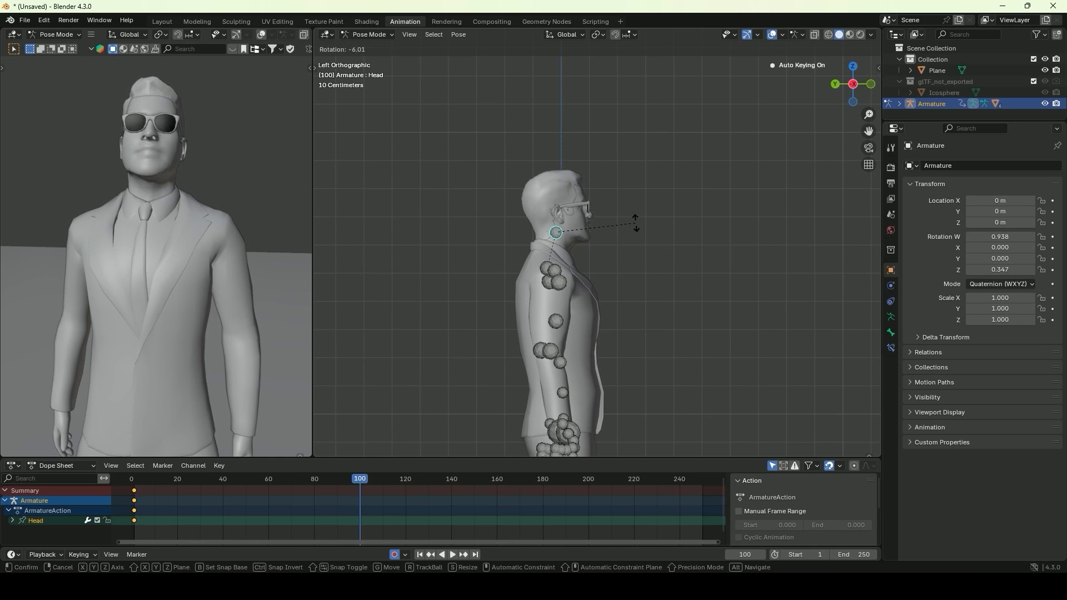
pyautogui.click(639, 231)
pyautogui.moveTo(360, 478); pyautogui.dragTo(134, 482)
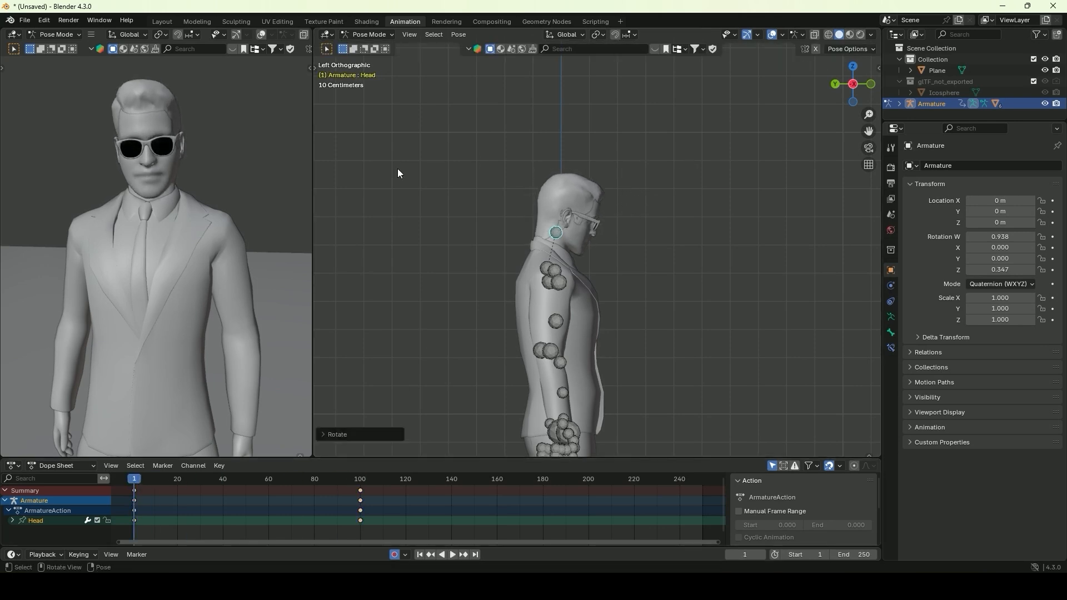
pyautogui.click(571, 176)
# Play back the head-lift animation from frame 1 and set the timeline's end frame to 100
pyautogui.moveTo(359, 477); pyautogui.dragTo(135, 481)
pyautogui.press('space')
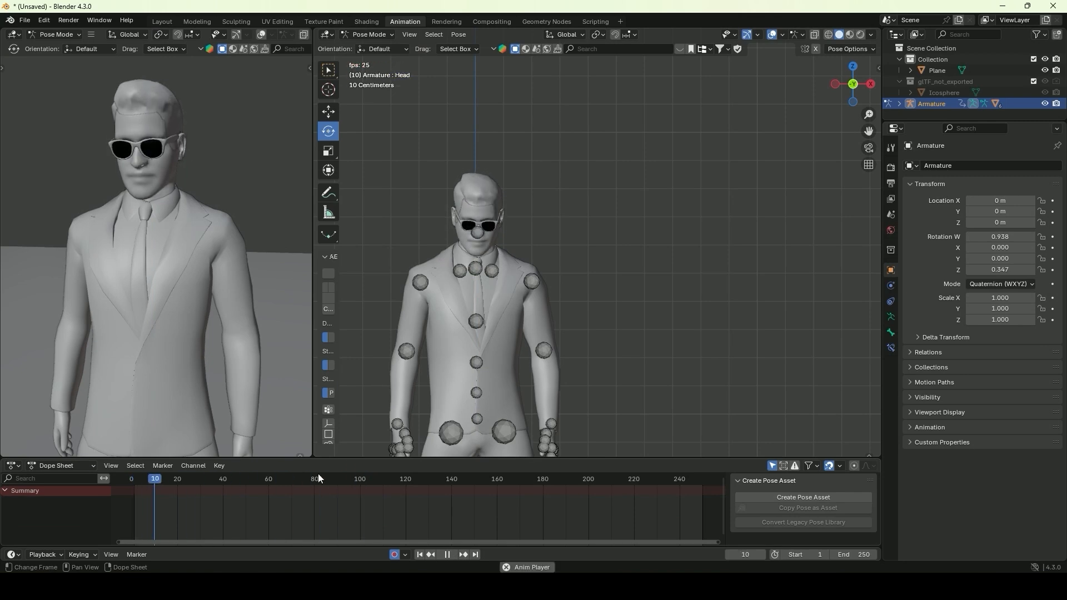
pyautogui.moveTo(611, 295); pyautogui.dragTo(535, 251, button='middle')
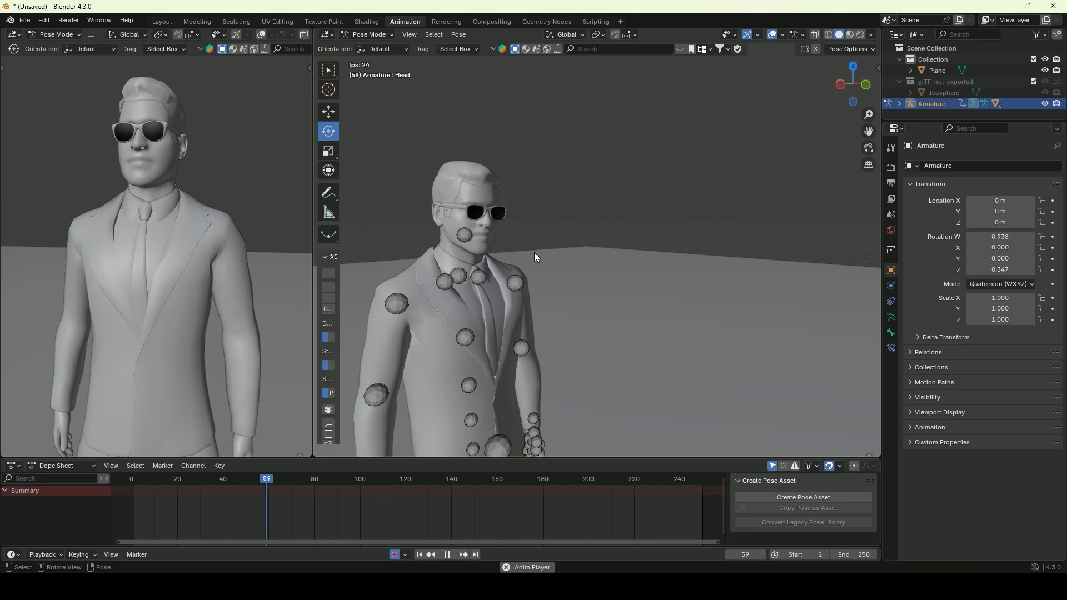
pyautogui.press('space')
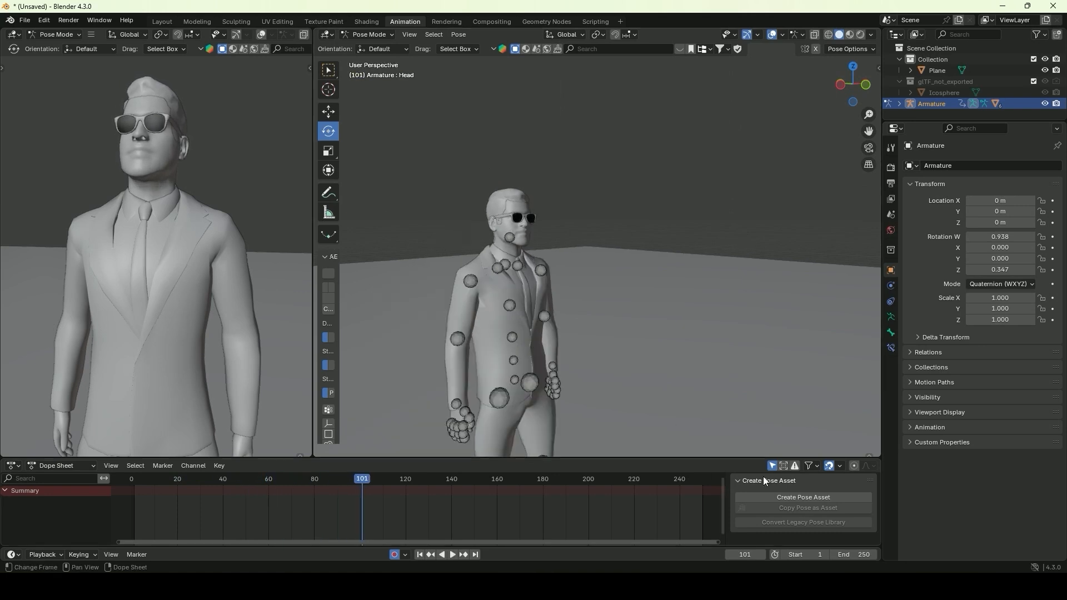
pyautogui.doubleClick(853, 554)
pyautogui.write('1')
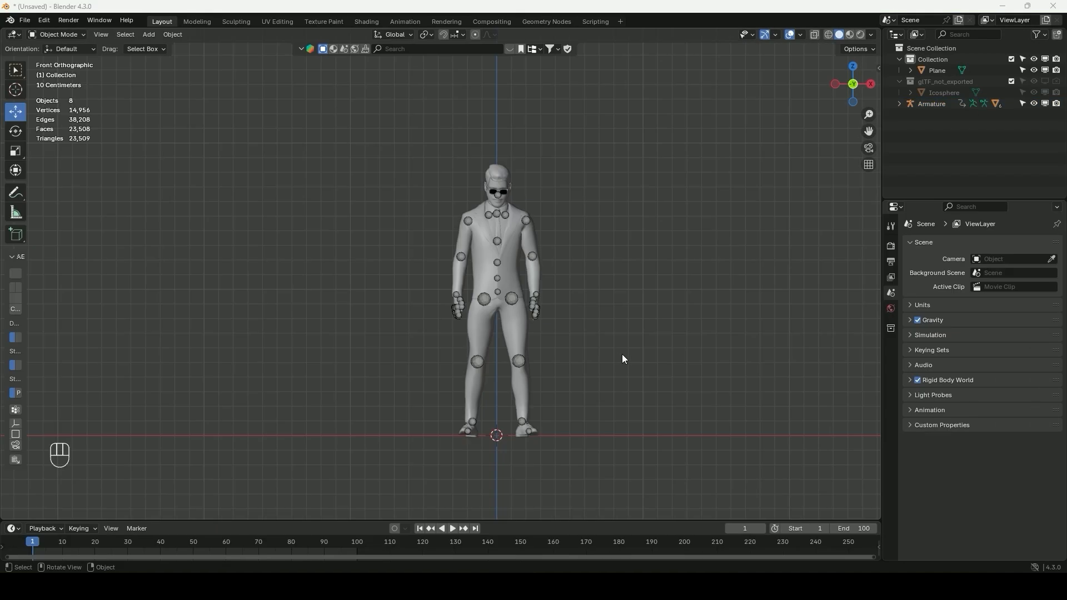
# Duplicate the whole character with its armature in front view and move the copy about 1.36 m along X
pyautogui.keyDown('shift'); pyautogui.moveTo(518, 210); pyautogui.dragTo(437, 263, button='middle'); pyautogui.keyUp('shift')
pyautogui.moveTo(397, 156); pyautogui.dragTo(556, 430)
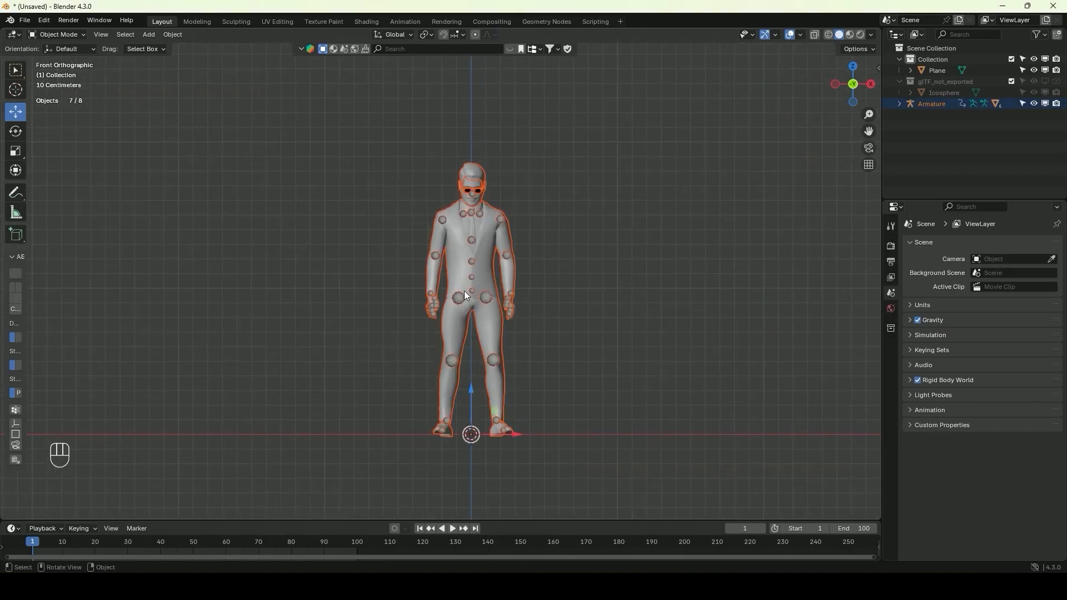
pyautogui.click(369, 146)
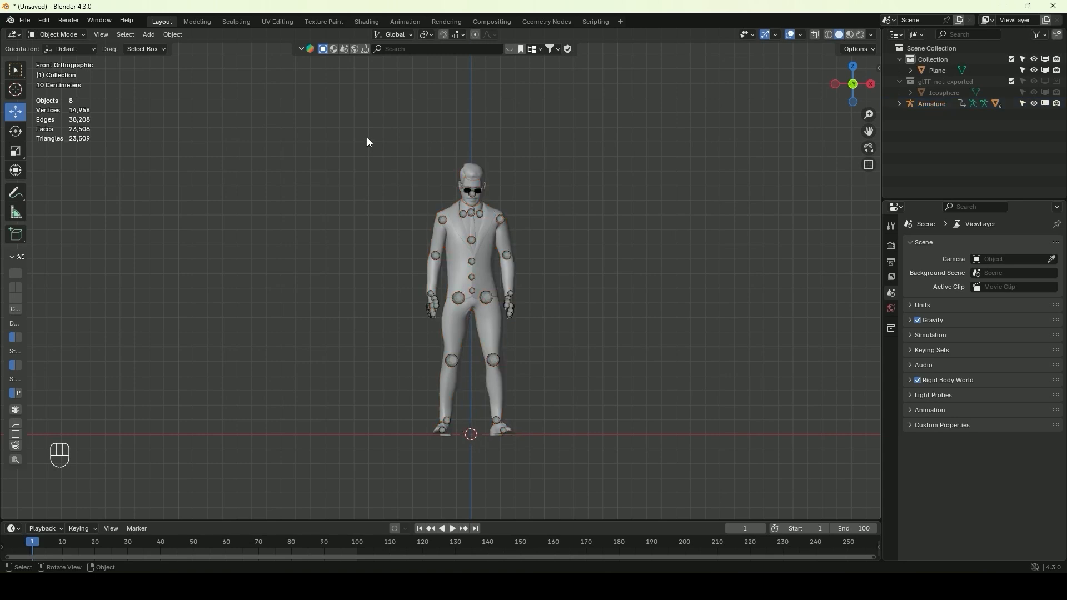
pyautogui.moveTo(372, 126); pyautogui.dragTo(582, 432)
pyautogui.hotkey('shift', 'd')
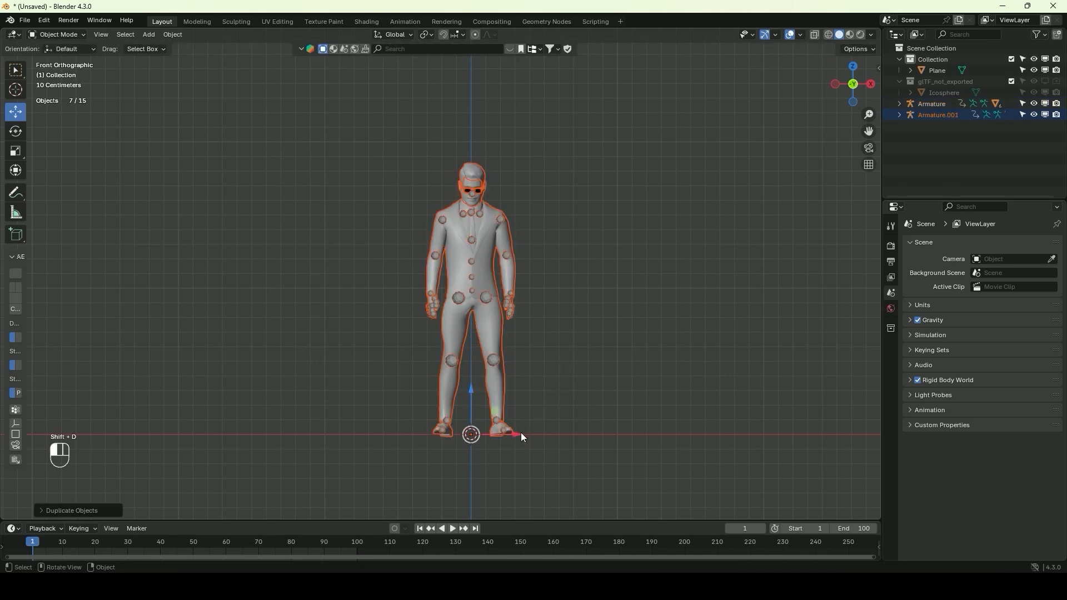
pyautogui.click(721, 432)
pyautogui.click(746, 336)
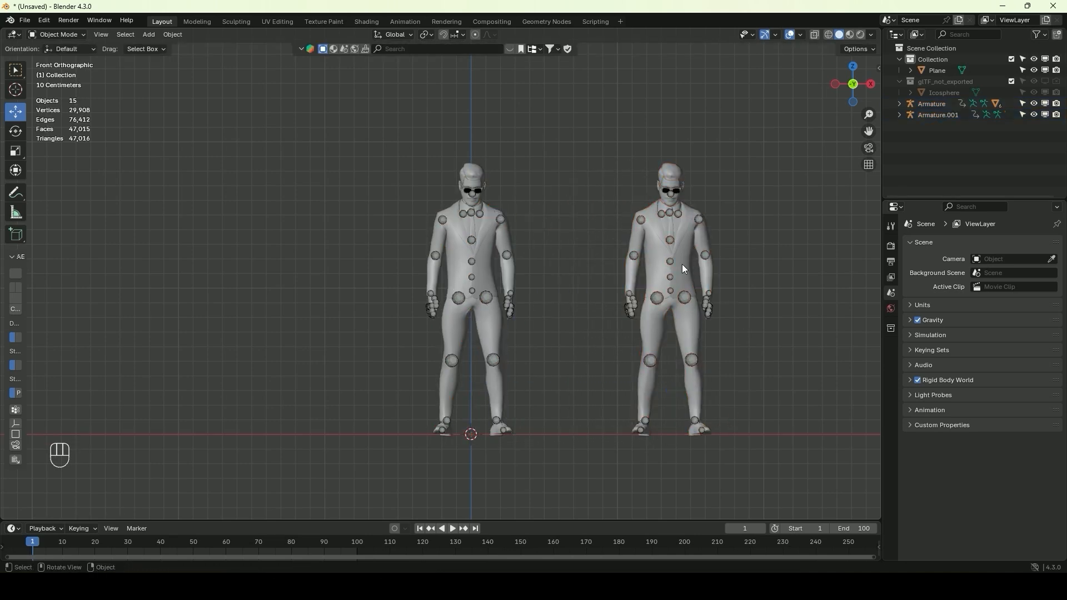
# Select the duplicated armature and move it along Y to about -1.3 m, in front of the original character
pyautogui.moveTo(682, 264); pyautogui.dragTo(632, 274, button='middle')
pyautogui.keyDown('shift'); pyautogui.moveTo(689, 243); pyautogui.dragTo(381, 316, button='middle'); pyautogui.keyUp('shift')
pyautogui.scroll(5, 439, 312)
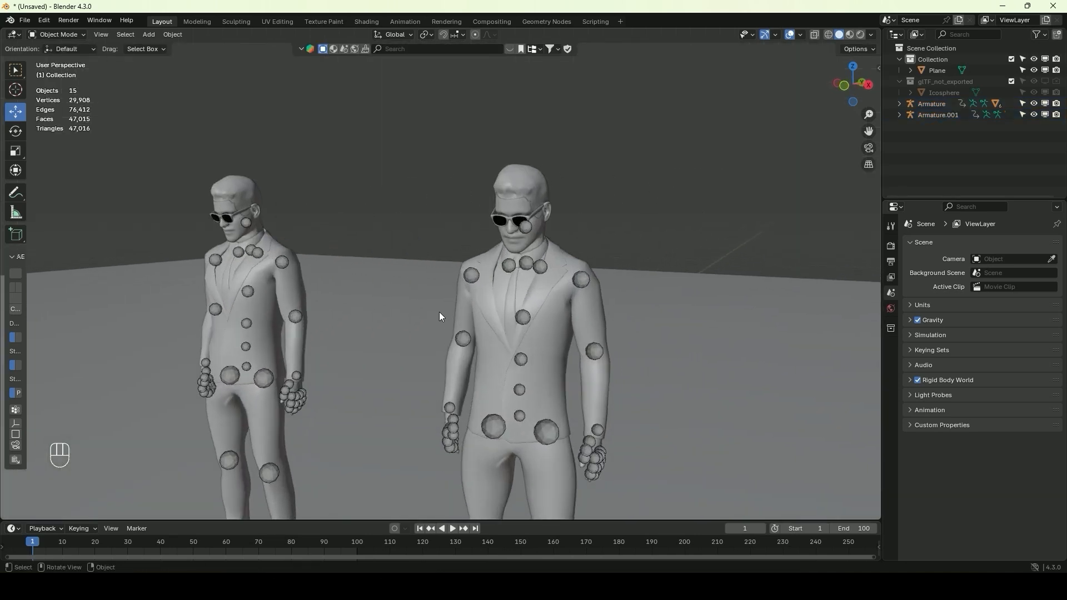
pyautogui.scroll(-5, 455, 328)
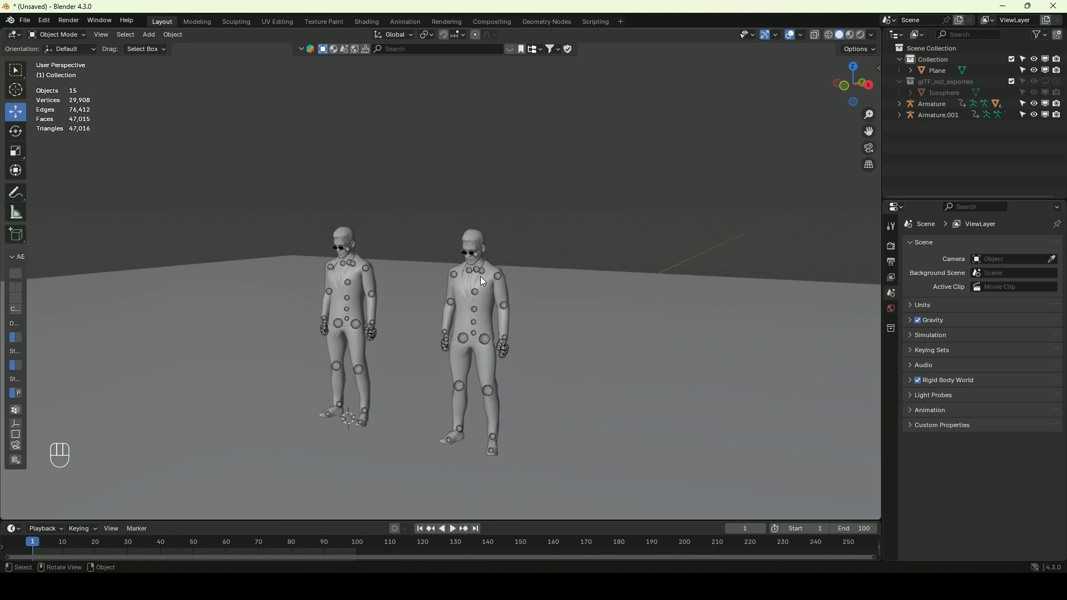
pyautogui.click(481, 277)
pyautogui.moveTo(498, 280); pyautogui.dragTo(496, 398, button='middle')
pyautogui.moveTo(510, 373); pyautogui.dragTo(429, 372)
pyautogui.moveTo(429, 372); pyautogui.dragTo(356, 220, button='middle')
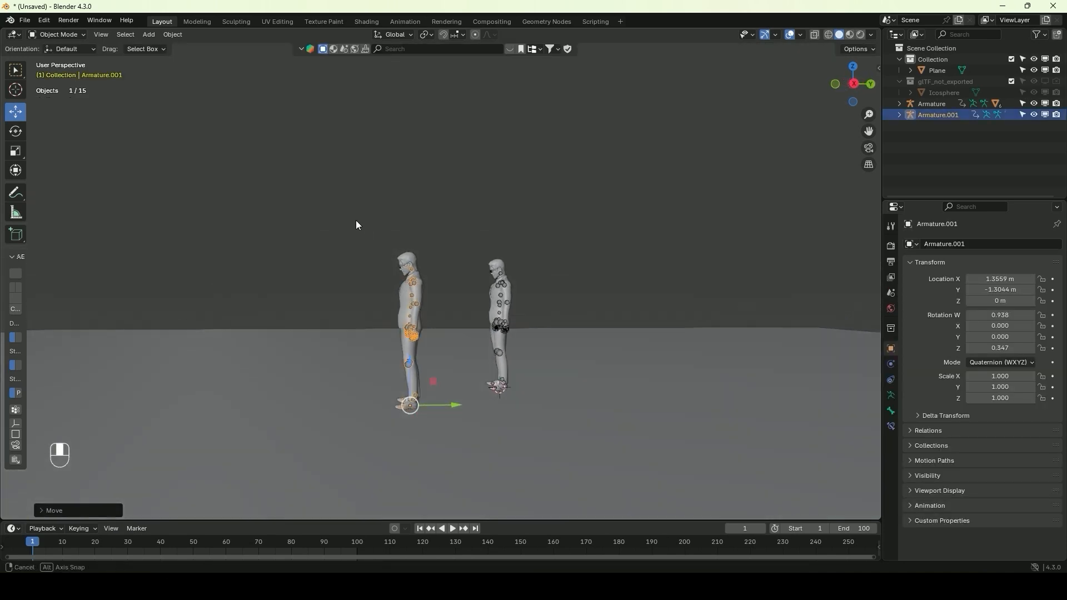
# Delete all Head bone keyframes of the duplicated armature in the Animation workspace, scrub the timeline to check, and return to Layout
pyautogui.click(434, 239)
pyautogui.click(413, 282)
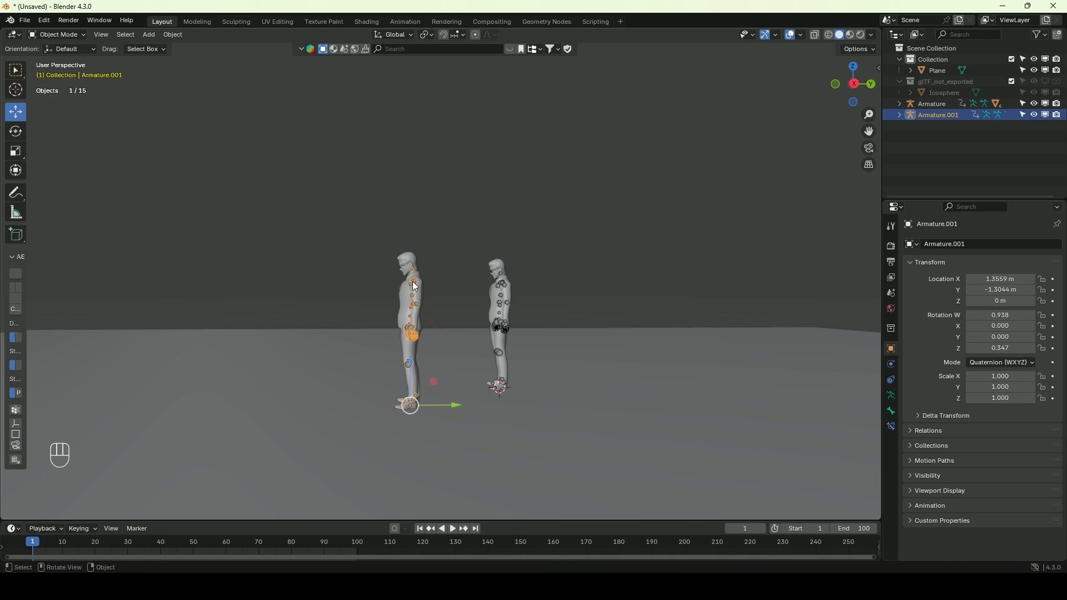
pyautogui.click(398, 24)
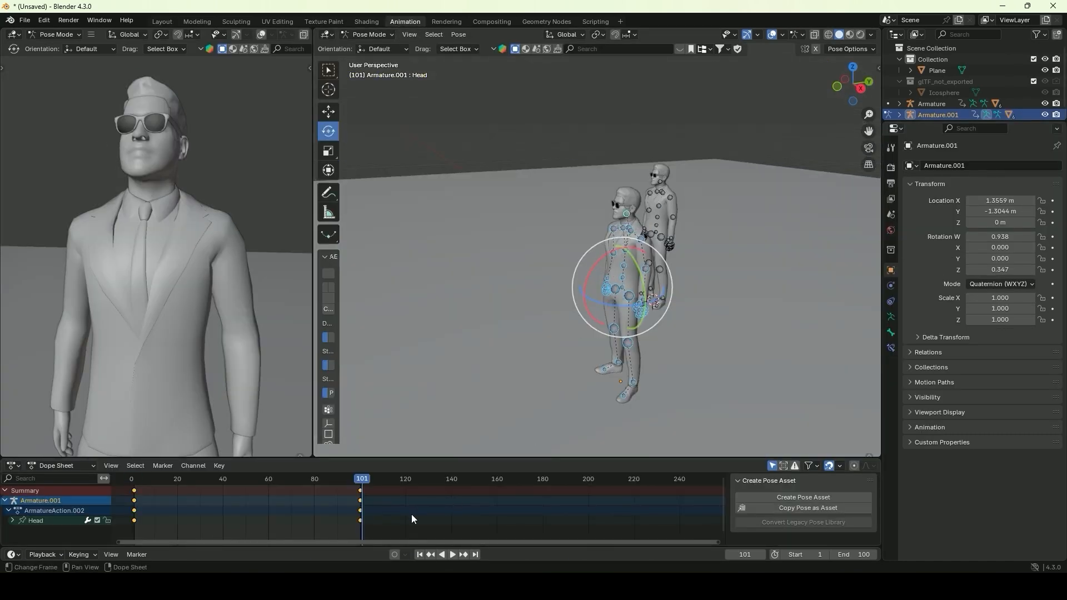
pyautogui.press('Delete')
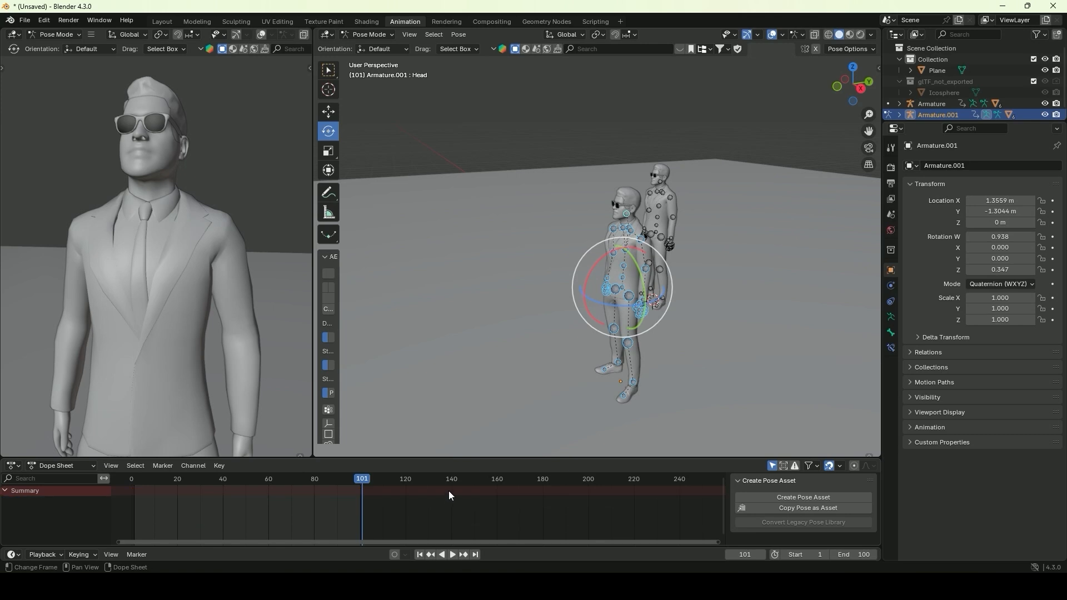
pyautogui.moveTo(522, 355); pyautogui.dragTo(687, 352, button='middle')
pyautogui.moveTo(316, 479); pyautogui.dragTo(355, 482)
pyautogui.click(175, 23)
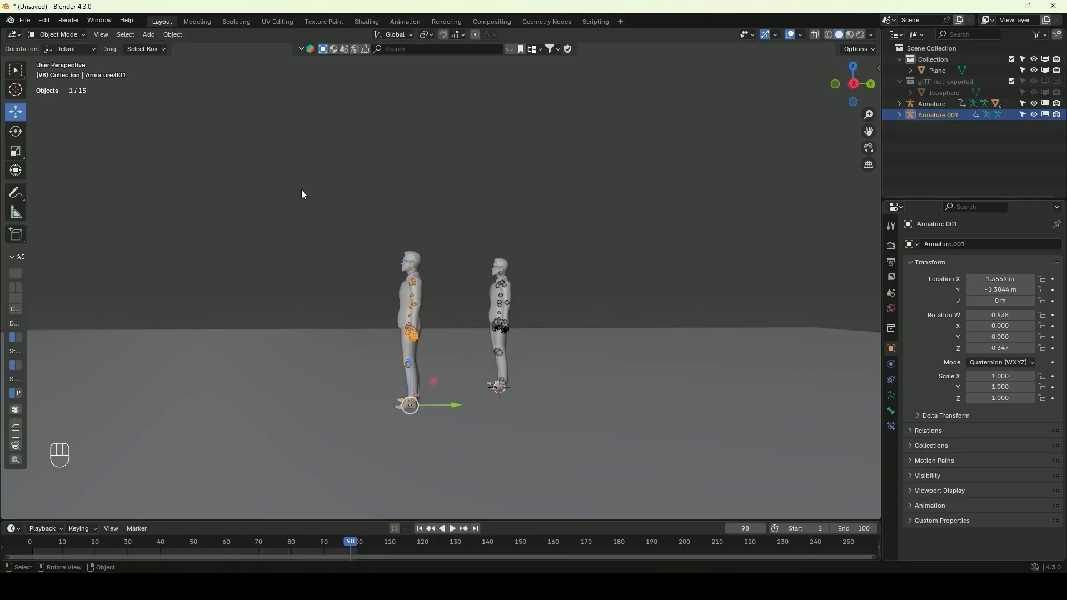
# Delete the Icosphere from the glTF_not_exported collection
pyautogui.scroll(4, 393, 218)
pyautogui.moveTo(392, 218); pyautogui.dragTo(359, 295, button='middle')
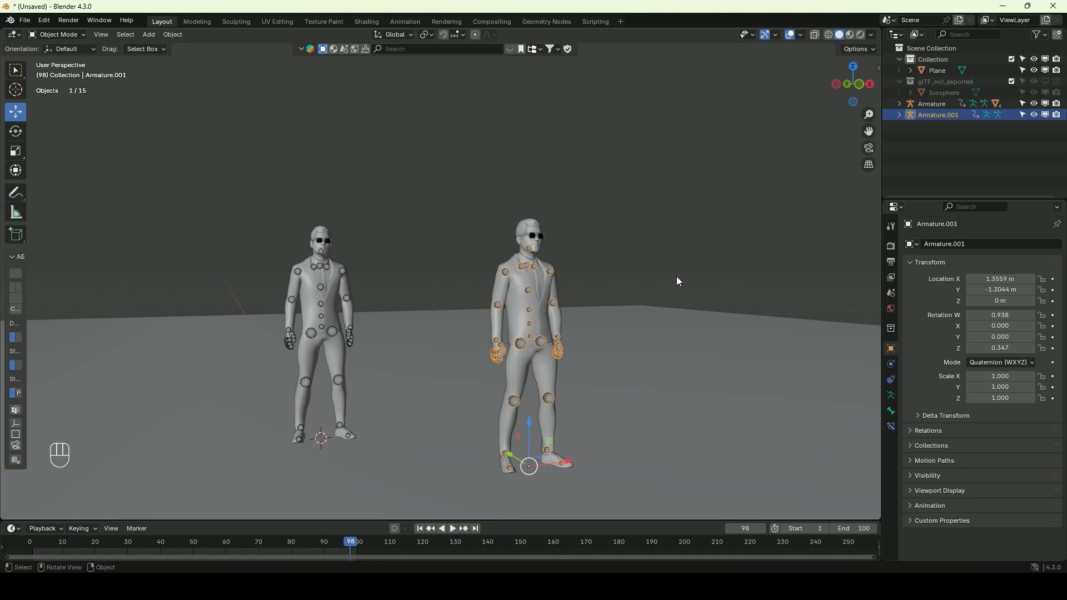
pyautogui.click(940, 92)
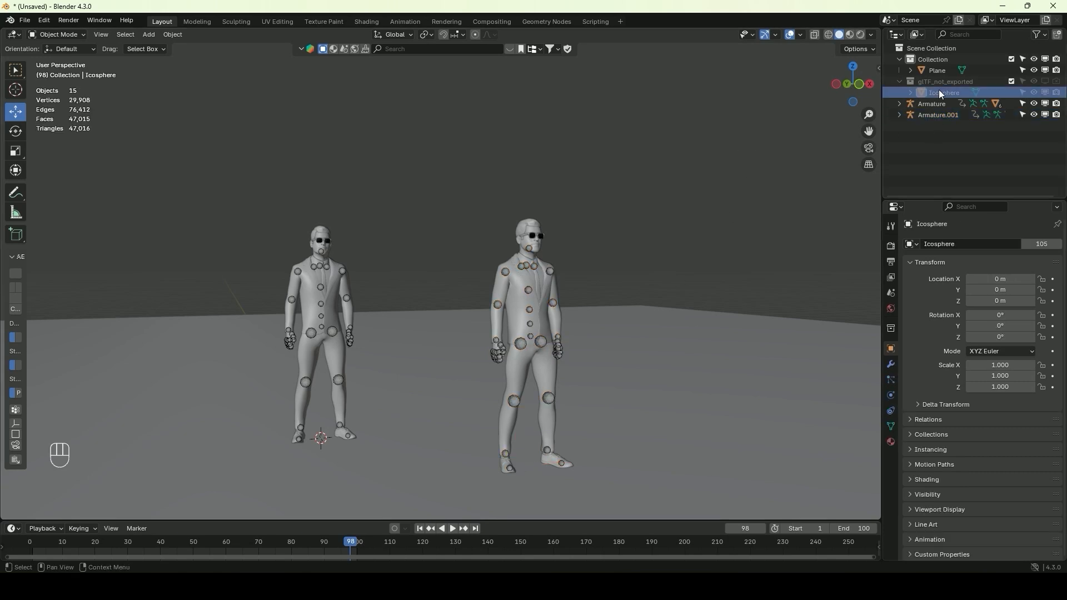
pyautogui.press('Delete')
pyautogui.moveTo(625, 224); pyautogui.dragTo(523, 224, button='middle')
pyautogui.scroll(4, 492, 258)
pyautogui.scroll(-4, 486, 262)
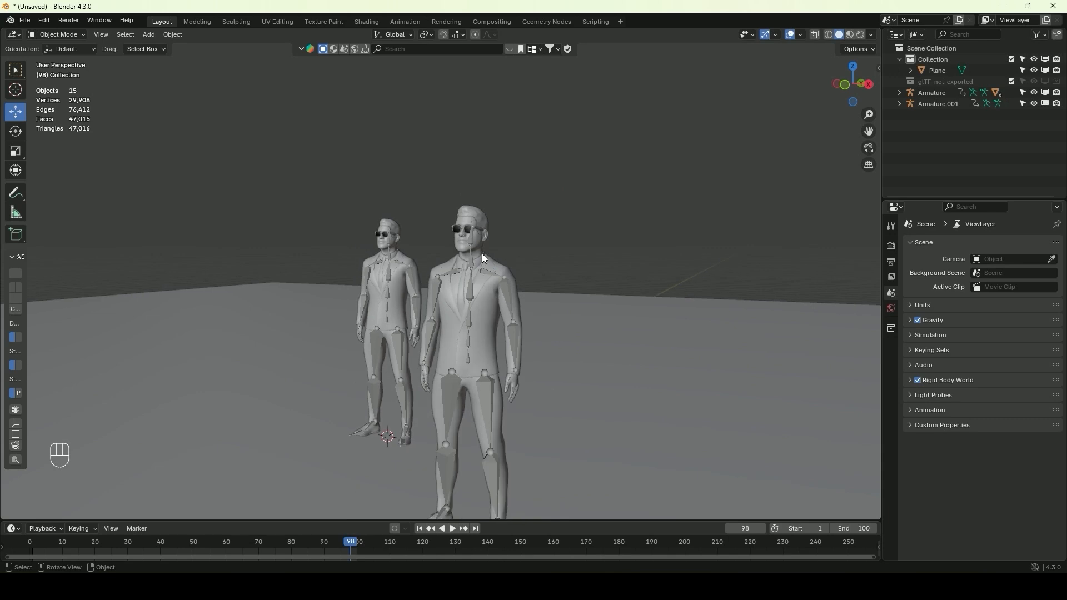
# Select the duplicated character's armature and switch to the Animation workspace for posing
pyautogui.scroll(8, 460, 350)
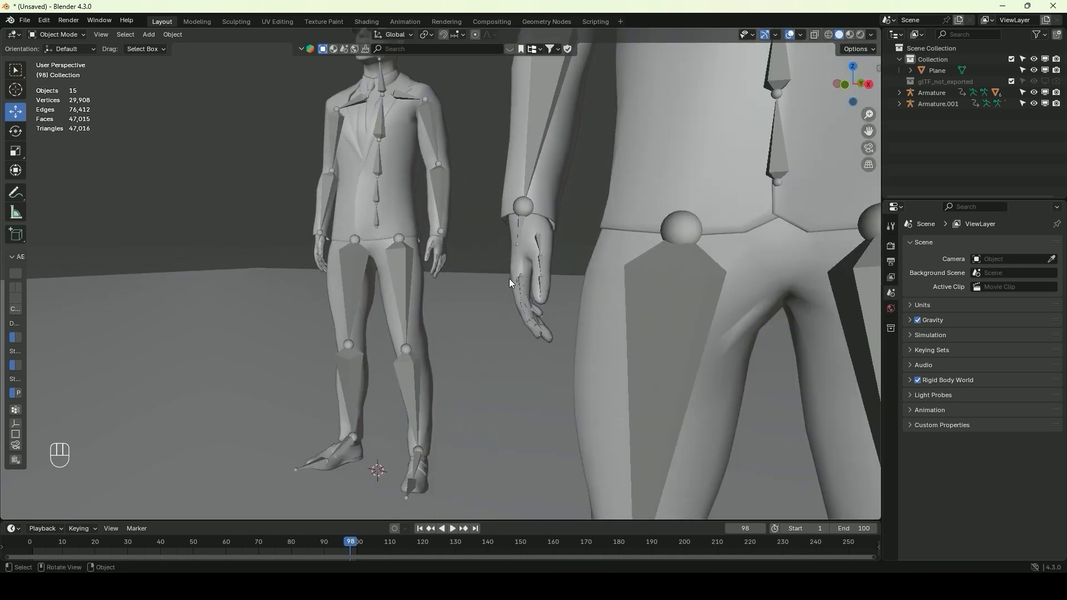
pyautogui.click(536, 246)
pyautogui.moveTo(537, 246); pyautogui.dragTo(485, 267, button='middle')
pyautogui.scroll(-5, 485, 268)
pyautogui.click(591, 127)
pyautogui.click(484, 185)
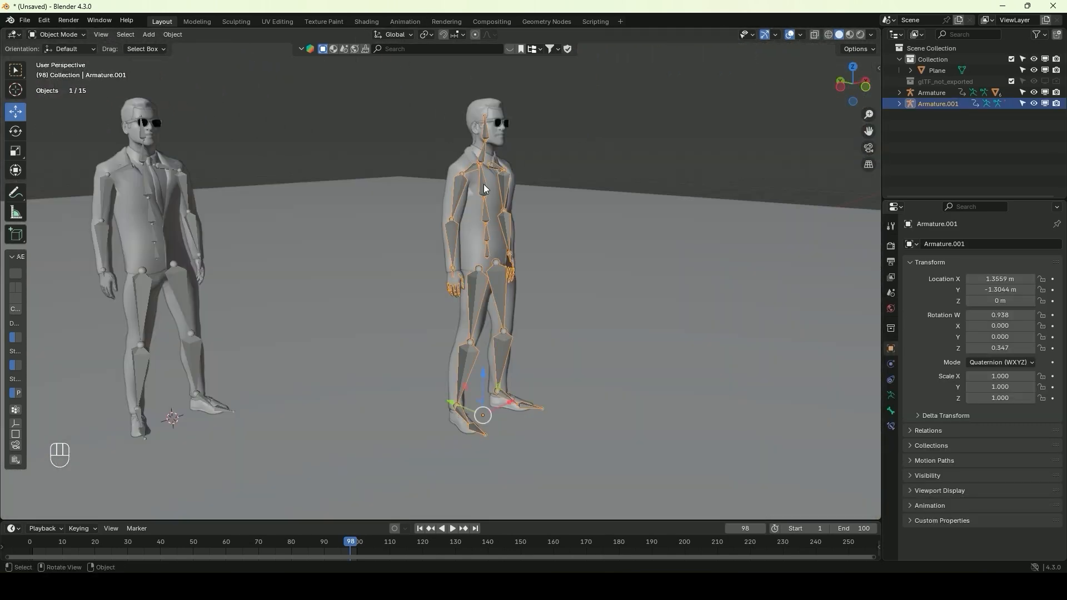
pyautogui.click(402, 23)
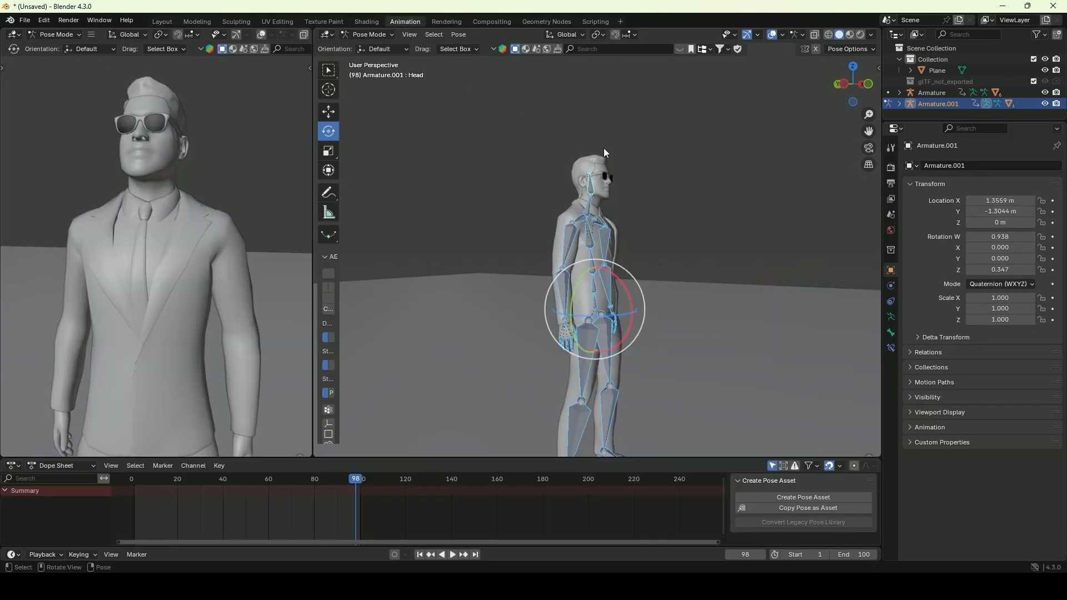
# Rotate the duplicated character's RightShoulder bone about -33° in side view so the arm swings forward
pyautogui.moveTo(597, 167); pyautogui.dragTo(616, 166, button='middle')
pyautogui.scroll(8, 616, 167)
pyautogui.click(487, 222)
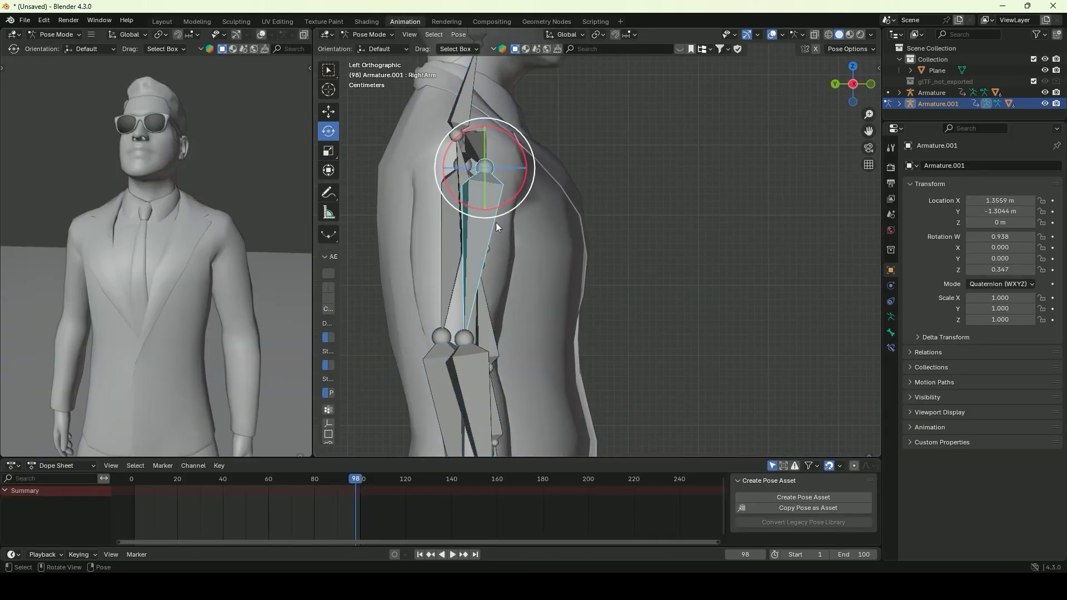
pyautogui.click(475, 150)
pyautogui.scroll(-4, 598, 188)
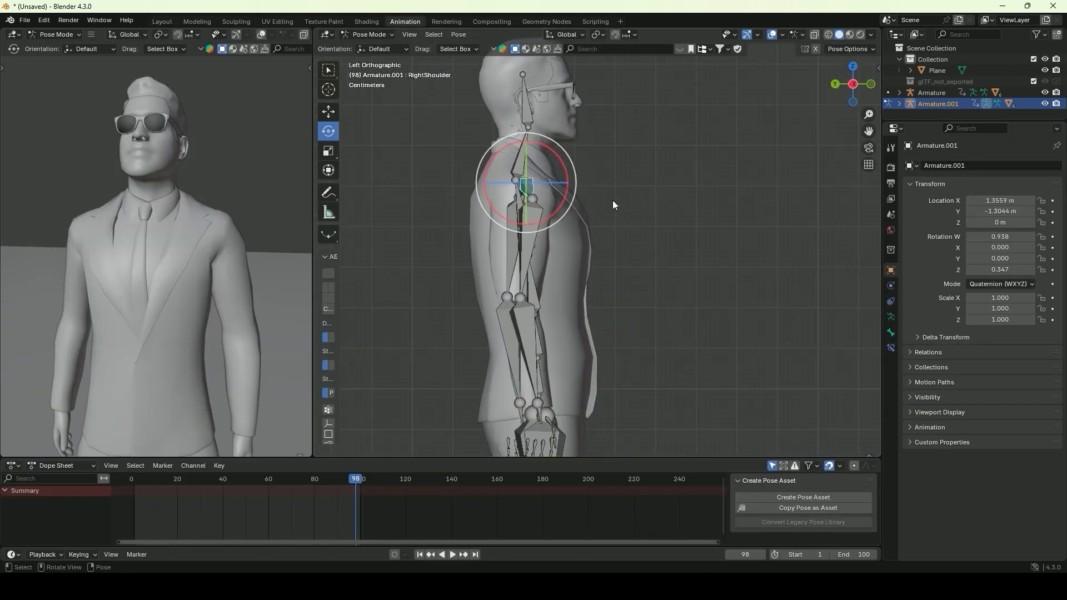
pyautogui.press('r')
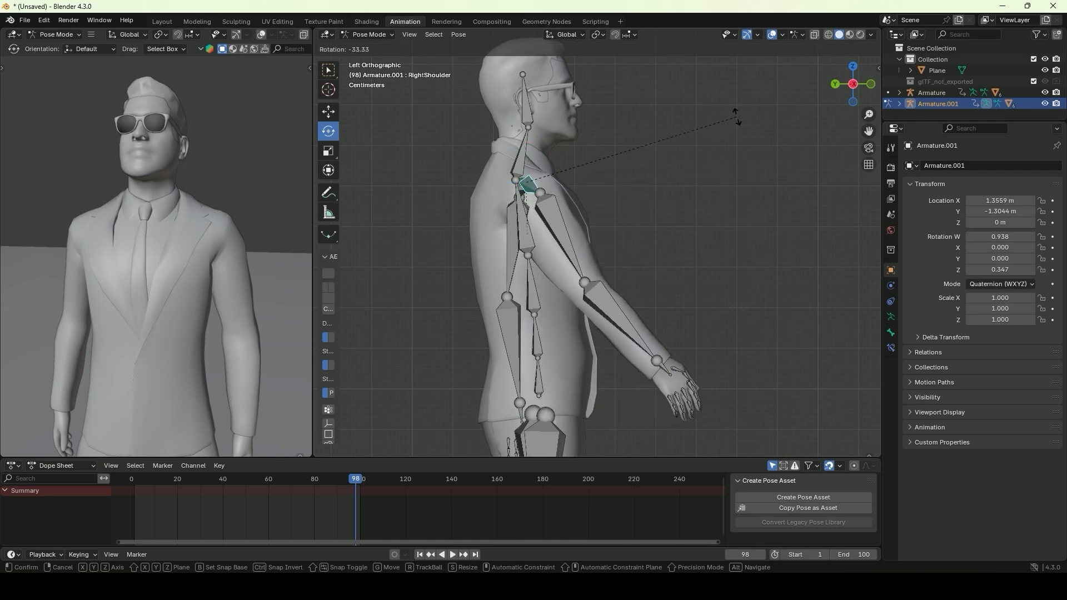
pyautogui.click(731, 114)
# Rotate the RightArm bone upward in side view until the arm stretches horizontally in front of the body
pyautogui.scroll(-4, 581, 243)
pyautogui.click(581, 243)
pyautogui.press('r')
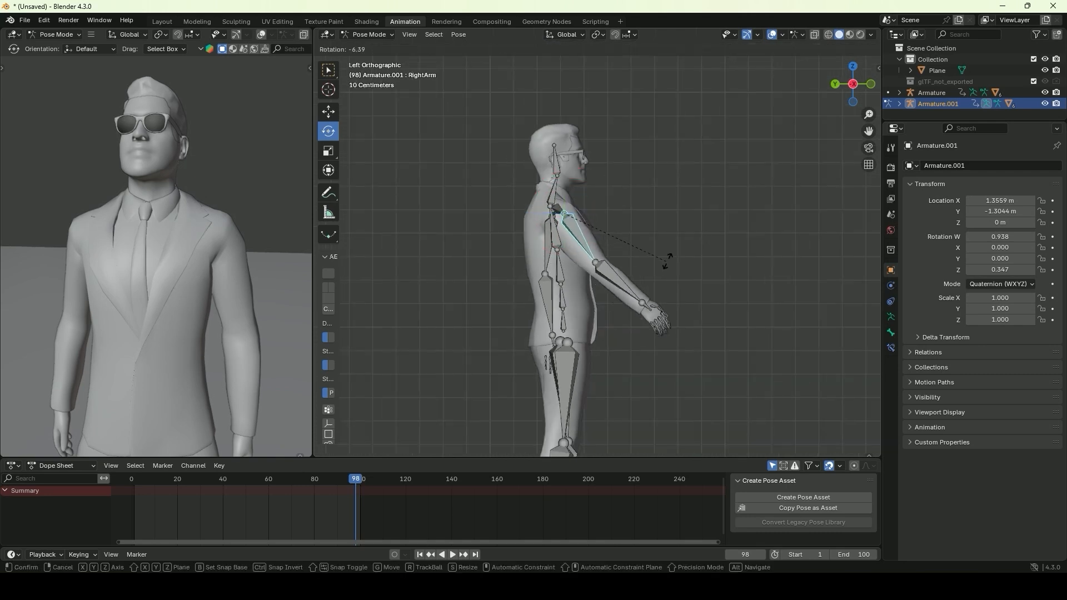
pyautogui.click(690, 173)
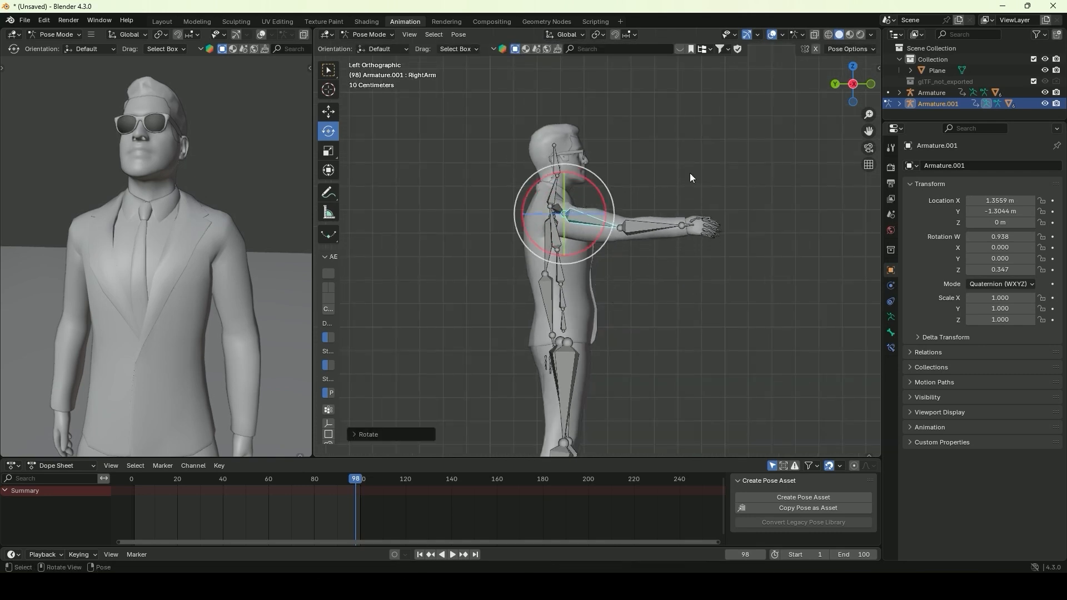
pyautogui.press('r')
pyautogui.click(685, 196)
# Fine-tune the RightShoulder bone's rotation and check the outstretched arm from several angles in the Layout workspace
pyautogui.click(557, 209)
pyautogui.press('r')
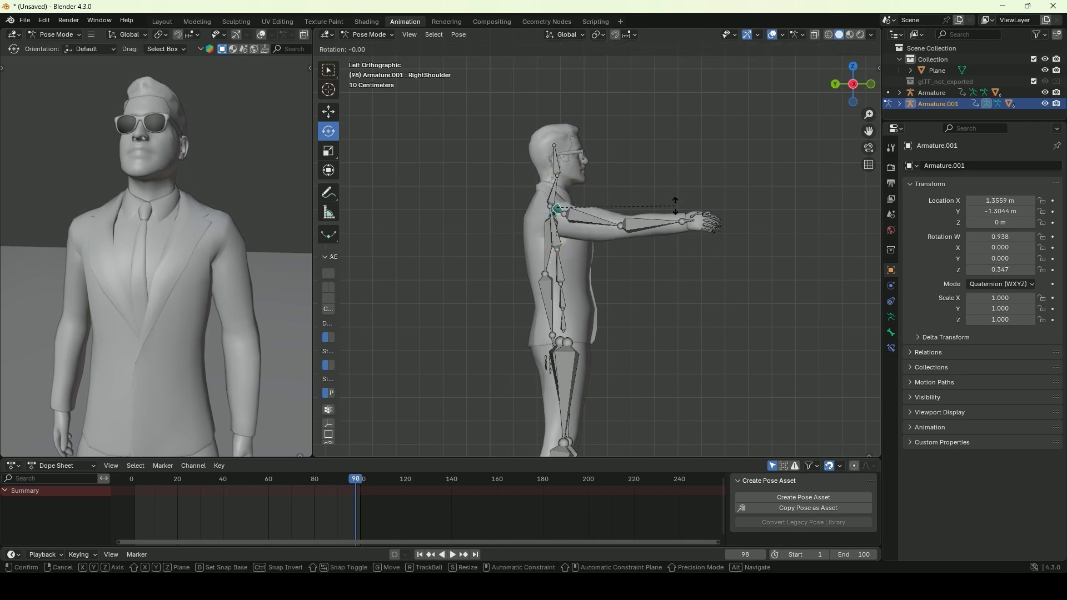
pyautogui.click(675, 203)
pyautogui.scroll(-4, 653, 218)
pyautogui.keyDown('shift'); pyautogui.moveTo(638, 278); pyautogui.dragTo(536, 141, button='middle'); pyautogui.keyUp('shift')
pyautogui.scroll(2, 628, 258)
pyautogui.scroll(-3, 600, 265)
pyautogui.scroll(4, 645, 136)
pyautogui.click(162, 22)
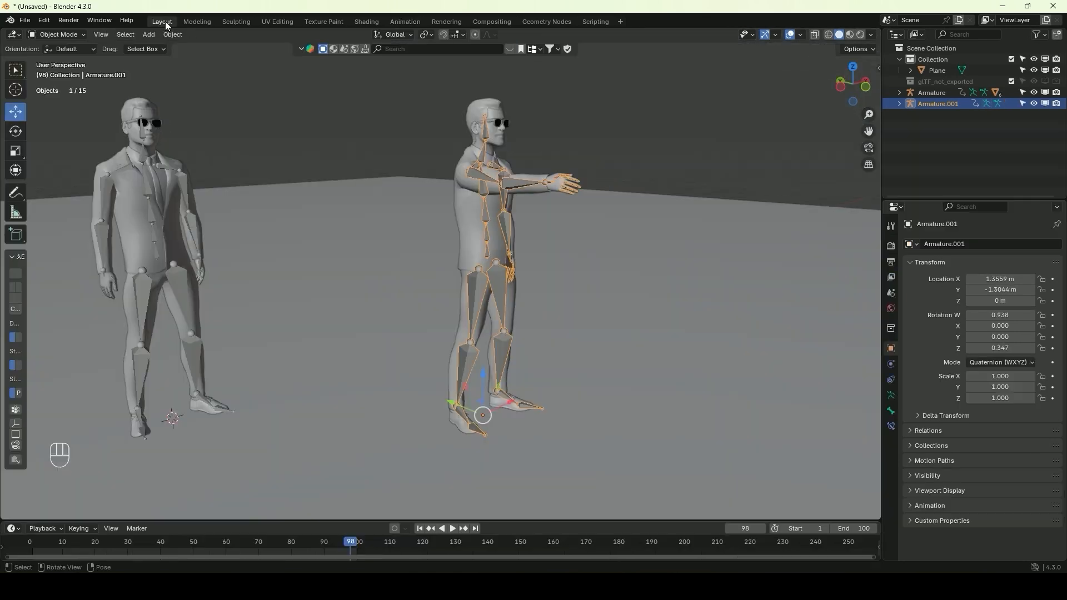
pyautogui.moveTo(511, 200)
pyautogui.mouseDown(button='middle')
pyautogui.moveTo(419, 190)
pyautogui.moveTo(504, 205)
pyautogui.mouseUp(button='middle')
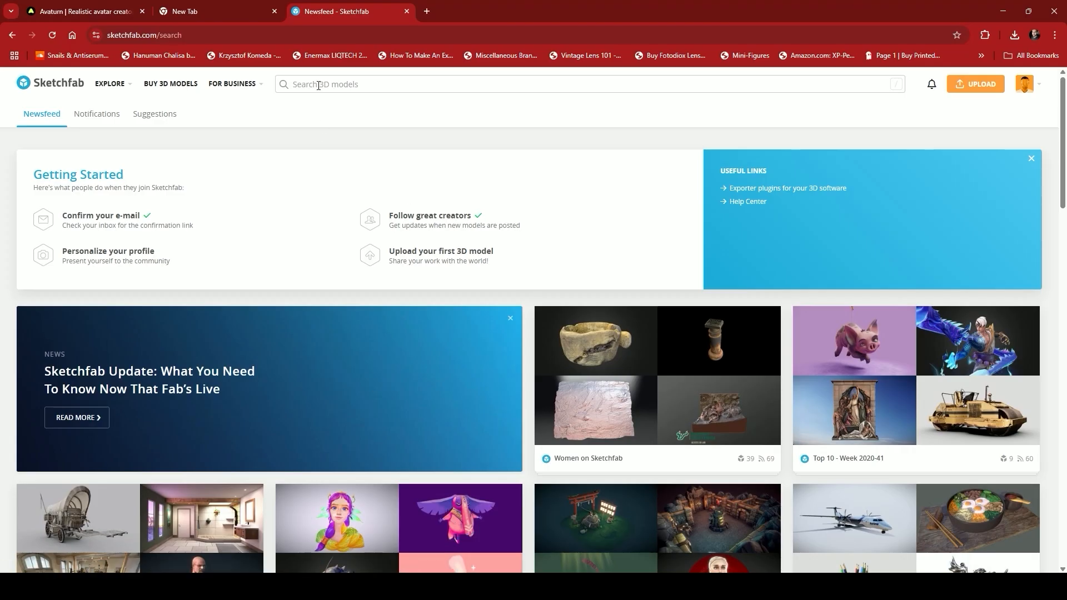
# Switch to Sketchfab in the browser and search for "gun", limited to downloadable models
pyautogui.click(319, 85)
pyautogui.write('gun')
pyautogui.press('Return')
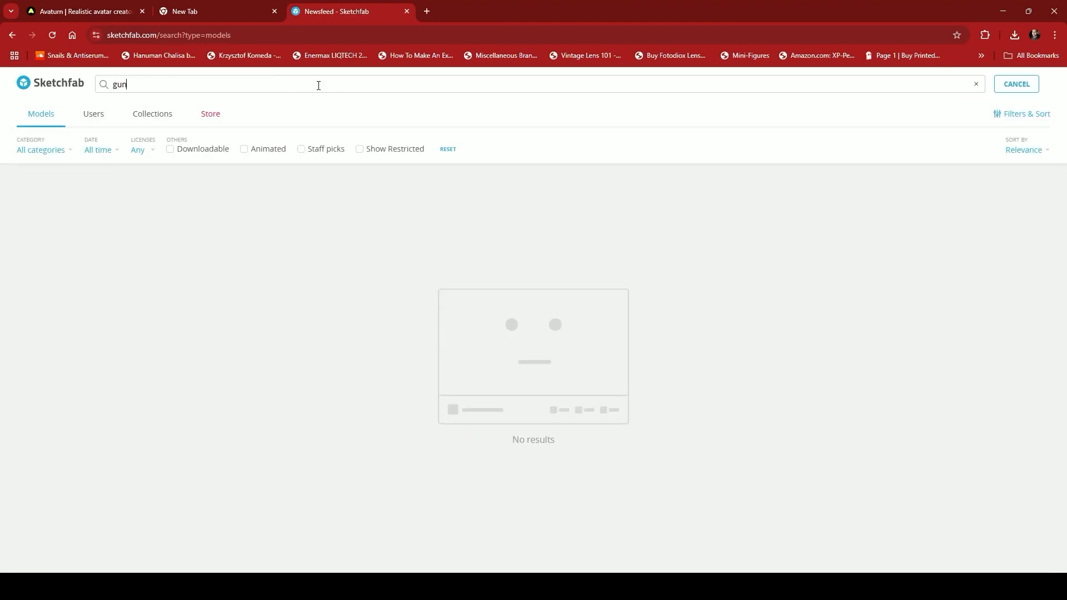
pyautogui.click(170, 150)
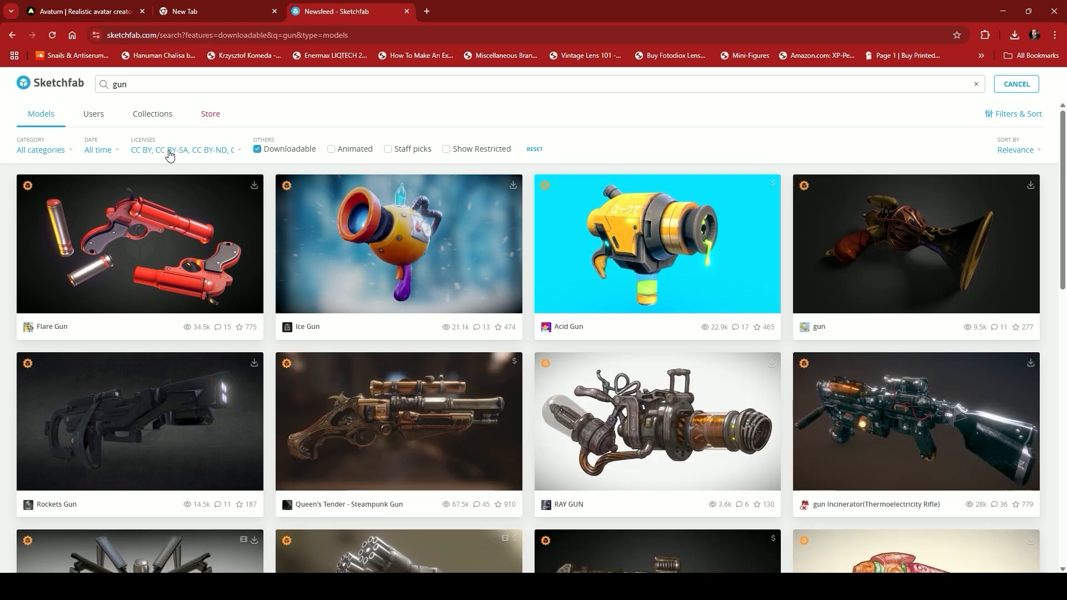
# Browse the gun search results and open the Desert Eagle Gun model
pyautogui.scroll(-3, 359, 220)
pyautogui.scroll(-14, 350, 233)
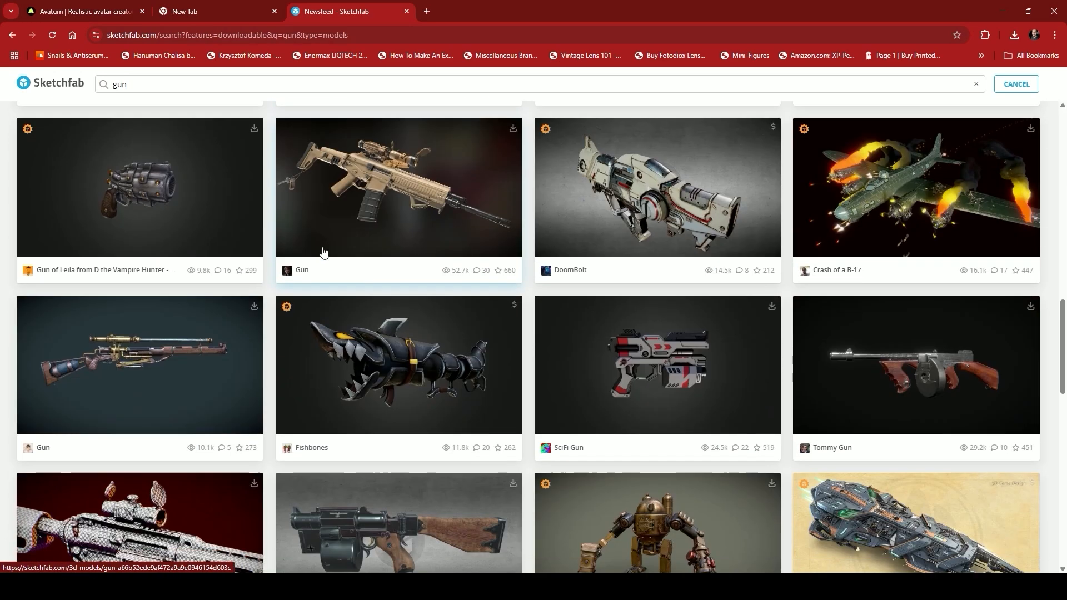
pyautogui.scroll(-6, 324, 253)
pyautogui.click(666, 312)
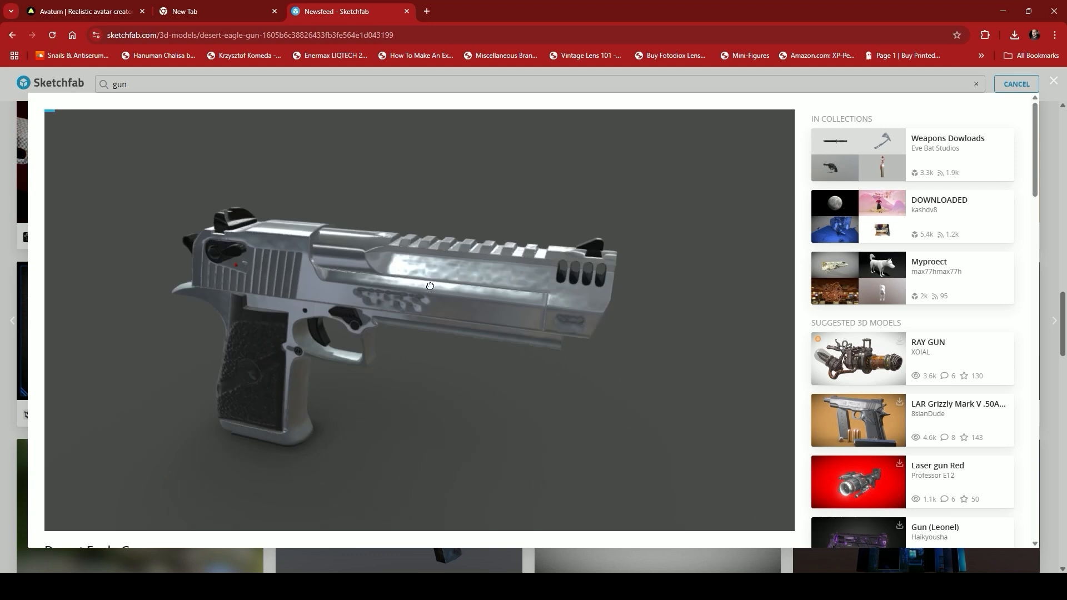
# Inspect the Desert Eagle Gun in the 3D viewer, download it in glTF format and switch back to Blender
pyautogui.moveTo(473, 274); pyautogui.dragTo(503, 272)
pyautogui.moveTo(371, 284); pyautogui.dragTo(468, 279)
pyautogui.scroll(-3, 473, 269)
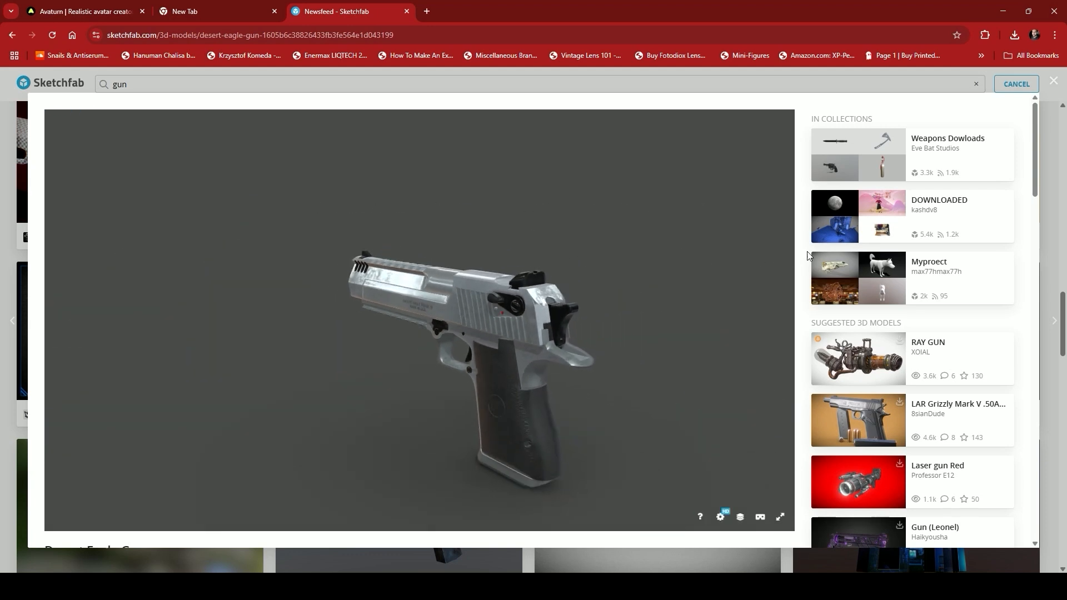
pyautogui.scroll(-4, 809, 255)
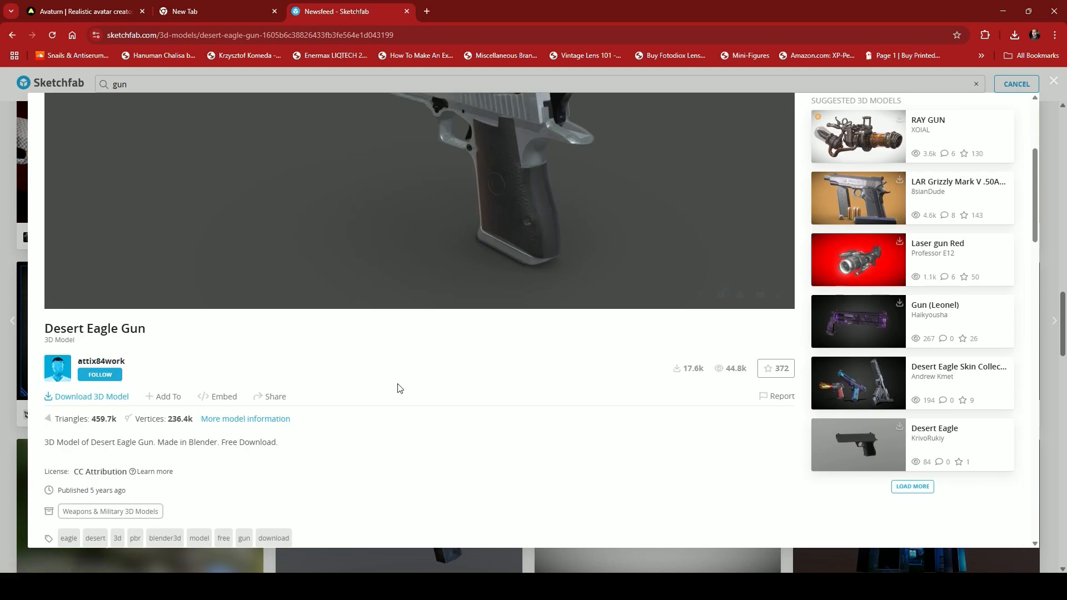
pyautogui.click(614, 435)
pyautogui.click(972, 549)
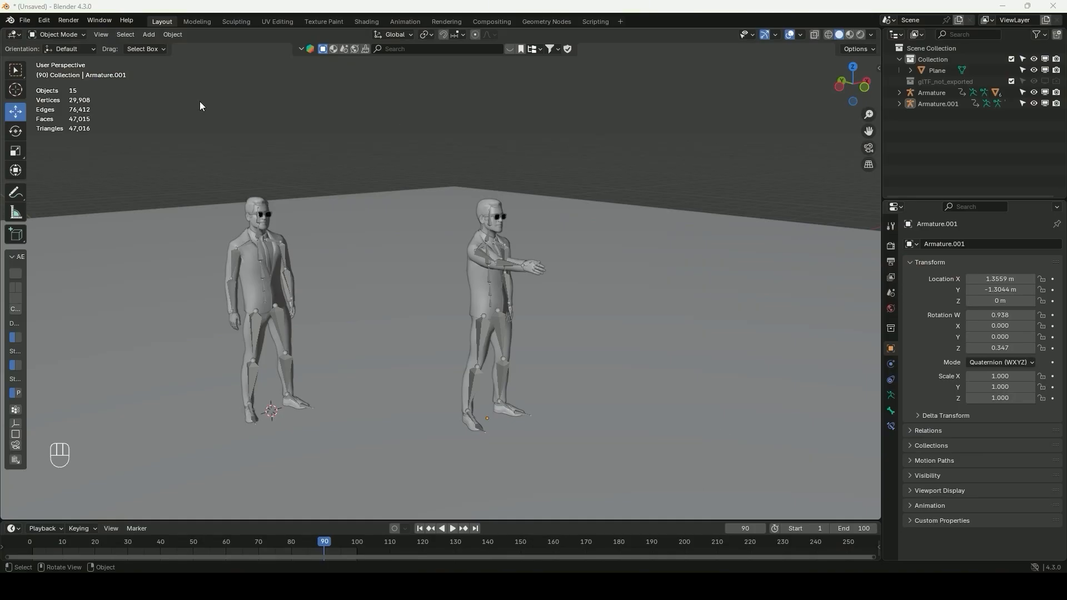
# Import the downloaded Desert Eagle gun as a glTF 2.0 model from the project's models folder
pyautogui.click(25, 20)
pyautogui.moveTo(88, 177)
pyautogui.click(167, 266)
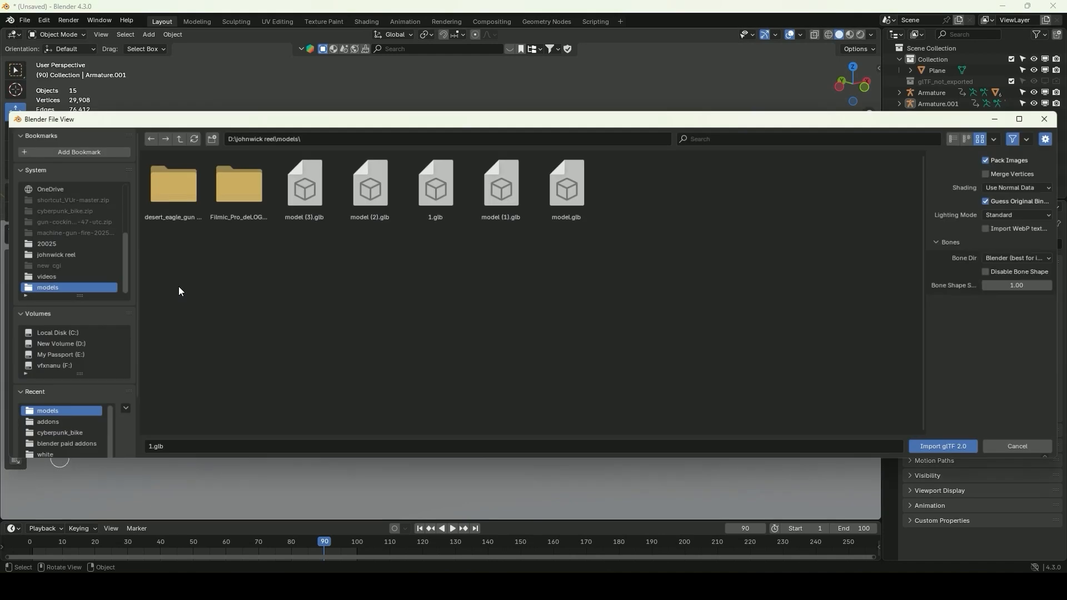
pyautogui.doubleClick(233, 186)
pyautogui.click(952, 449)
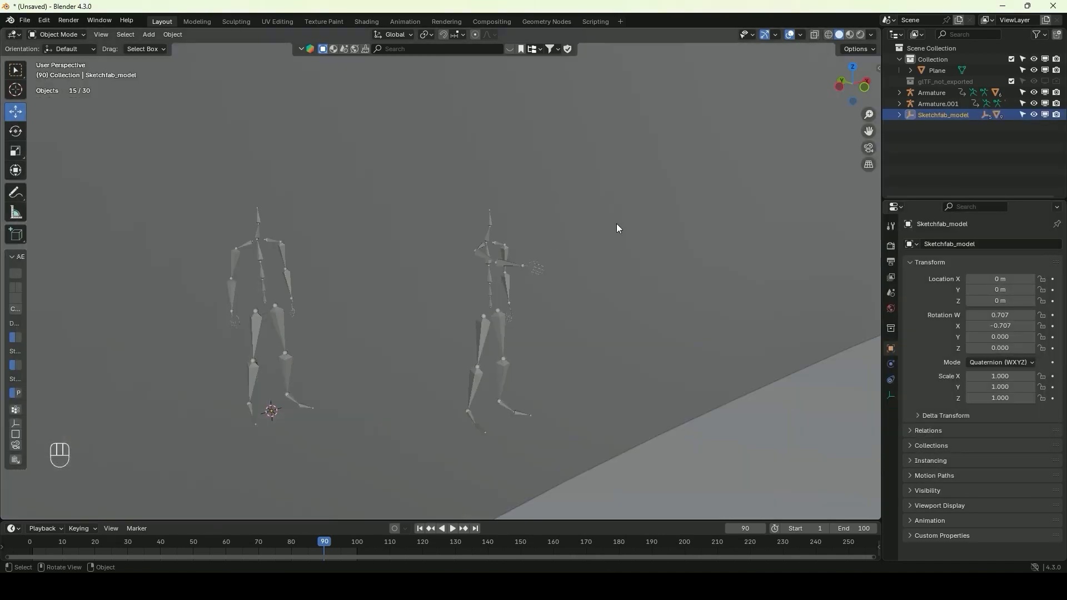
# Select the gun's root object Sketchfab_model and scale it down to about 0.002 in side view
pyautogui.scroll(-12, 606, 200)
pyautogui.keyDown('alt'); pyautogui.moveTo(590, 165); pyautogui.dragTo(553, 162, button='middle'); pyautogui.keyUp('alt')
pyautogui.scroll(-2, 549, 200)
pyautogui.scroll(-1, 637, 196)
pyautogui.click(943, 115)
pyautogui.scroll(-3, 662, 181)
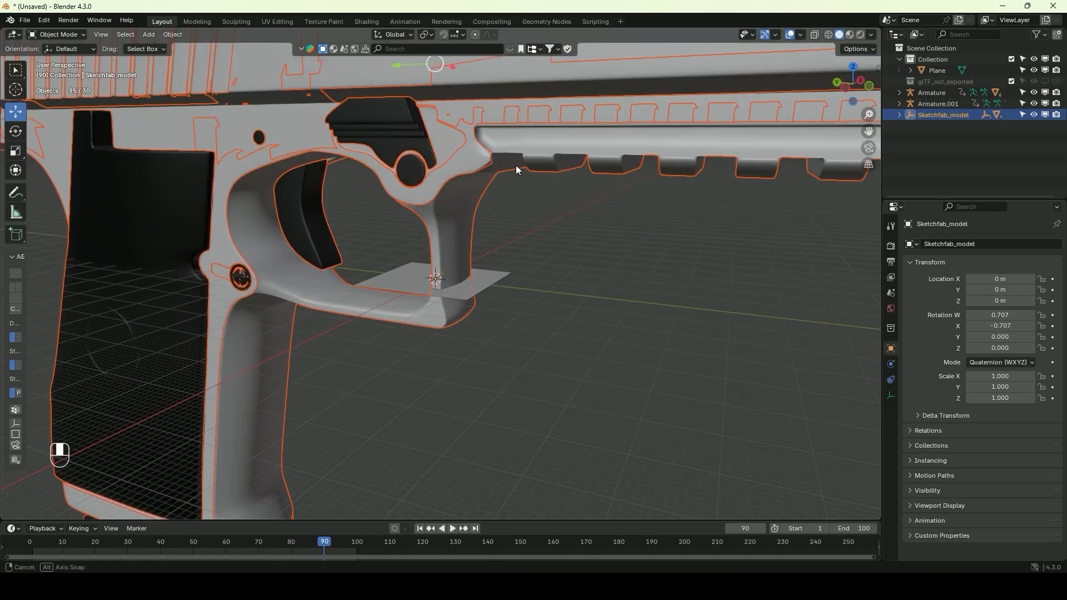
pyautogui.keyDown('alt'); pyautogui.moveTo(515, 165); pyautogui.dragTo(548, 167, button='middle'); pyautogui.keyUp('alt')
pyautogui.scroll(-4, 548, 218)
pyautogui.scroll(3, 549, 219)
pyautogui.click(637, 196)
pyautogui.hotkey('ctrl', 'z')
pyautogui.click(939, 116)
pyautogui.scroll(-3, 660, 185)
pyautogui.scroll(-2, 745, 108)
pyautogui.press('s')
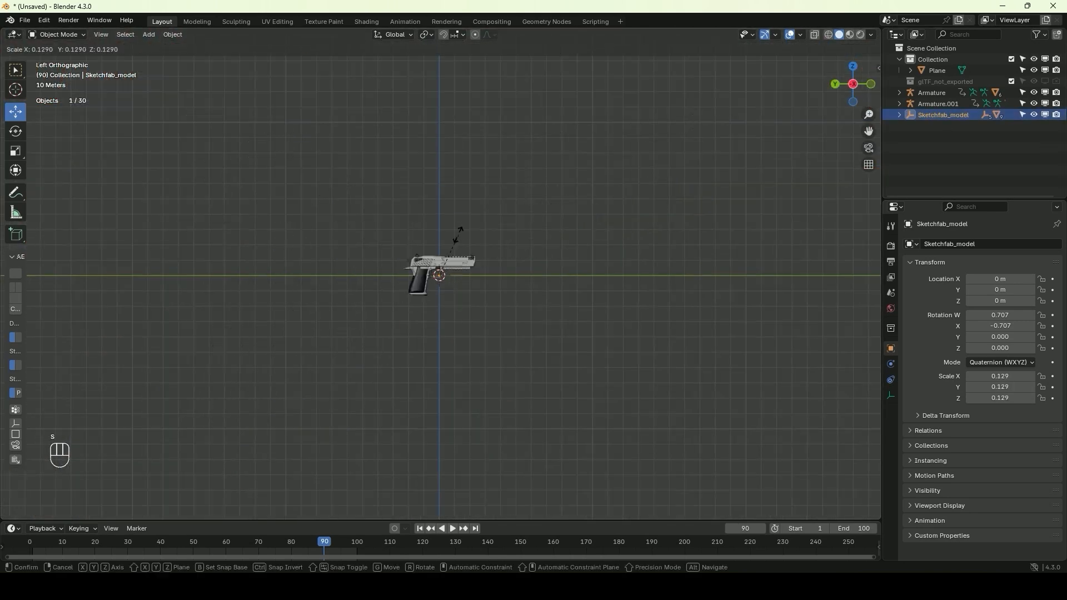
pyautogui.click(441, 274)
pyautogui.scroll(15, 441, 274)
pyautogui.press('s')
pyautogui.click(421, 328)
# Move the gun in side view to about Y -2.08 m, Z 1.49 m, and shift it sideways to the duplicated character's hand
pyautogui.press('g')
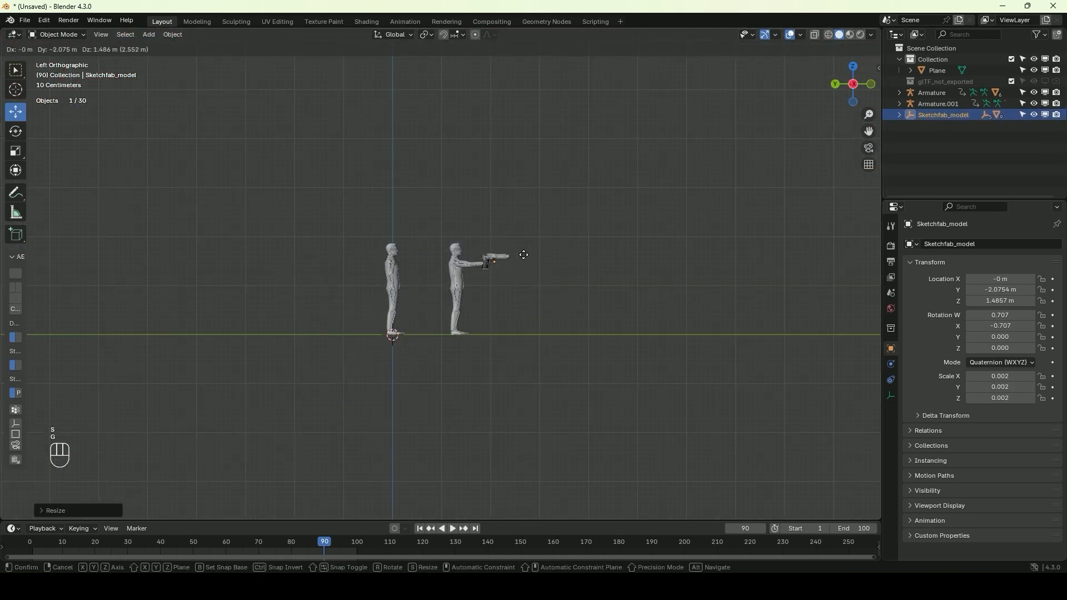
pyautogui.click(524, 256)
pyautogui.scroll(9, 524, 255)
pyautogui.keyDown('shift'); pyautogui.moveTo(621, 206); pyautogui.dragTo(425, 246, button='middle'); pyautogui.keyUp('shift')
pyautogui.scroll(5, 503, 231)
pyautogui.scroll(-8, 458, 209)
pyautogui.moveTo(503, 231); pyautogui.dragTo(278, 263, button='middle')
pyautogui.moveTo(253, 259); pyautogui.dragTo(501, 258)
# Scale the gun down to about 0.00065 to suit the hand and reposition it near the outstretched arm
pyautogui.press('s')
pyautogui.click(511, 227)
pyautogui.moveTo(459, 231); pyautogui.dragTo(695, 175, button='middle')
pyautogui.scroll(2, 572, 225)
pyautogui.scroll(5, 572, 228)
pyautogui.press('g')
pyautogui.click(635, 222)
pyautogui.press('s')
pyautogui.click(670, 192)
# Raise the gun in side view to about Z 1.77 m, above the outstretched hand
pyautogui.keyDown('alt'); pyautogui.moveTo(671, 192); pyautogui.dragTo(614, 183, button='middle'); pyautogui.keyUp('alt')
pyautogui.scroll(-5, 610, 195)
pyautogui.moveTo(492, 218); pyautogui.dragTo(493, 143)
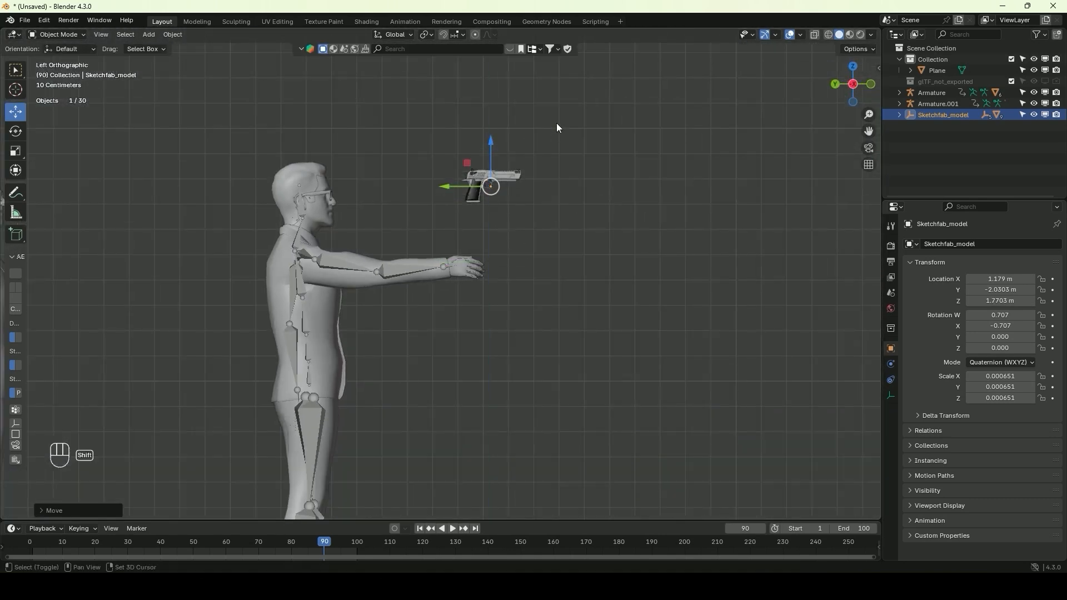
pyautogui.keyDown('shift'); pyautogui.moveTo(557, 136); pyautogui.dragTo(560, 197, button='middle'); pyautogui.keyUp('shift')
# Select all parts of the gun and clear their parent while keeping the transformation
pyautogui.click(568, 214)
pyautogui.scroll(3, 550, 209)
pyautogui.scroll(1, 547, 211)
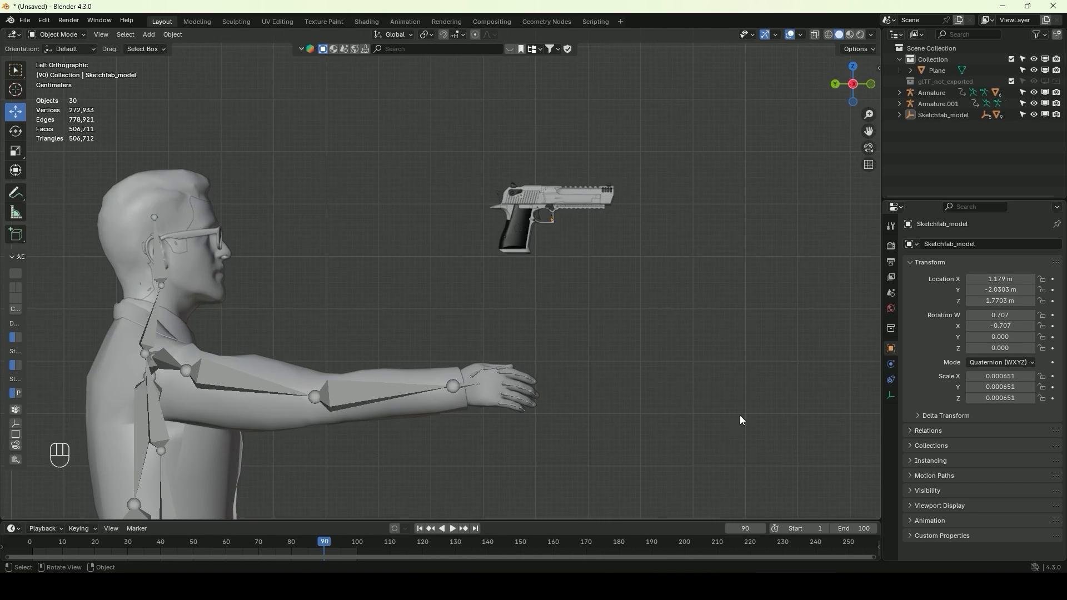
pyautogui.scroll(5, 579, 319)
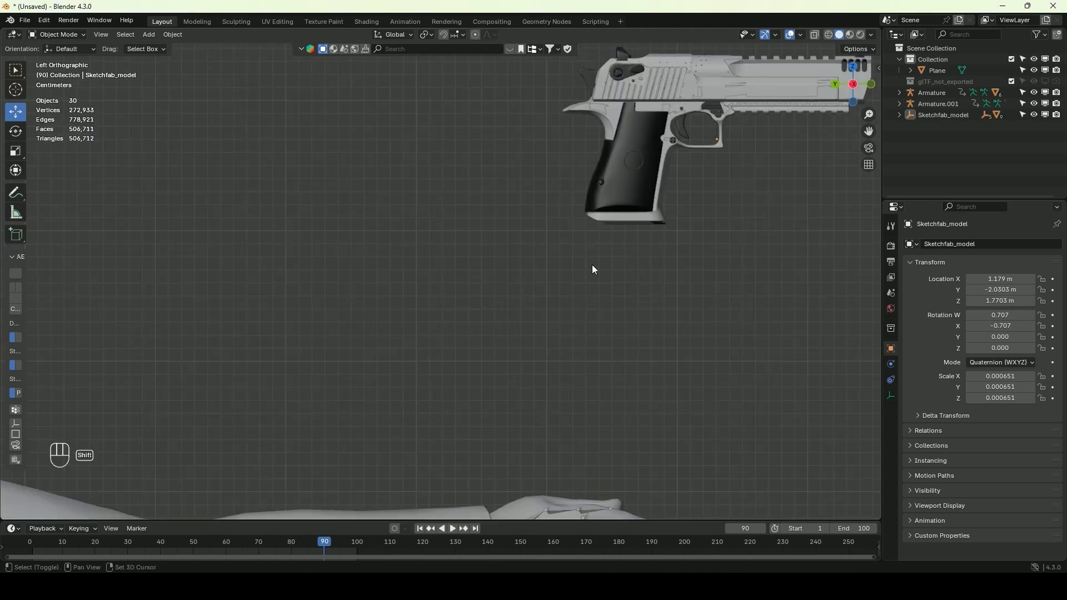
pyautogui.keyDown('shift'); pyautogui.moveTo(592, 264); pyautogui.dragTo(379, 408, button='middle'); pyautogui.keyUp('shift')
pyautogui.moveTo(708, 146); pyautogui.dragTo(312, 378)
pyautogui.hotkey('alt', 'p')
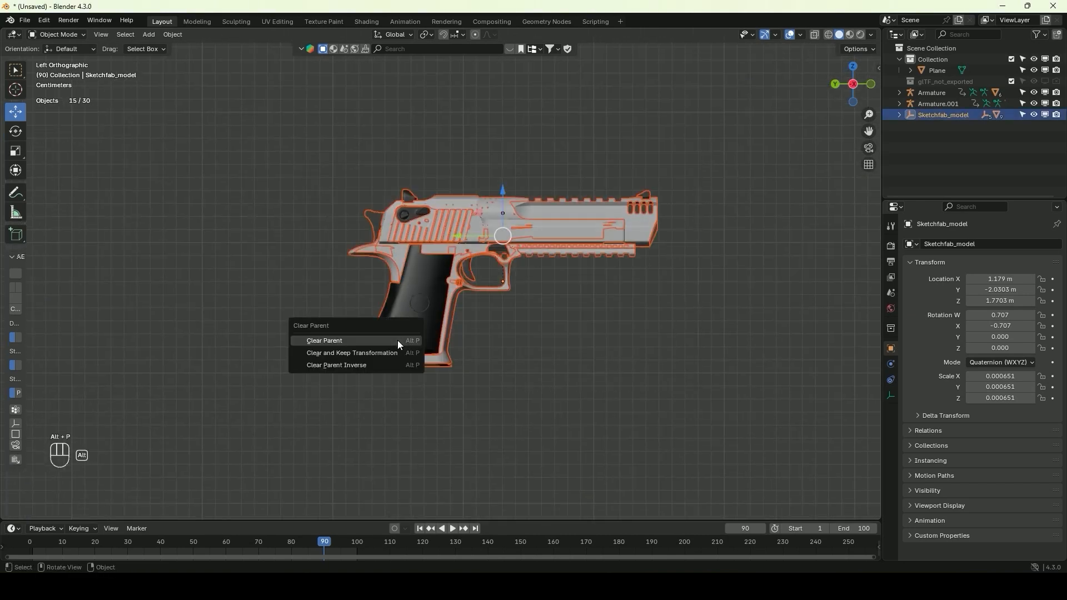
pyautogui.click(346, 354)
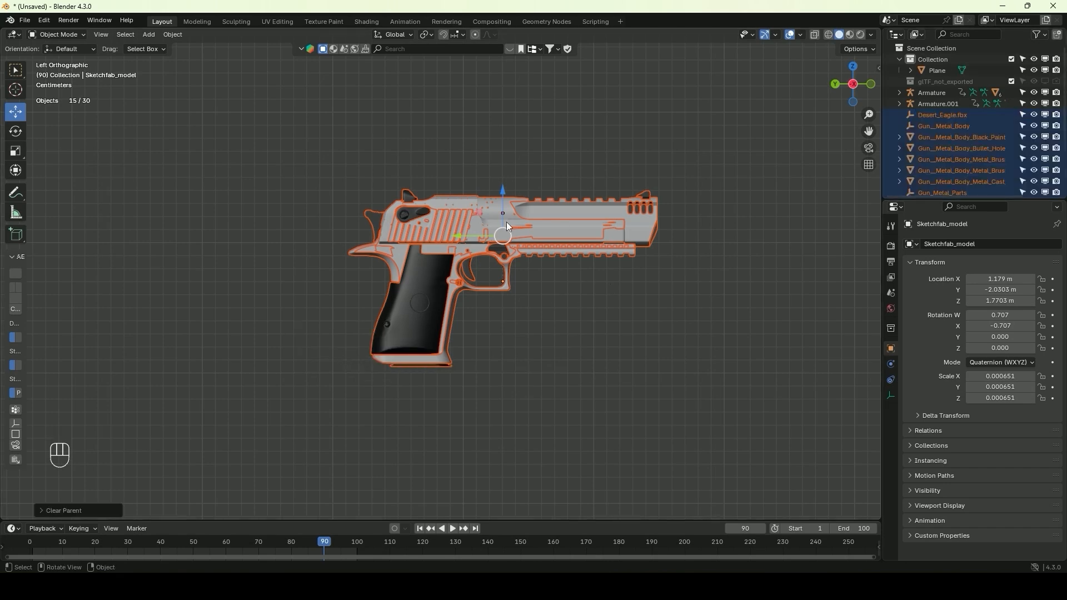
# Delete the Sketchfab_model empty left over after clearing the gun's parents
pyautogui.scroll(-2, 542, 155)
pyautogui.scroll(3, 564, 181)
pyautogui.keyDown('shift'); pyautogui.moveTo(568, 176); pyautogui.dragTo(534, 198, button='middle'); pyautogui.keyUp('shift')
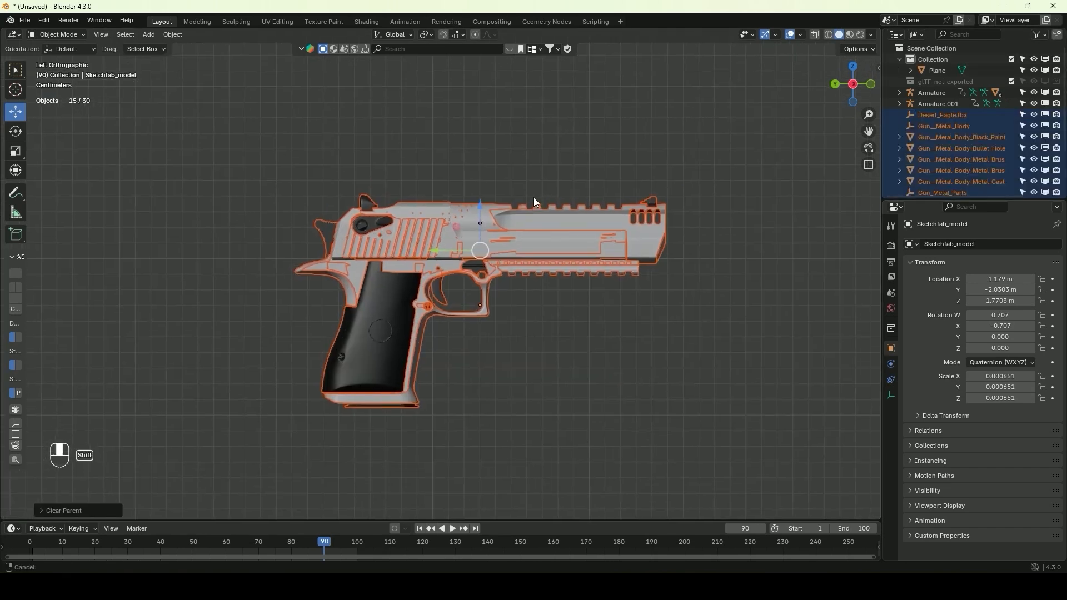
pyautogui.scroll(1, 534, 198)
pyautogui.click(599, 228)
pyautogui.click(498, 321)
pyautogui.scroll(-3, 916, 162)
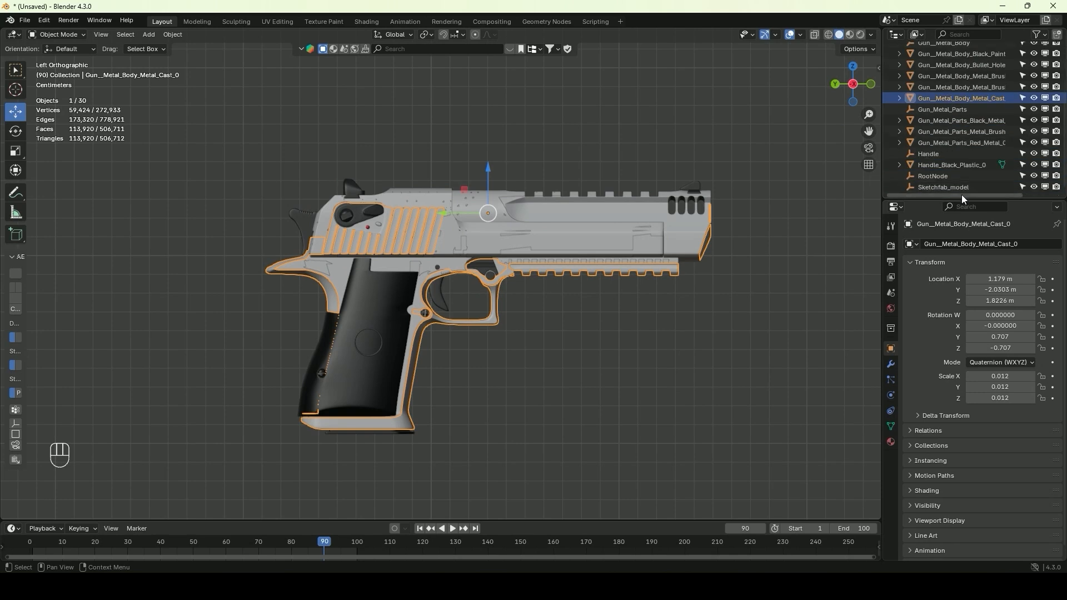
pyautogui.click(939, 185)
pyautogui.press('Delete')
# Select all gun meshes with Gun__Metal_Body_Metal_Cast as the active one and join them into a single object
pyautogui.moveTo(739, 156); pyautogui.dragTo(268, 438)
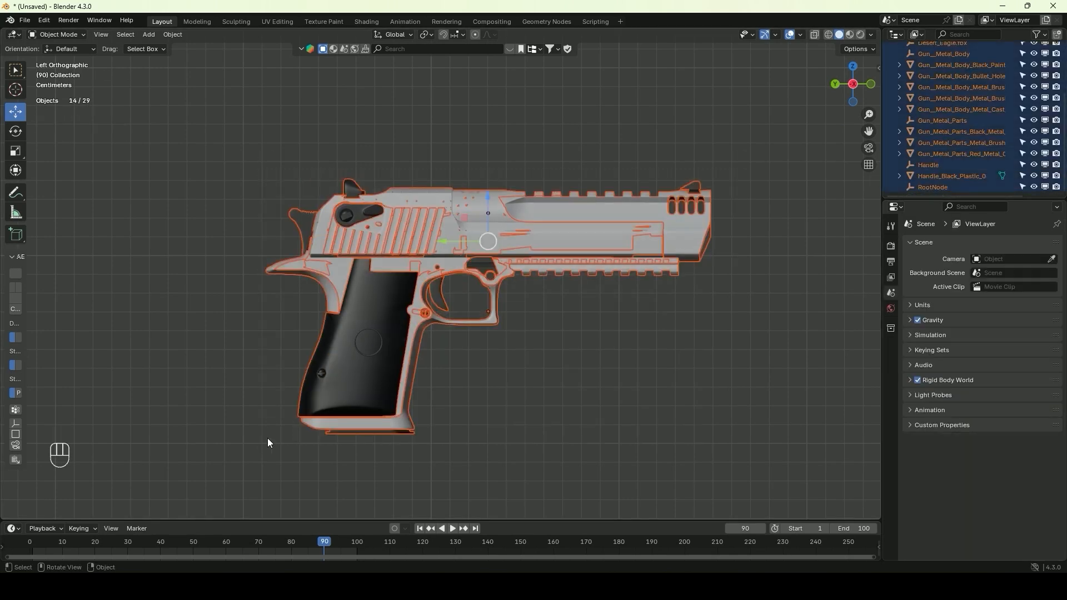
pyautogui.press('z')
pyautogui.press('z')
pyautogui.moveTo(549, 291); pyautogui.dragTo(673, 254)
pyautogui.click(672, 256)
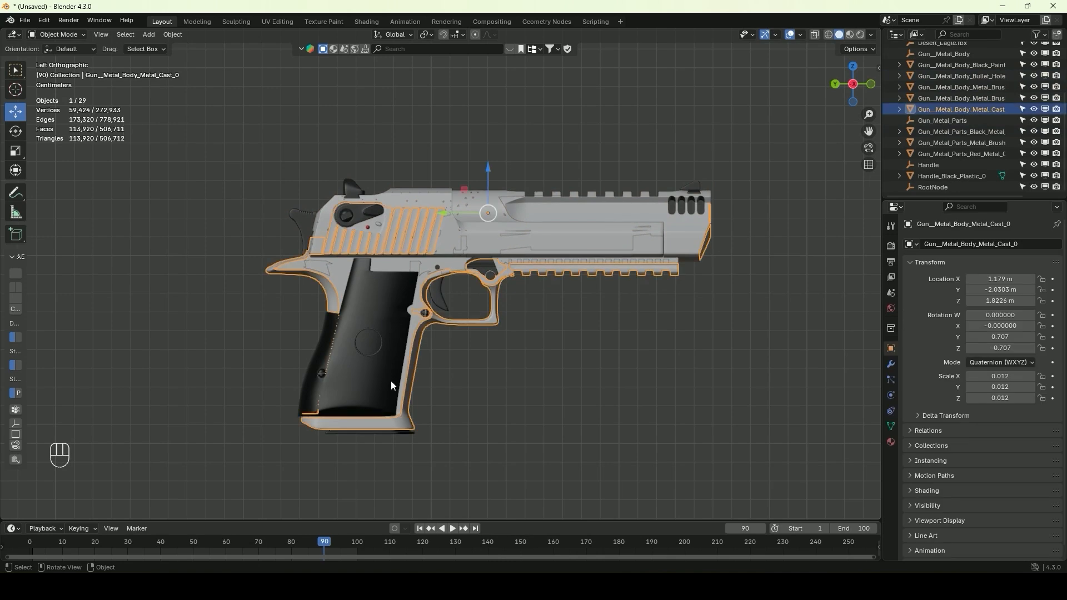
pyautogui.moveTo(421, 461); pyautogui.dragTo(332, 383)
pyautogui.hotkey('ctrl', 'j')
pyautogui.hotkey('ctrl', 'j')
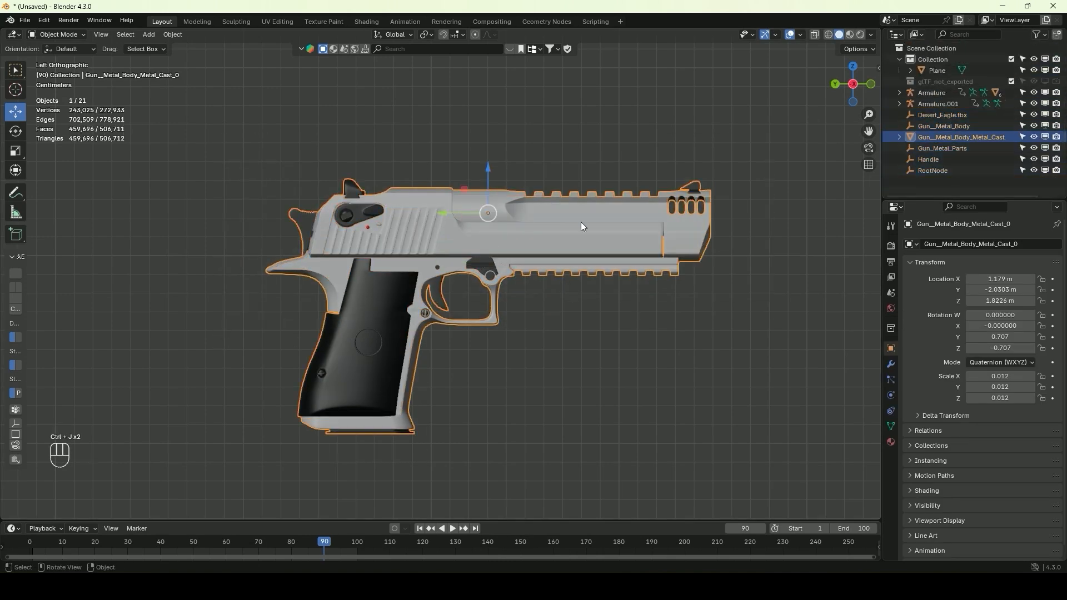
# Select the joined gun with its remaining empties and raise it to about Z 1.84 m
pyautogui.moveTo(572, 293); pyautogui.dragTo(400, 183, button='middle')
pyautogui.moveTo(391, 176); pyautogui.dragTo(393, 151)
pyautogui.moveTo(394, 151); pyautogui.dragTo(425, 182, button='middle')
pyautogui.click(862, 84)
pyautogui.moveTo(755, 135); pyautogui.dragTo(268, 418)
pyautogui.press('g')
pyautogui.click(540, 375)
pyautogui.hotkey('ctrl', 'z')
pyautogui.scroll(-8, 542, 374)
pyautogui.scroll(4, 405, 412)
pyautogui.keyDown('shift'); pyautogui.moveTo(462, 332); pyautogui.dragTo(456, 281, button='middle'); pyautogui.keyUp('shift')
pyautogui.scroll(3, 442, 239)
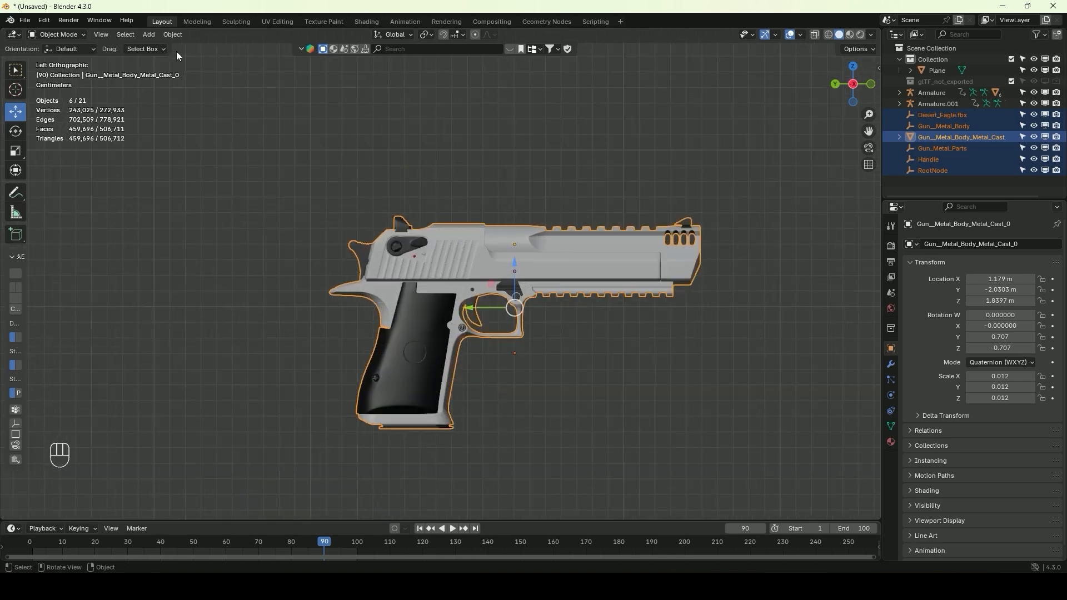
# Add a single-bone armature and move it in side view to about Y -2.02 m, Z 1.53 m, near the outstretched hand
pyautogui.click(152, 35)
pyautogui.click(165, 129)
pyautogui.scroll(-16, 279, 318)
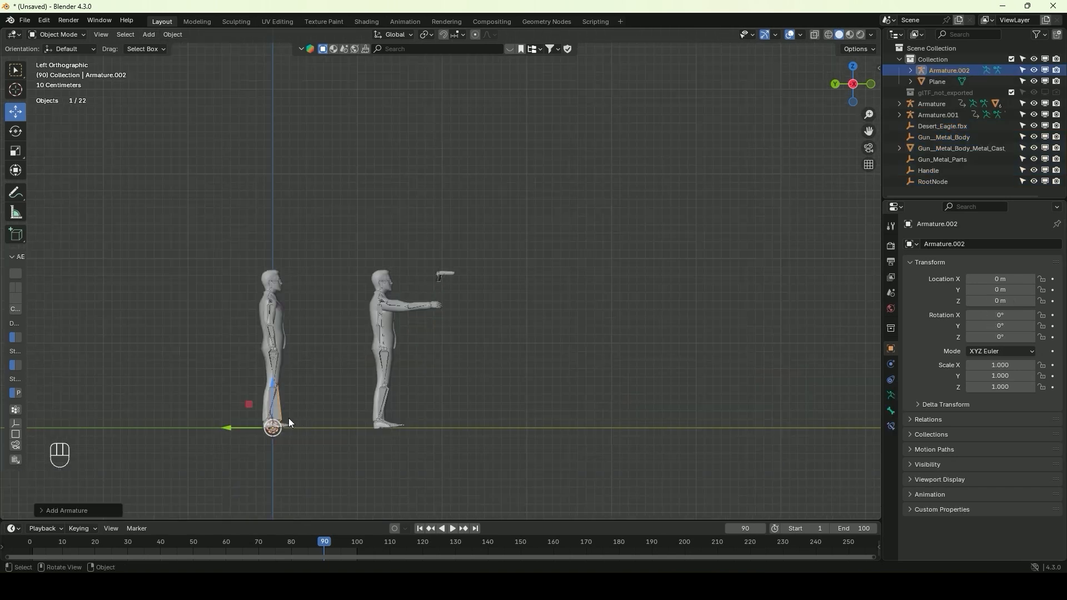
pyautogui.press('g')
pyautogui.click(467, 284)
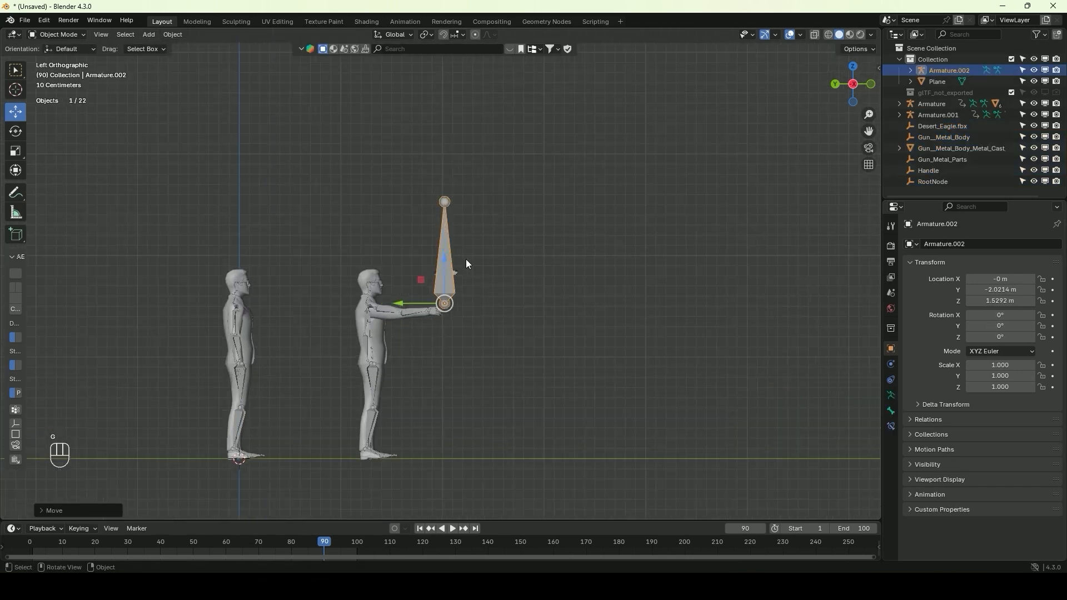
# Scale the new armature to about 0.244 and move it to the gun's grip at about Y -1.97 m, Z 1.74 m
pyautogui.scroll(6, 466, 259)
pyautogui.press('s')
pyautogui.click(473, 381)
pyautogui.press('g')
pyautogui.click(414, 235)
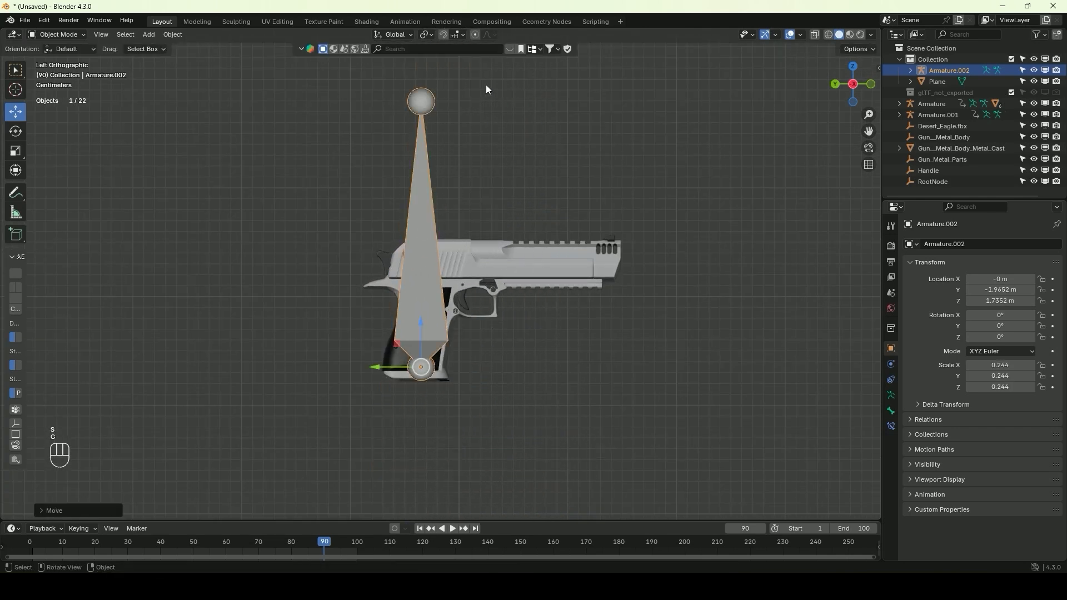
# Tilt the armature about 6° along the grip, scale it to 0.150 and align it sideways with the gun at about X 1.18 m
pyautogui.press('r')
pyautogui.click(502, 103)
pyautogui.press('s')
pyautogui.click(465, 260)
pyautogui.press('g')
pyautogui.click(464, 261)
pyautogui.press('s')
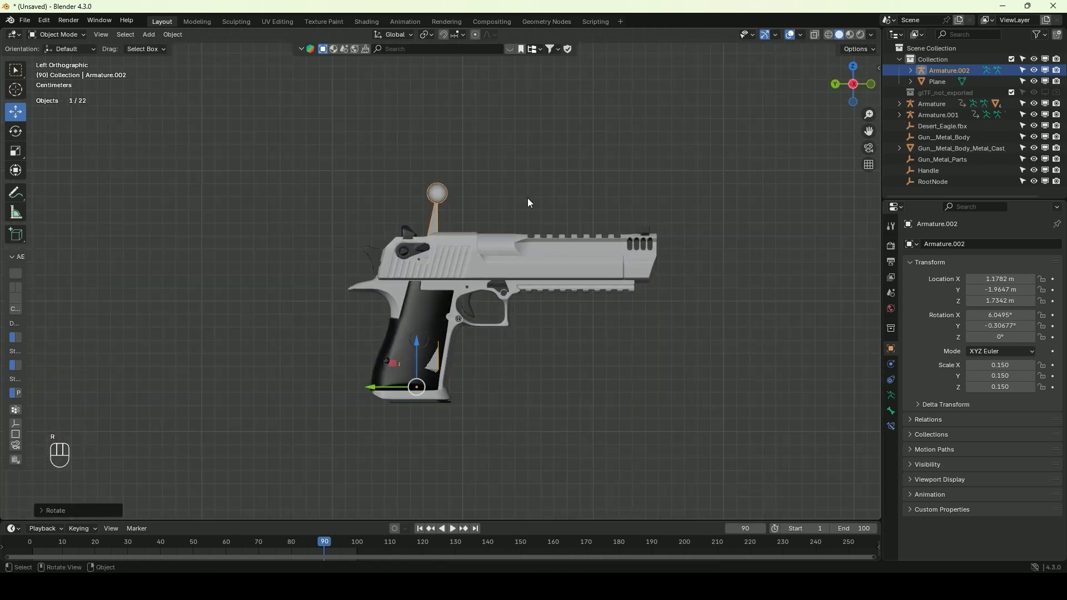
pyautogui.scroll(4, 529, 203)
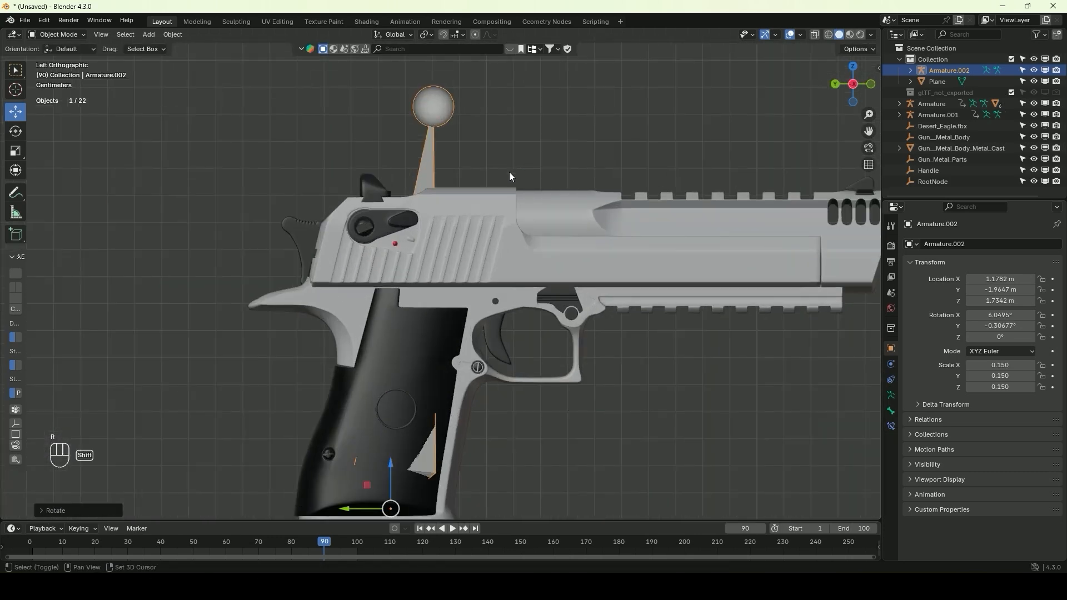
pyautogui.click(542, 162)
# Parent the gun mesh to the new armature using the Bone option
pyautogui.click(575, 226)
pyautogui.scroll(-4, 521, 218)
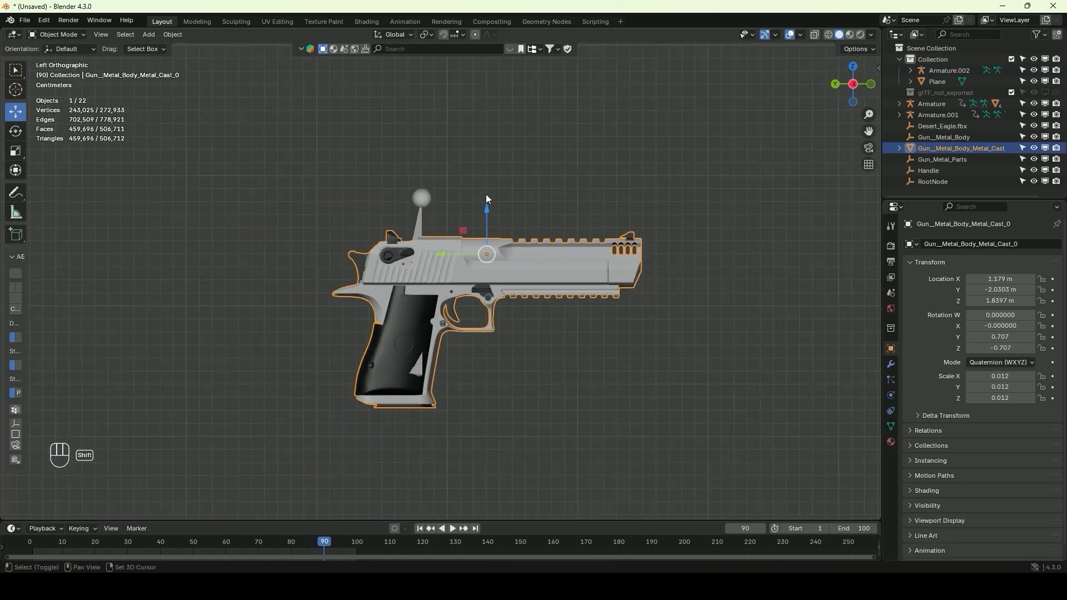
pyautogui.keyDown('shift'); pyautogui.moveTo(487, 196); pyautogui.dragTo(525, 210, button='middle'); pyautogui.keyUp('shift')
pyautogui.keyDown('shift'); pyautogui.click(458, 222); pyautogui.keyUp('shift')
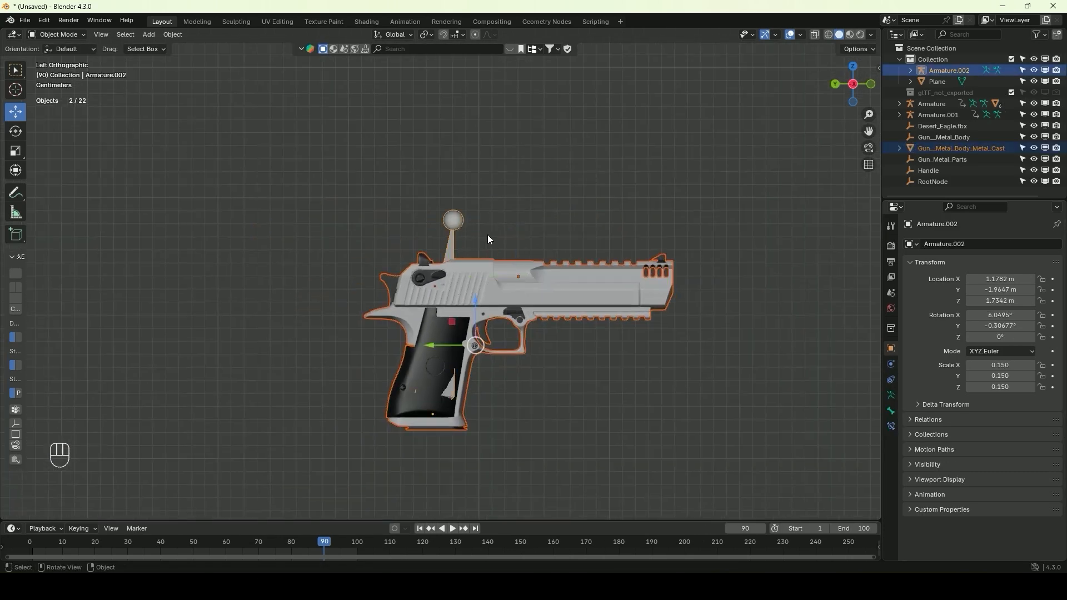
pyautogui.hotkey('ctrl', 'p')
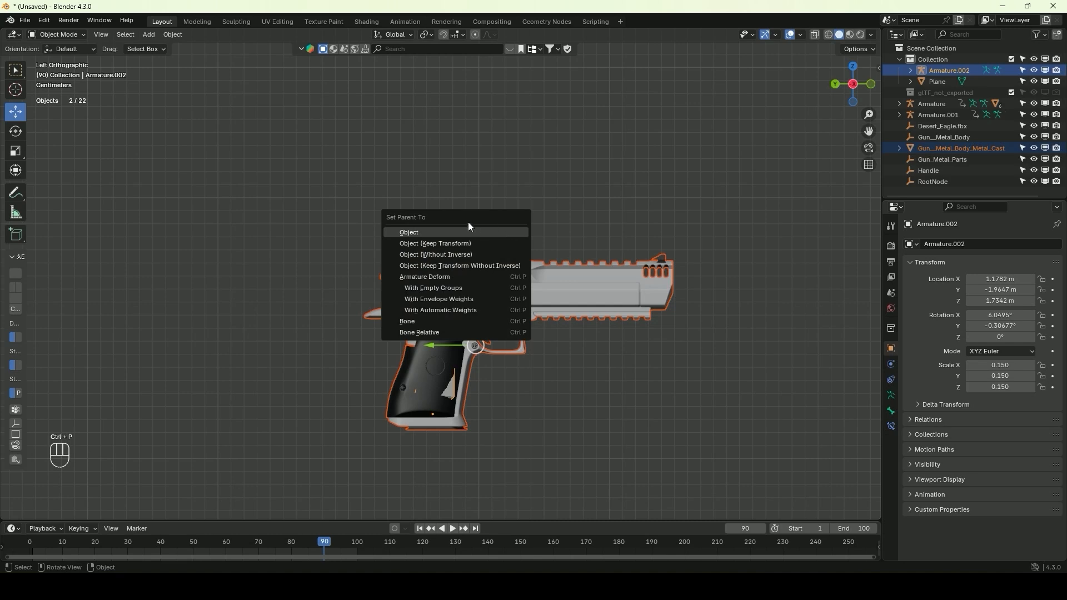
pyautogui.click(421, 321)
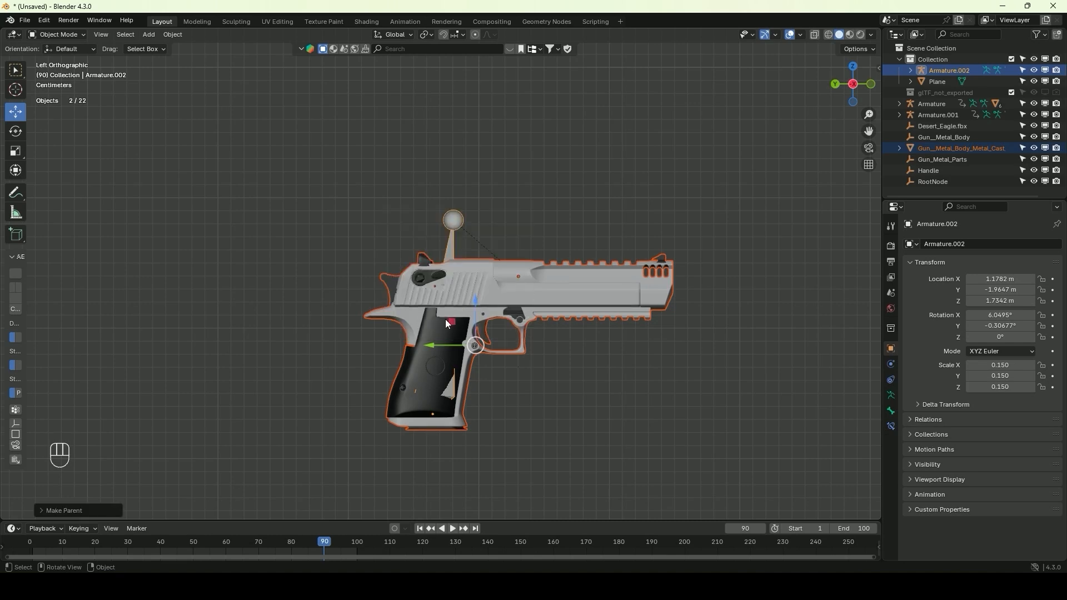
# Try moving the gun's armature to check that the gun follows it, and undo the test moves
pyautogui.click(585, 282)
pyautogui.click(459, 225)
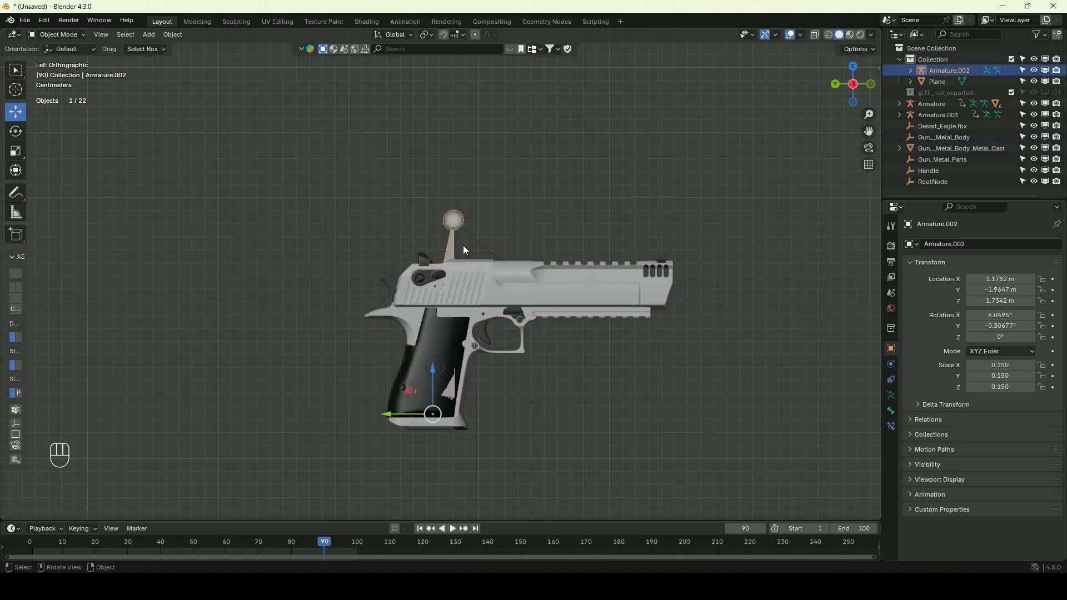
pyautogui.press('g')
pyautogui.click(430, 203)
pyautogui.click(501, 255)
pyautogui.press('g')
pyautogui.click(460, 226)
pyautogui.hotkey('ctrl', 'z')
pyautogui.hotkey('ctrl', 'z')
# Move the gun's armature down to the outstretched hand, at about Y -1.94 m, Z 1.41 m
pyautogui.scroll(-8, 454, 256)
pyautogui.keyDown('shift'); pyautogui.moveTo(451, 299); pyautogui.dragTo(455, 264, button='middle'); pyautogui.keyUp('shift')
pyautogui.scroll(5, 451, 289)
pyautogui.press('g')
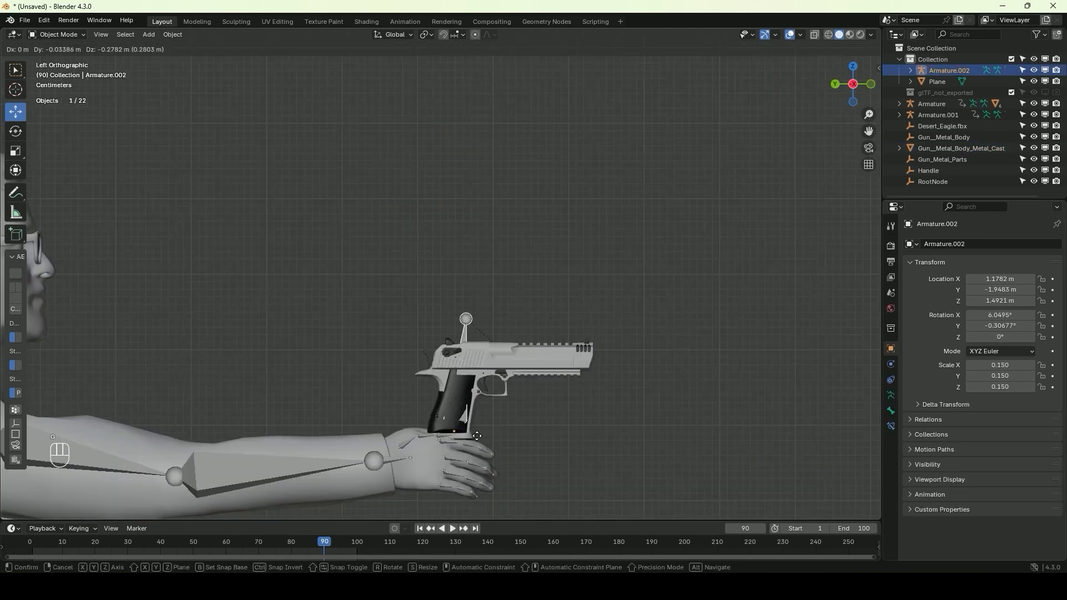
pyautogui.click(437, 466)
pyautogui.click(394, 459)
pyautogui.hotkey('ctrl', 'z')
pyautogui.moveTo(516, 312); pyautogui.dragTo(582, 445, button='middle')
pyautogui.scroll(-4, 456, 341)
pyautogui.scroll(6, 462, 228)
pyautogui.keyDown('shift'); pyautogui.moveTo(461, 222); pyautogui.dragTo(473, 345, button='middle'); pyautogui.keyUp('shift')
pyautogui.hotkey('ctrl', 'z')
pyautogui.hotkey('ctrl', 'z')
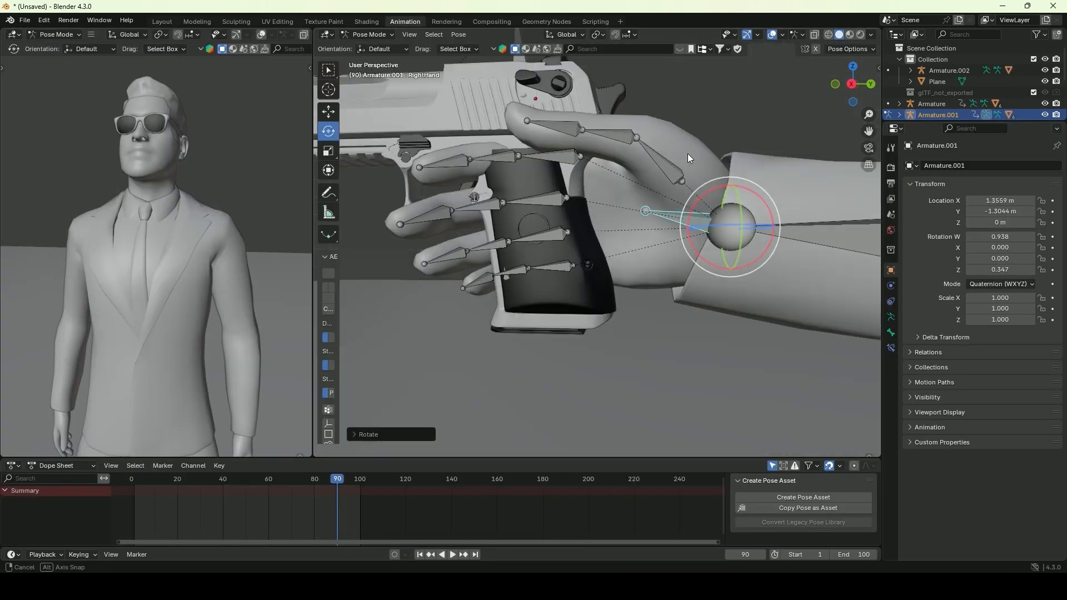
# Rotate the duplicated character's finger bones joint by joint so the hand closes around the gun's grip
pyautogui.moveTo(688, 154); pyautogui.dragTo(584, 162, button='middle')
pyautogui.click(622, 236)
pyautogui.moveTo(546, 119); pyautogui.dragTo(824, 193, button='middle')
pyautogui.click(619, 249)
pyautogui.press('r')
pyautogui.click(598, 225)
pyautogui.click(680, 181)
pyautogui.moveTo(692, 222); pyautogui.dragTo(647, 302, button='middle')
pyautogui.press('r')
pyautogui.click(550, 303)
pyautogui.press('r')
pyautogui.click(804, 211)
pyautogui.moveTo(804, 211); pyautogui.dragTo(606, 128, button='middle')
pyautogui.click(620, 150)
pyautogui.press('r')
pyautogui.moveTo(578, 161); pyautogui.dragTo(667, 183, button='middle')
pyautogui.click(687, 191)
pyautogui.keyDown('shift'); pyautogui.click(692, 245); pyautogui.keyUp('shift')
pyautogui.keyDown('alt'); pyautogui.moveTo(692, 245); pyautogui.dragTo(640, 186, button='middle'); pyautogui.keyUp('alt')
pyautogui.press('r')
pyautogui.click(728, 250)
pyautogui.click(750, 277)
pyautogui.press('r')
pyautogui.click(786, 236)
pyautogui.press('r')
pyautogui.click(606, 186)
pyautogui.press('r')
pyautogui.click(715, 205)
pyautogui.moveTo(714, 205); pyautogui.dragTo(628, 323, button='middle')
pyautogui.click(558, 396)
pyautogui.press('r')
pyautogui.keyDown('shift'); pyautogui.click(628, 327); pyautogui.keyUp('shift')
pyautogui.press('r')
pyautogui.keyDown('alt'); pyautogui.moveTo(669, 241); pyautogui.dragTo(633, 383, button='middle'); pyautogui.keyUp('alt')
pyautogui.click(616, 312)
pyautogui.press('r')
pyautogui.click(666, 349)
pyautogui.moveTo(666, 349); pyautogui.dragTo(642, 281, button='middle')
pyautogui.click(569, 228)
pyautogui.click(582, 319)
pyautogui.press('r')
pyautogui.click(550, 376)
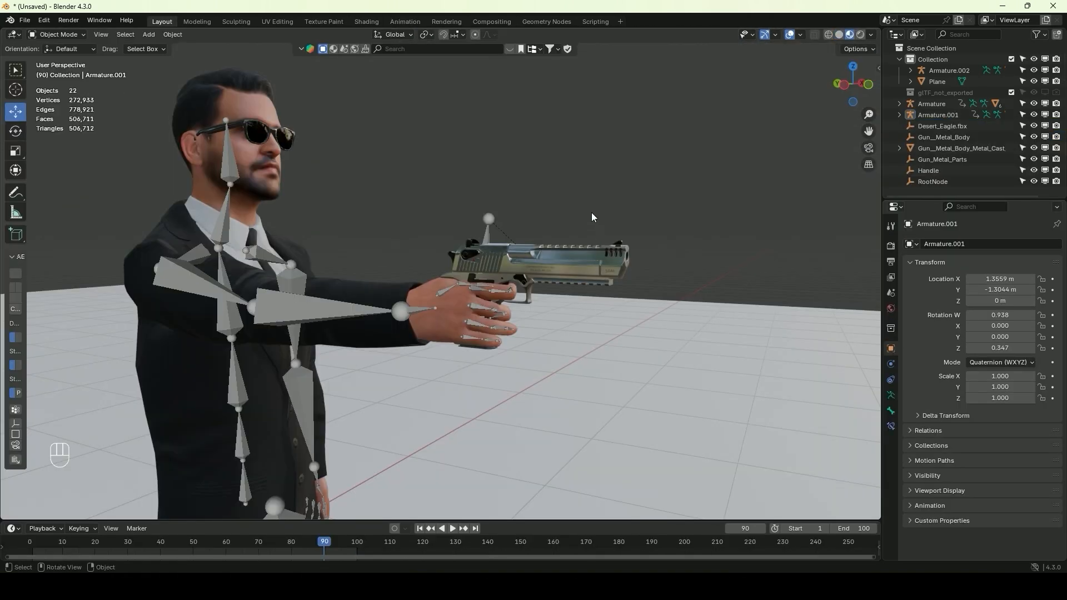
# Parent the gun's armature to the armature of the character holding it
pyautogui.click(489, 222)
pyautogui.click(478, 308)
pyautogui.click(509, 235)
pyautogui.scroll(4, 509, 235)
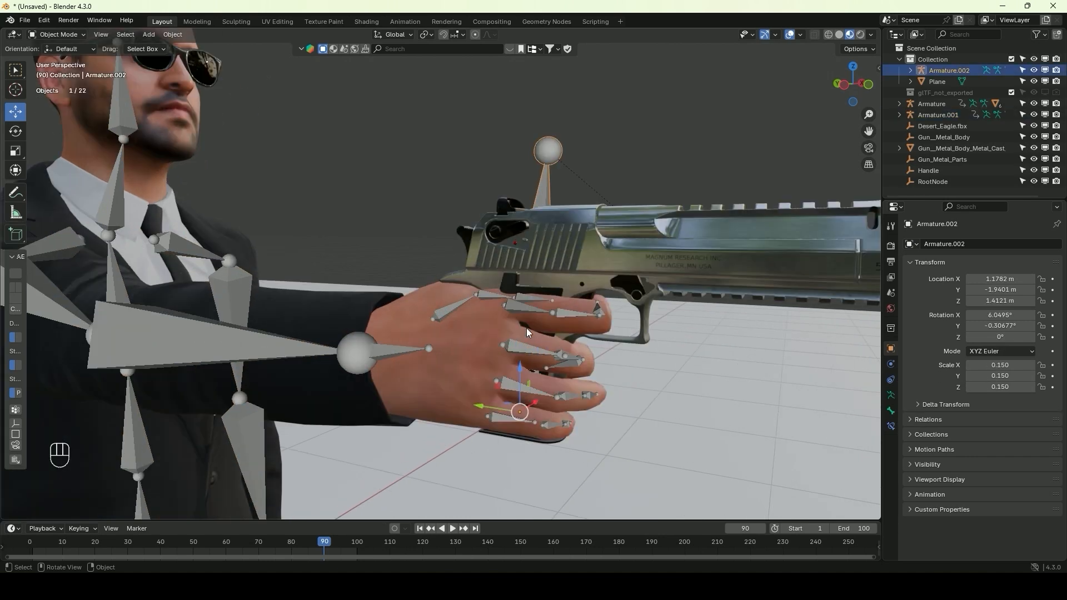
pyautogui.keyDown('shift'); pyautogui.click(519, 352); pyautogui.keyUp('shift')
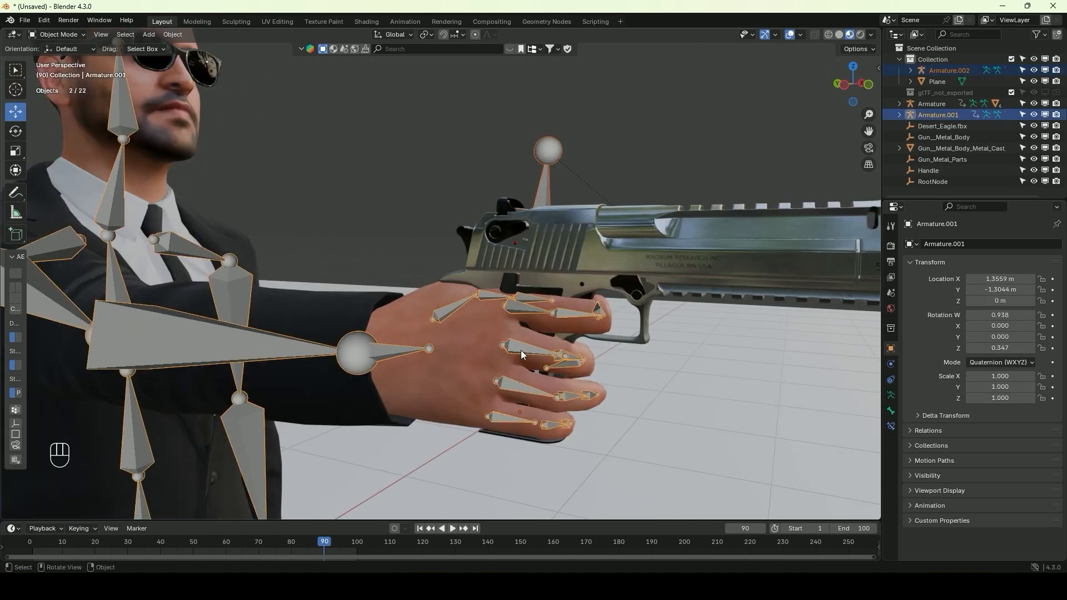
pyautogui.hotkey('ctrl', 'p')
pyautogui.click(521, 350)
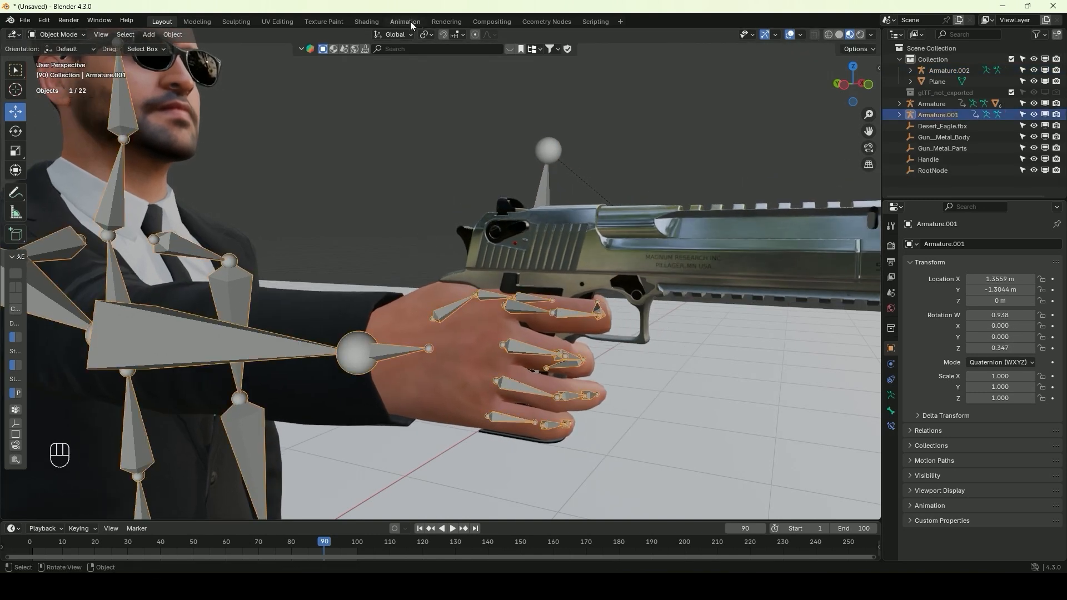
# Rotate a bone of the gun-holding character in the Animation workspace to check that the gun follows
pyautogui.click(410, 21)
pyautogui.scroll(-5, 745, 214)
pyautogui.click(759, 229)
pyautogui.press('r')
pyautogui.click(755, 216)
pyautogui.moveTo(139, 283); pyautogui.dragTo(284, 234, button='middle')
pyautogui.moveTo(813, 195); pyautogui.dragTo(769, 192)
pyautogui.click(697, 213)
pyautogui.moveTo(698, 205); pyautogui.dragTo(705, 166)
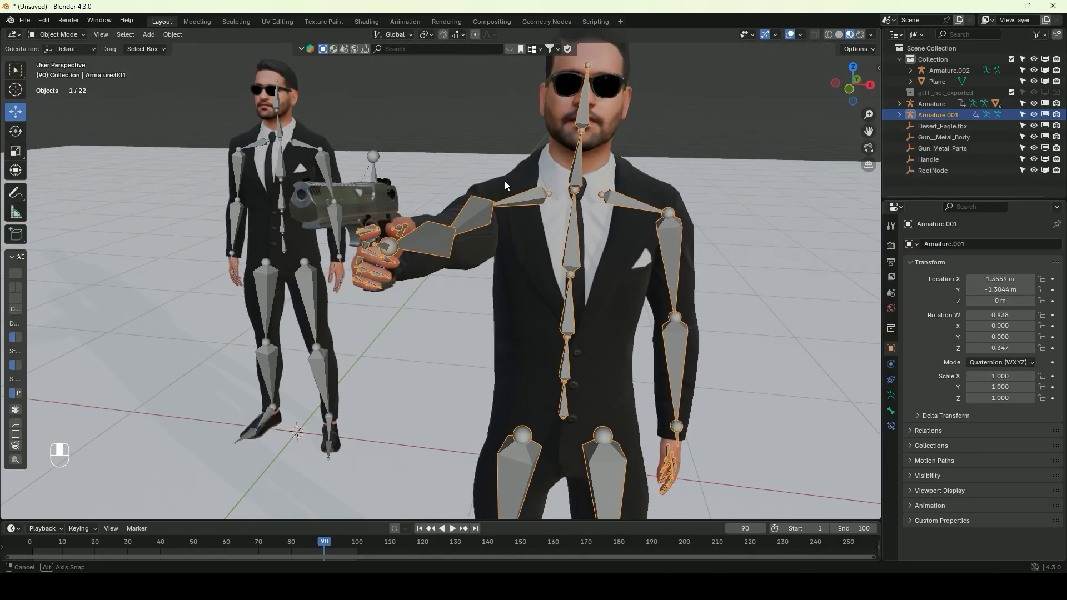
pyautogui.moveTo(505, 181); pyautogui.dragTo(558, 205, button='middle')
# Select the armed character with its gun in front view, duplicate them and place the copy at about X 2.61 m
pyautogui.scroll(-5, 558, 204)
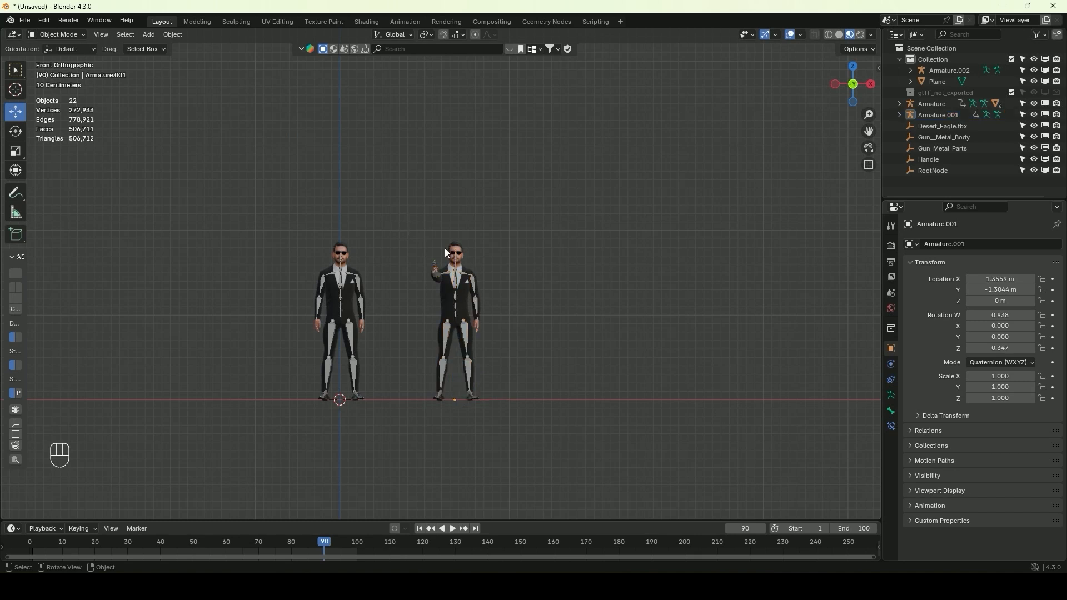
pyautogui.moveTo(516, 394); pyautogui.dragTo(513, 397)
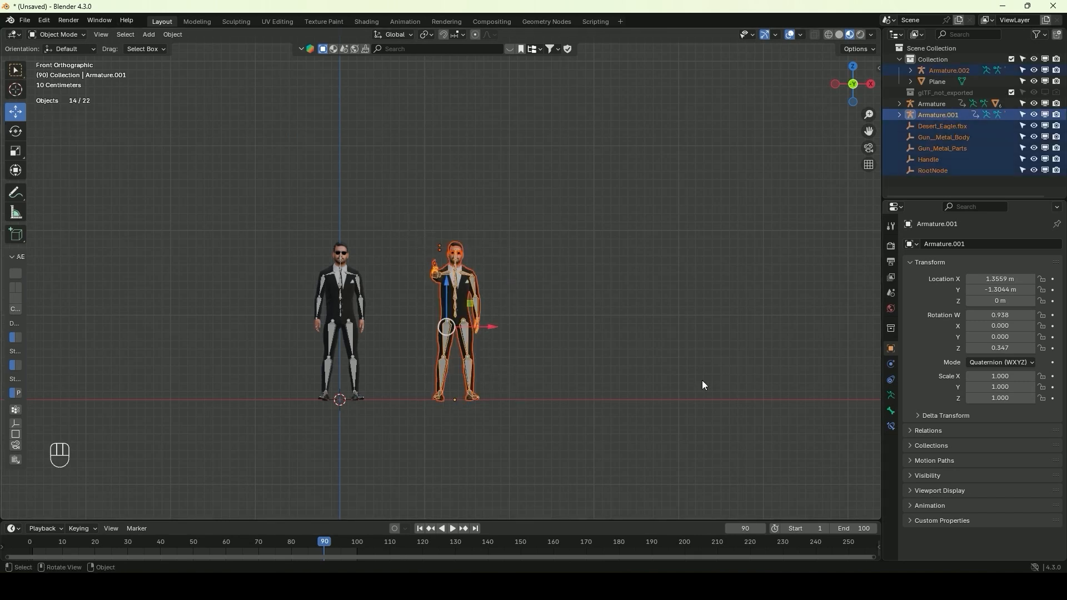
pyautogui.hotkey('shift', 'd')
pyautogui.click(635, 356)
pyautogui.hotkey('shift', 'd')
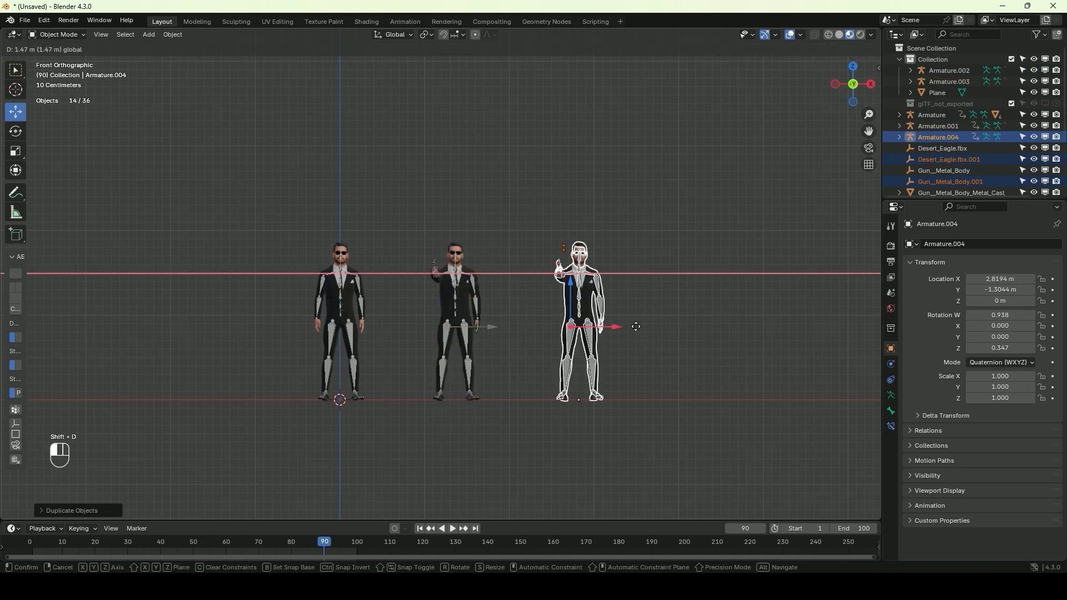
pyautogui.click(606, 327)
pyautogui.click(605, 325)
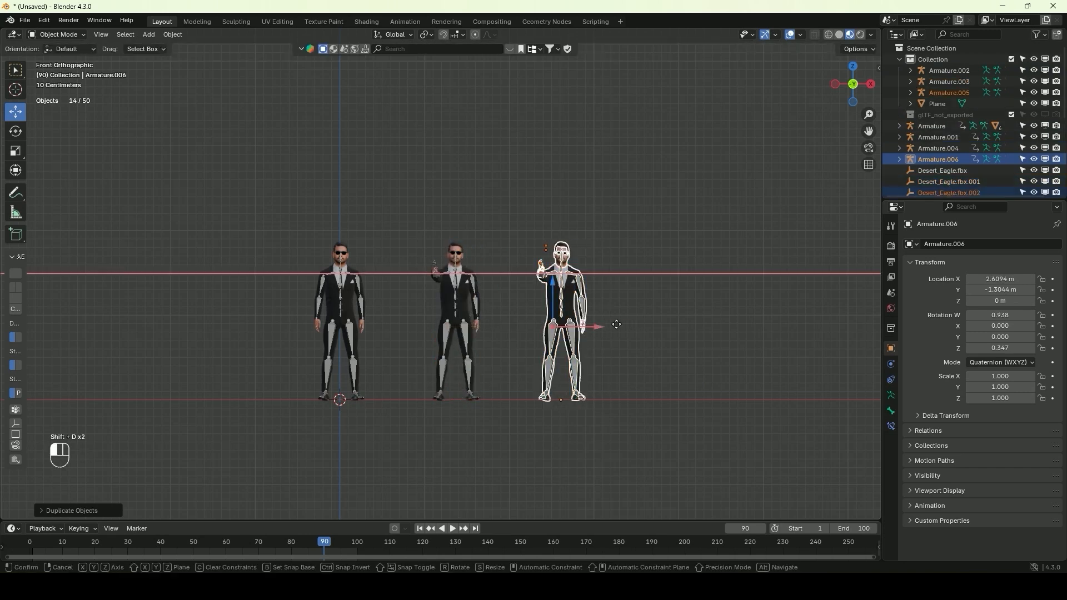
# Duplicate the armed character three more times along X, placing the copies at about 3.55, 4.39 and 5.17 m
pyautogui.hotkey('shift', 'd')
pyautogui.click(667, 328)
pyautogui.hotkey('shift', 'd')
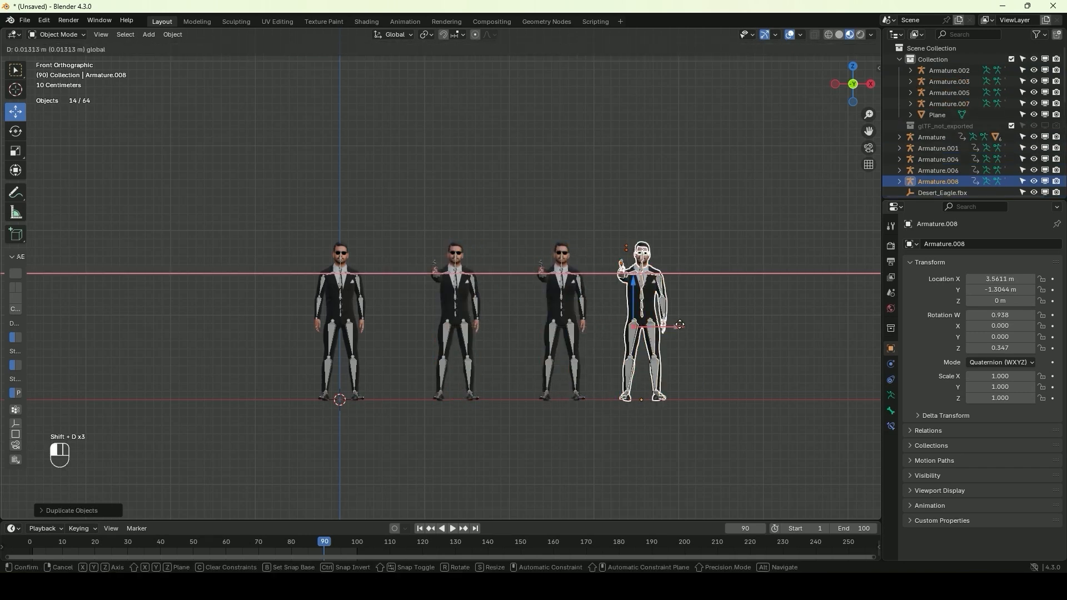
pyautogui.click(744, 328)
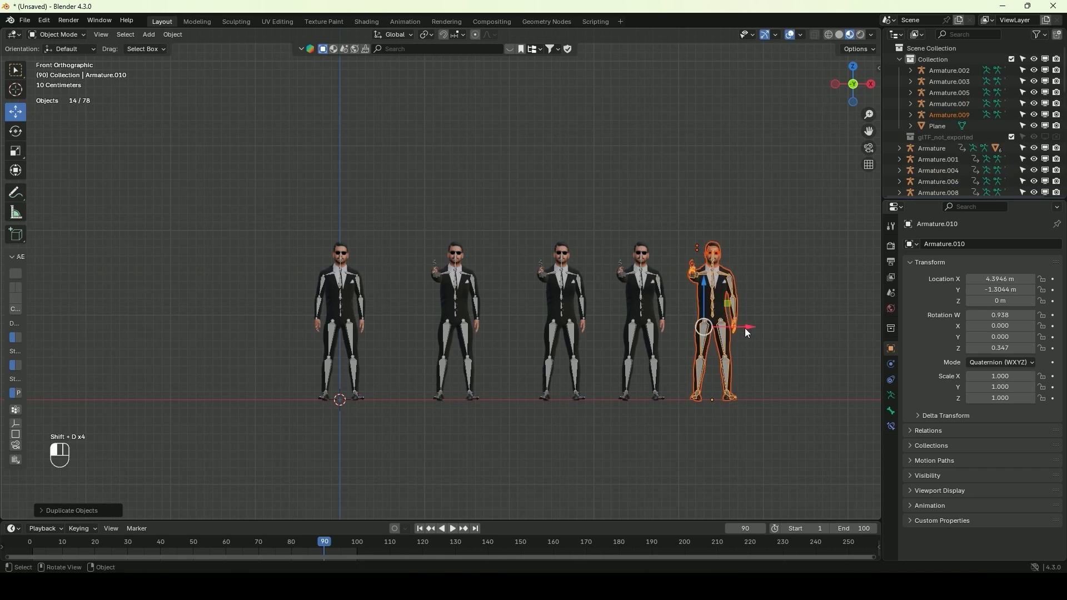
pyautogui.hotkey('shift', 'd')
pyautogui.click(808, 328)
# Rotate the first armed character about 180° in top view and move it toward the unarmed character at the origin
pyautogui.moveTo(341, 230); pyautogui.dragTo(391, 228, button='middle')
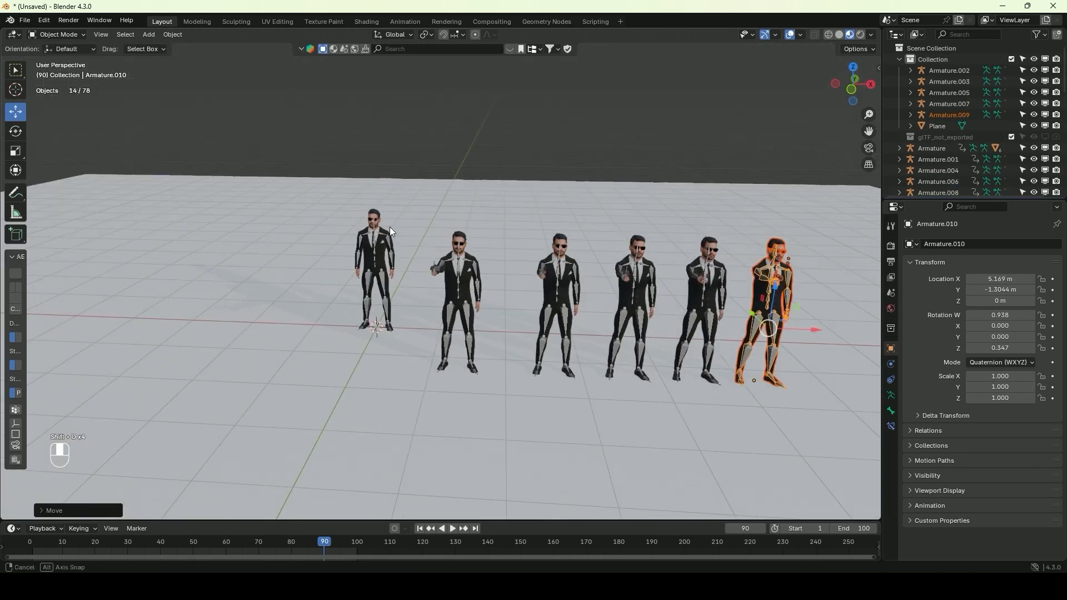
pyautogui.scroll(5, 401, 223)
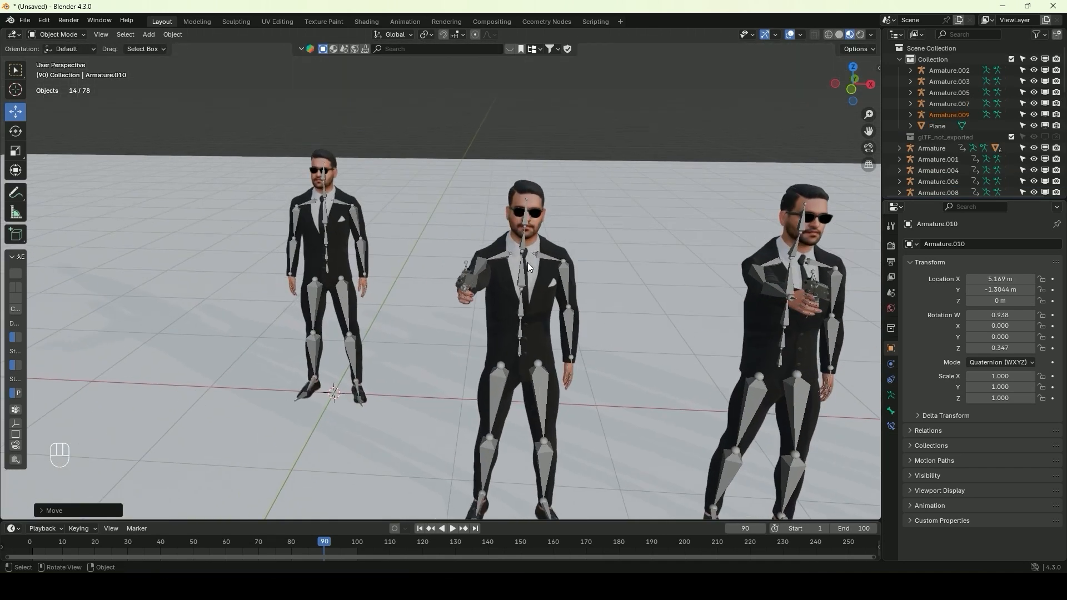
pyautogui.click(522, 275)
pyautogui.moveTo(522, 275); pyautogui.dragTo(519, 270, button='middle')
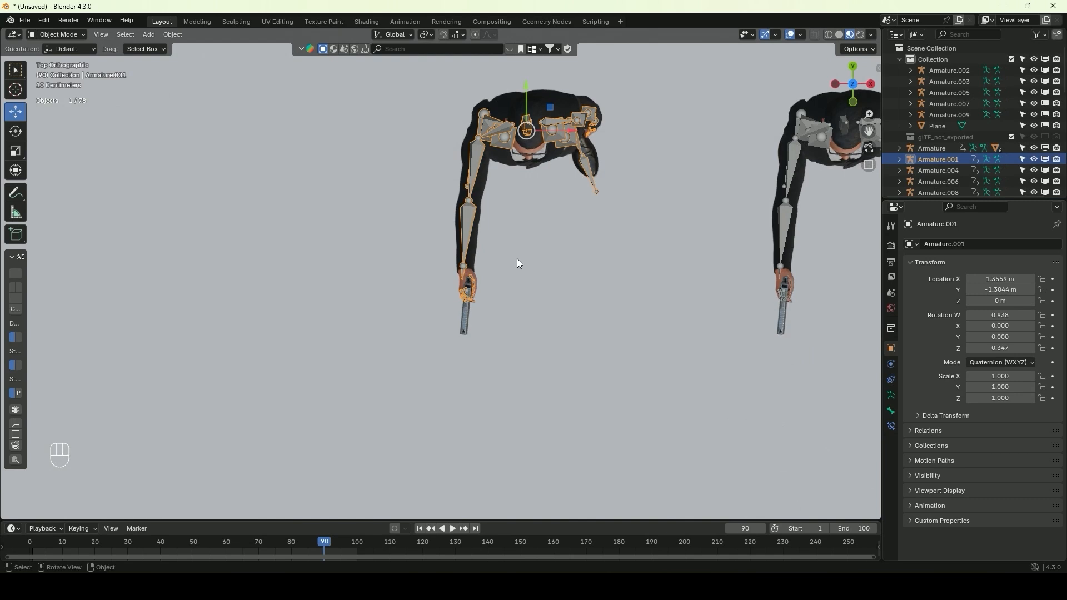
pyautogui.scroll(-5, 513, 234)
pyautogui.keyDown('shift'); pyautogui.moveTo(508, 199); pyautogui.dragTo(552, 274, button='middle'); pyautogui.keyUp('shift')
pyautogui.press('r')
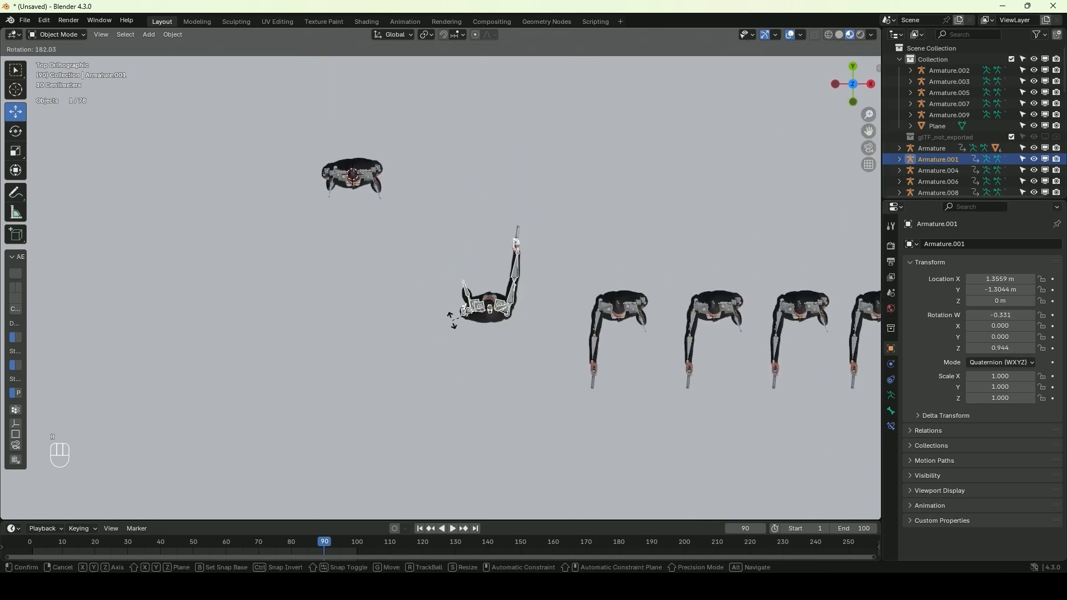
pyautogui.press('g')
pyautogui.click(424, 197)
# Fine-tune the first armed character's position in front of the unarmed character so its gun points at his chest
pyautogui.moveTo(424, 197); pyautogui.dragTo(389, 111, button='middle')
pyautogui.scroll(-3, 441, 250)
pyautogui.keyDown('shift'); pyautogui.moveTo(411, 289); pyautogui.dragTo(463, 152, button='middle'); pyautogui.keyUp('shift')
pyautogui.press('g')
pyautogui.click(526, 222)
pyautogui.press('g')
pyautogui.click(543, 218)
pyautogui.click(464, 152)
# Move and rotate the second armed character beside the first, aiming at the unarmed character, at about X 0.37 m, Y -0.93 m
pyautogui.click(717, 222)
pyautogui.keyDown('alt'); pyautogui.moveTo(575, 222); pyautogui.dragTo(575, 298, button='middle'); pyautogui.keyUp('alt')
pyautogui.press('g')
pyautogui.click(340, 271)
pyautogui.press('r')
pyautogui.click(250, 470)
pyautogui.press('g')
pyautogui.click(507, 238)
pyautogui.press('g')
pyautogui.click(507, 231)
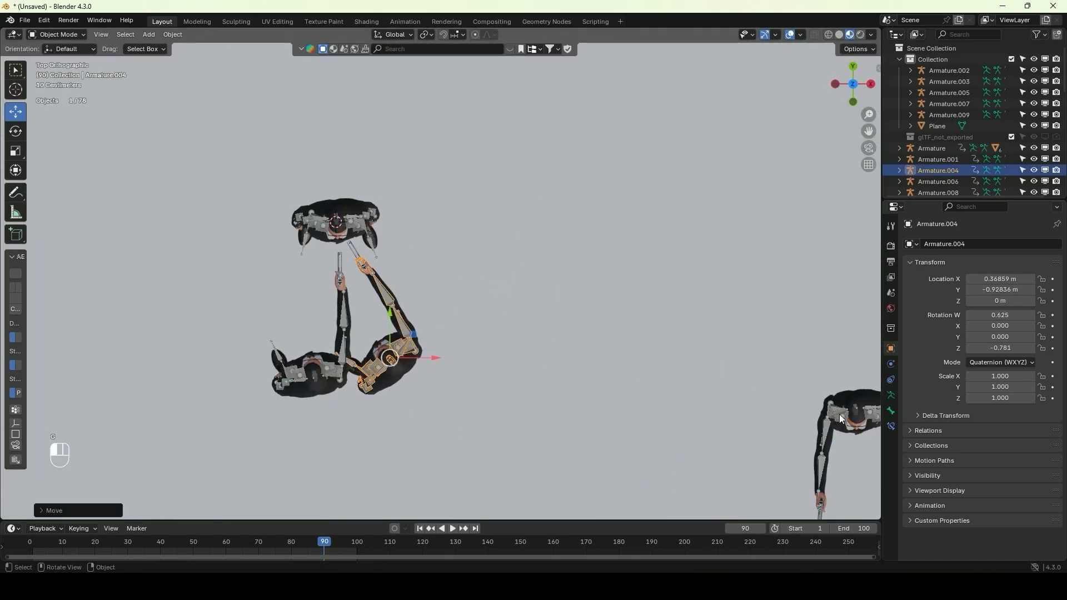
# Move the third armed character to the -X side of the unarmed character and rotate it to aim at him
pyautogui.click(840, 421)
pyautogui.press('g')
pyautogui.click(230, 343)
pyautogui.press('r')
pyautogui.click(151, 305)
pyautogui.press('g')
pyautogui.click(149, 319)
# Place another armed character on the +X side at about X 1.07 m, Y -0.32 m, rotated to aim at the centre
pyautogui.moveTo(339, 312); pyautogui.dragTo(433, 227, button='middle')
pyautogui.scroll(-3, 555, 222)
pyautogui.click(640, 216)
pyautogui.keyDown('alt'); pyautogui.moveTo(645, 222); pyautogui.dragTo(655, 339, button='middle'); pyautogui.keyUp('alt')
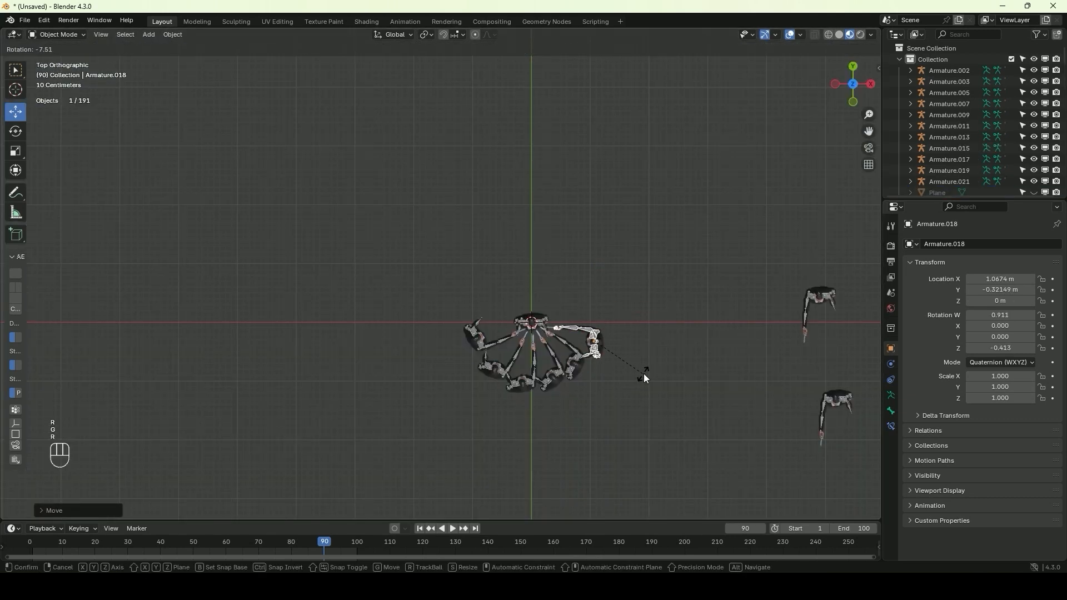
pyautogui.click(512, 298)
# Position another armed character behind the unarmed one on the -X side, at about X -0.5 m, Y 0.8 m
pyautogui.moveTo(513, 299); pyautogui.dragTo(797, 323, button='middle')
pyautogui.click(728, 188)
pyautogui.press('g')
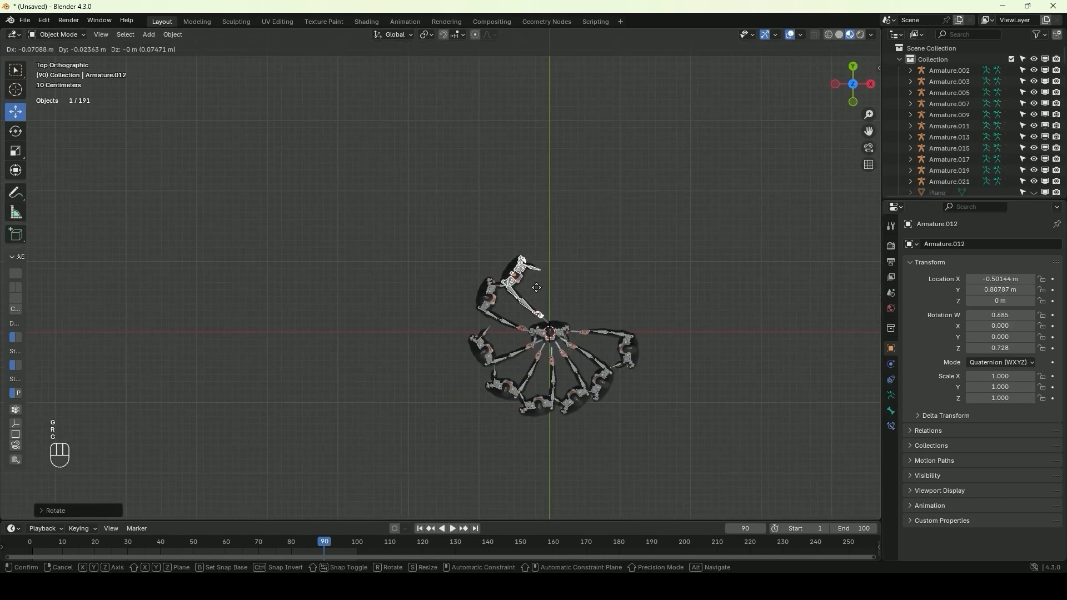
pyautogui.click(536, 288)
# Move an armed character directly behind the unarmed one, to about X 0.27 m, Y 1.03 m, and rotate the next copy toward the centre
pyautogui.moveTo(535, 287); pyautogui.dragTo(589, 183, button='middle')
pyautogui.scroll(-5, 589, 222)
pyautogui.click(753, 200)
pyautogui.moveTo(584, 239); pyautogui.dragTo(615, 284, button='middle')
pyautogui.press('f')
pyautogui.press('g')
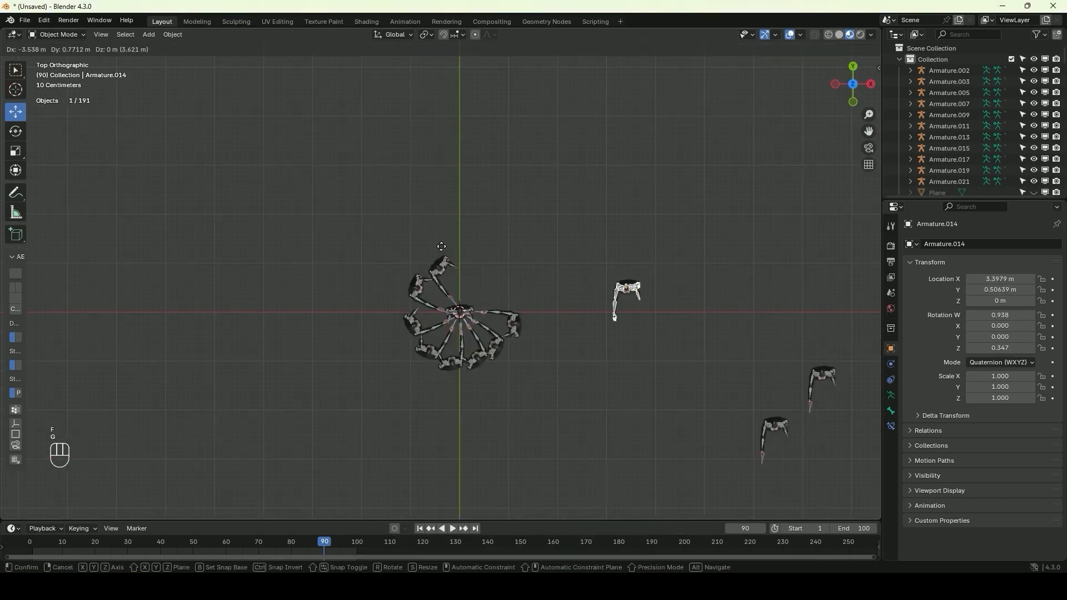
pyautogui.click(549, 335)
pyautogui.press('r')
pyautogui.click(524, 376)
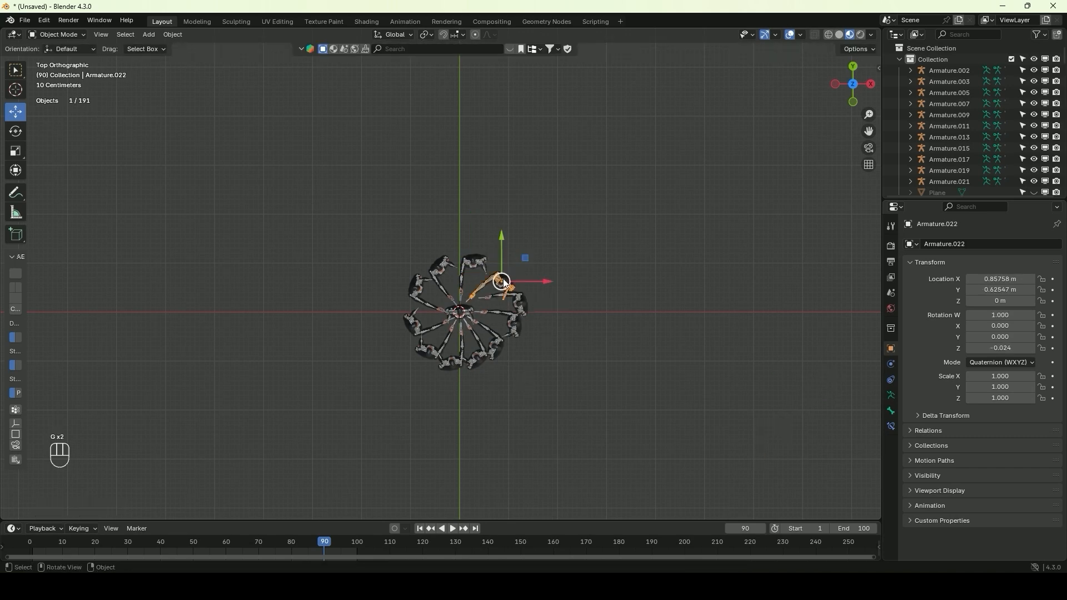
# Close the circle by moving the last armed character into the remaining gap at about X 0.76 m, Y 0.73 m
pyautogui.scroll(5, 534, 345)
pyautogui.press('g')
pyautogui.click(577, 328)
pyautogui.press('g')
pyautogui.click(712, 341)
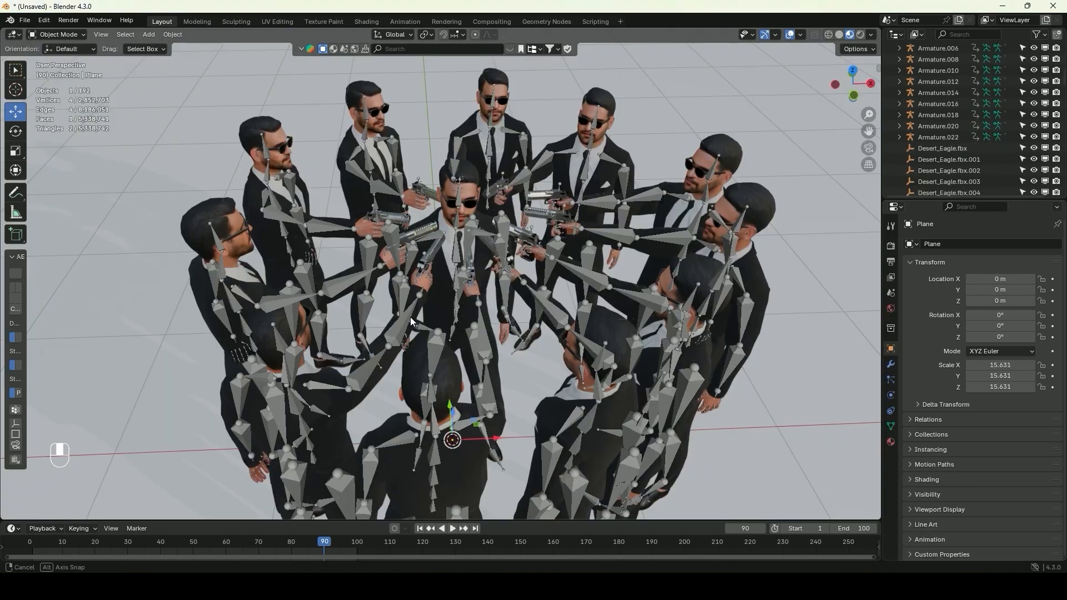
# Select all character armatures, from Armature through Armature.022, and hide them in the viewport
pyautogui.moveTo(458, 495); pyautogui.dragTo(544, 473, button='middle')
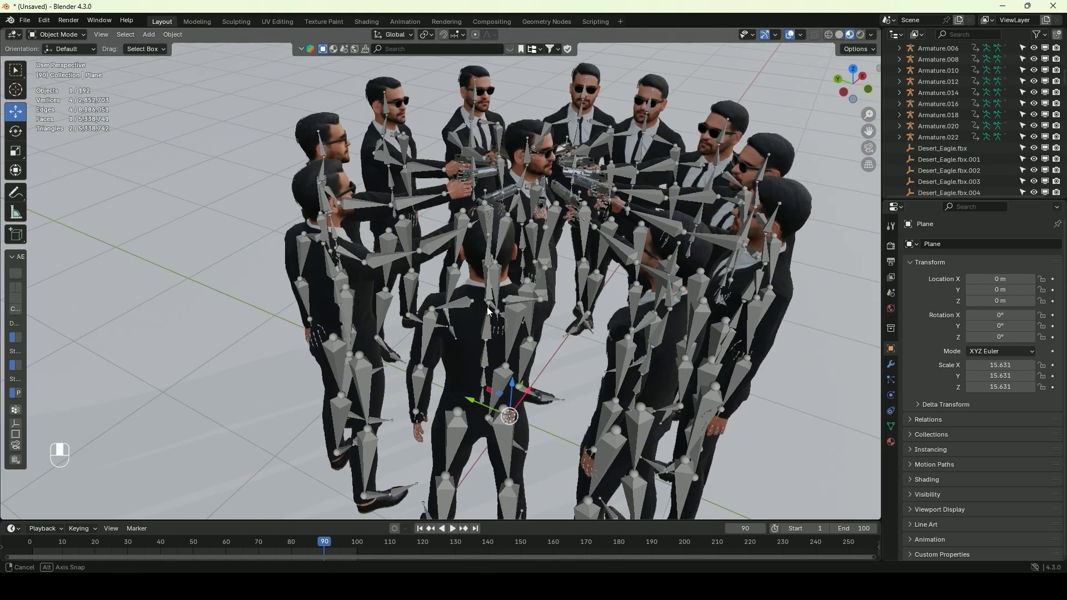
pyautogui.moveTo(564, 237); pyautogui.dragTo(456, 328, button='middle')
pyautogui.click(554, 334)
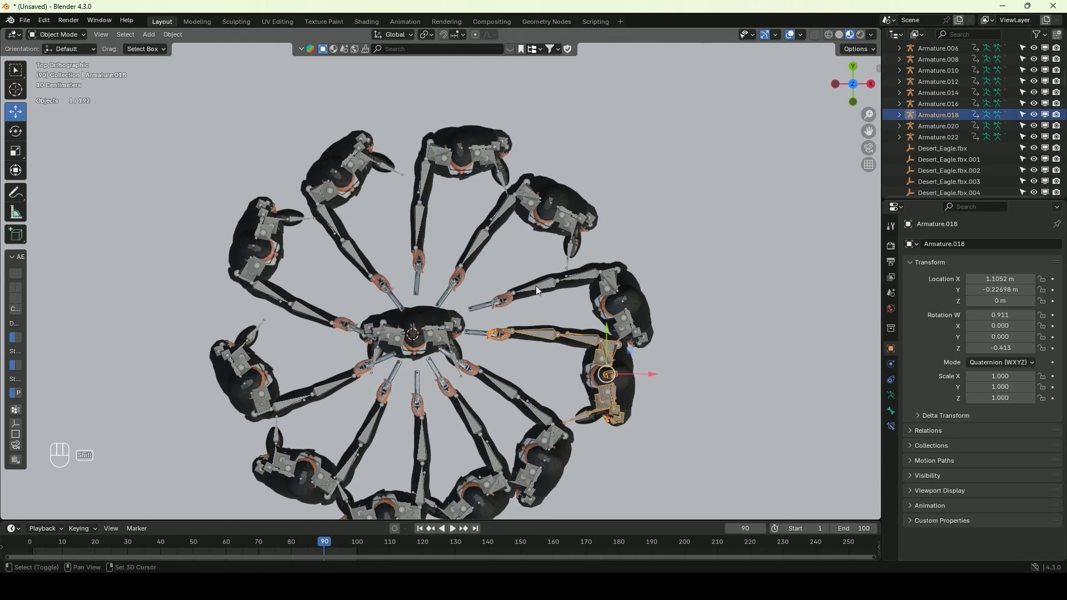
pyautogui.keyDown('shift'); pyautogui.click(414, 218); pyautogui.keyUp('shift')
pyautogui.keyDown('shift'); pyautogui.click(581, 225); pyautogui.keyUp('shift')
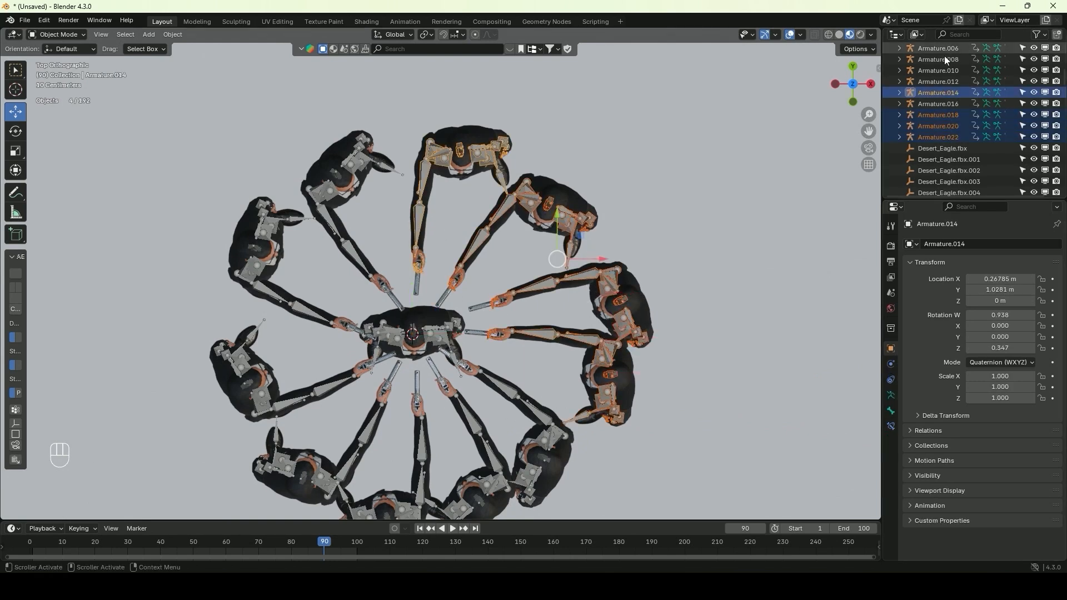
pyautogui.click(933, 138)
pyautogui.scroll(4, 933, 133)
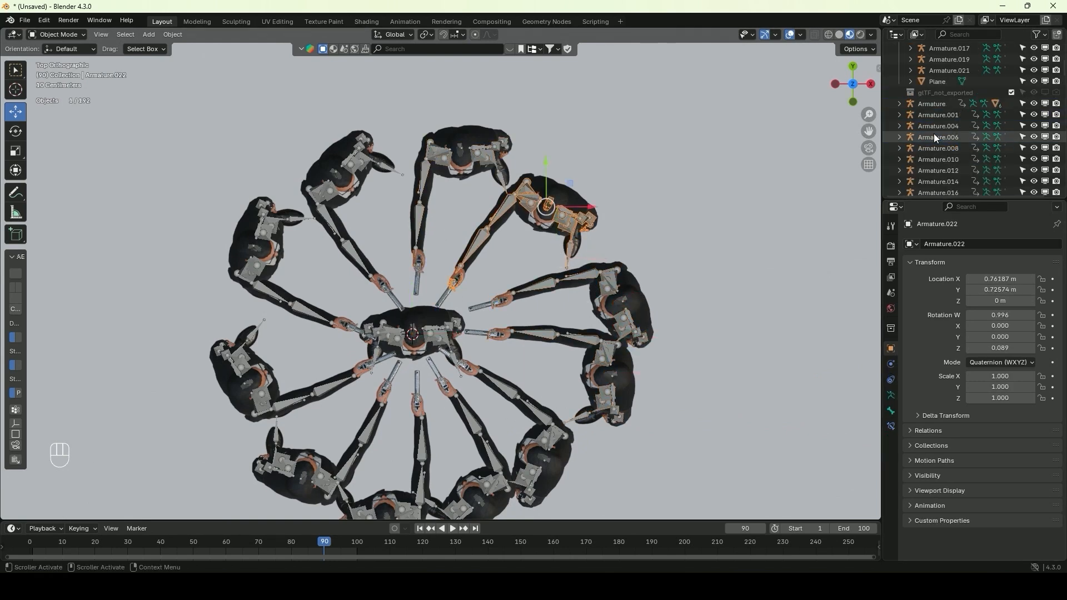
pyautogui.keyDown('shift'); pyautogui.click(932, 105); pyautogui.keyUp('shift')
pyautogui.press('h')
# Add a camera and align it to a view looking down on the centre character surrounded by guns
pyautogui.moveTo(440, 353); pyautogui.dragTo(521, 309, button='middle')
pyautogui.scroll(3, 491, 341)
pyautogui.scroll(2, 498, 294)
pyautogui.scroll(-6, 501, 303)
pyautogui.scroll(6, 501, 302)
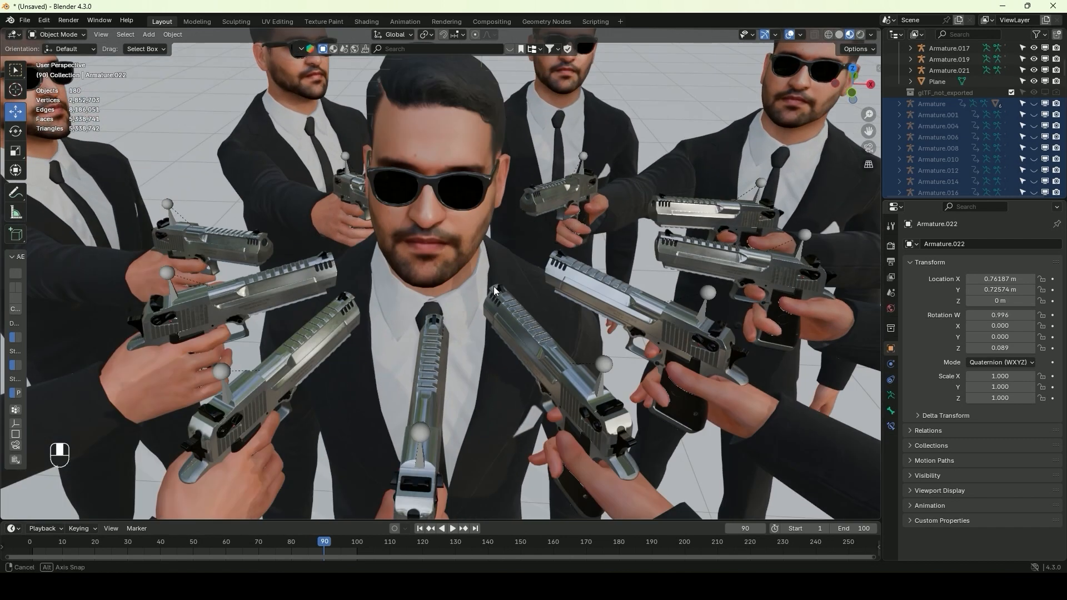
pyautogui.scroll(-4, 522, 309)
pyautogui.scroll(-3, 490, 290)
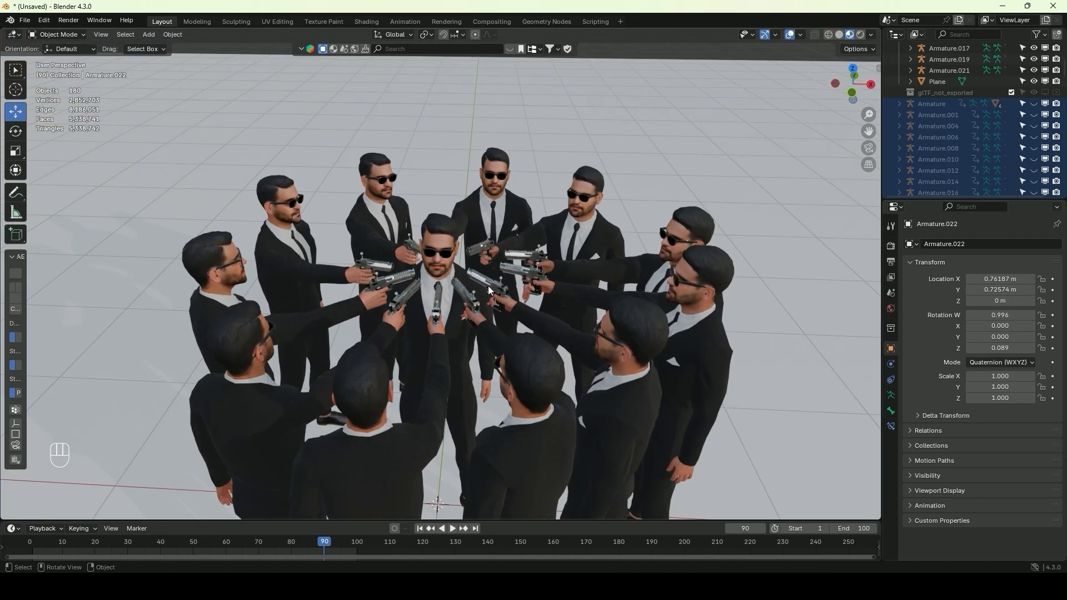
pyautogui.click(148, 35)
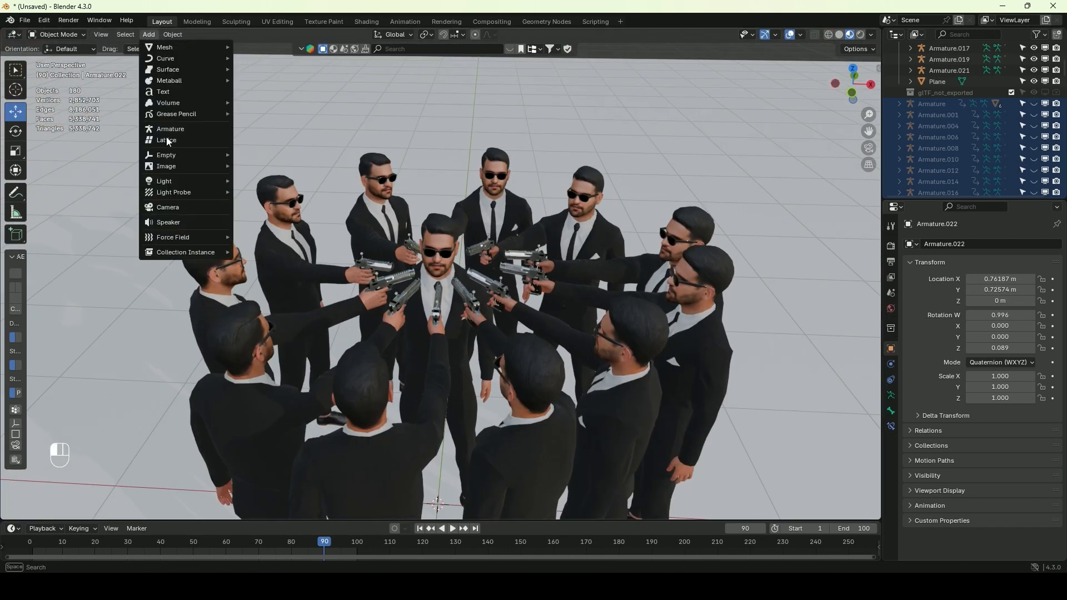
pyautogui.click(174, 210)
pyautogui.scroll(3, 515, 195)
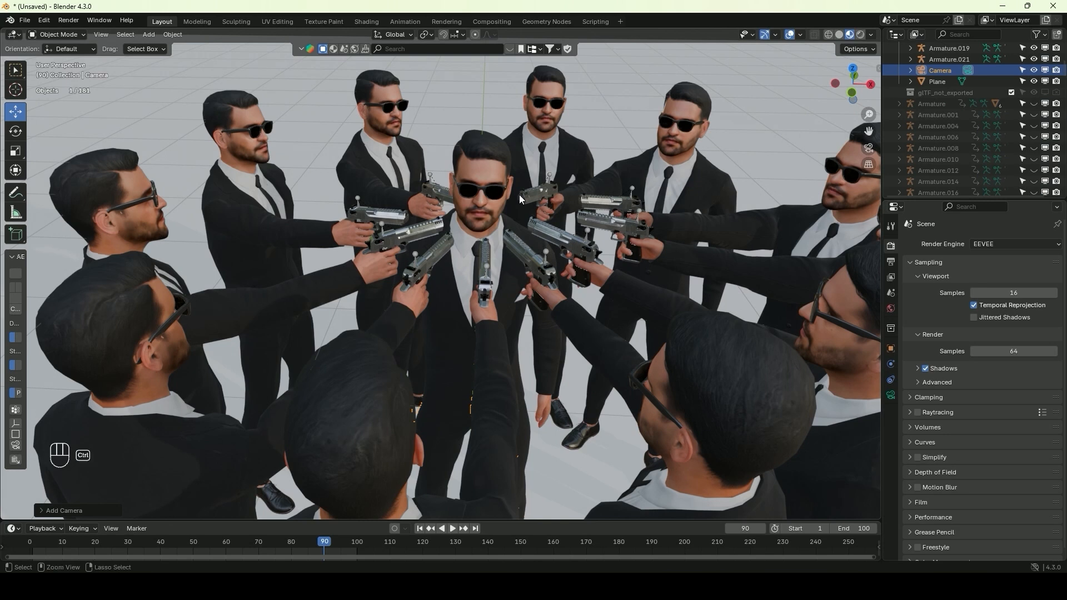
pyautogui.press('ctrl+alt+KP_0')
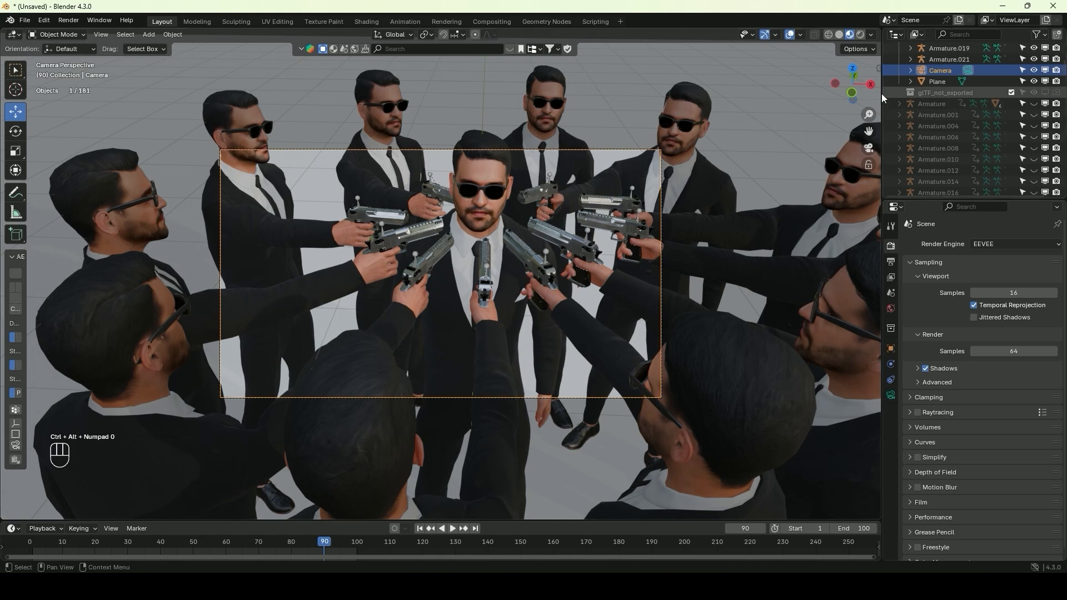
# Lock the camera to the view and reframe it so the centre character sits in the middle of the frame
pyautogui.click(881, 65)
pyautogui.click(875, 119)
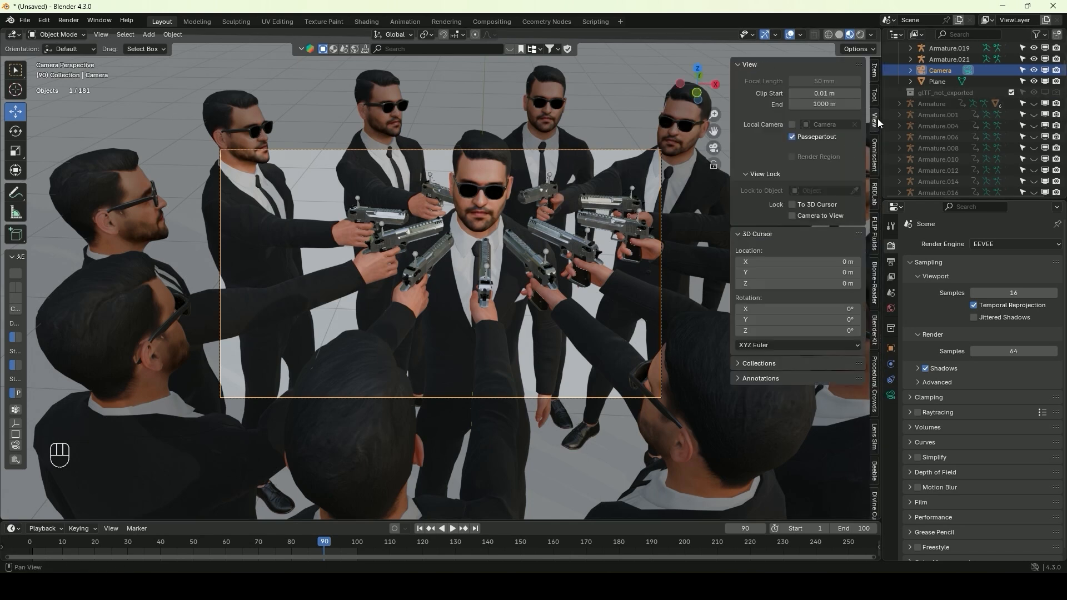
pyautogui.keyDown('shift'); pyautogui.moveTo(647, 211); pyautogui.dragTo(584, 246, button='middle'); pyautogui.keyUp('shift')
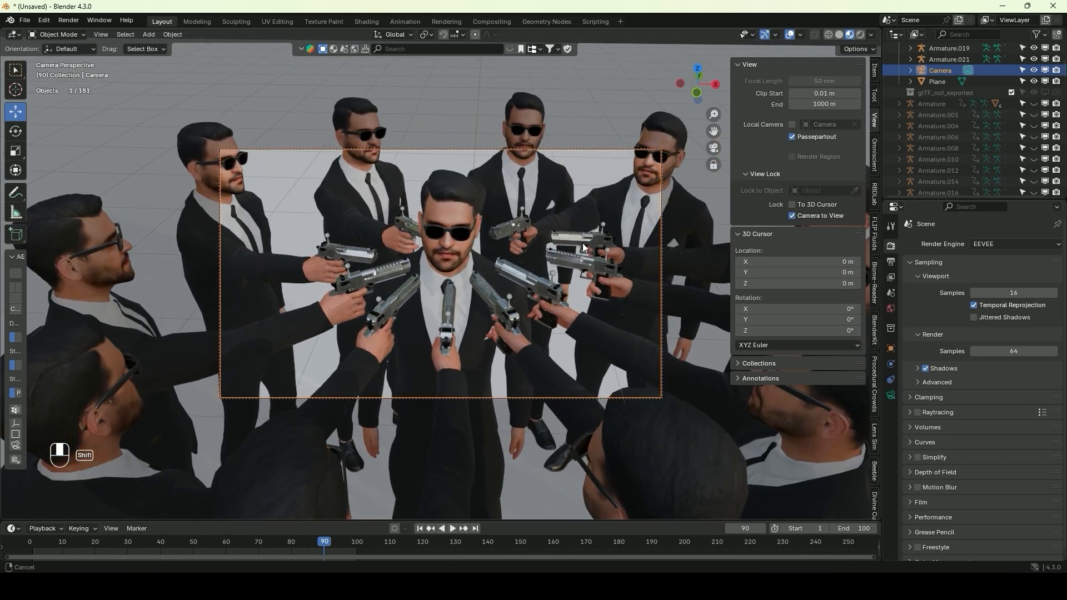
# Add an area light and raise it along Z above the circle of characters
pyautogui.click(149, 35)
pyautogui.moveTo(167, 166)
pyautogui.click(261, 217)
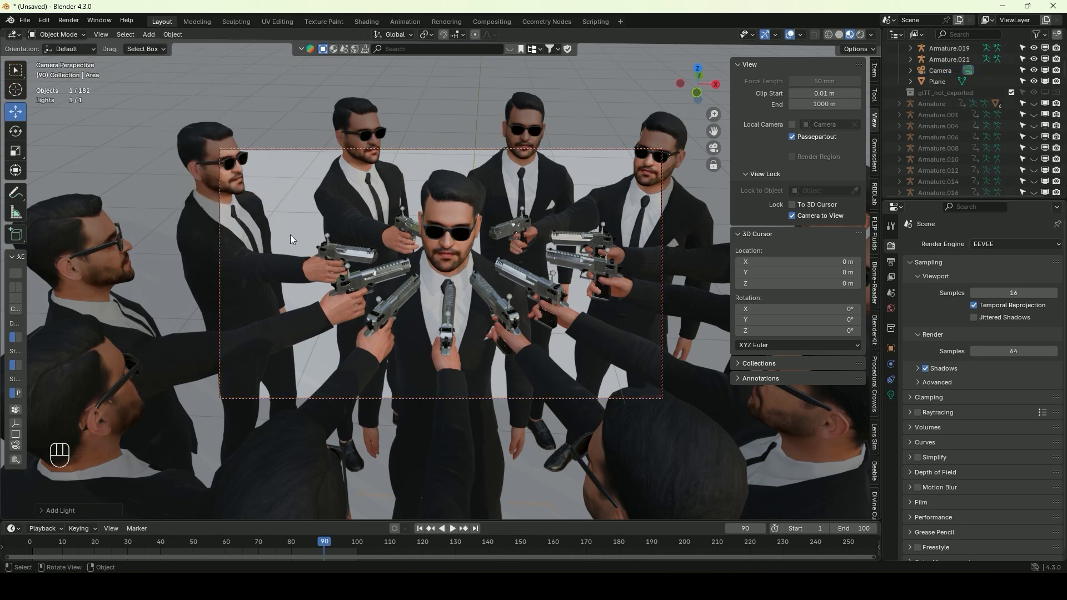
pyautogui.press('g')
pyautogui.press('z')
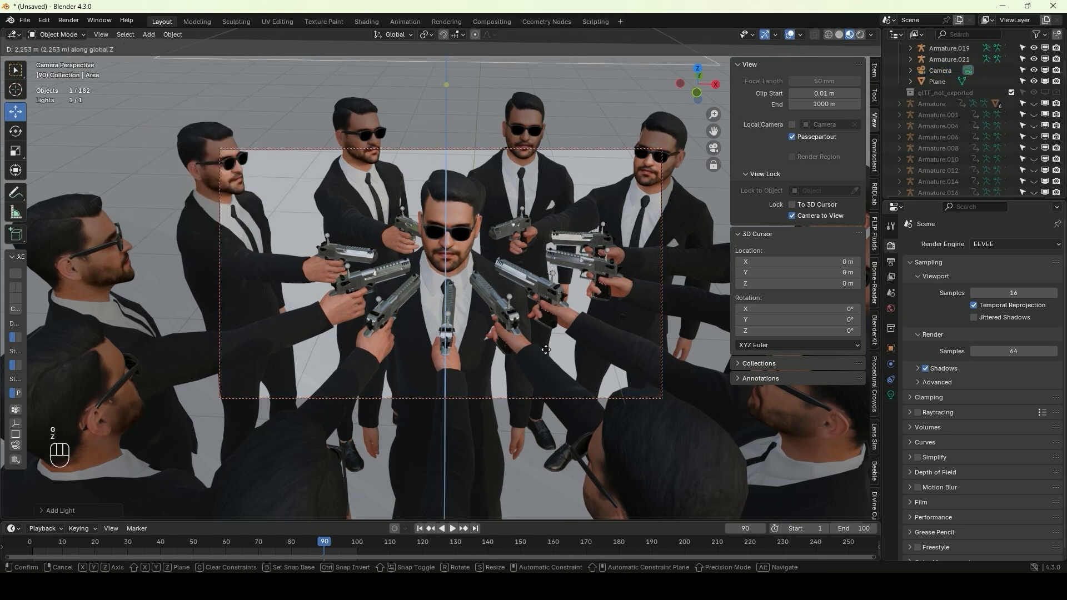
pyautogui.click(897, 189)
# Preview the scene rendered with Cycles, limit the render region to the camera frame, and adjust the camera framing
pyautogui.click(860, 35)
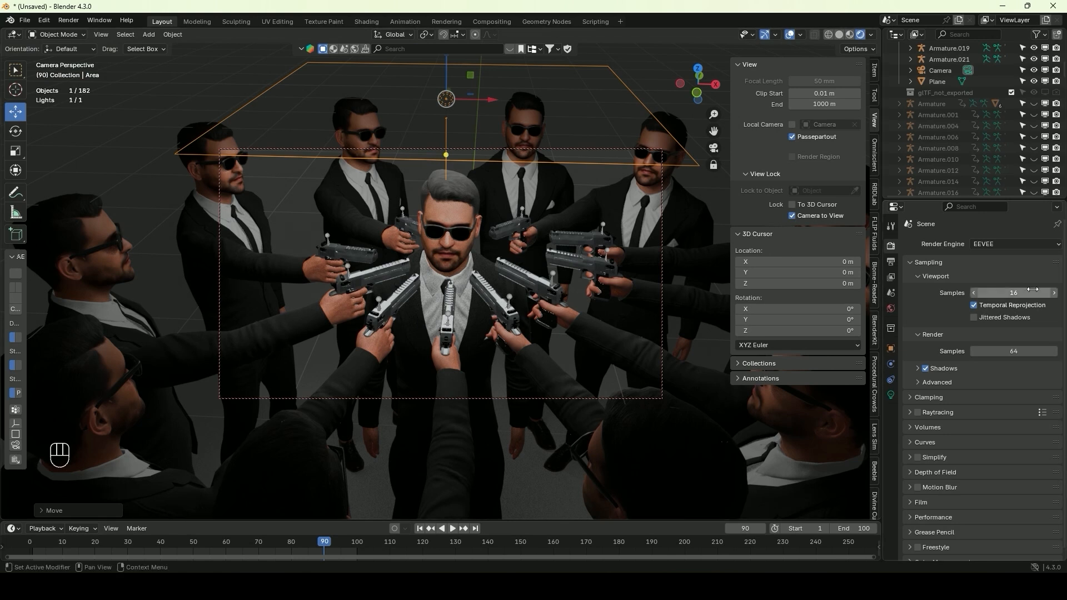
pyautogui.click(1005, 246)
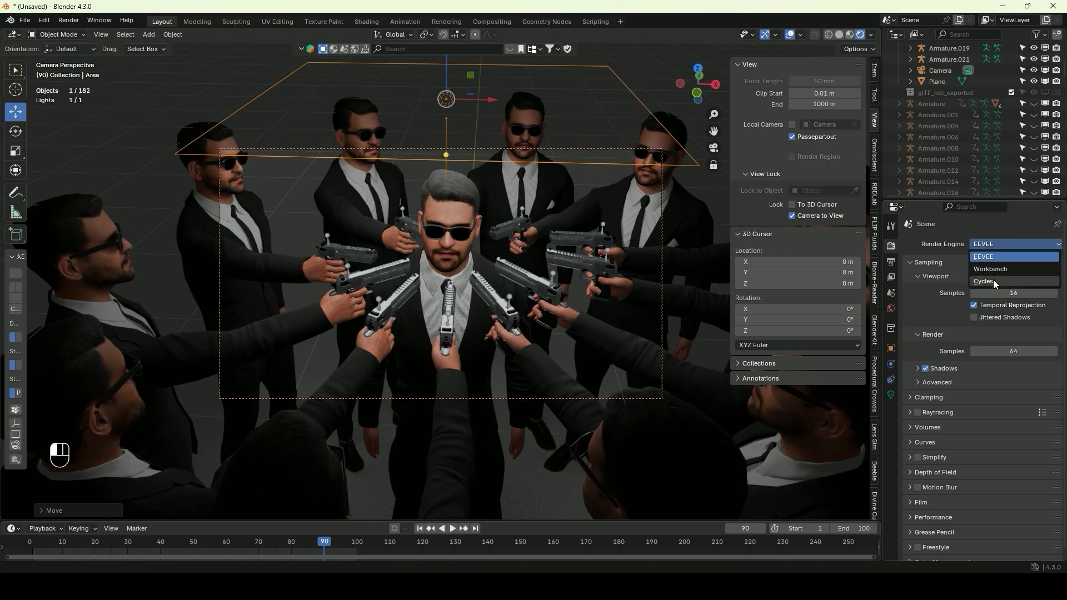
pyautogui.click(1005, 281)
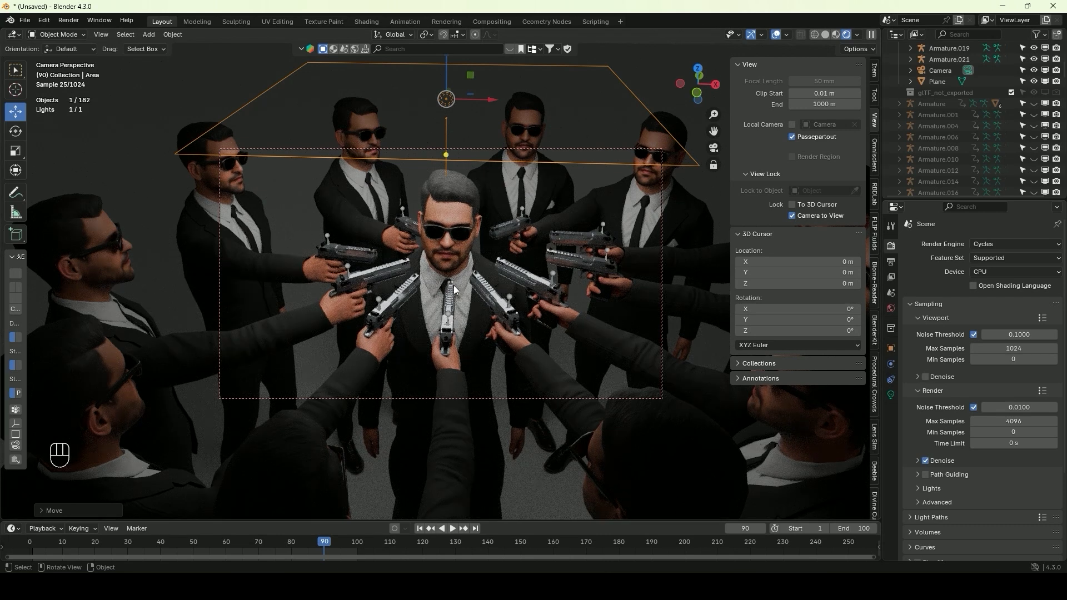
pyautogui.hotkey('ctrl', 'b')
pyautogui.moveTo(209, 142); pyautogui.dragTo(688, 412)
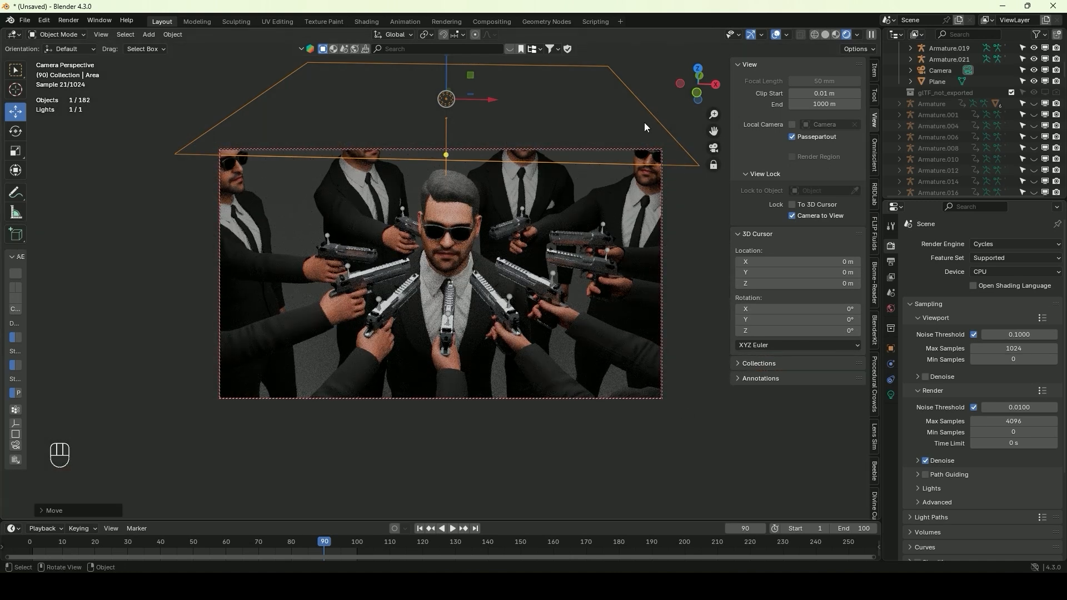
pyautogui.moveTo(460, 168); pyautogui.dragTo(466, 185)
pyautogui.keyDown('shift'); pyautogui.moveTo(471, 198); pyautogui.dragTo(470, 185, button='middle'); pyautogui.keyUp('shift')
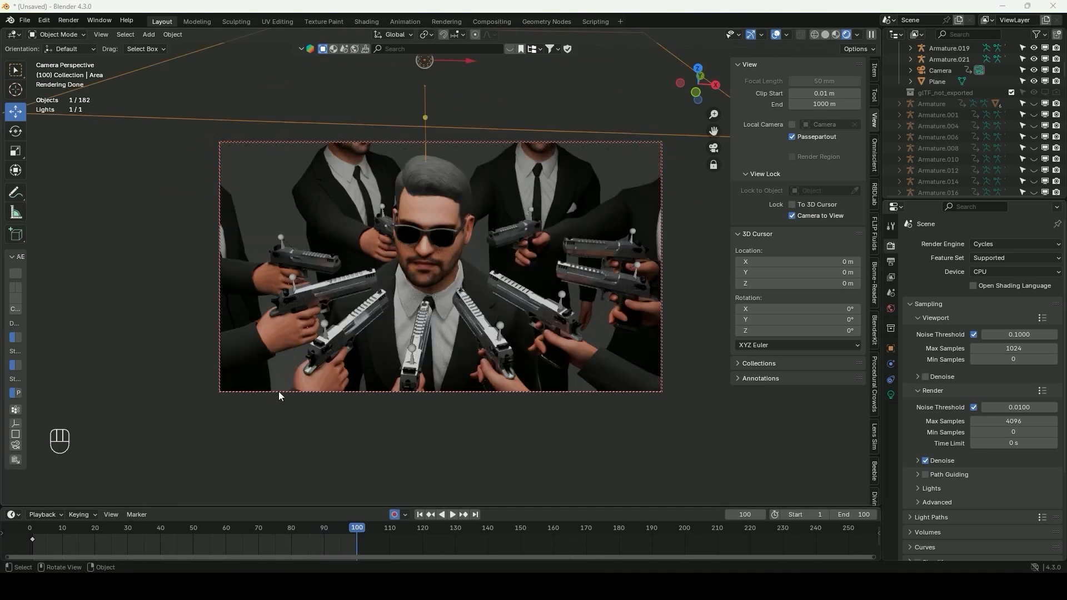
# Return to frame 1, select the camera and reframe it around the centre character with Camera to View enabled
pyautogui.hotkey('shift', 'Left')
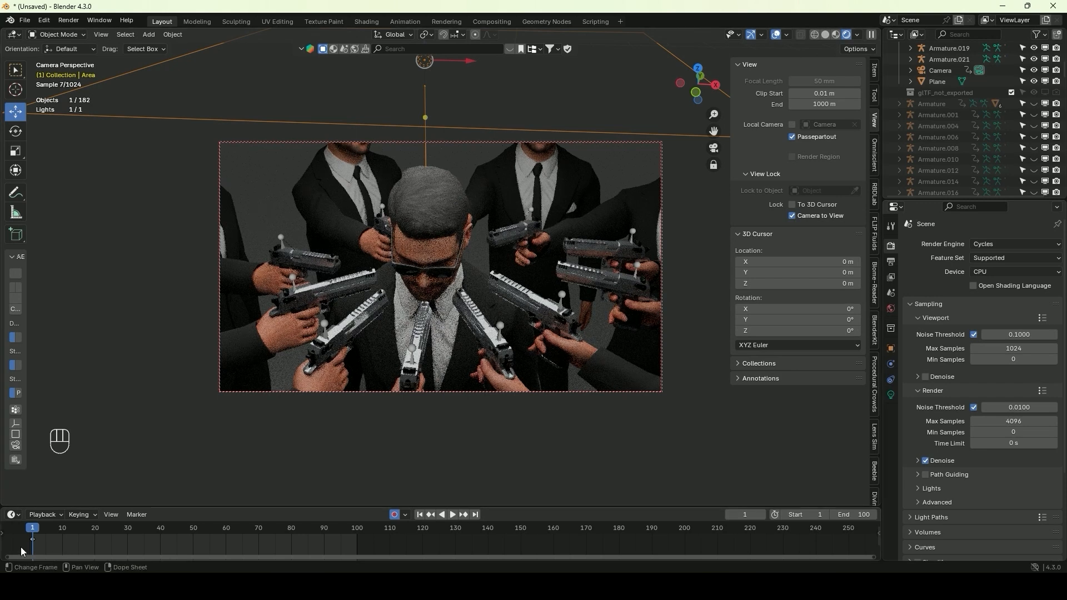
pyautogui.moveTo(38, 532)
pyautogui.mouseDown()
pyautogui.moveTo(94, 532)
pyautogui.moveTo(32, 534)
pyautogui.mouseUp()
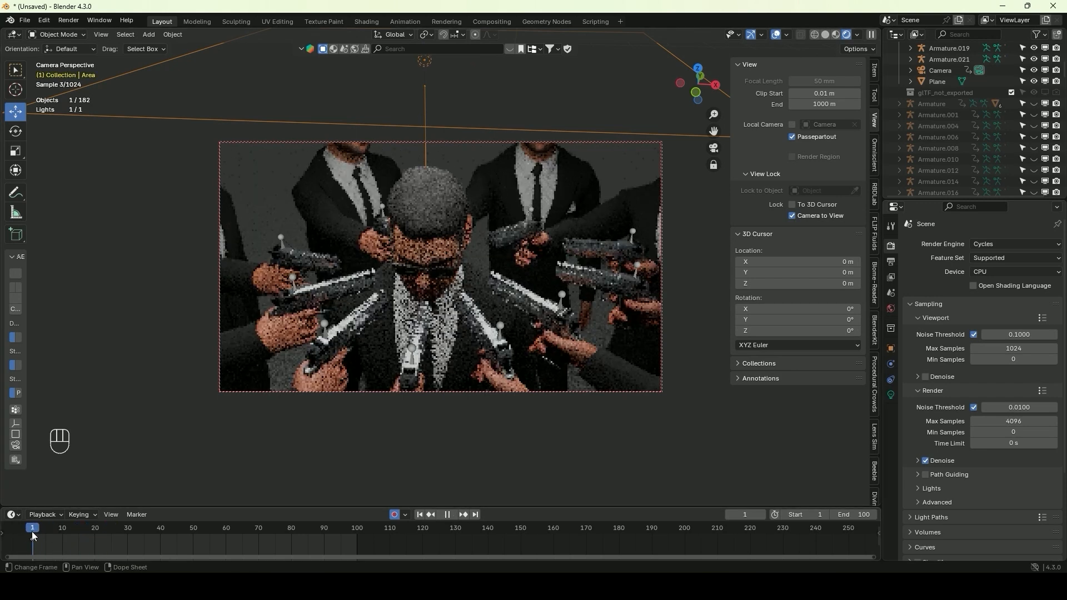
pyautogui.click(934, 70)
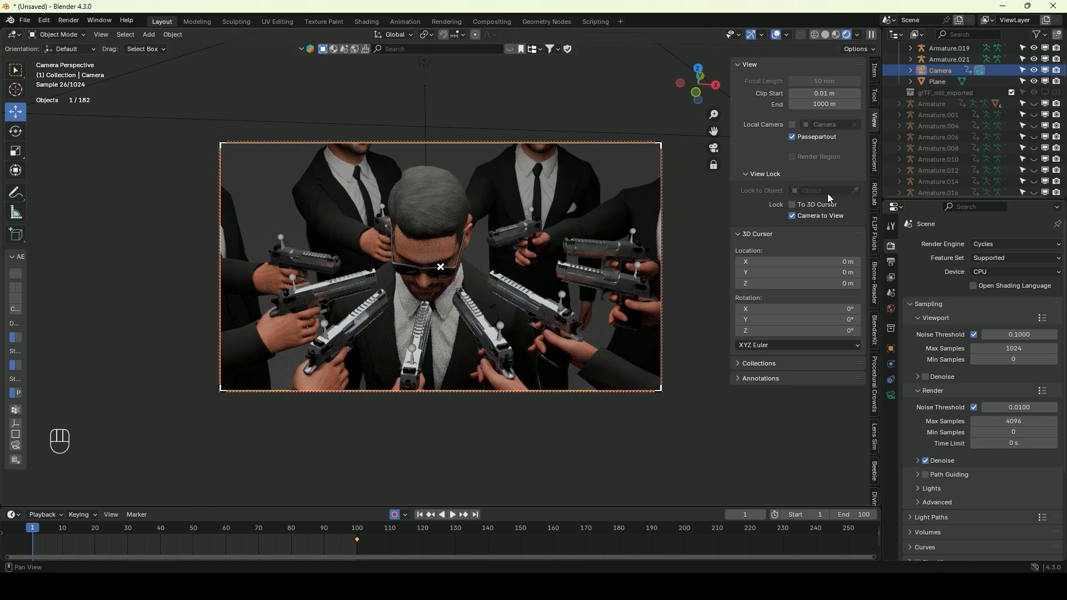
pyautogui.click(792, 216)
pyautogui.click(792, 216)
pyautogui.keyDown('shift'); pyautogui.moveTo(584, 211); pyautogui.dragTo(531, 182, button='middle'); pyautogui.keyUp('shift')
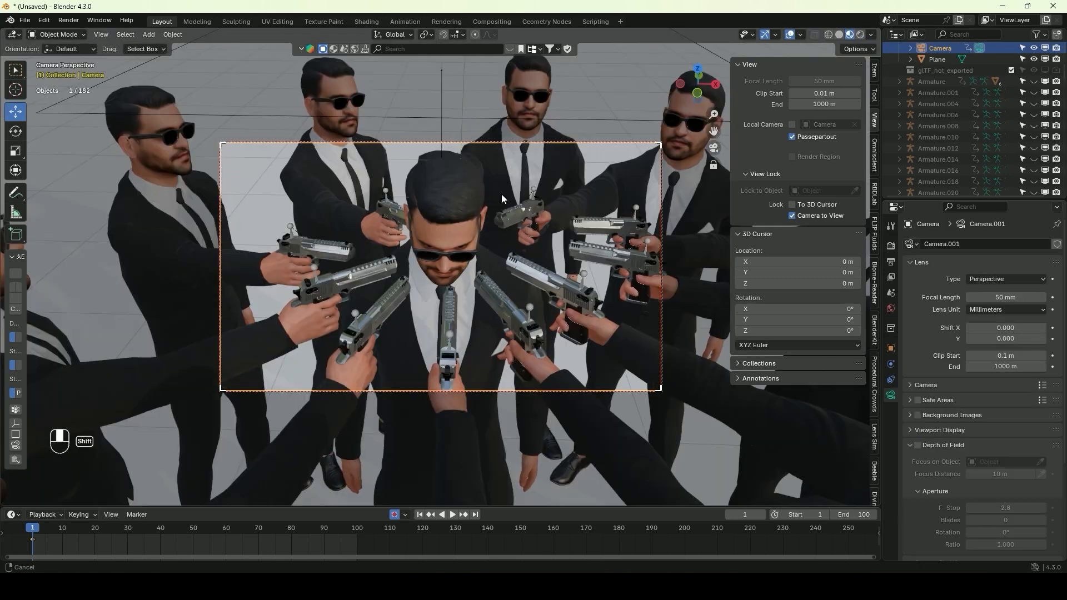
pyautogui.keyDown('shift'); pyautogui.moveTo(502, 195); pyautogui.dragTo(503, 194, button='middle'); pyautogui.keyUp('shift')
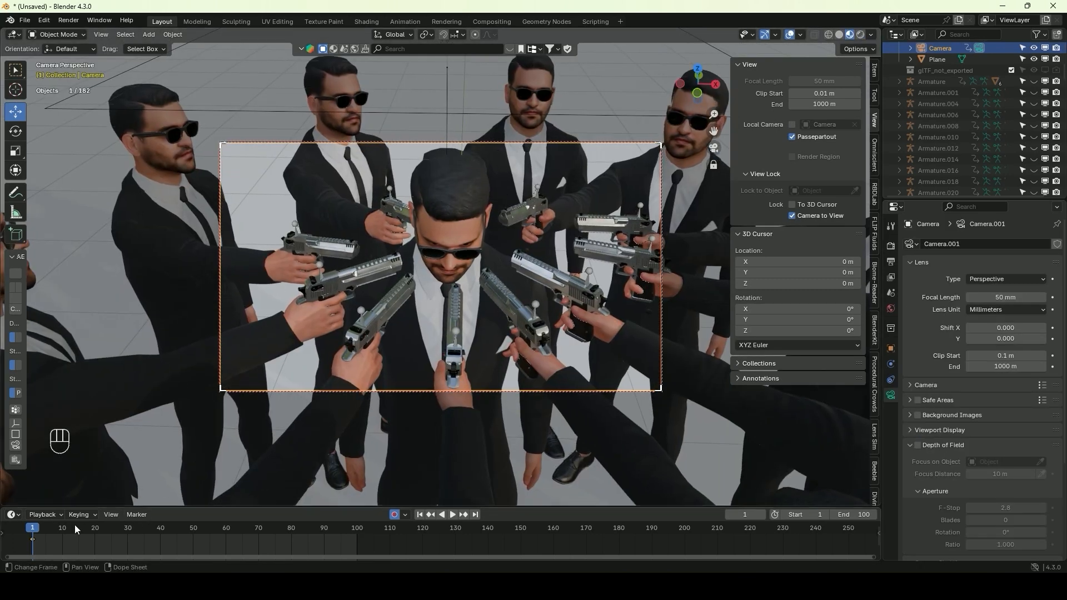
# Play the animation from frame 1 to check the camera move
pyautogui.click(33, 531)
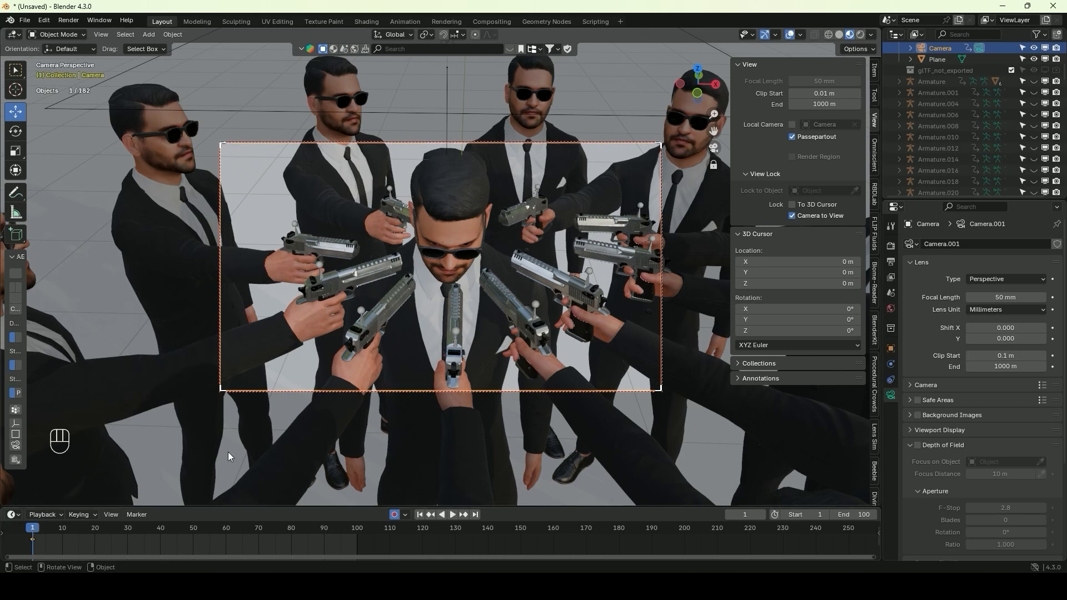
pyautogui.press('space')
pyautogui.press('Escape')
# Add a plain-axes Empty and raise it along Z to the centre character's head
pyautogui.click(149, 34)
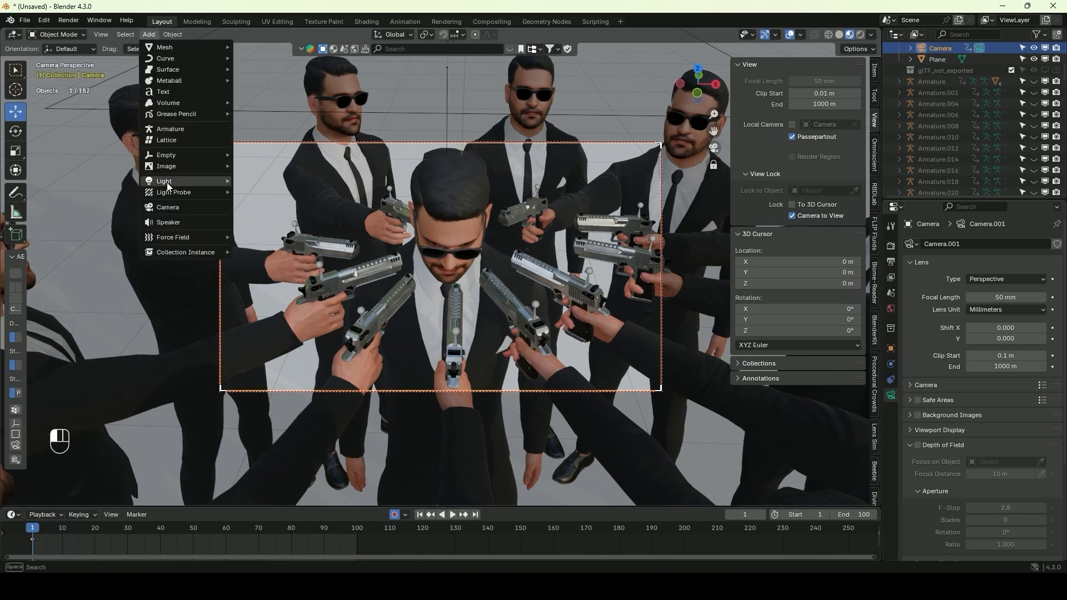
pyautogui.moveTo(217, 155)
pyautogui.click(269, 156)
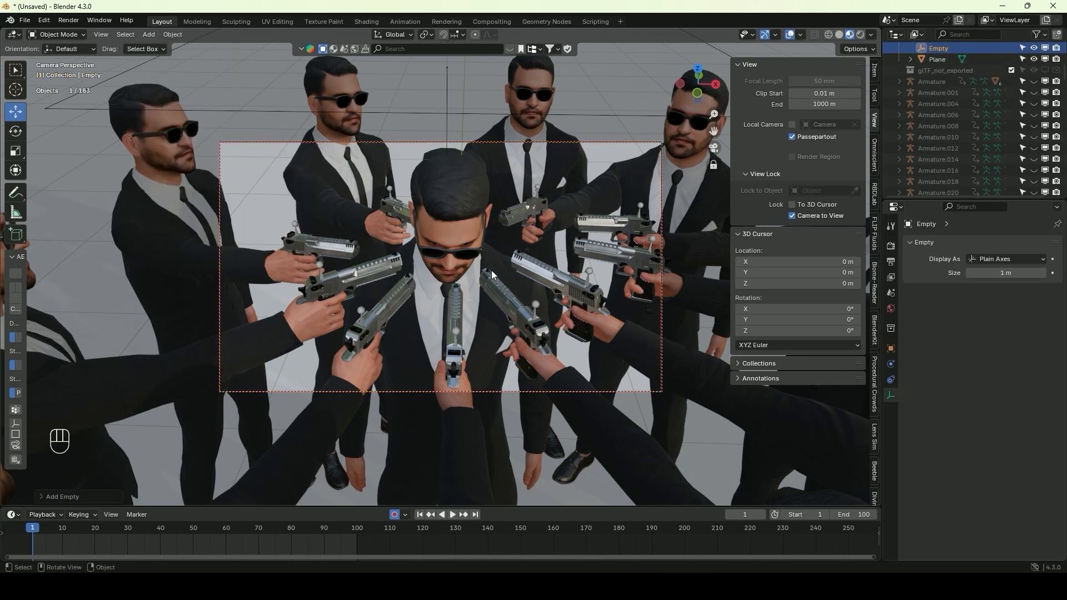
pyautogui.press('g')
pyautogui.press('z')
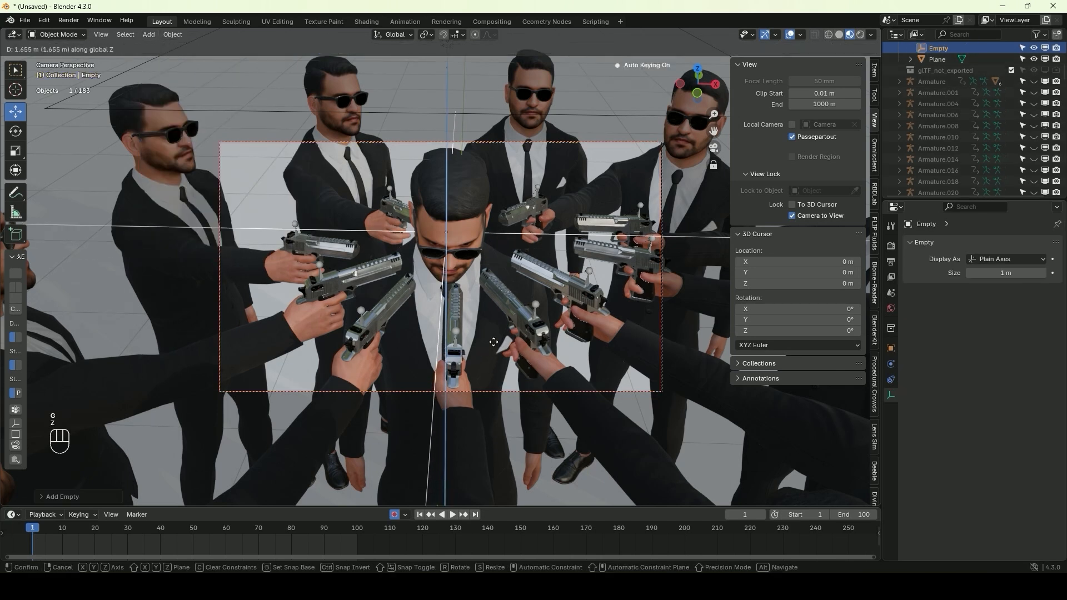
pyautogui.click(500, 361)
# Give the camera a Track To constraint targeting the Empty
pyautogui.click(552, 143)
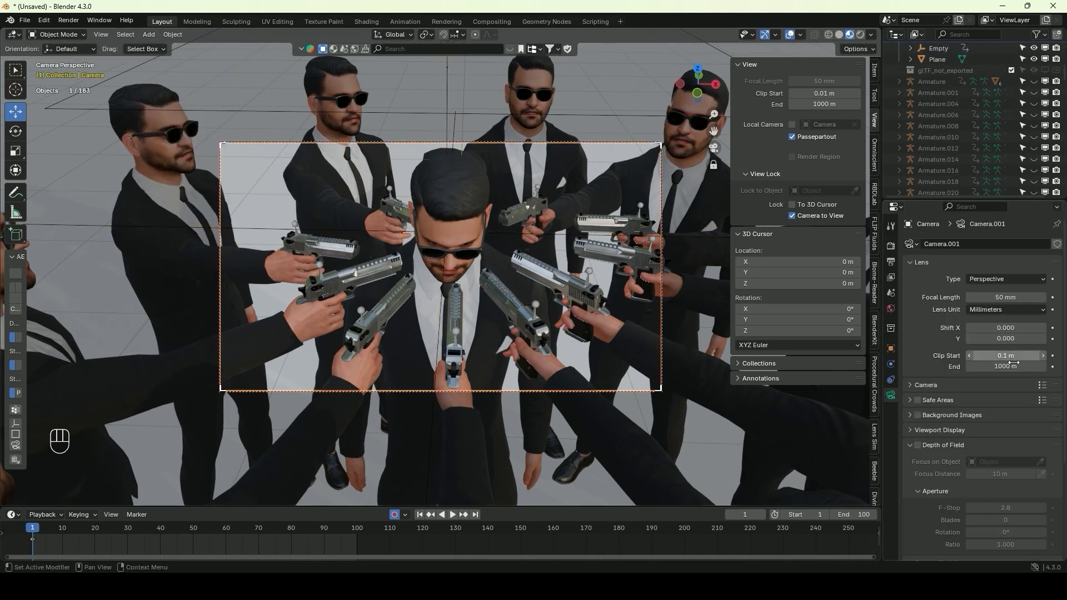
pyautogui.click(892, 379)
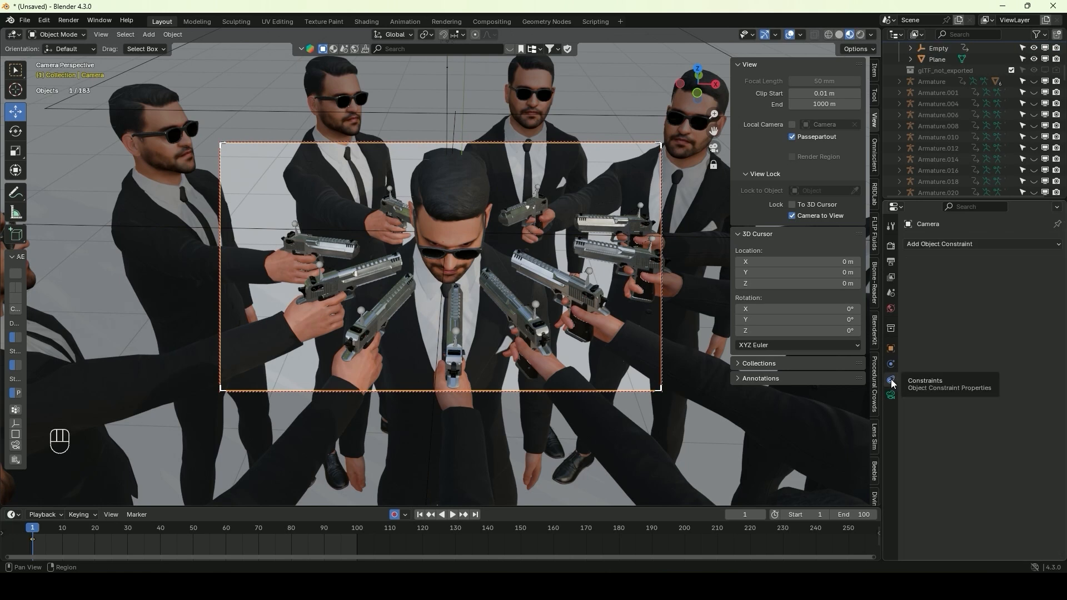
pyautogui.click(1001, 242)
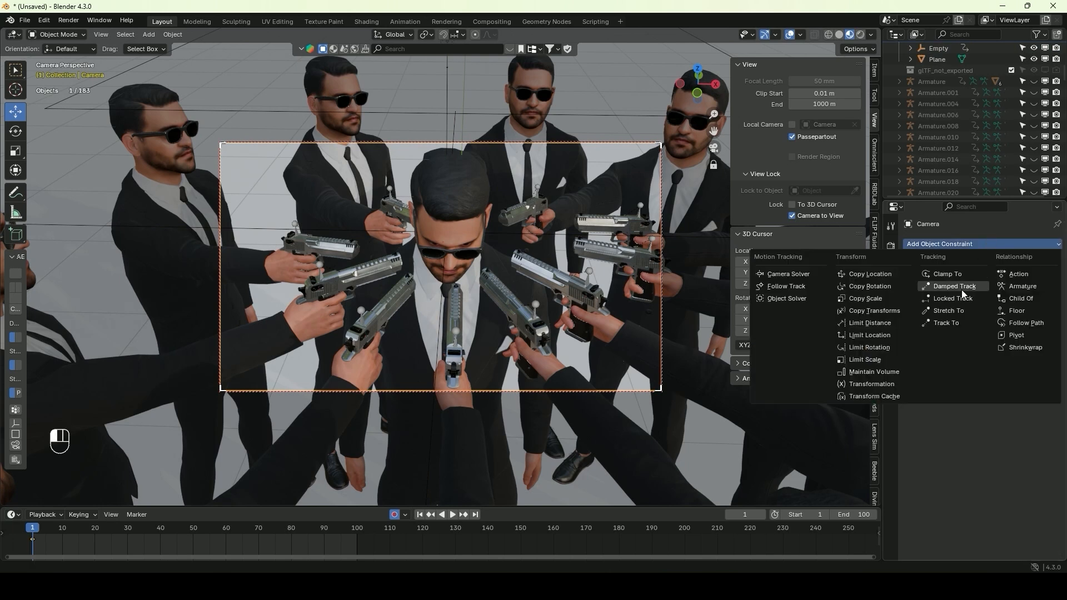
pyautogui.click(946, 324)
pyautogui.click(1040, 281)
pyautogui.click(502, 231)
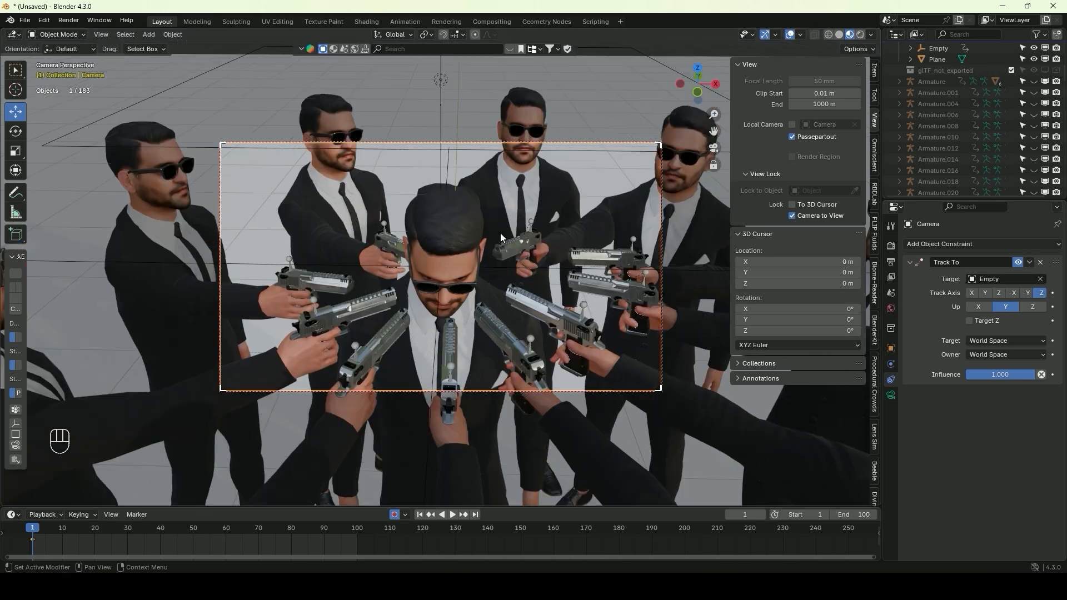
# Move the Empty around to test the camera tracking and place it over the centre character's face
pyautogui.click(441, 164)
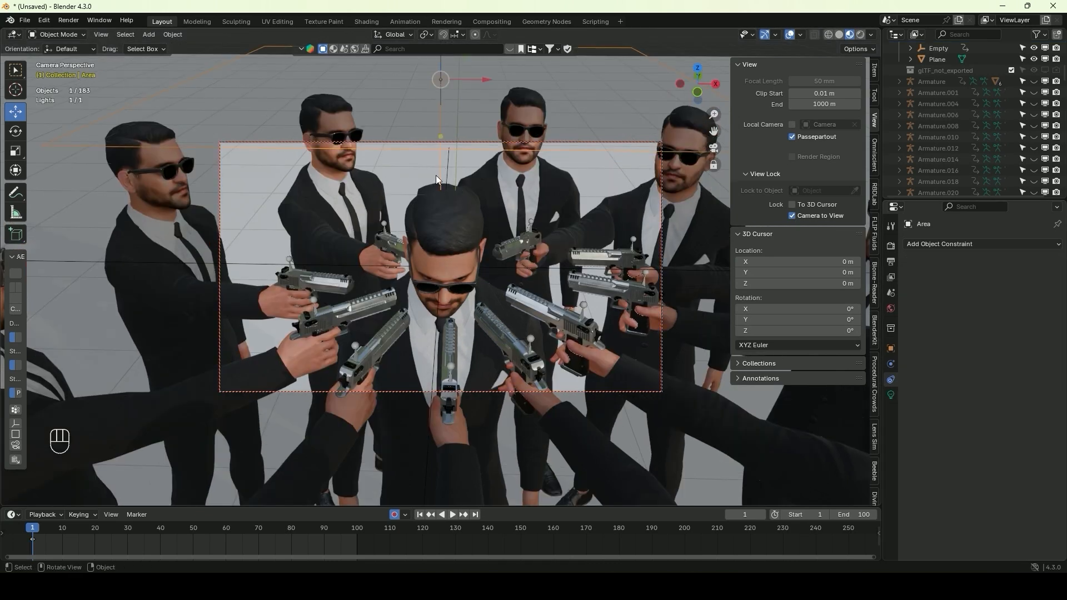
pyautogui.click(351, 265)
pyautogui.press('g')
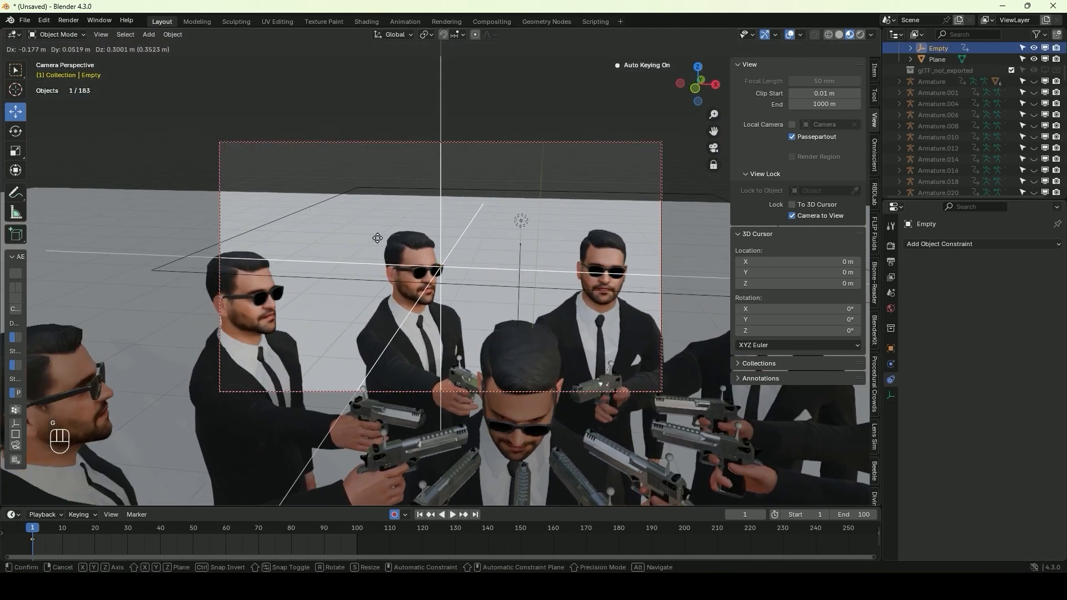
pyautogui.click(453, 373)
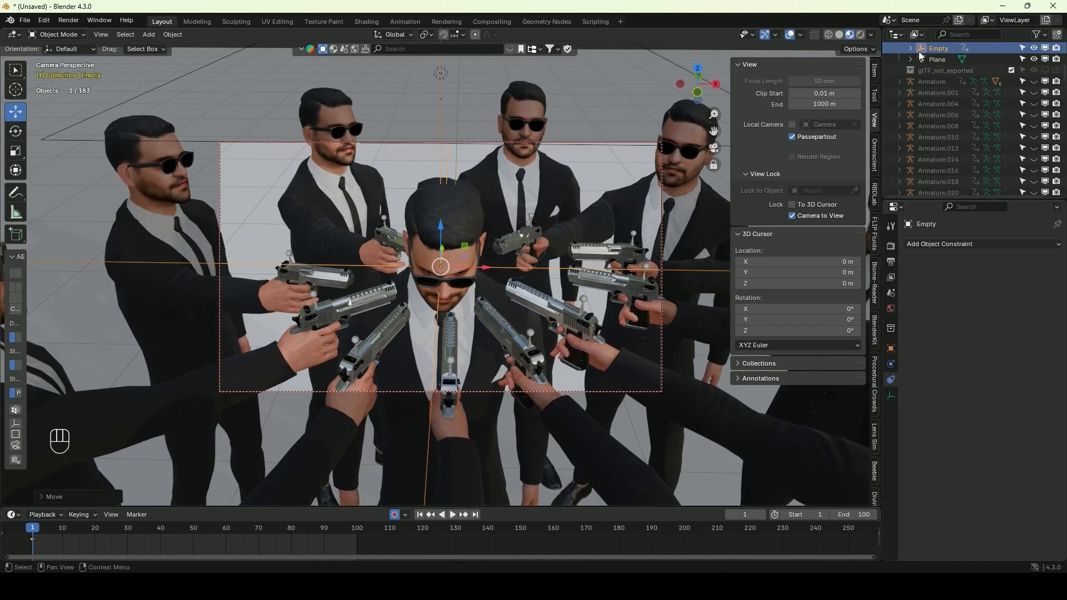
# Try orbiting the camera around the Empty it tracks and undo the test movement
pyautogui.scroll(2, 923, 63)
pyautogui.click(940, 82)
pyautogui.moveTo(406, 195); pyautogui.dragTo(459, 199, button='middle')
pyautogui.hotkey('ctrl', 'z')
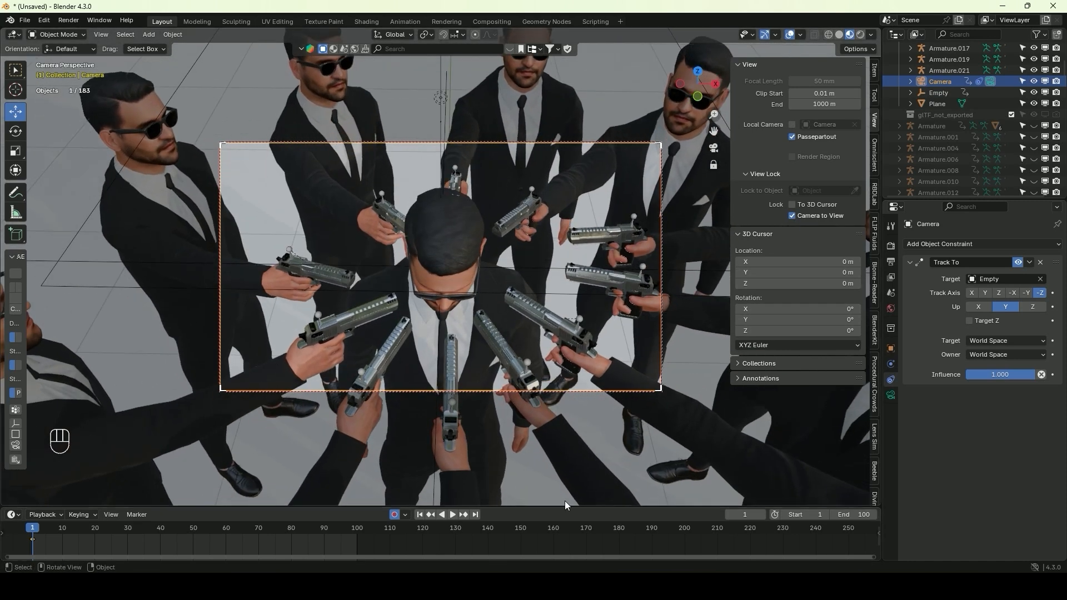
pyautogui.hotkey('ctrl', 'z')
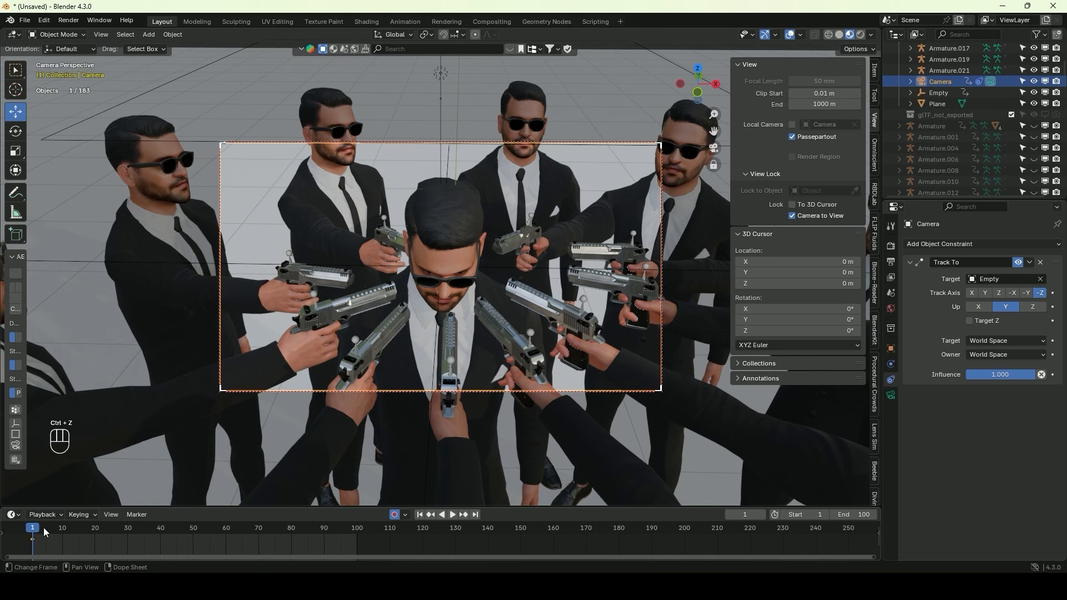
# Go to frame 100 and move the camera closer to the centre character
pyautogui.moveTo(45, 528); pyautogui.dragTo(355, 548)
pyautogui.scroll(3, 504, 242)
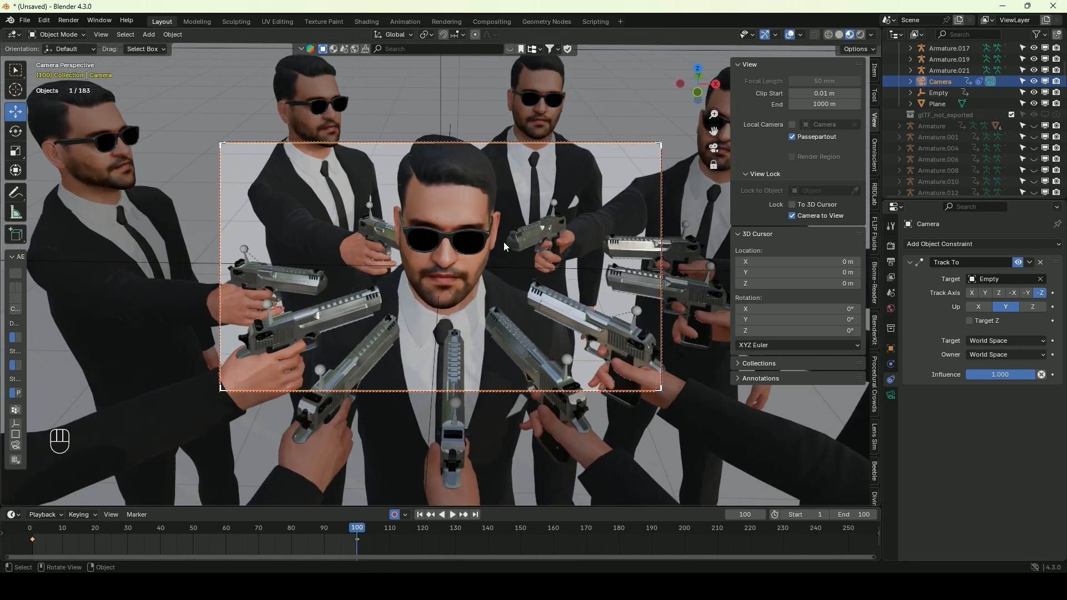
pyautogui.click(442, 84)
pyautogui.press('g')
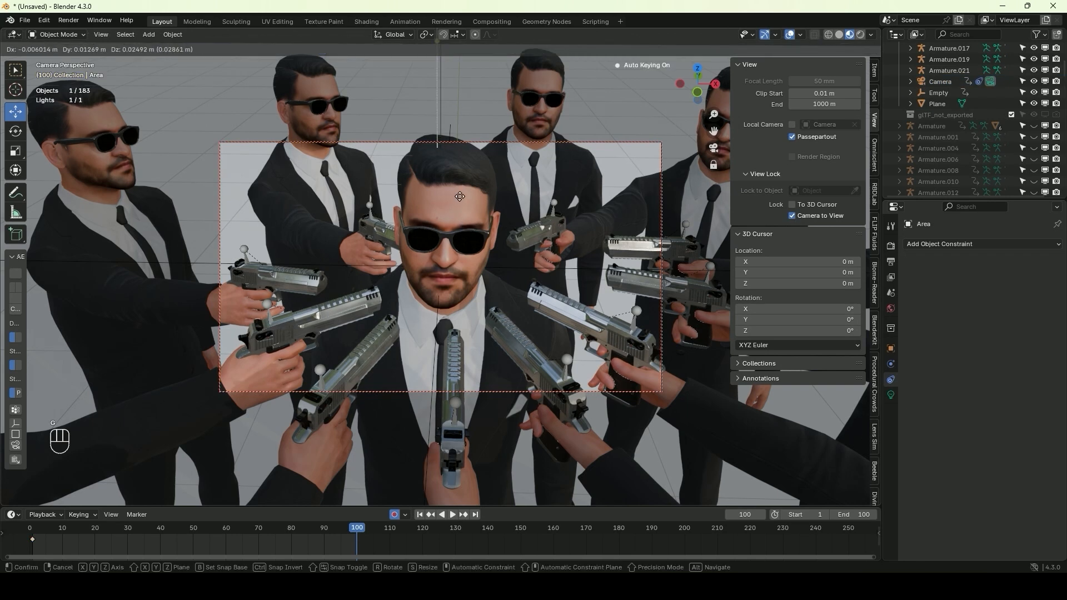
pyautogui.click(462, 198)
pyautogui.hotkey('ctrl', 'z')
# Raise the Empty slightly along Z at frame 100 and scrub through frames 1 to 99 to check the shot
pyautogui.click(516, 265)
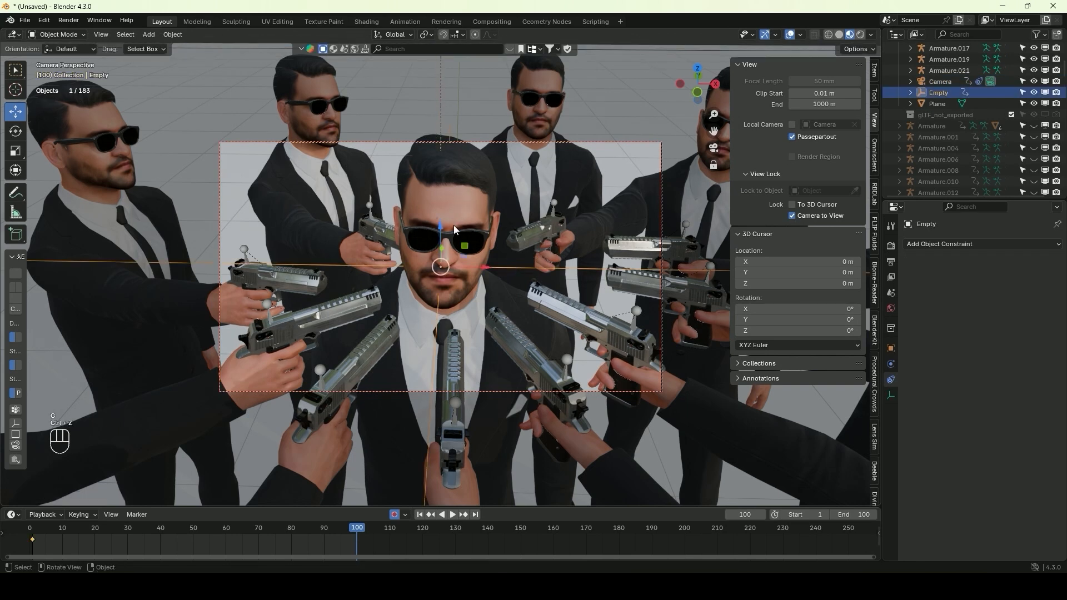
pyautogui.moveTo(445, 224); pyautogui.dragTo(447, 217)
pyautogui.moveTo(35, 523); pyautogui.dragTo(354, 512)
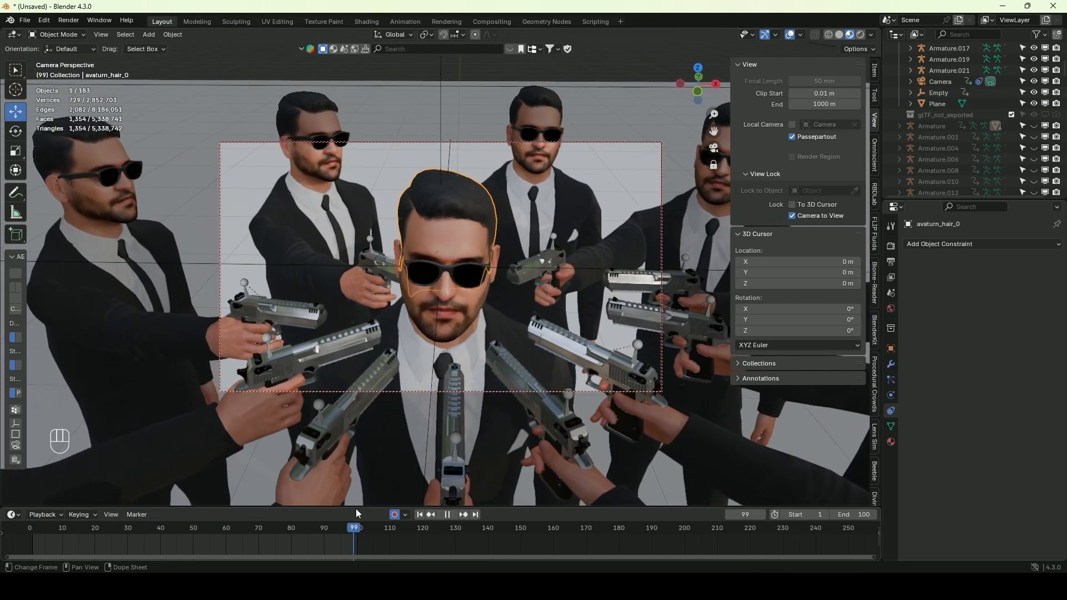
# Select the camera and keyframe its 50 mm focal length at frame 20
pyautogui.click(646, 143)
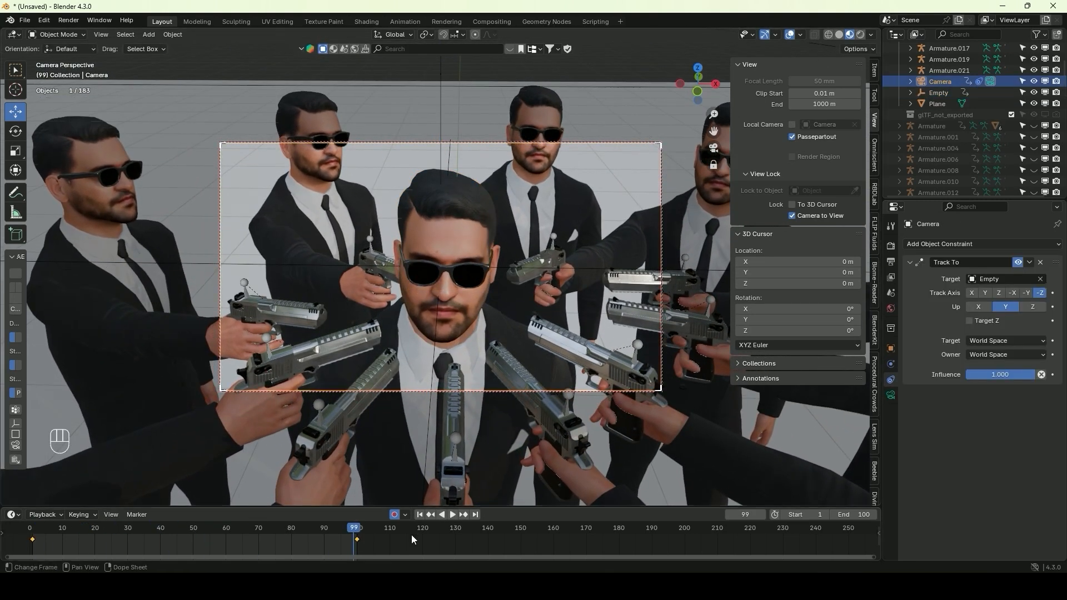
pyautogui.moveTo(355, 530); pyautogui.dragTo(27, 532)
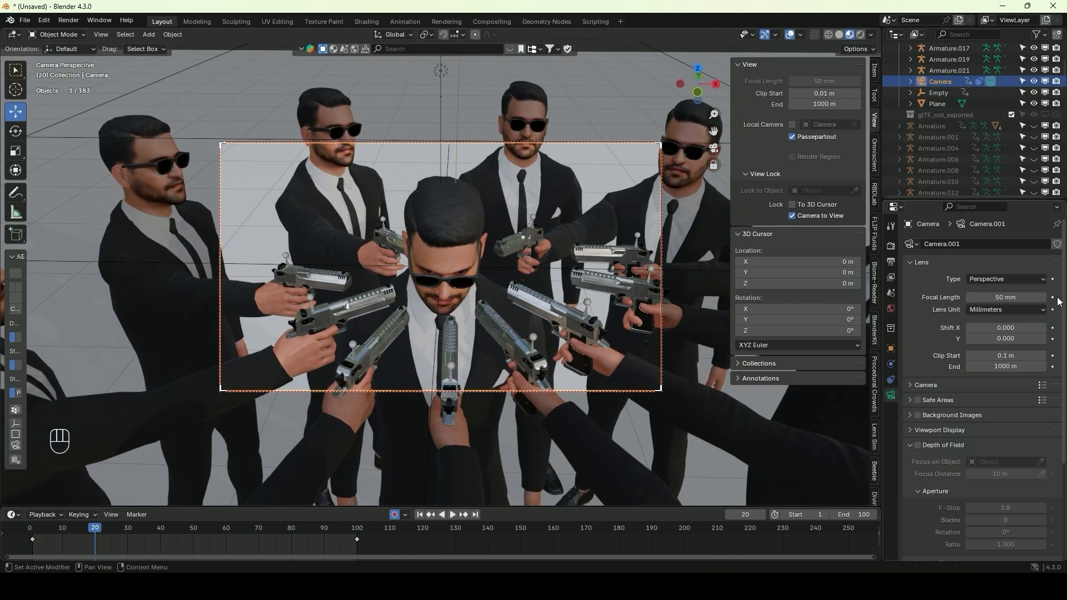
pyautogui.click(1052, 298)
# Set the camera's focal length to 17 mm at frame 100 and play the animation
pyautogui.moveTo(73, 532); pyautogui.dragTo(348, 538)
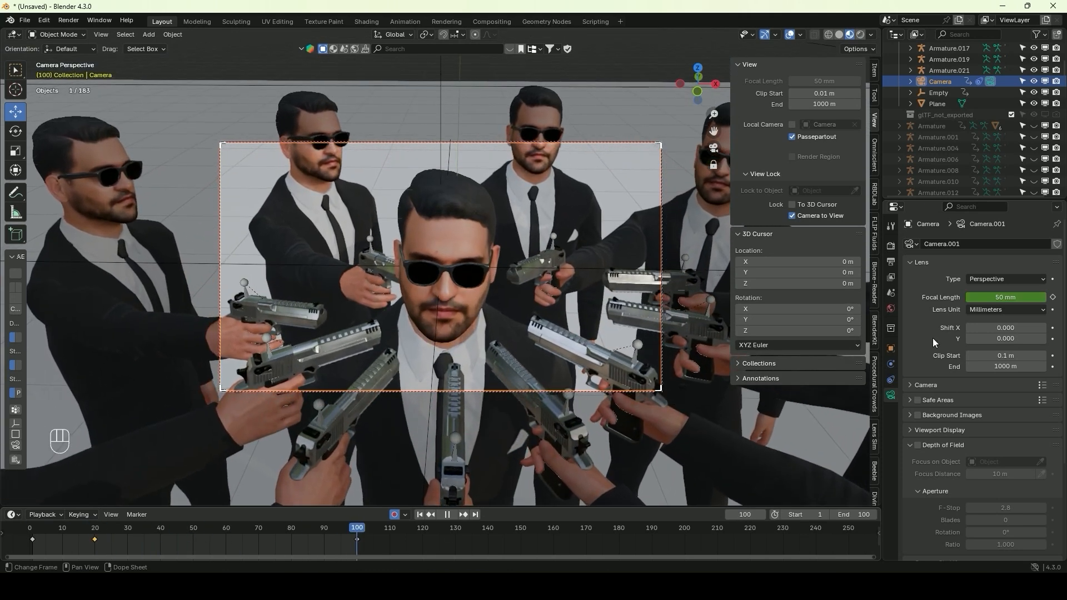
pyautogui.moveTo(1017, 298); pyautogui.dragTo(964, 298)
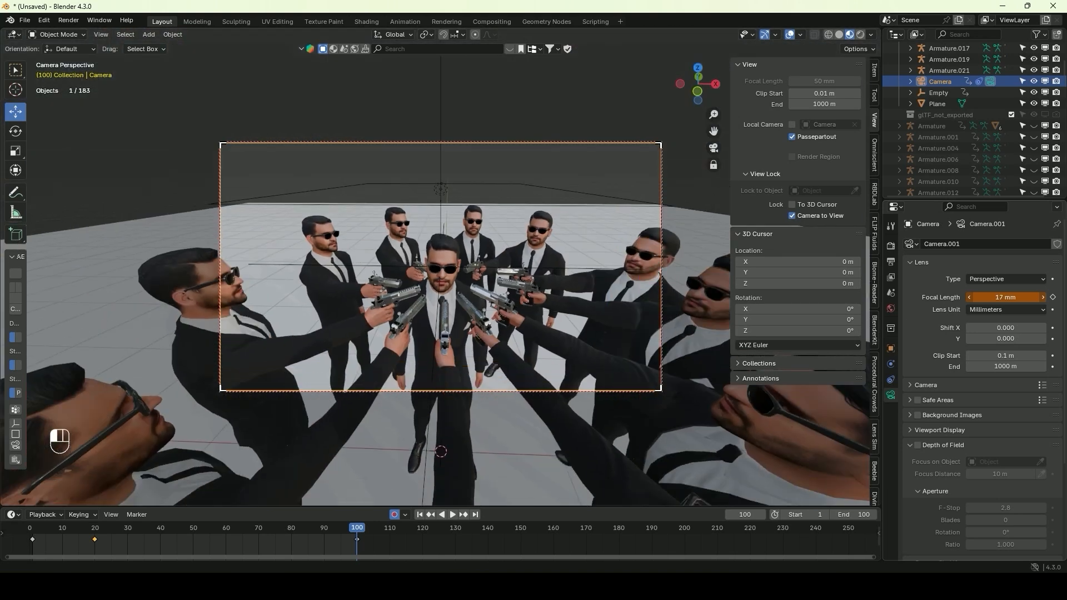
pyautogui.click(453, 515)
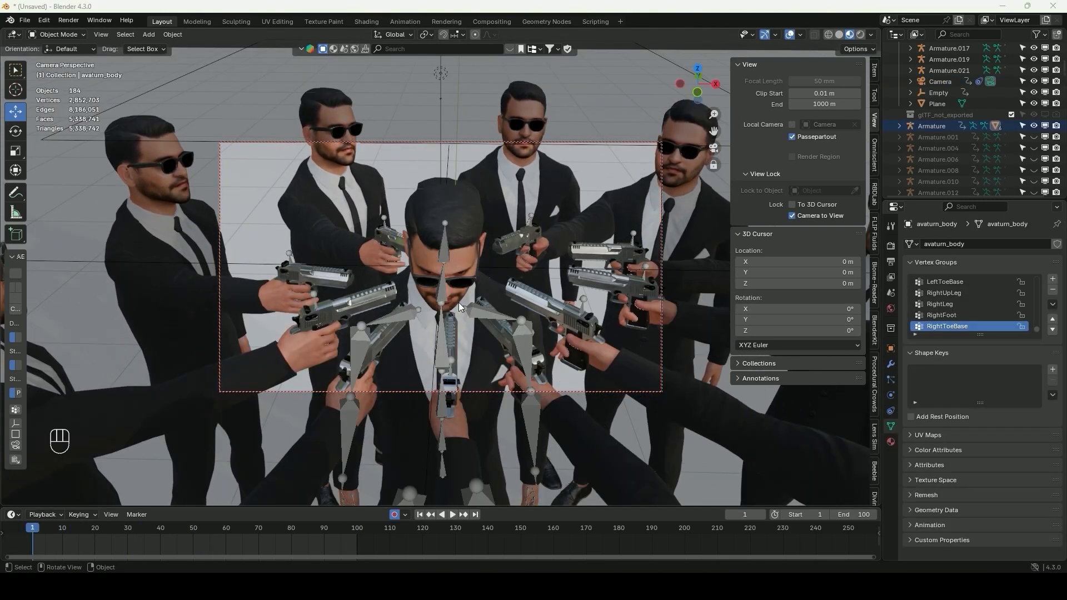
# In the Animation workspace, rotate the centre character's Head bone at frame 100 and scrub back to frame 1 to review it
pyautogui.click(437, 299)
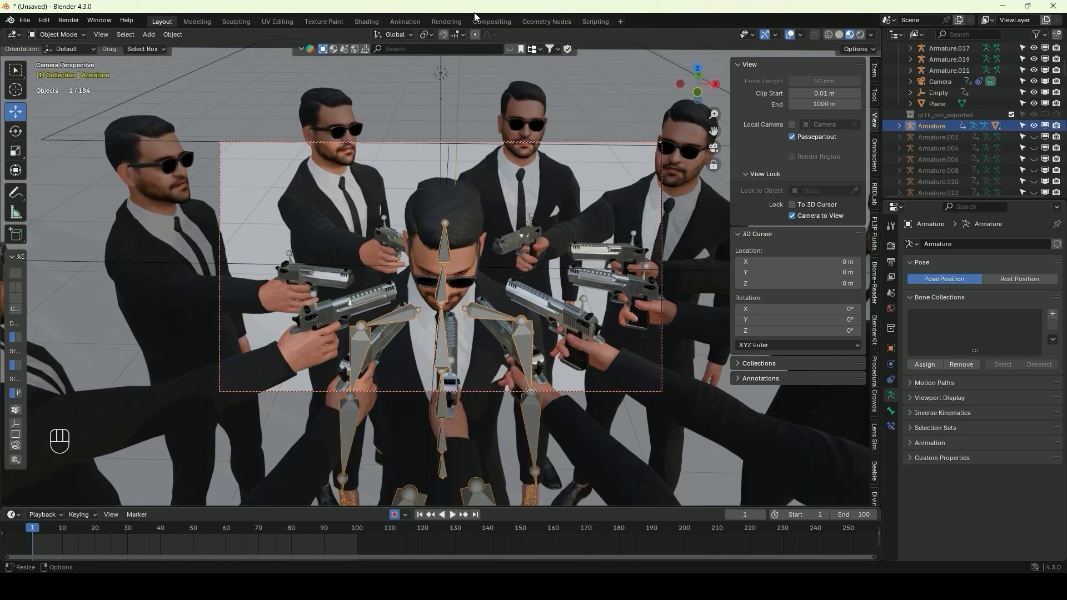
pyautogui.click(398, 20)
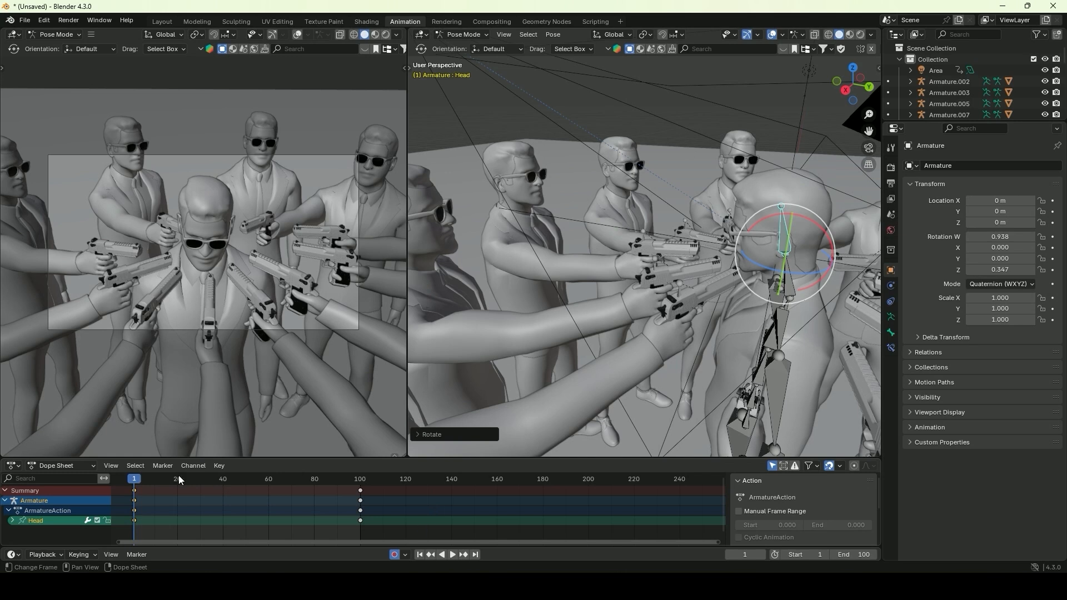
pyautogui.moveTo(135, 479); pyautogui.dragTo(361, 502)
pyautogui.moveTo(779, 216); pyautogui.dragTo(796, 217)
pyautogui.moveTo(360, 480); pyautogui.dragTo(164, 499)
pyautogui.moveTo(359, 481); pyautogui.dragTo(135, 481)
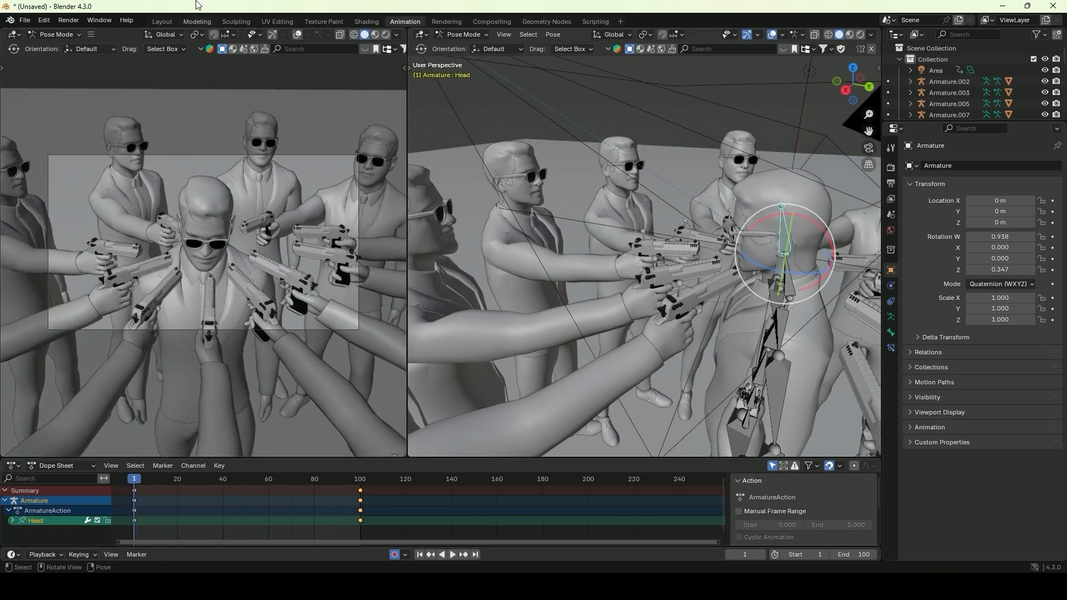
# Return to the Layout workspace, leave the camera view and delete the area light above the characters
pyautogui.click(162, 21)
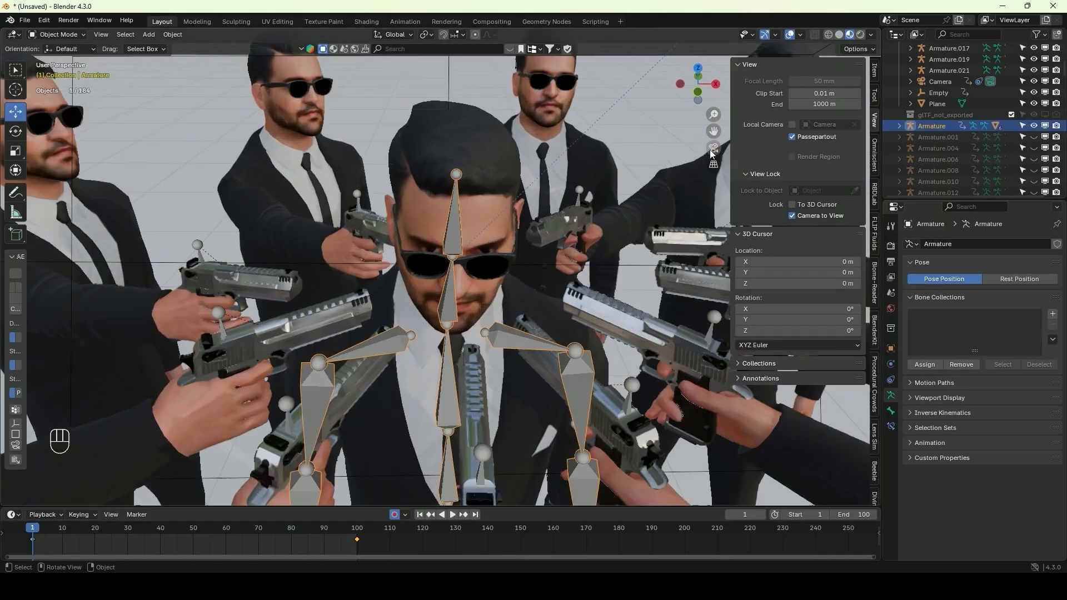
pyautogui.click(713, 147)
pyautogui.moveTo(483, 273); pyautogui.dragTo(484, 279, button='middle')
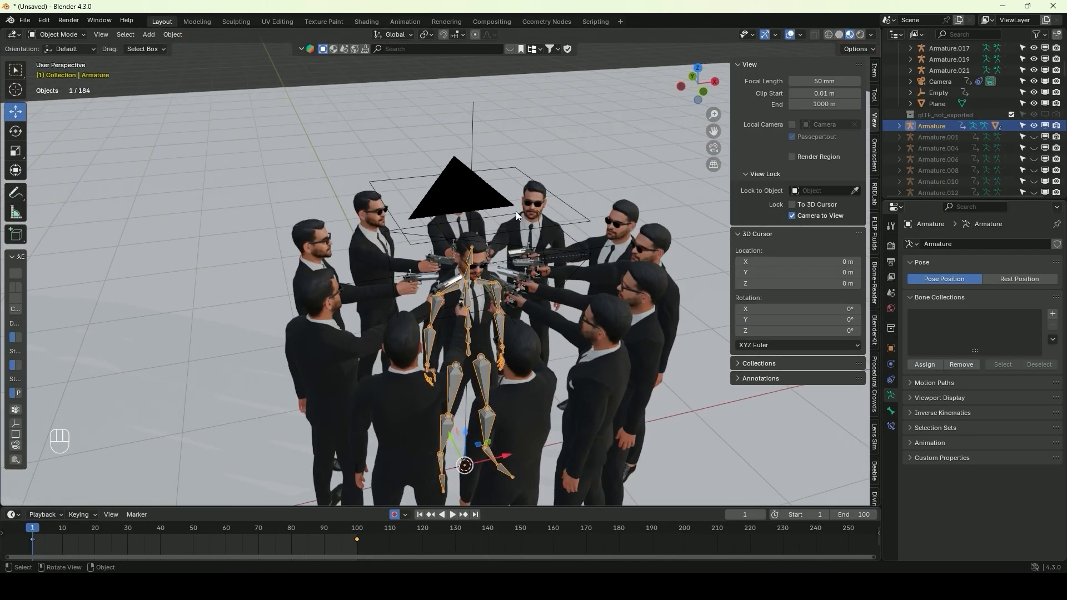
pyautogui.click(500, 165)
pyautogui.click(506, 171)
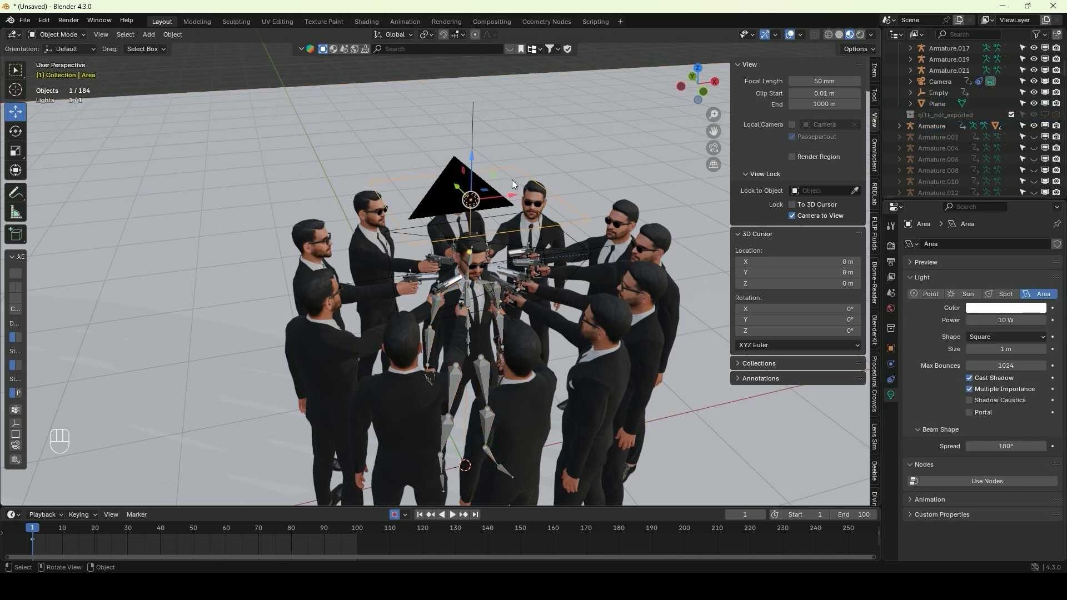
pyautogui.press('Delete')
# Hide the centre character's armature in the viewport
pyautogui.moveTo(488, 195); pyautogui.dragTo(470, 179, button='middle')
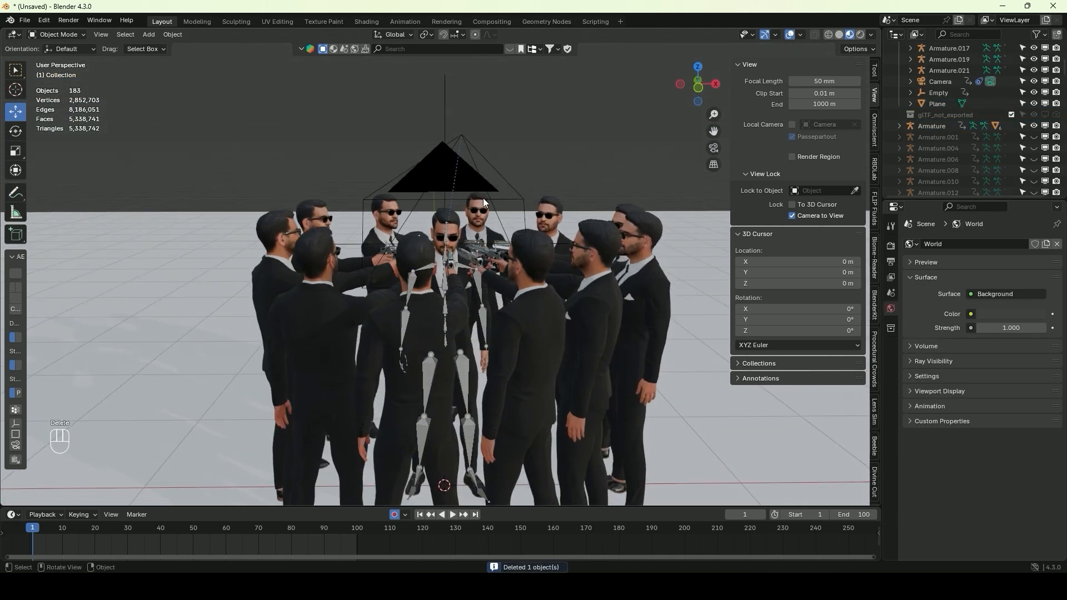
pyautogui.scroll(4, 460, 208)
pyautogui.click(452, 213)
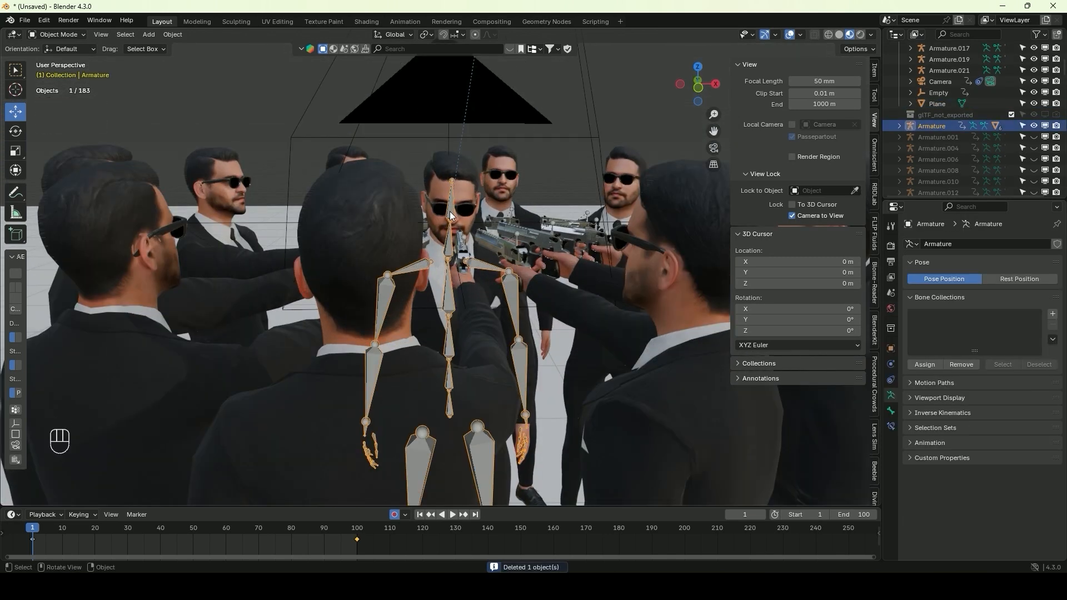
pyautogui.press('h')
# Set the world background strength to 0 in the rendered preview
pyautogui.scroll(-6, 463, 178)
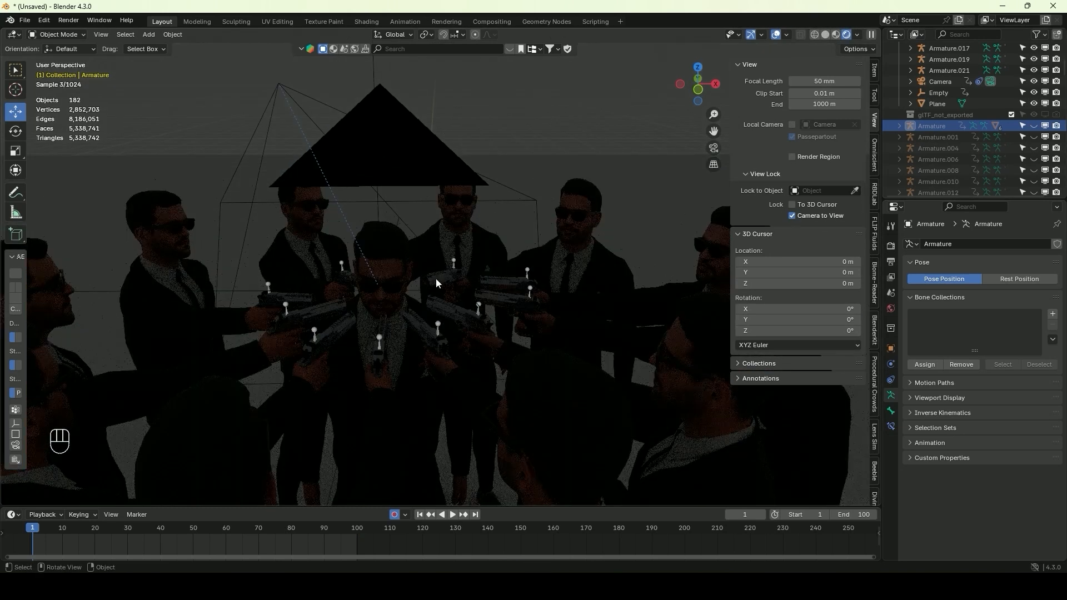
pyautogui.moveTo(435, 284); pyautogui.dragTo(565, 246, button='middle')
pyautogui.click(891, 309)
pyautogui.click(1018, 327)
pyautogui.press('Return')
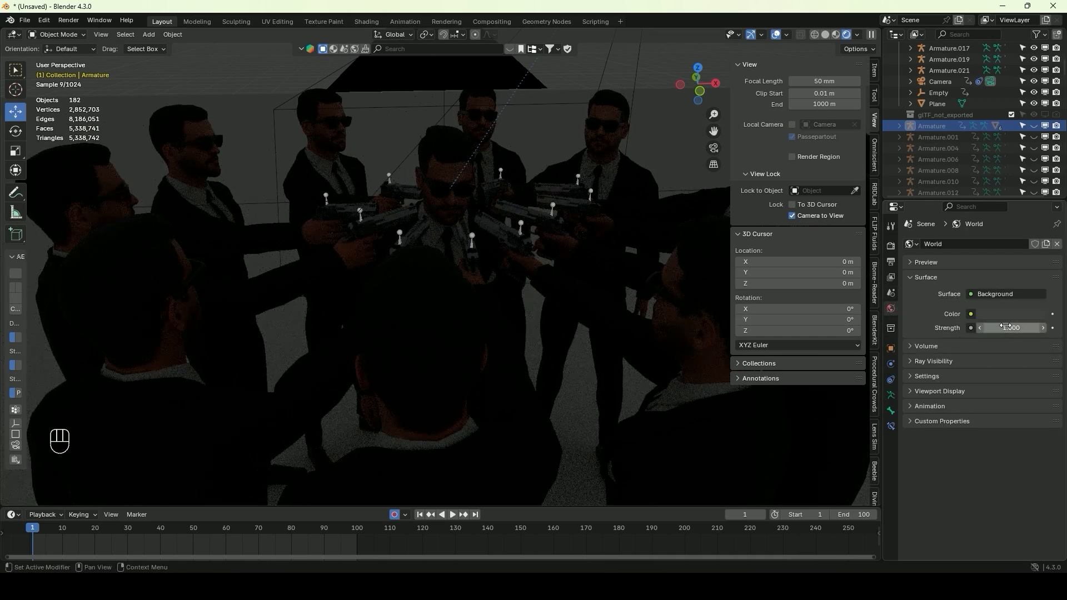
pyautogui.moveTo(1006, 327); pyautogui.dragTo(967, 327)
# Add a new area light and raise it along Z above the centre character
pyautogui.click(148, 34)
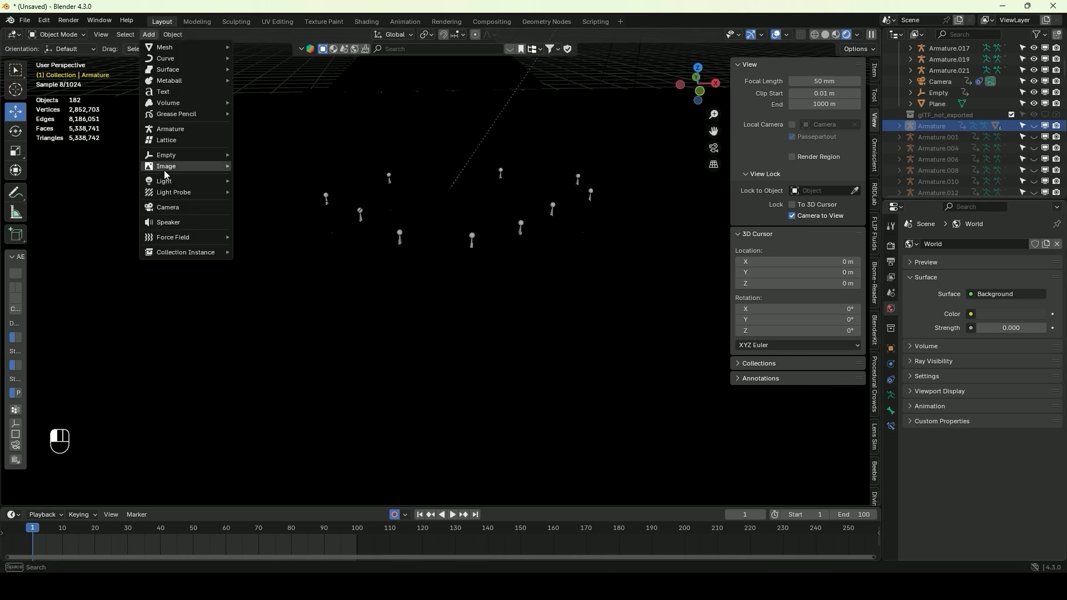
pyautogui.moveTo(170, 184)
pyautogui.click(280, 217)
pyautogui.press('g')
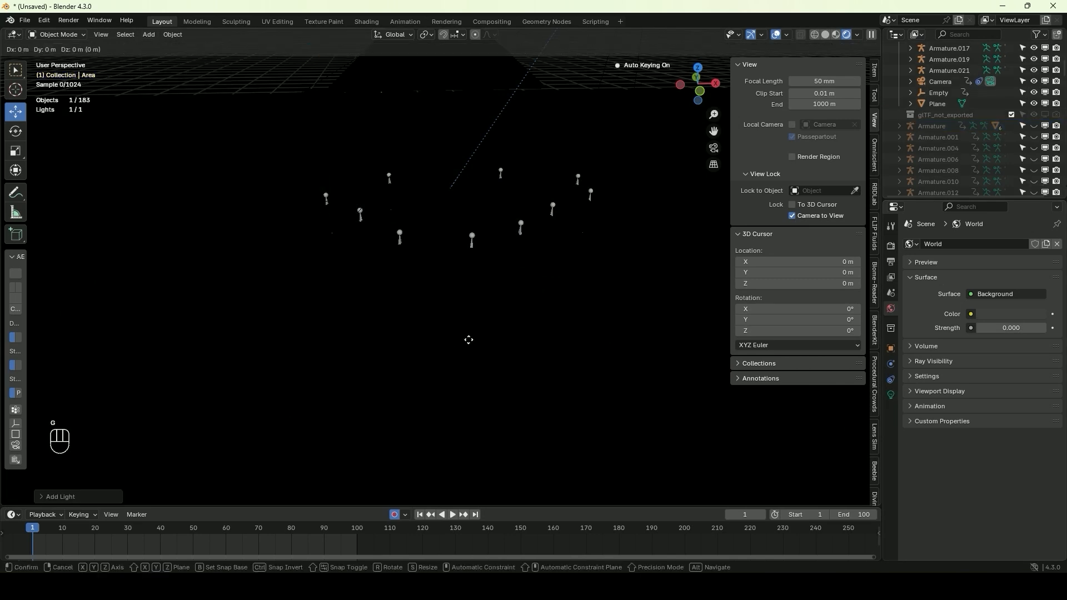
pyautogui.press('z')
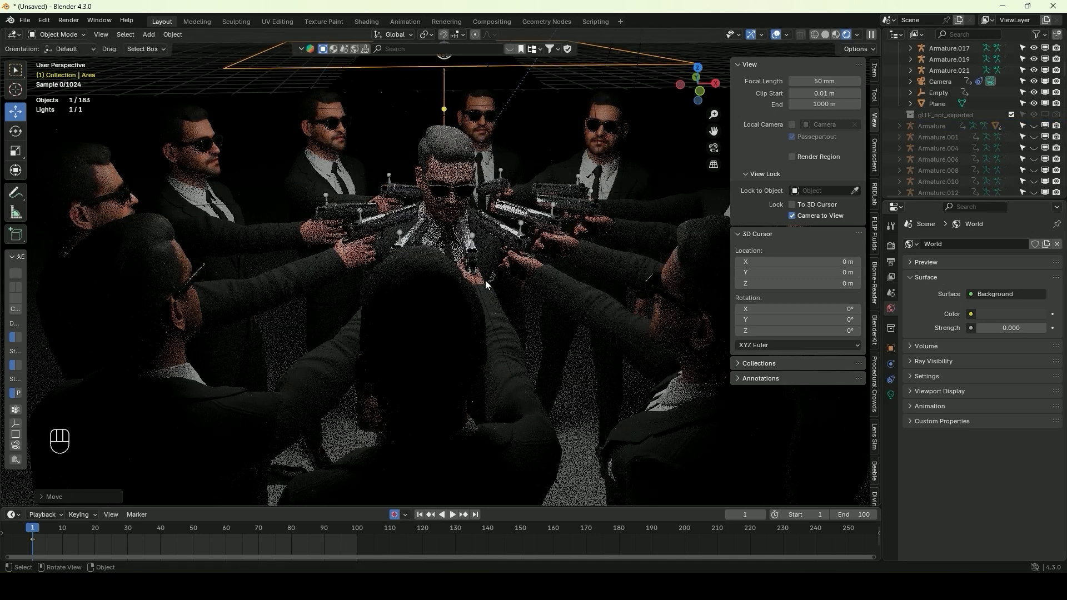
pyautogui.click(485, 254)
# Rotate the area light towards the characters and position it beside the circle in front view
pyautogui.moveTo(484, 254); pyautogui.dragTo(468, 165, button='middle')
pyautogui.press('r')
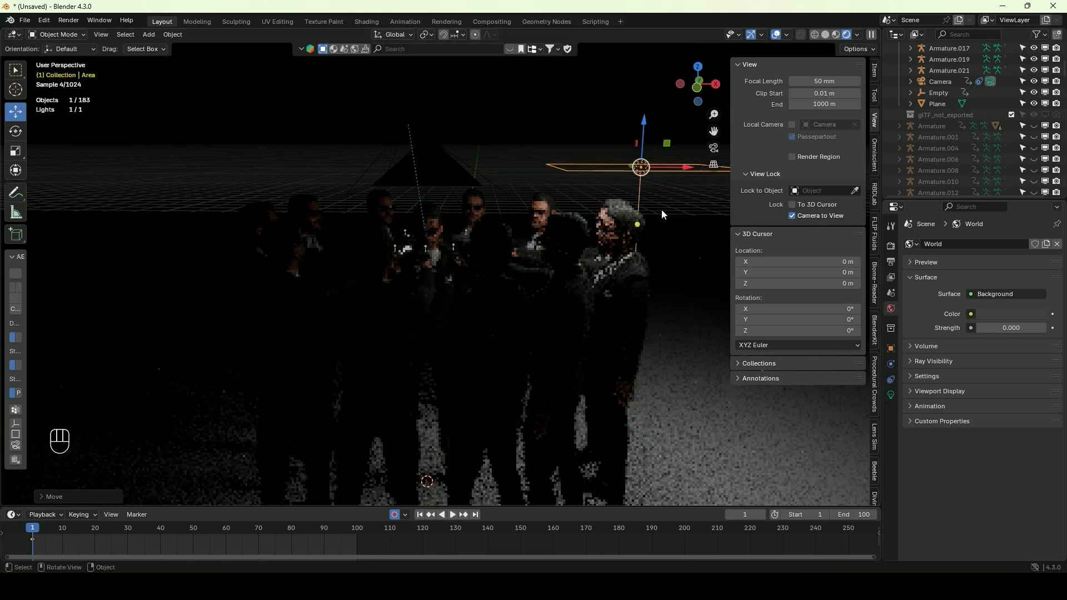
pyautogui.click(590, 95)
pyautogui.press('1')
pyautogui.press('g')
pyautogui.click(574, 140)
# Duplicate the area light, move the copy to the opposite side of the circle and rotate it towards the characters
pyautogui.hotkey('shift', 'd')
pyautogui.rightClick(628, 242)
pyautogui.moveTo(608, 150); pyautogui.dragTo(349, 150)
pyautogui.press('r')
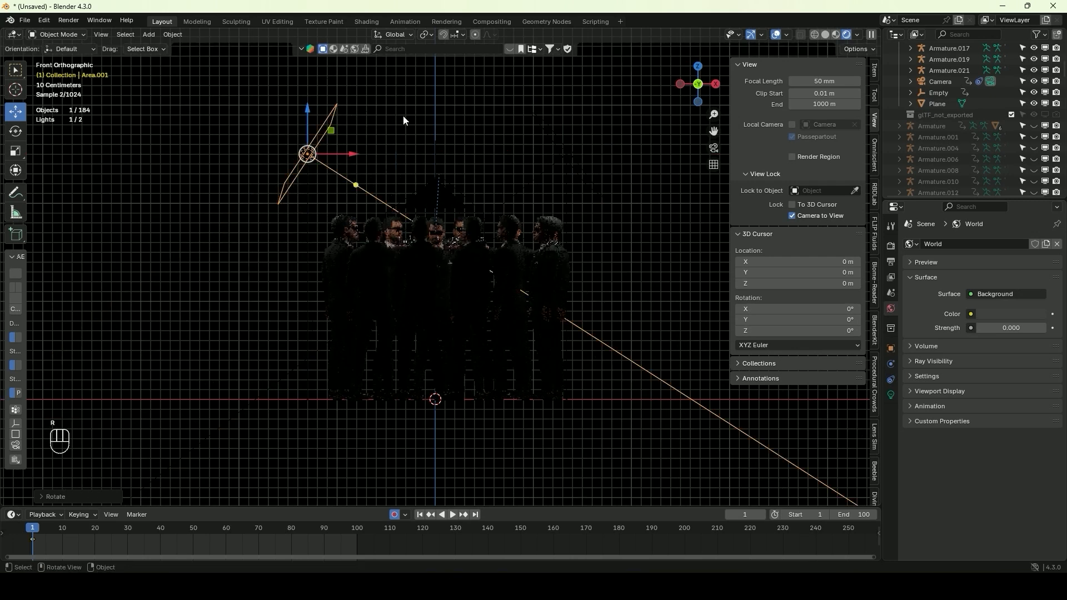
pyautogui.press('g')
pyautogui.click(480, 158)
# Switch the viewport shading to Solid
pyautogui.moveTo(479, 155); pyautogui.dragTo(595, 237, button='middle')
pyautogui.press('z')
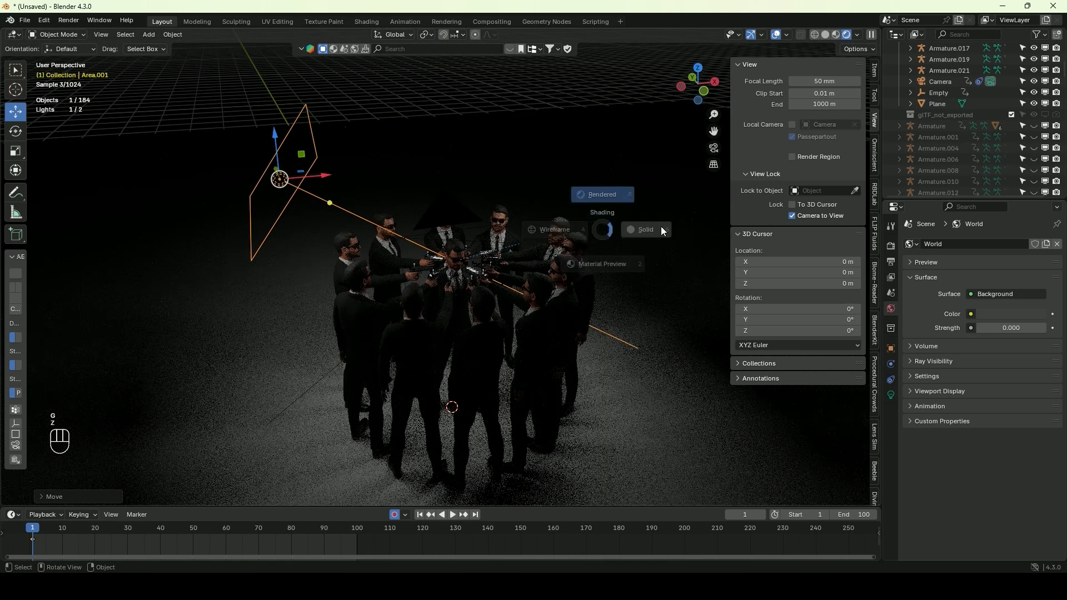
pyautogui.click(661, 228)
pyautogui.scroll(5, 294, 188)
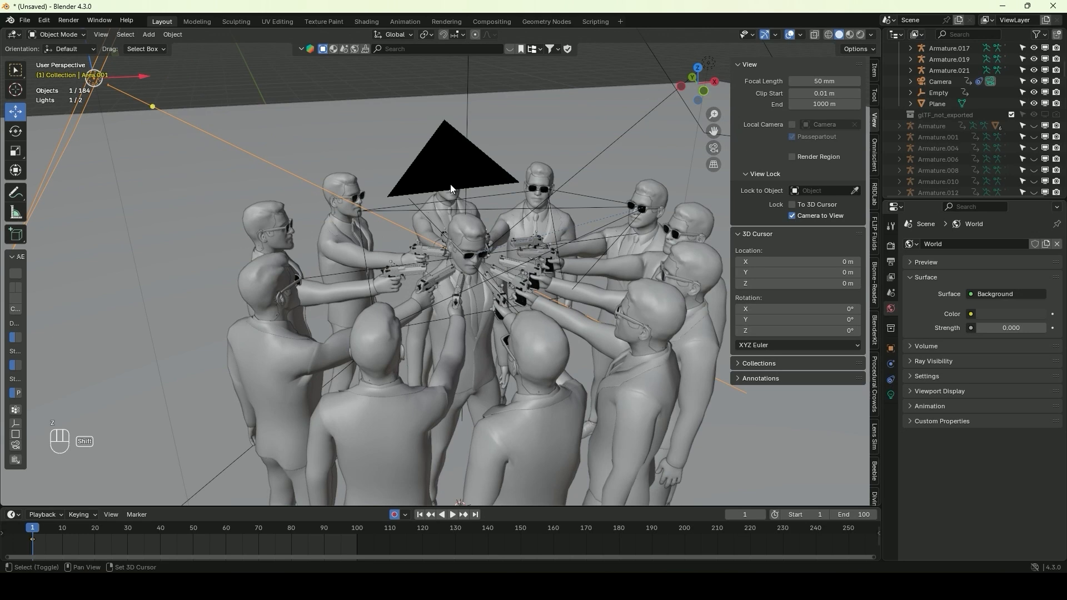
# Add a Track To constraint to the copied area light with the Empty as its target
pyautogui.click(890, 380)
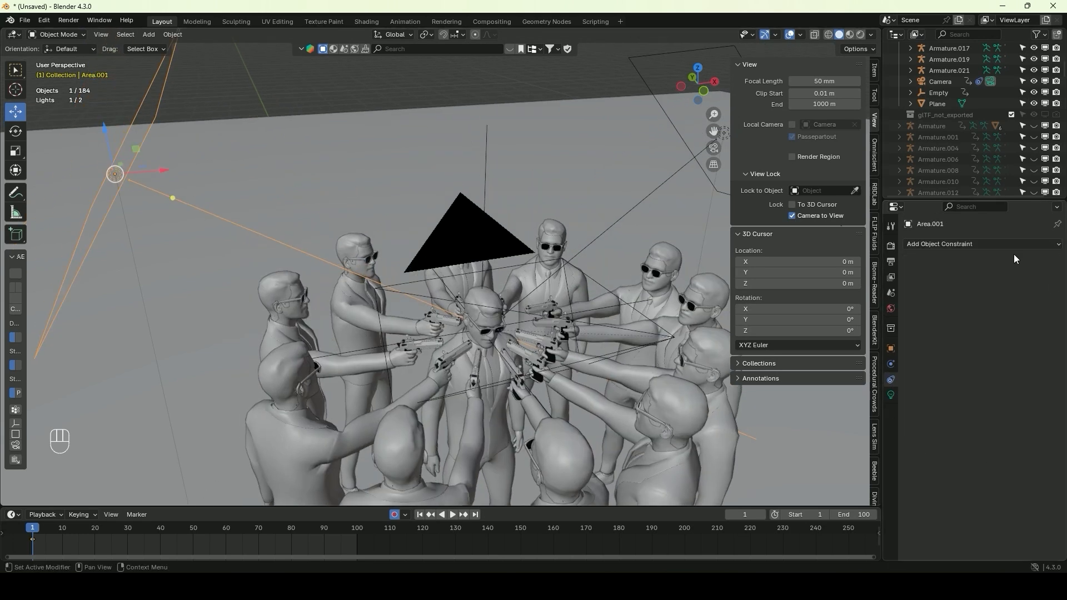
pyautogui.click(978, 245)
pyautogui.click(959, 323)
pyautogui.click(1041, 279)
pyautogui.click(487, 149)
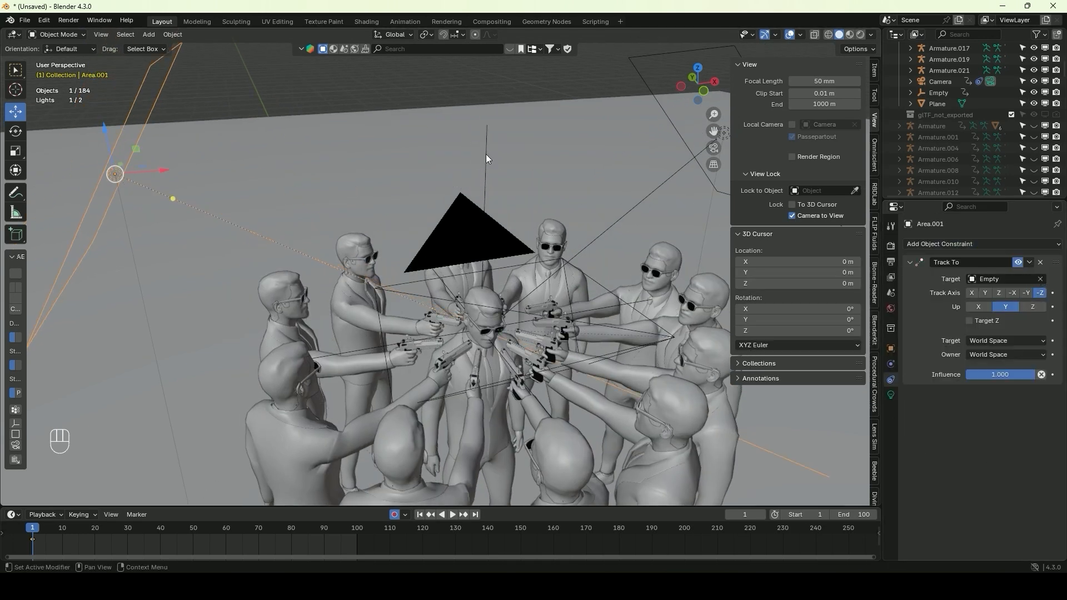
pyautogui.scroll(-4, 462, 172)
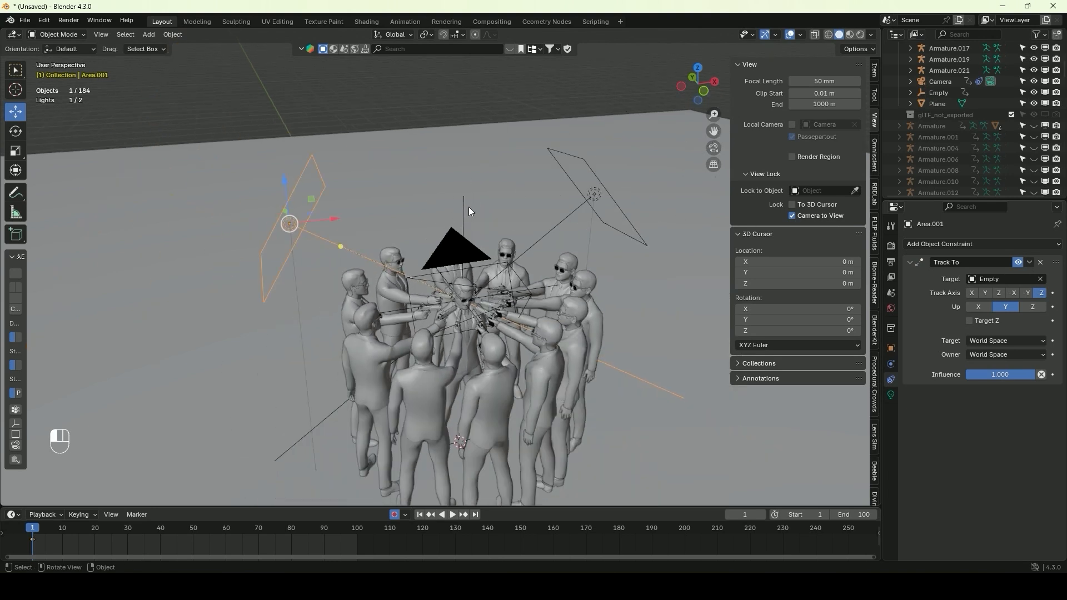
pyautogui.click(464, 204)
pyautogui.click(463, 205)
pyautogui.click(464, 209)
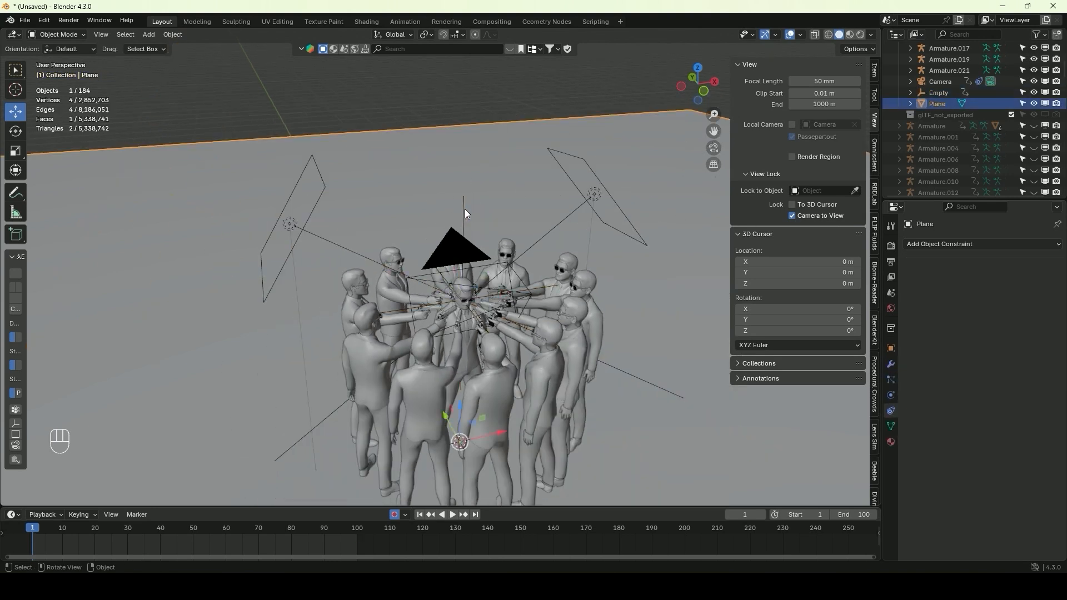
pyautogui.scroll(4, 466, 211)
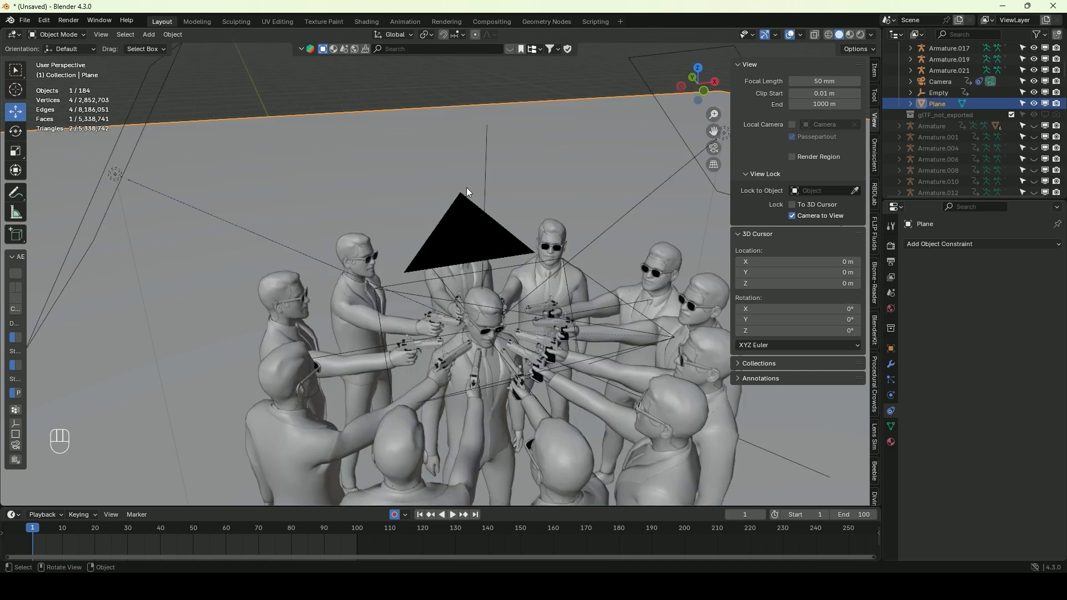
pyautogui.moveTo(466, 188); pyautogui.dragTo(463, 128, button='middle')
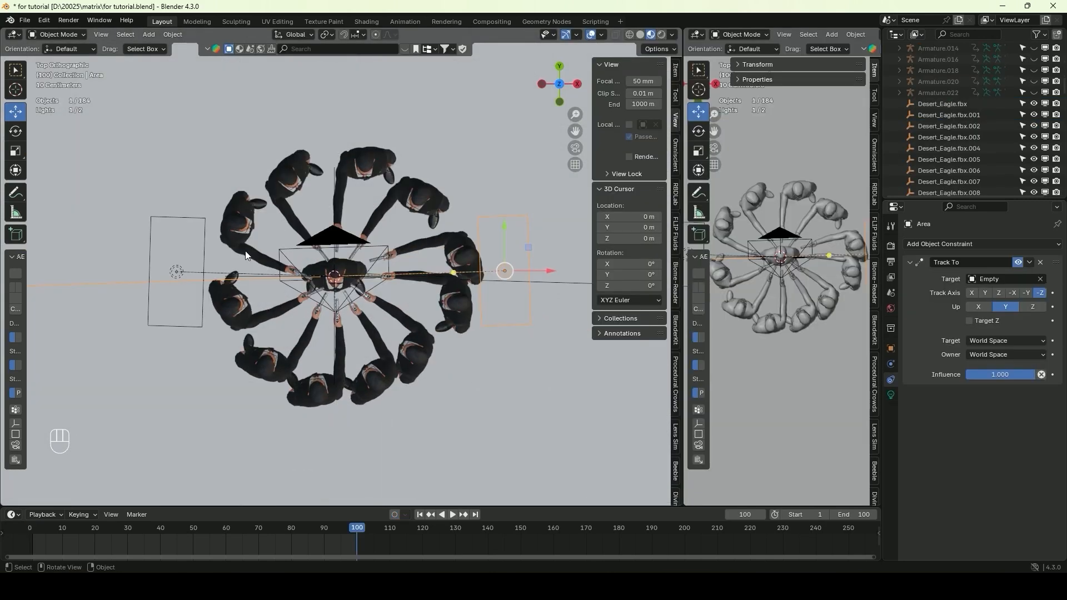
# Move both side lights along Y towards the front of the circle and change their type to Spot
pyautogui.keyDown('shift'); pyautogui.click(172, 271); pyautogui.keyUp('shift')
pyautogui.moveTo(342, 229); pyautogui.dragTo(342, 319)
pyautogui.click(508, 359)
pyautogui.click(890, 394)
pyautogui.click(926, 293)
pyautogui.click(177, 362)
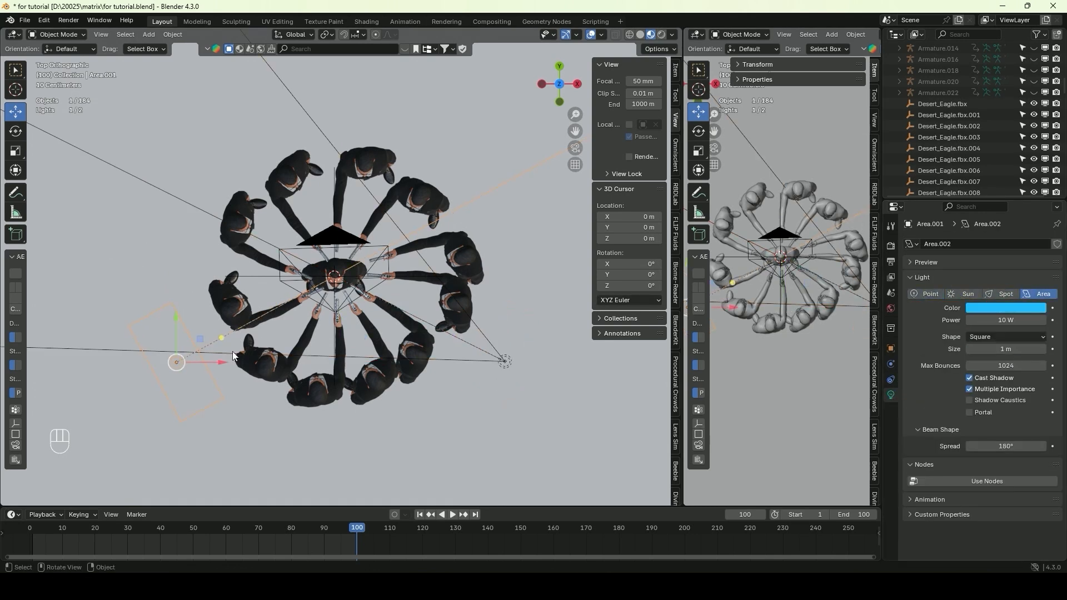
pyautogui.click(1006, 293)
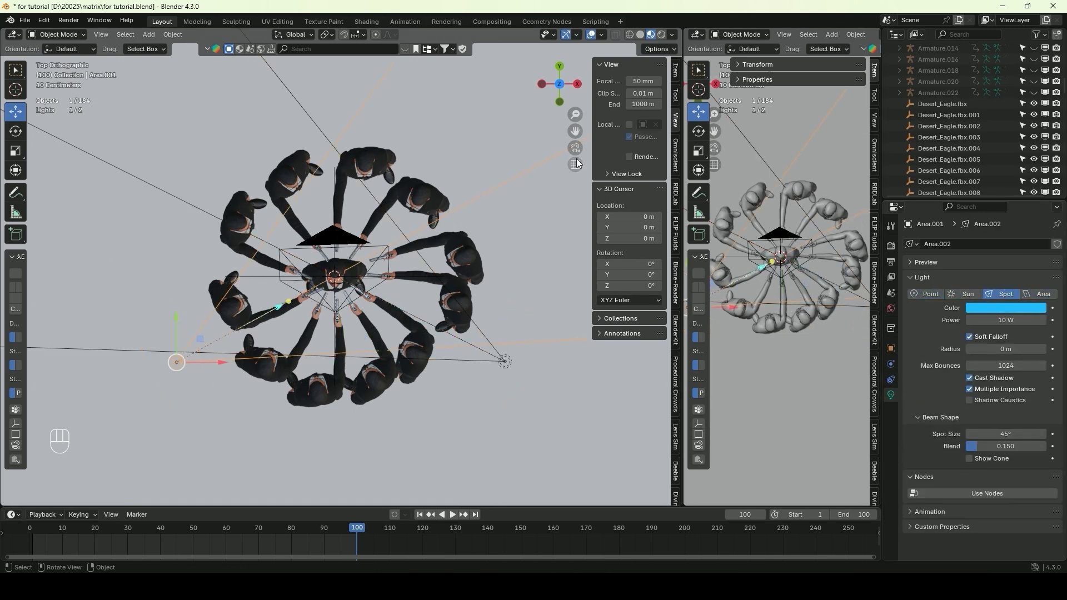
# Duplicate the blue spot light and place the copy in front of the centre character, above head height
pyautogui.hotkey('shift', 'd')
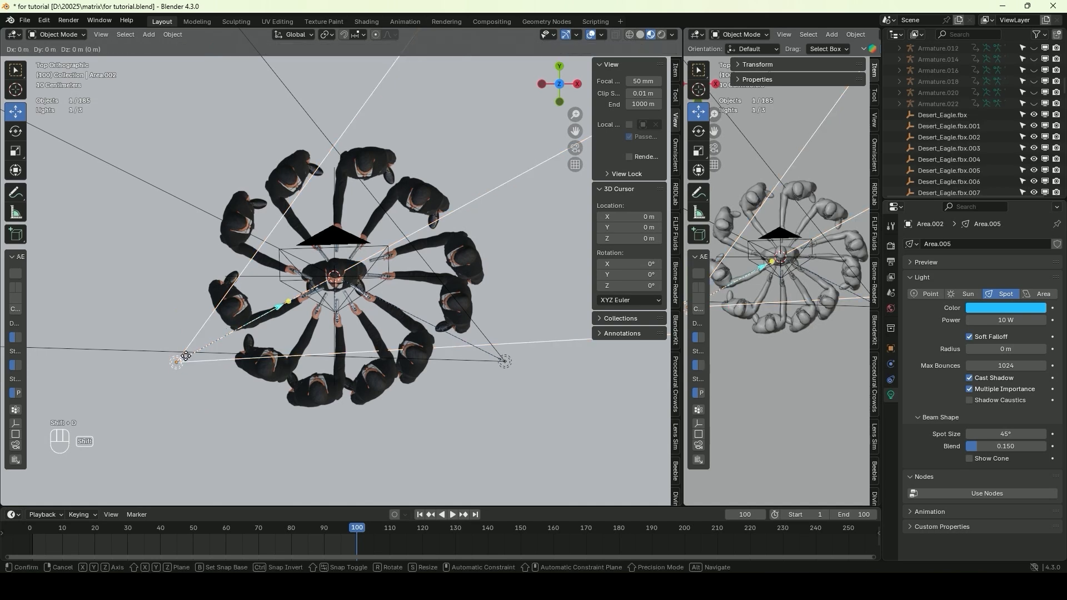
pyautogui.click(338, 355)
pyautogui.moveTo(322, 296); pyautogui.dragTo(442, 185, button='middle')
pyautogui.moveTo(438, 162); pyautogui.dragTo(438, 200)
pyautogui.moveTo(436, 239); pyautogui.dragTo(448, 241)
# Change the copied light's type to Area and its colour to near-white
pyautogui.click(1026, 292)
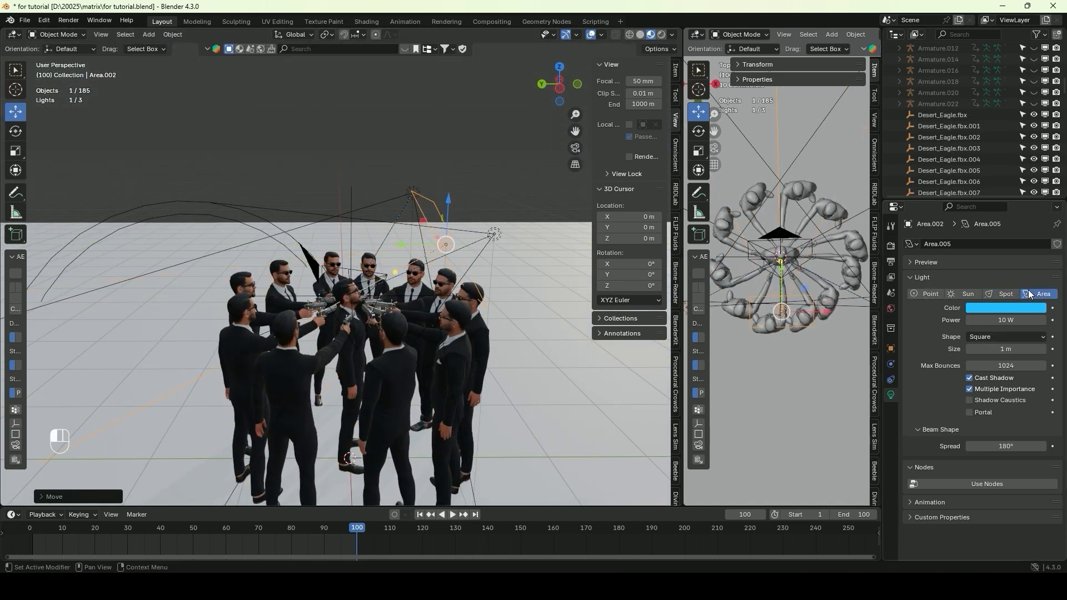
pyautogui.click(1006, 308)
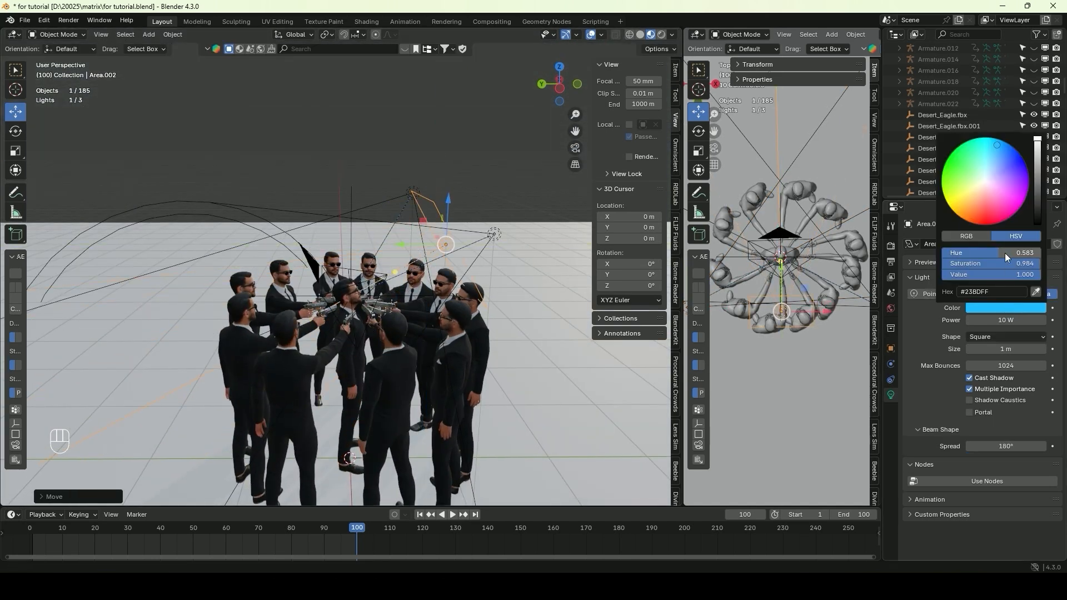
pyautogui.click(985, 180)
# Look through the camera and move the red spot light closer to the circle in the top view
pyautogui.click(575, 149)
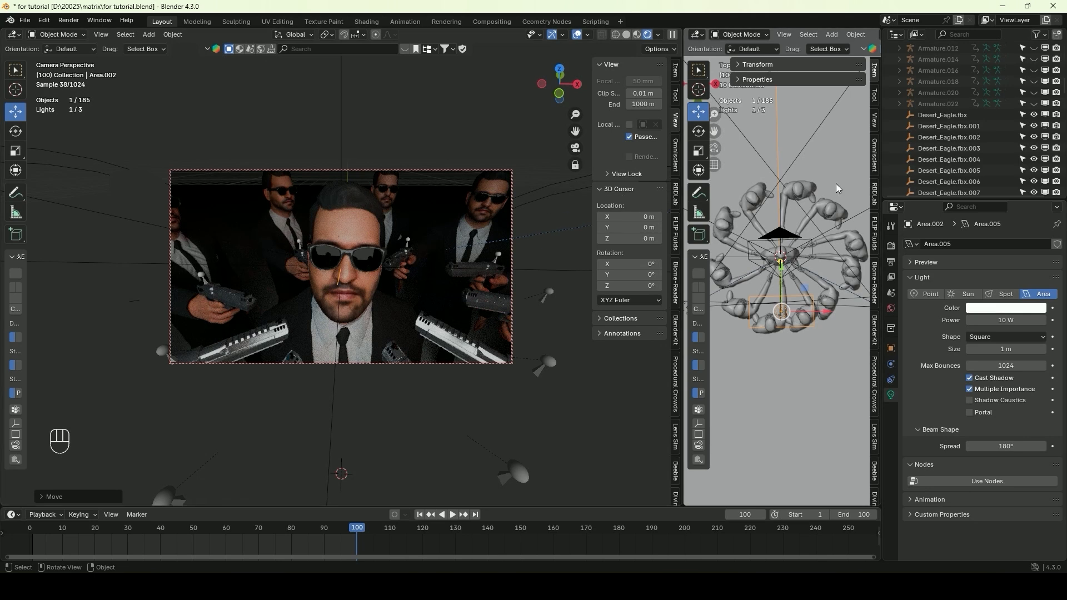
pyautogui.scroll(-2, 863, 288)
pyautogui.click(850, 292)
pyautogui.scroll(-2, 845, 292)
pyautogui.press('g')
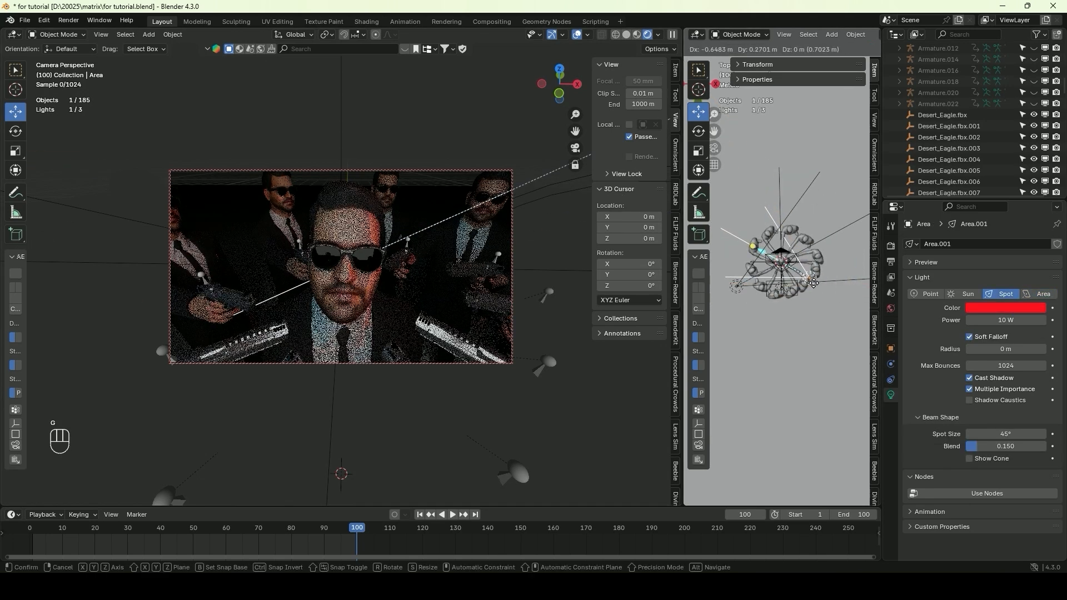
pyautogui.click(822, 291)
# Set the power of the red and blue spot lights to 20 W each
pyautogui.click(989, 320)
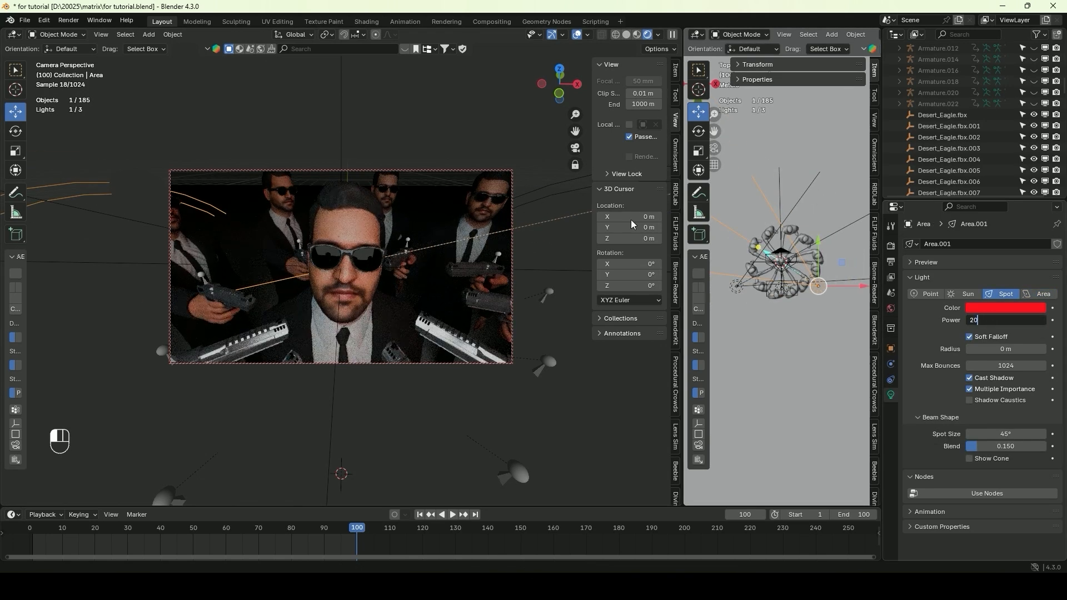
pyautogui.press('Return')
pyautogui.click(736, 287)
pyautogui.click(1015, 324)
pyautogui.write('20')
pyautogui.press('Return')
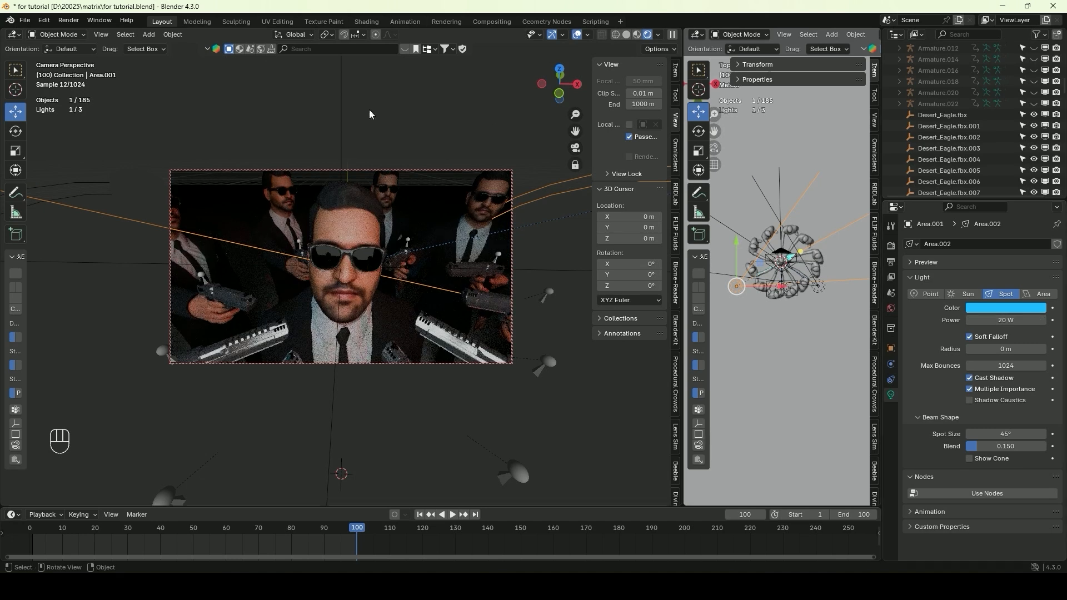
# Set the white area light's power to 2.1 W
pyautogui.scroll(5, 785, 269)
pyautogui.click(781, 318)
pyautogui.moveTo(995, 318); pyautogui.dragTo(989, 320)
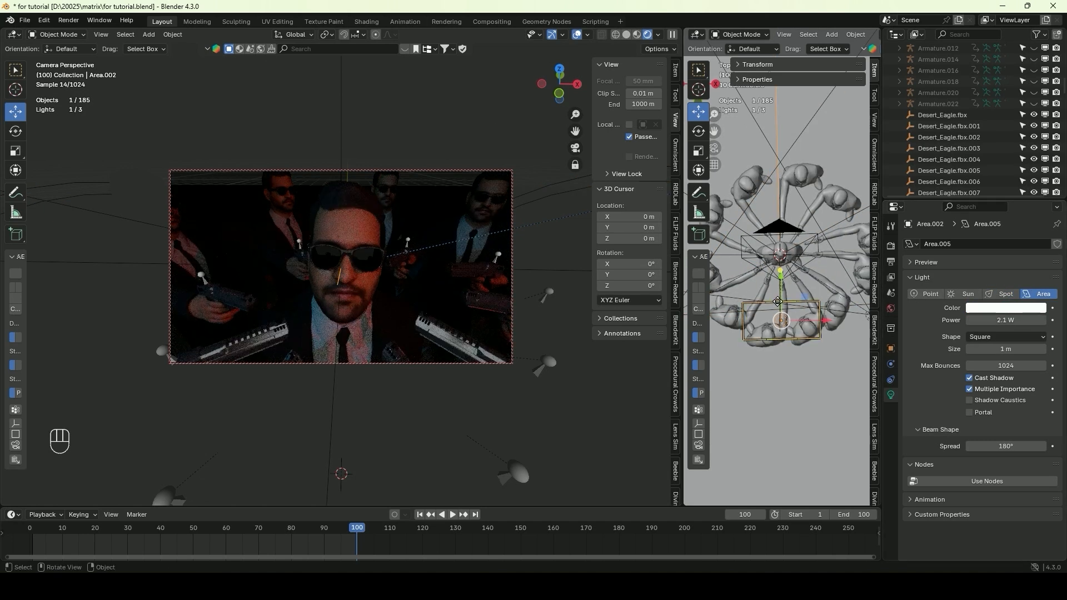
pyautogui.moveTo(777, 304); pyautogui.dragTo(735, 297, button='middle')
pyautogui.click(857, 306)
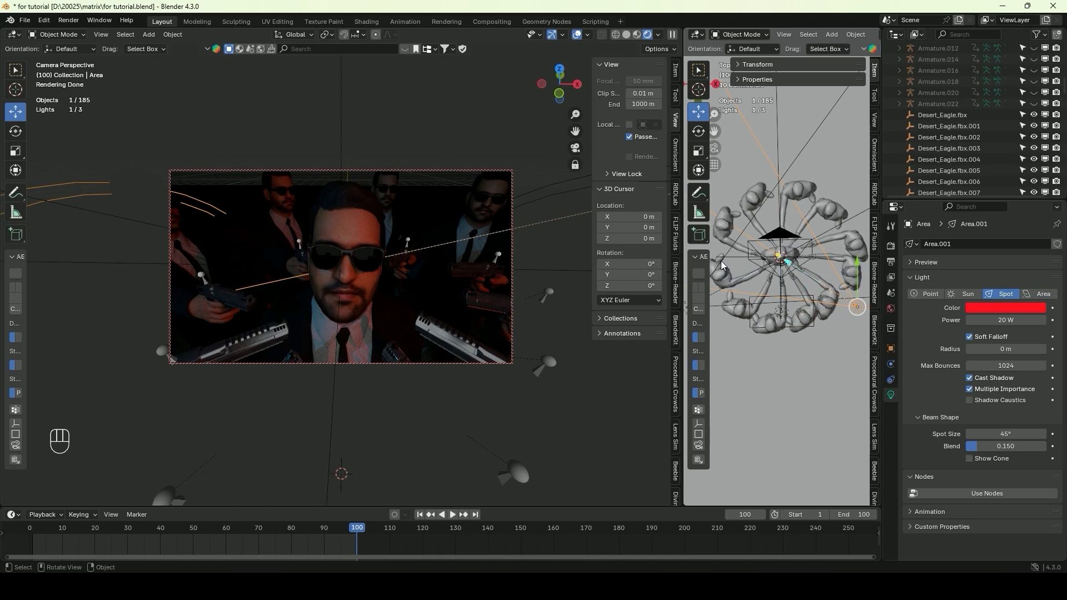
pyautogui.click(721, 261)
# Duplicate the white area light along Y to the opposite side of the circle and adjust the copy's height and rotation
pyautogui.click(781, 318)
pyautogui.hotkey('shift', 'd')
pyautogui.press('y')
pyautogui.click(800, 185)
pyautogui.moveTo(800, 185); pyautogui.dragTo(814, 203, button='middle')
pyautogui.press('g')
pyautogui.click(805, 207)
pyautogui.press('r')
pyautogui.click(817, 217)
# Colour the rear area light cyan and set its power to 16.2 W
pyautogui.click(992, 308)
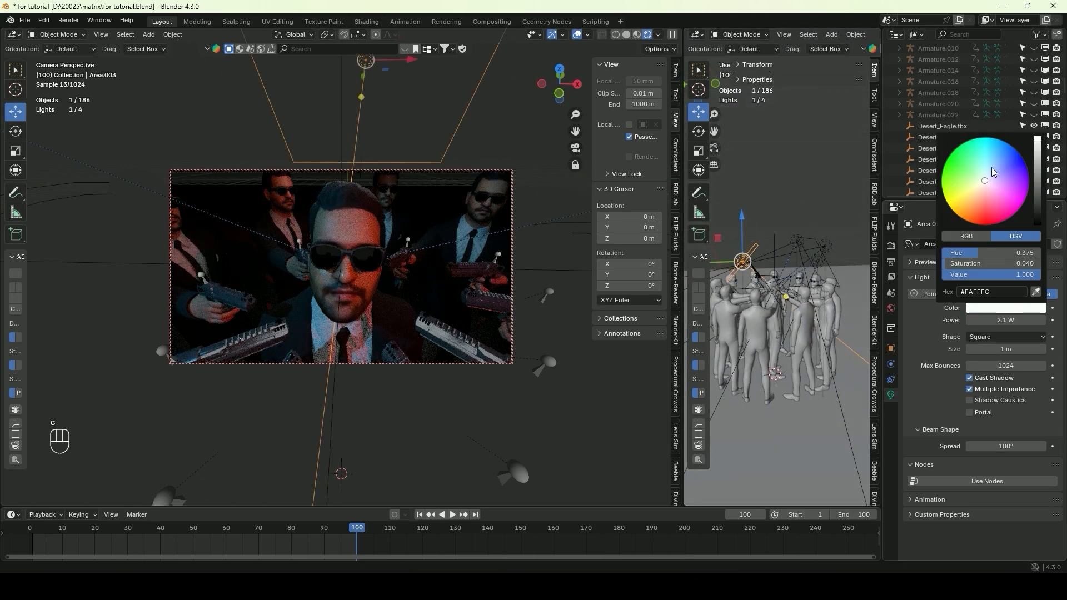
pyautogui.click(990, 142)
pyautogui.moveTo(1006, 320); pyautogui.dragTo(1026, 320)
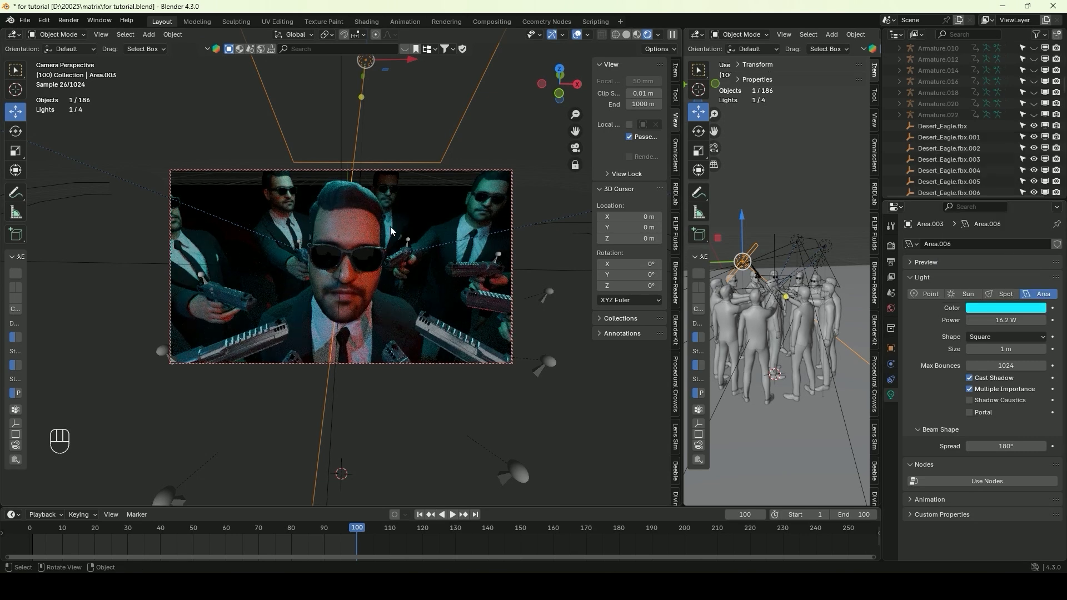
pyautogui.moveTo(841, 343); pyautogui.dragTo(832, 389, button='middle')
pyautogui.scroll(4, 803, 307)
pyautogui.click(814, 281)
pyautogui.moveTo(804, 308); pyautogui.dragTo(858, 274, button='middle')
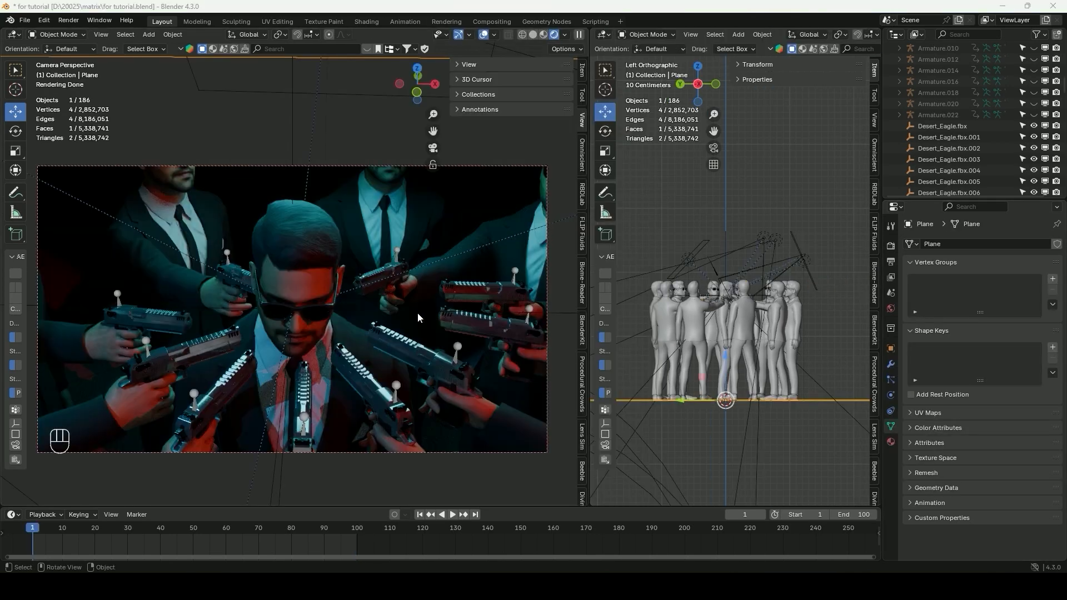
# Select the centre character's hair and show its material nodes in a Shader Editor beside the camera view
pyautogui.click(317, 228)
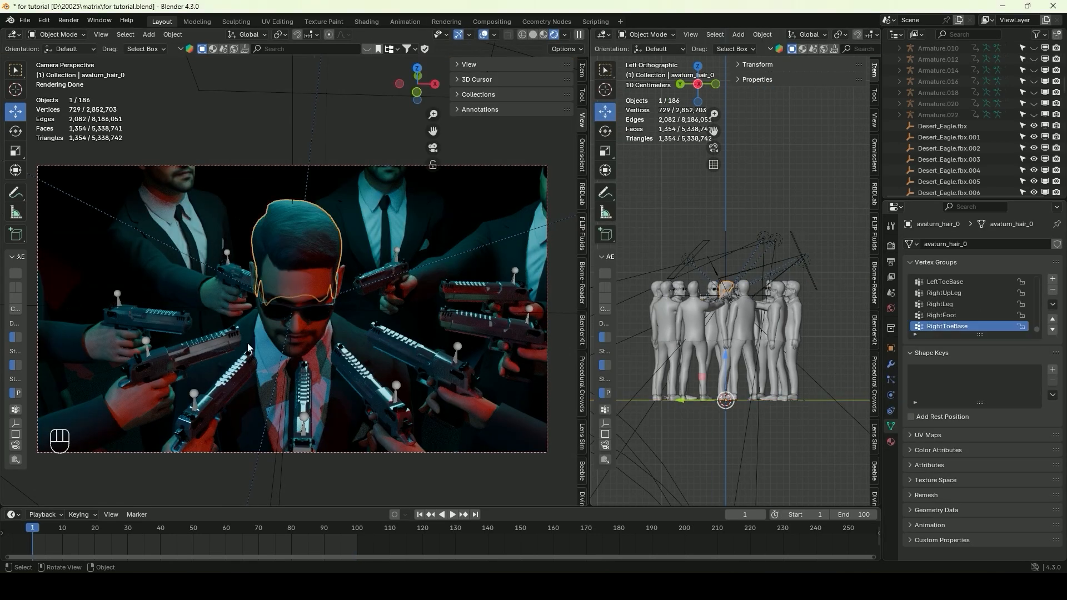
pyautogui.click(605, 40)
pyautogui.click(605, 35)
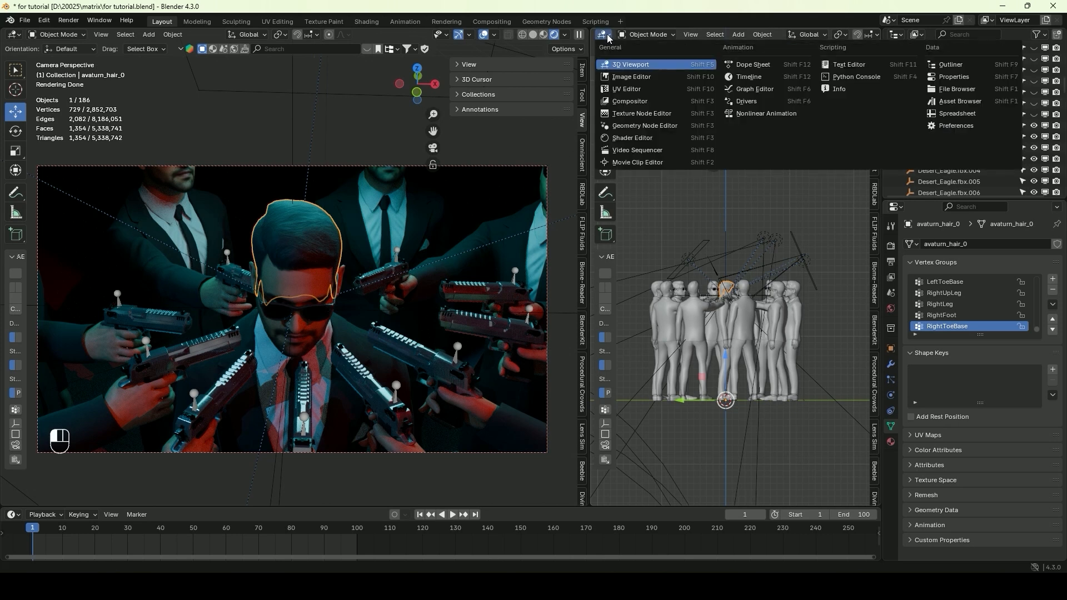
pyautogui.click(631, 138)
pyautogui.scroll(5, 642, 205)
pyautogui.scroll(-1, 615, 218)
pyautogui.moveTo(616, 256); pyautogui.dragTo(613, 205)
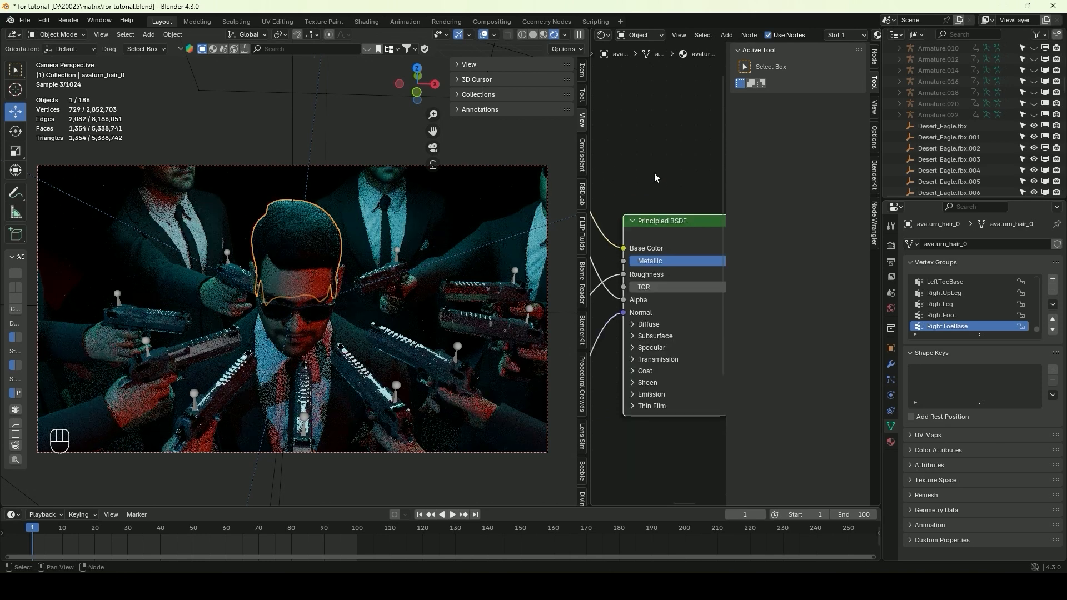
# Disconnect the texture from the hair material's Roughness input and set the roughness to about 0.8
pyautogui.moveTo(639, 174); pyautogui.dragTo(592, 174, button='middle')
pyautogui.moveTo(628, 260)
pyautogui.mouseDown()
pyautogui.moveTo(498, 260)
pyautogui.moveTo(633, 260)
pyautogui.mouseUp()
pyautogui.moveTo(640, 244); pyautogui.dragTo(674, 216, button='middle')
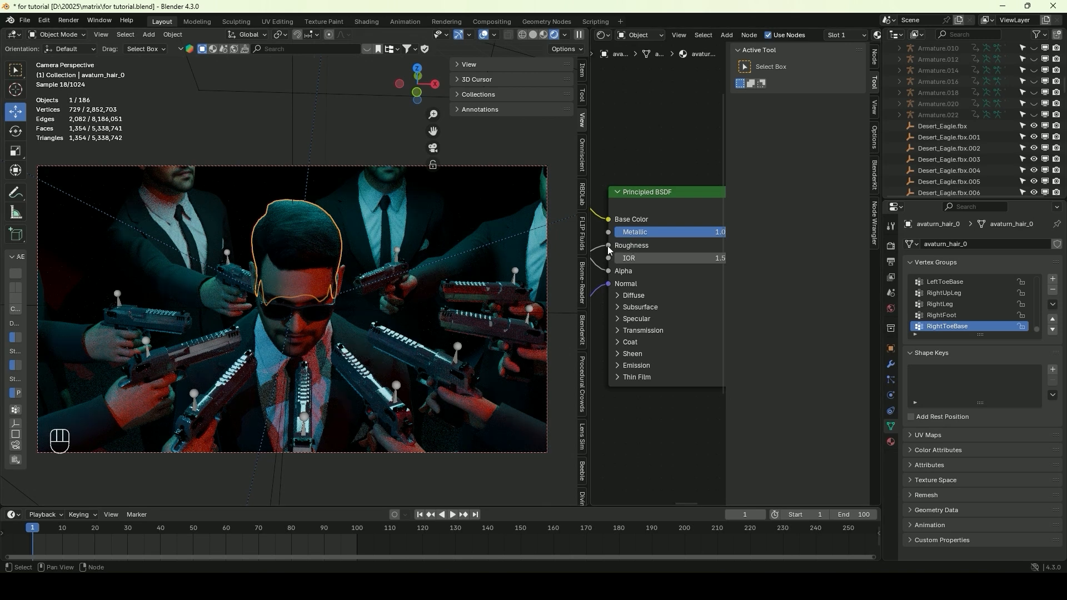
pyautogui.moveTo(668, 246)
pyautogui.mouseDown()
pyautogui.moveTo(726, 246)
pyautogui.moveTo(653, 250)
pyautogui.moveTo(663, 248)
pyautogui.mouseUp()
pyautogui.scroll(-1, 402, 254)
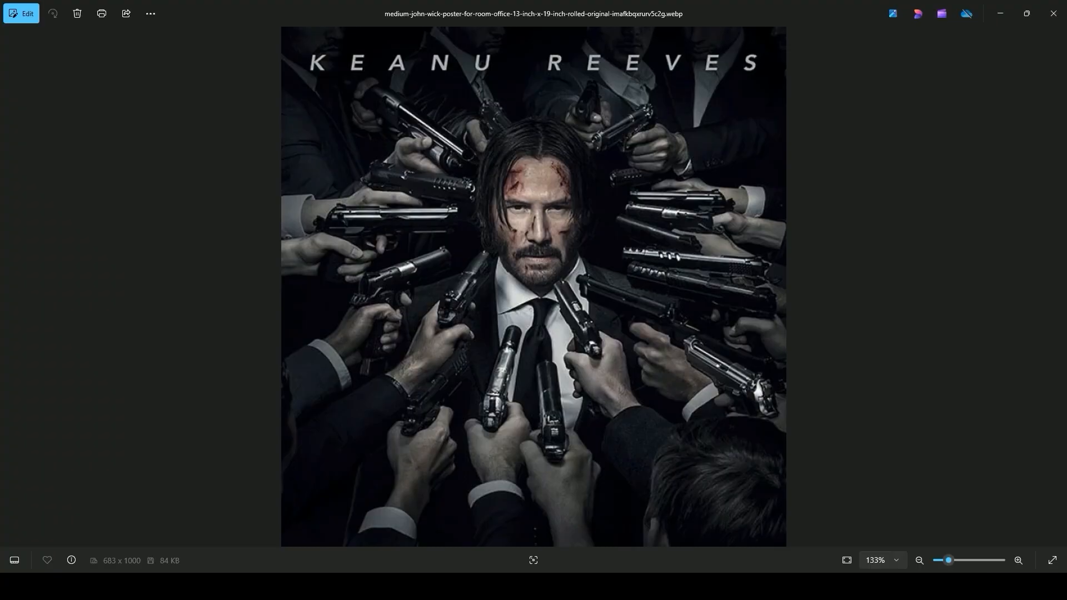
# Unhide the character armatures in the Outliner
pyautogui.scroll(5, 534, 169)
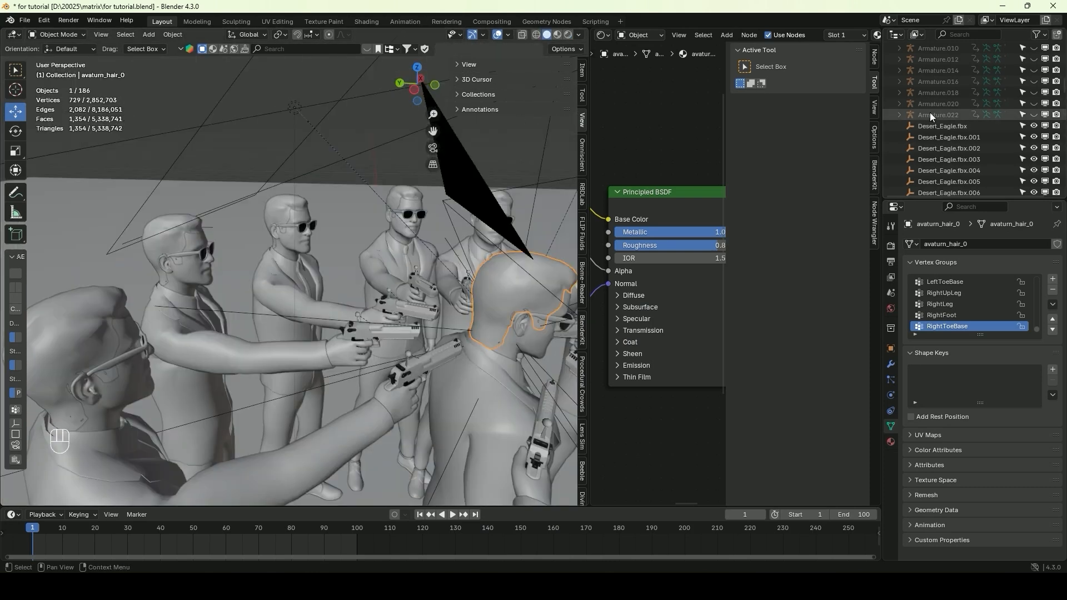
pyautogui.scroll(-3, 1023, 146)
pyautogui.moveTo(1035, 124); pyautogui.dragTo(1004, 184)
# Select Armature.010, .012, .014, .020 and .022, then raise them and tilt them forward towards the centre character in left view
pyautogui.click(402, 223)
pyautogui.keyDown('shift'); pyautogui.click(287, 229); pyautogui.keyUp('shift')
pyautogui.keyDown('shift'); pyautogui.click(180, 262); pyautogui.keyUp('shift')
pyautogui.keyDown('shift'); pyautogui.click(89, 382); pyautogui.keyUp('shift')
pyautogui.scroll(-3, 93, 382)
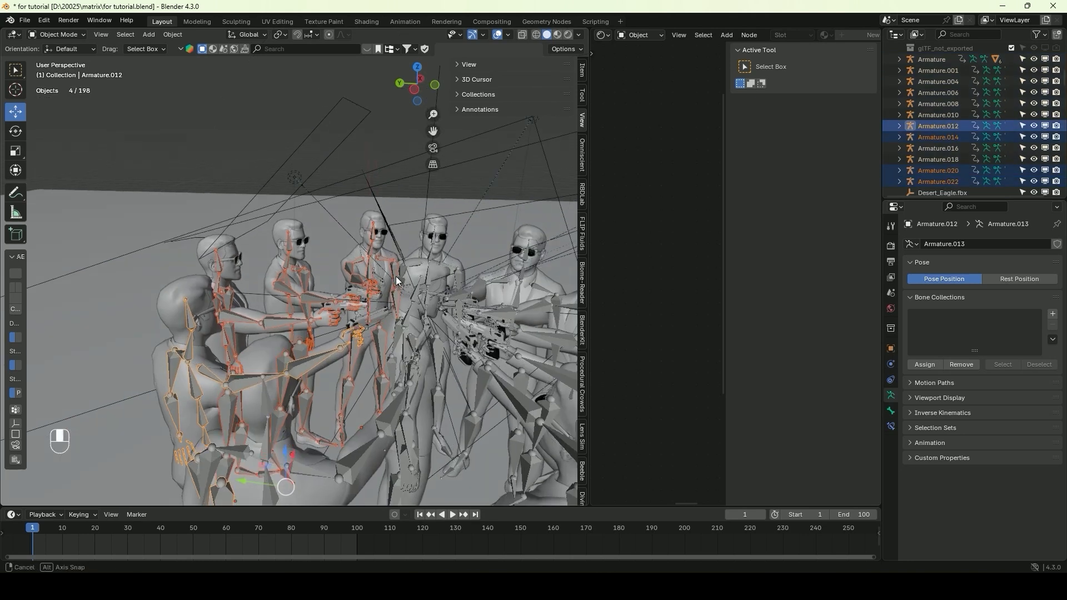
pyautogui.moveTo(250, 301); pyautogui.dragTo(284, 250, button='middle')
pyautogui.keyDown('shift'); pyautogui.click(286, 248); pyautogui.keyUp('shift')
pyautogui.press('ctrl+KP_3')
pyautogui.press('g')
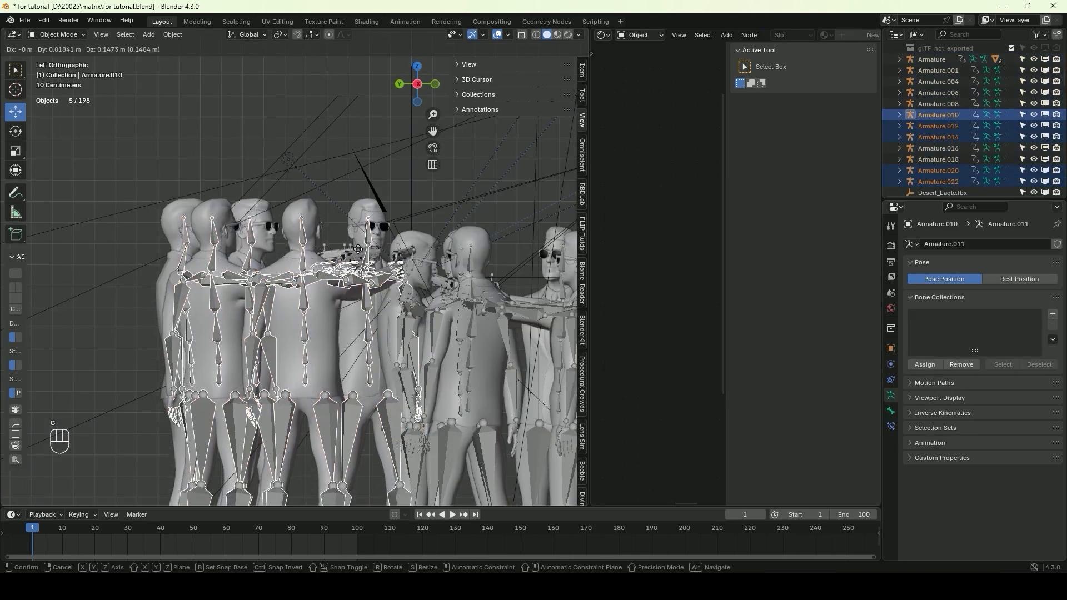
pyautogui.click(347, 229)
pyautogui.press('r')
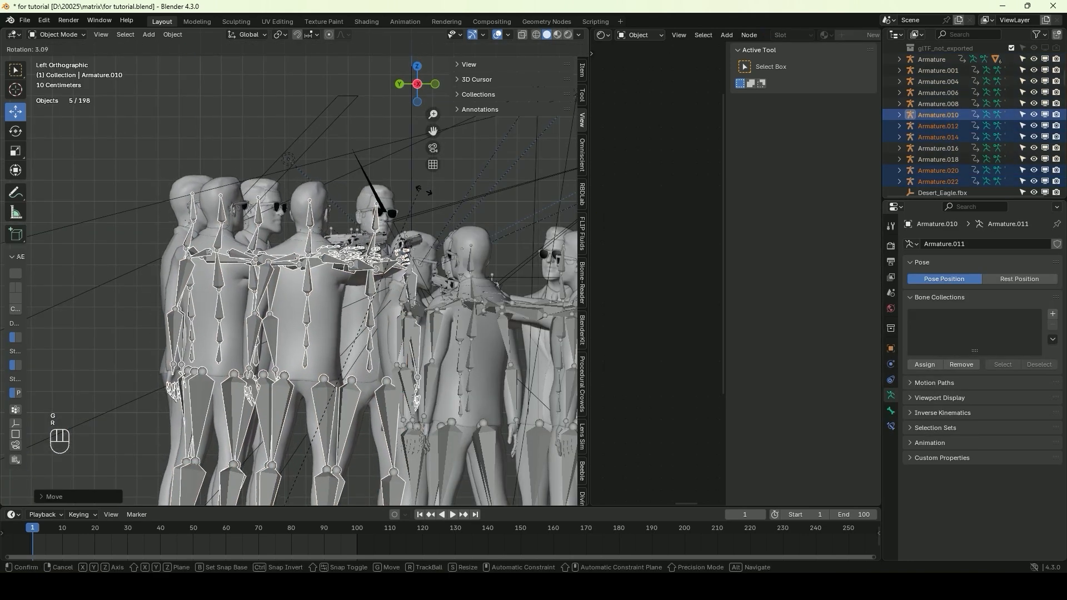
pyautogui.click(466, 260)
pyautogui.press('g')
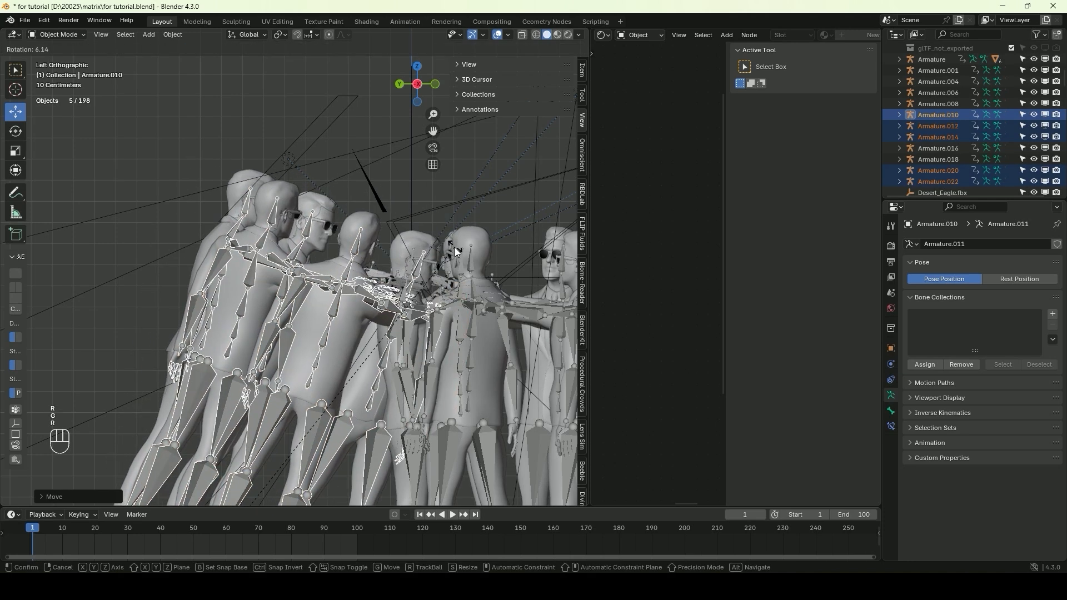
pyautogui.click(435, 152)
pyautogui.click(433, 147)
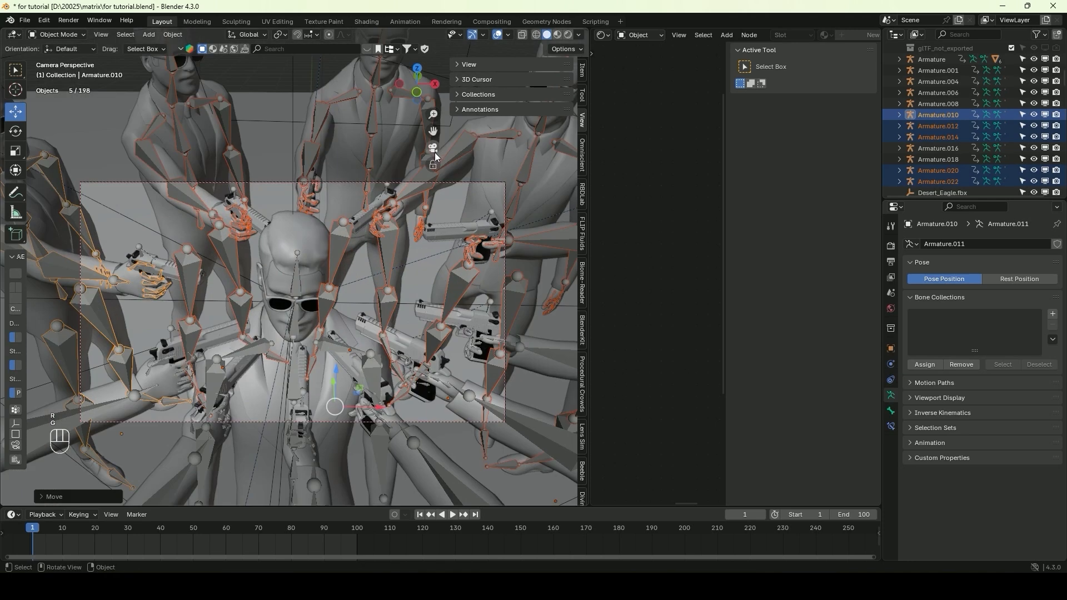
pyautogui.press('g')
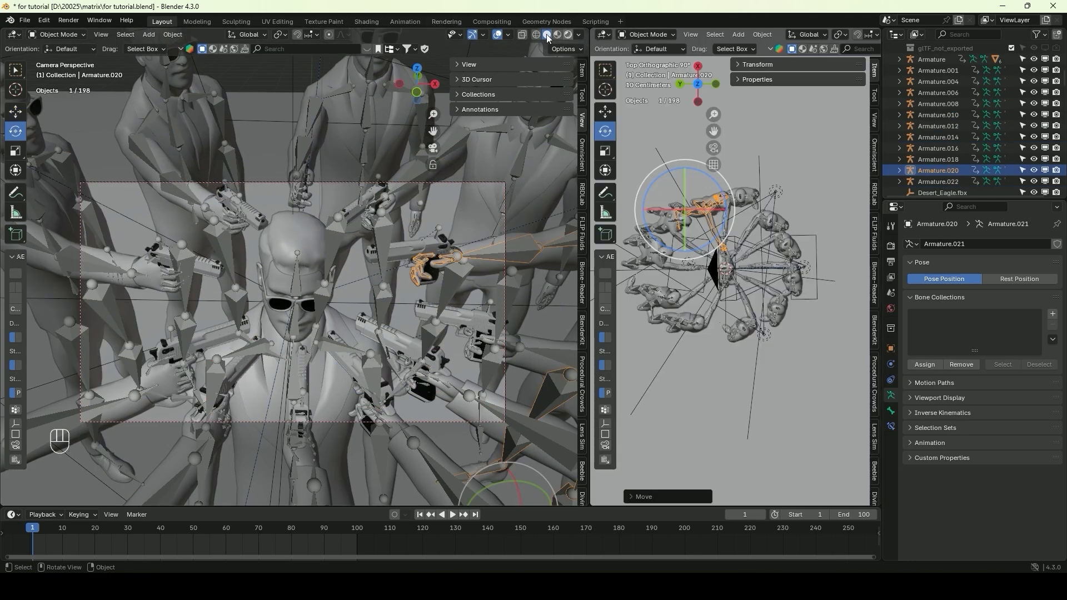
# Switch the camera view to Rendered shading and hide all the character armatures and Desert Eagle empties
pyautogui.click(568, 34)
pyautogui.click(944, 181)
pyautogui.scroll(3, 942, 130)
pyautogui.scroll(-2, 944, 133)
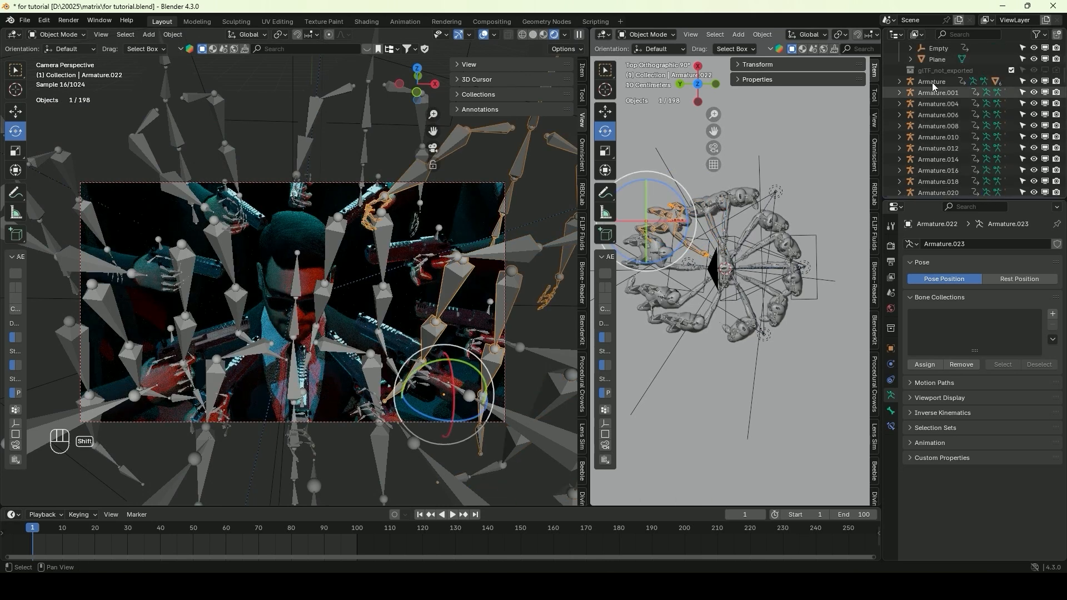
pyautogui.keyDown('shift'); pyautogui.click(933, 83); pyautogui.keyUp('shift')
pyautogui.moveTo(1033, 82); pyautogui.dragTo(1033, 193)
pyautogui.scroll(-4, 1033, 149)
pyautogui.click(1033, 117)
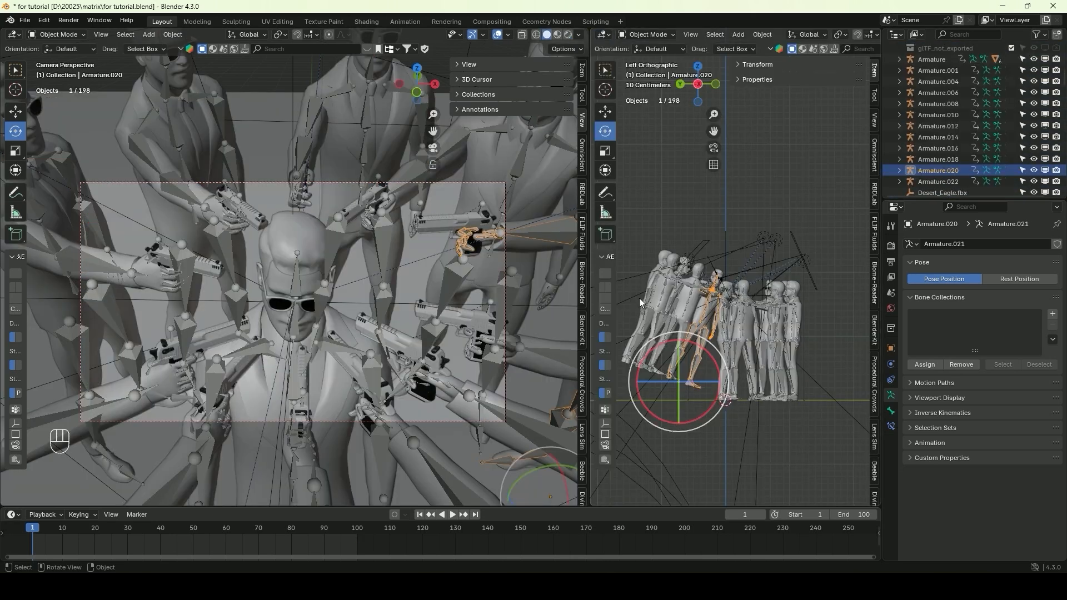
# Rotate Armature.020 in top view, move it so its gun aims at the centre character, and preview the animation
pyautogui.moveTo(640, 298); pyautogui.dragTo(728, 400, button='middle')
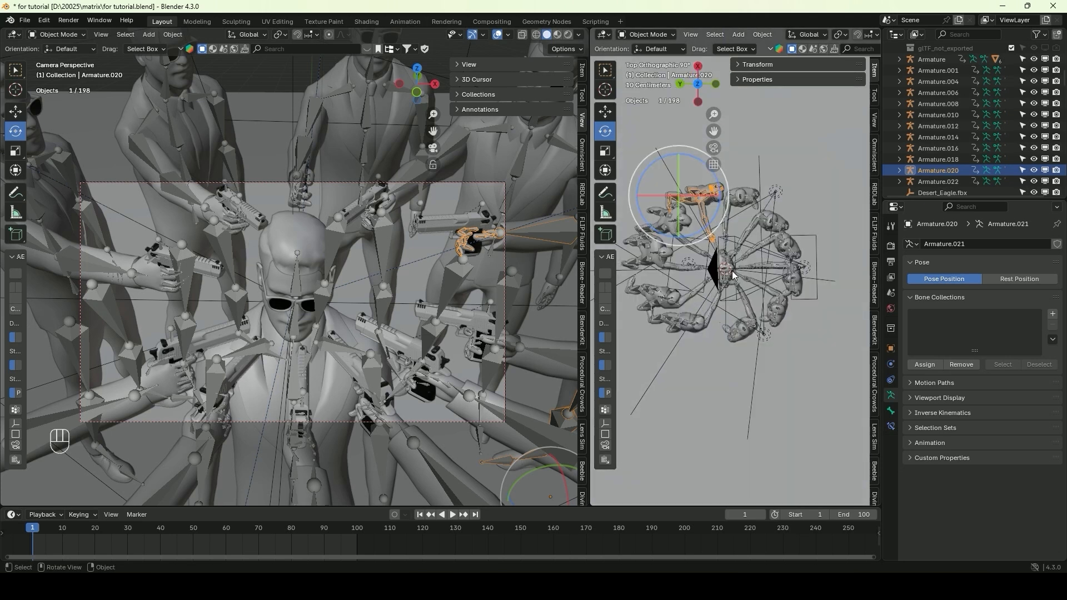
pyautogui.press('r')
pyautogui.click(745, 268)
pyautogui.press('g')
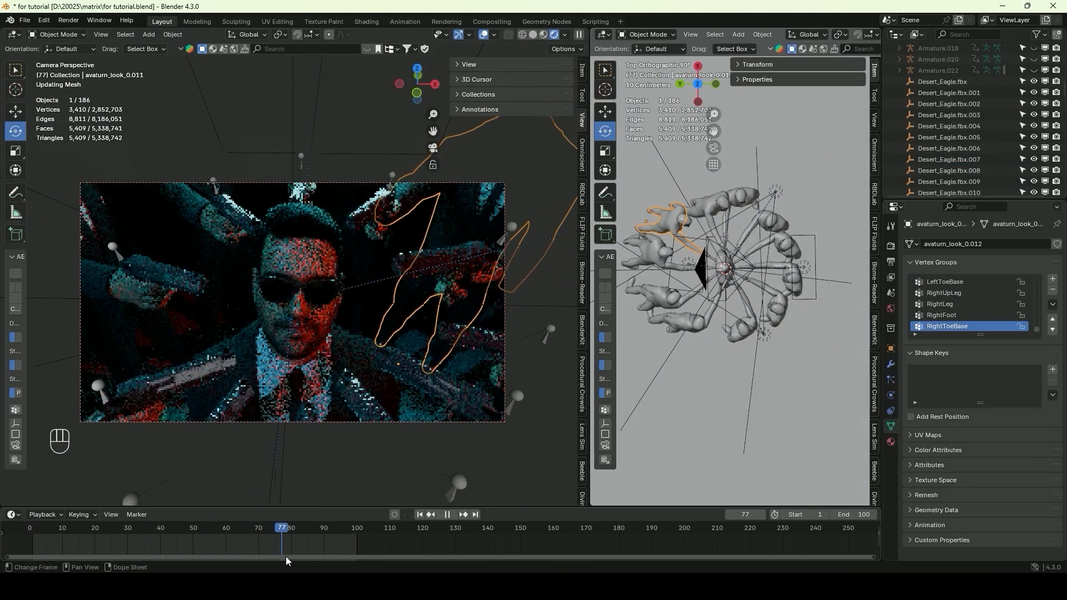
pyautogui.moveTo(286, 555); pyautogui.dragTo(361, 558)
pyautogui.press('space')
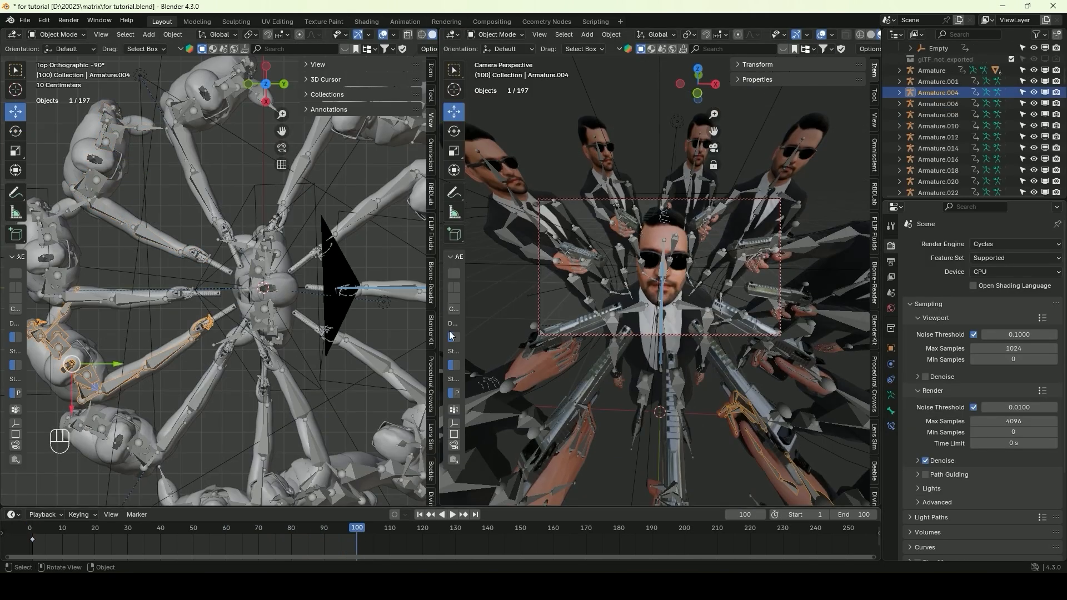
# Select the eleven surrounding armatures in top view and insert keyframes for them at frame 100
pyautogui.keyDown('shift'); pyautogui.click(383, 289); pyautogui.keyUp('shift')
pyautogui.keyDown('shift'); pyautogui.click(371, 217); pyautogui.keyUp('shift')
pyautogui.keyDown('shift'); pyautogui.click(306, 155); pyautogui.keyUp('shift')
pyautogui.keyDown('shift'); pyautogui.click(144, 226); pyautogui.keyUp('shift')
pyautogui.keyDown('shift'); pyautogui.click(170, 286); pyautogui.keyUp('shift')
pyautogui.keyDown('shift'); pyautogui.click(147, 365); pyautogui.keyUp('shift')
pyautogui.keyDown('shift'); pyautogui.click(206, 386); pyautogui.keyUp('shift')
pyautogui.keyDown('shift'); pyautogui.click(295, 398); pyautogui.keyUp('shift')
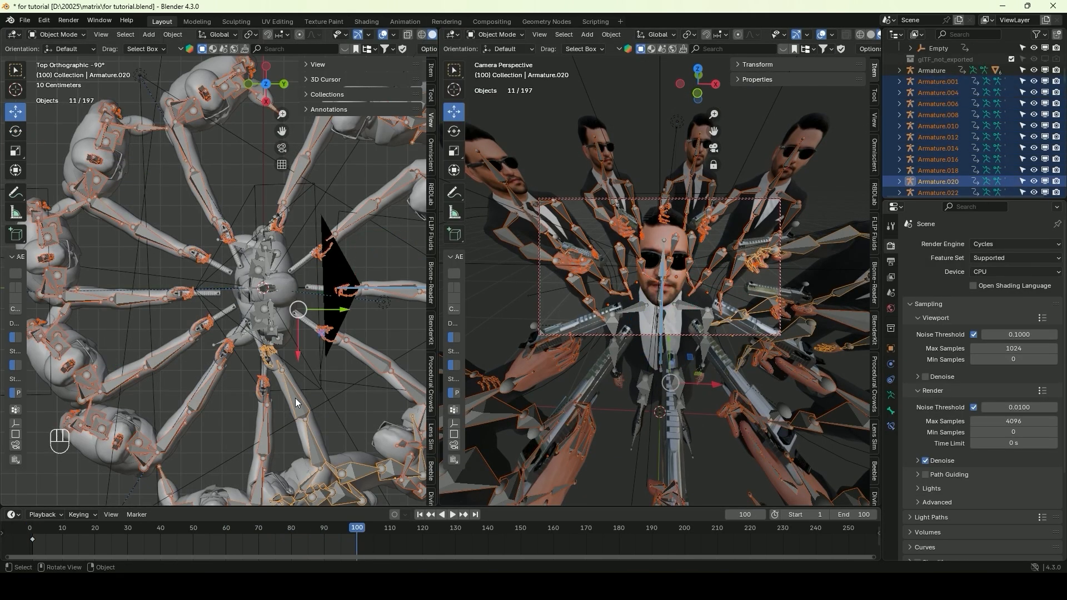
pyautogui.press('i')
# At frame 1, start pulling the surrounding armatures away from the centre character in top view, including Armature.006
pyautogui.moveTo(360, 529); pyautogui.dragTo(32, 530)
pyautogui.click(148, 297)
pyautogui.press('g')
pyautogui.click(125, 297)
pyautogui.click(161, 236)
# Move more of the surrounding armatures outward from the centre character at frame 1, with Auto Keying on
pyautogui.press('g')
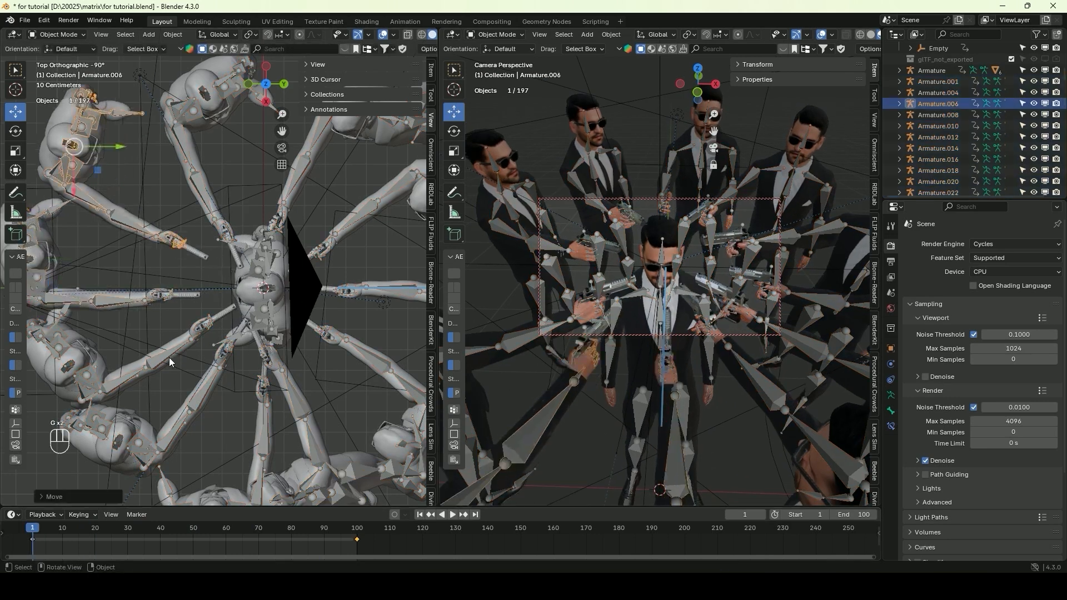
pyautogui.click(148, 262)
pyautogui.click(221, 388)
pyautogui.click(264, 398)
pyautogui.press('g')
pyautogui.click(252, 409)
pyautogui.click(285, 383)
pyautogui.press('g')
pyautogui.click(299, 395)
pyautogui.click(344, 346)
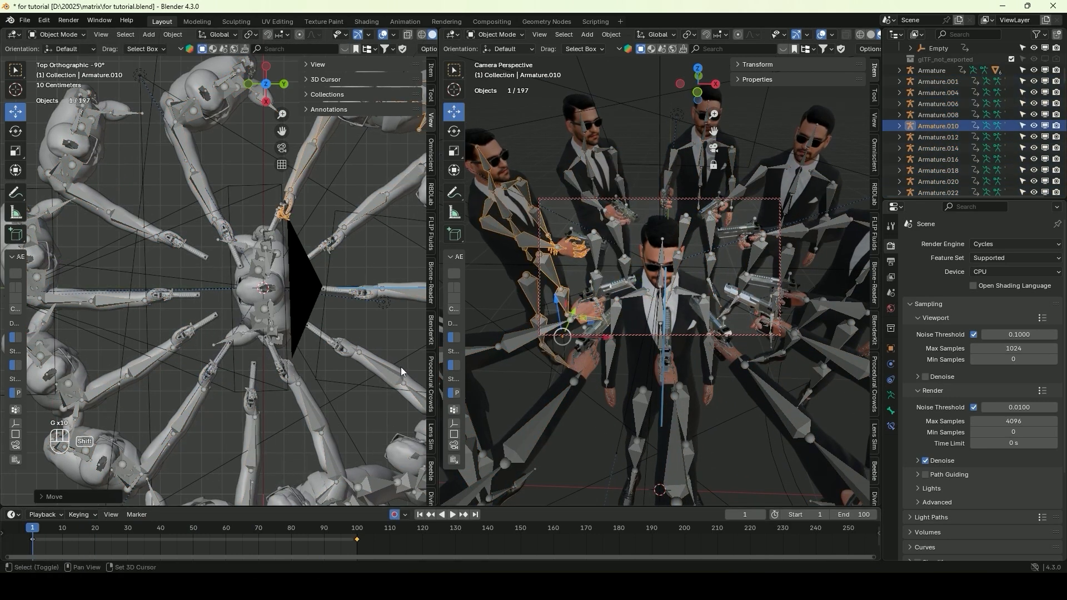
pyautogui.click(226, 223)
pyautogui.press('g')
pyautogui.click(226, 214)
# Select the eleven surrounding armatures and all their keyframes, apply a keyframe option to them, and replay the animation from frame 1
pyautogui.keyDown('shift'); pyautogui.click(287, 206); pyautogui.keyUp('shift')
pyautogui.keyDown('shift'); pyautogui.click(339, 346); pyautogui.keyUp('shift')
pyautogui.keyDown('shift'); pyautogui.click(186, 333); pyautogui.keyUp('shift')
pyautogui.keyDown('shift'); pyautogui.click(176, 240); pyautogui.keyUp('shift')
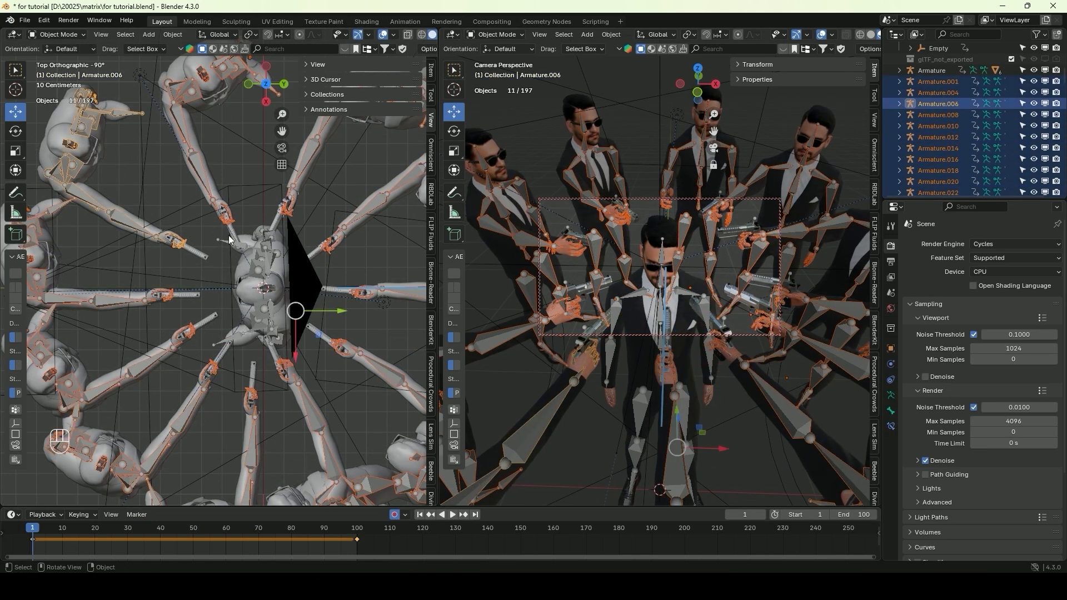
pyautogui.press('space')
pyautogui.press('space')
pyautogui.press('a')
pyautogui.rightClick(350, 535)
pyautogui.click(404, 503)
pyautogui.click(33, 529)
pyautogui.press('space')
pyautogui.press('space')
# At frame 100, reposition individual surrounding armatures in top view, nudging Armature.010 by about 0.02 m
pyautogui.click(358, 527)
pyautogui.click(168, 340)
pyautogui.press('g')
pyautogui.click(167, 295)
pyautogui.press('g')
pyautogui.click(295, 187)
pyautogui.press('g')
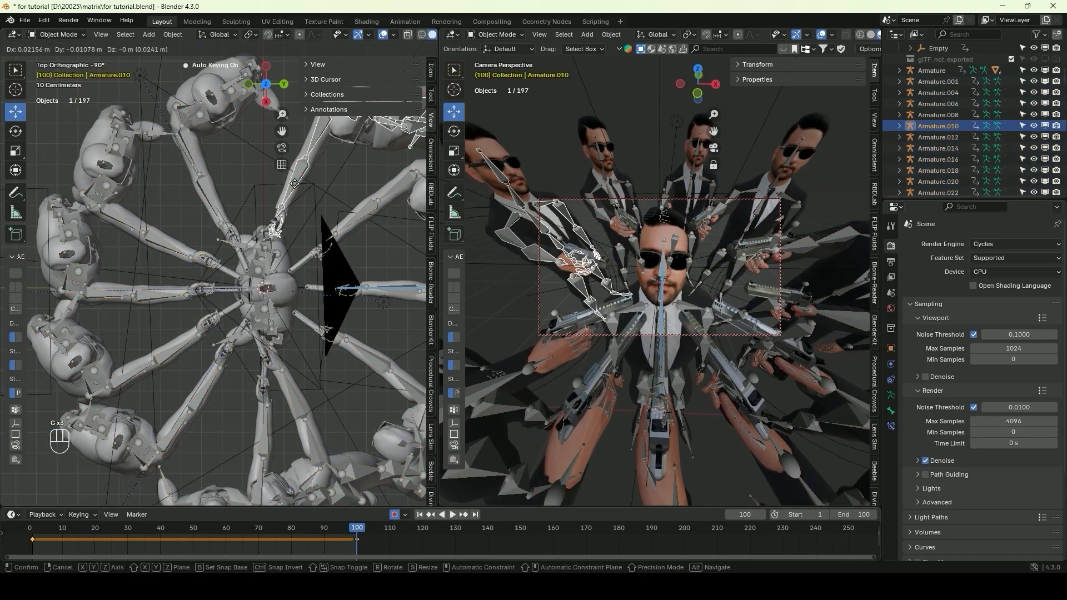
pyautogui.click(353, 224)
# Reposition further surrounding armatures at frame 100, shifting Armature.020 by about 0.1 m
pyautogui.click(369, 287)
pyautogui.press('g')
pyautogui.click(662, 230)
pyautogui.click(399, 472)
pyautogui.click(323, 403)
pyautogui.press('g')
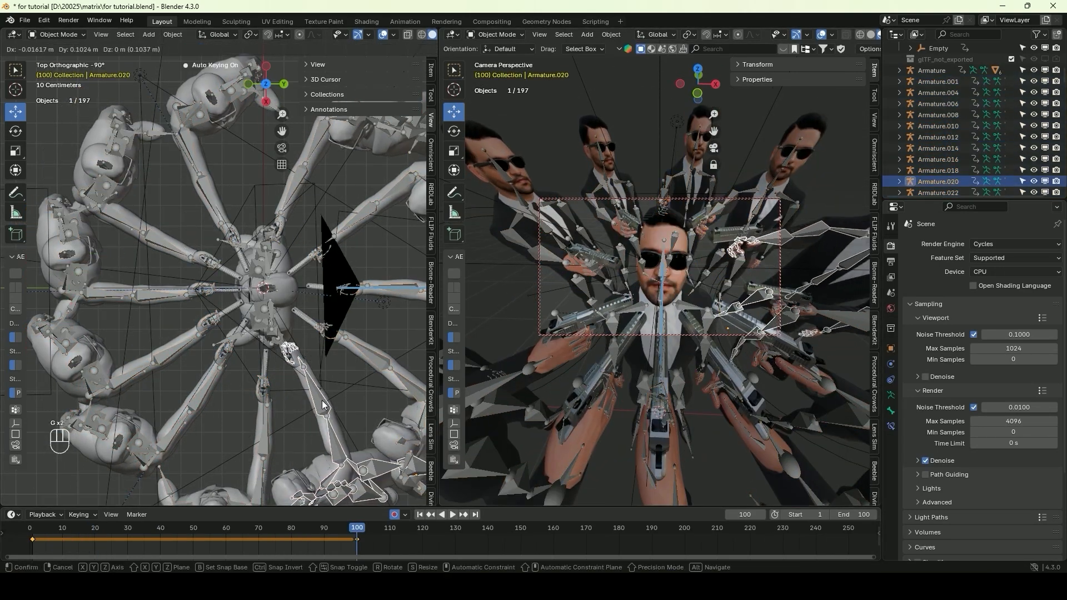
pyautogui.click(321, 400)
# Hide all the character armatures through the Outliner and play back the animation
pyautogui.click(871, 35)
pyautogui.keyDown('shift'); pyautogui.click(941, 71); pyautogui.keyUp('shift')
pyautogui.press('h')
pyautogui.scroll(-3, 922, 172)
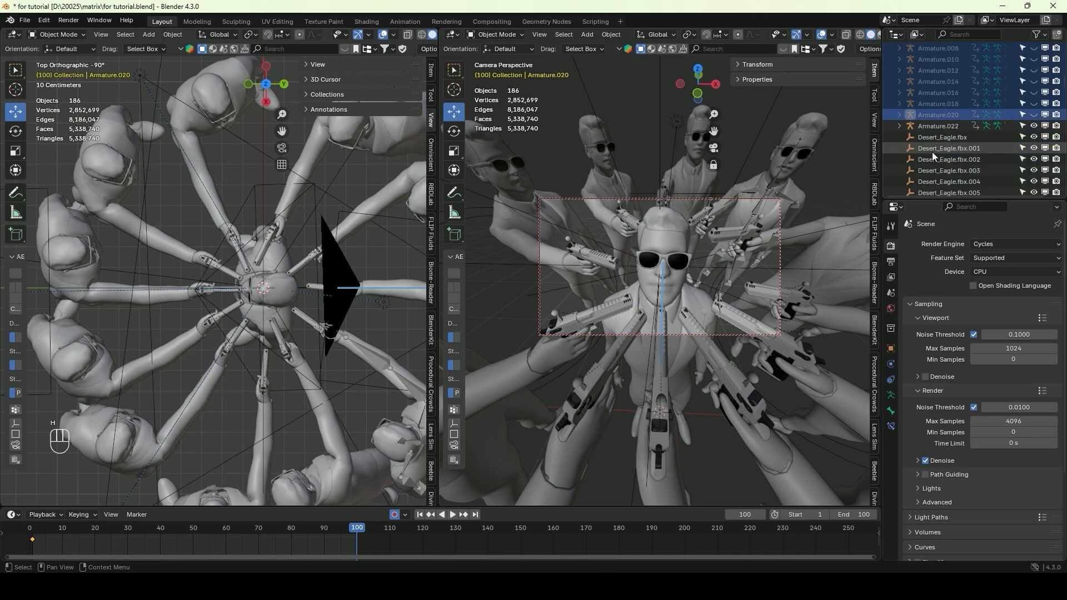
pyautogui.click(934, 127)
pyautogui.press('h')
pyautogui.click(453, 515)
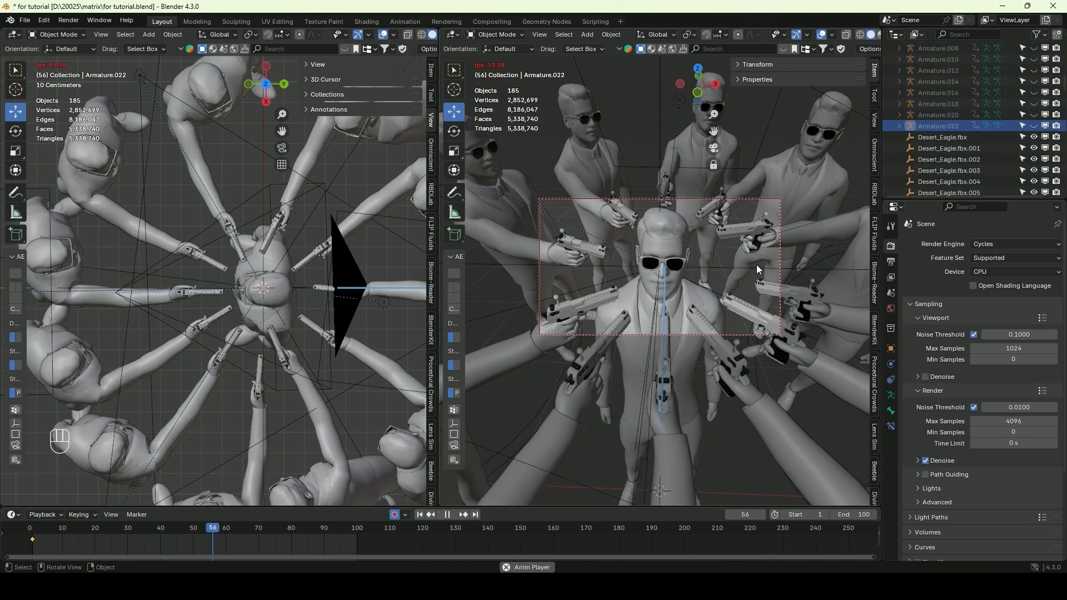
pyautogui.press('Escape')
# Add a cube, scale it up to enclose the characters and camera, and raise it by about 2 m
pyautogui.click(148, 35)
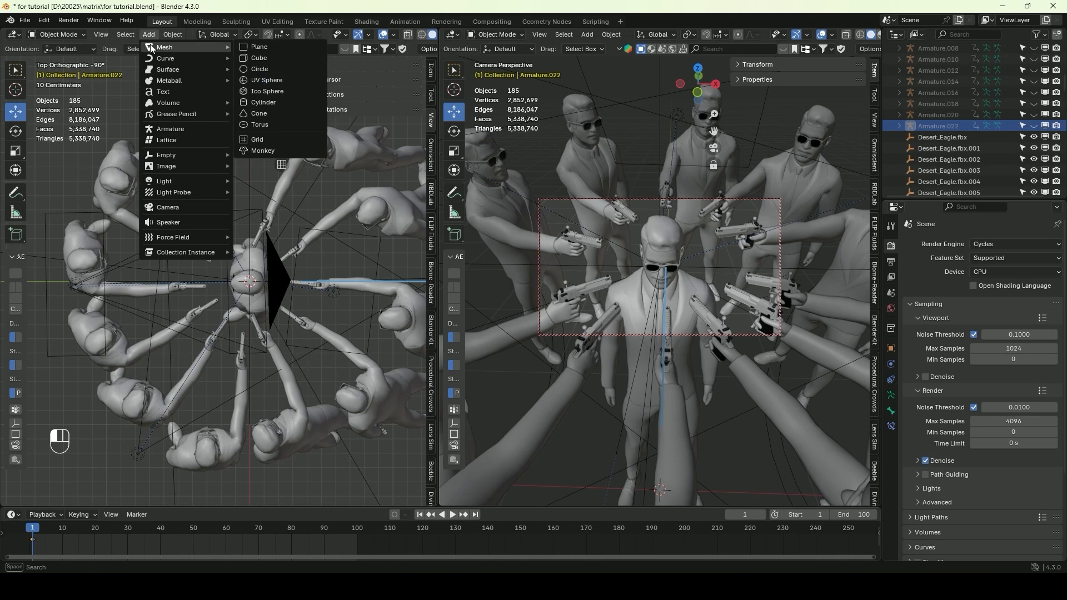
pyautogui.click(151, 35)
pyautogui.moveTo(202, 48)
pyautogui.click(269, 59)
pyautogui.scroll(-3, 278, 286)
pyautogui.moveTo(280, 303); pyautogui.dragTo(266, 205, button='middle')
pyautogui.scroll(-6, 264, 245)
pyautogui.press('s')
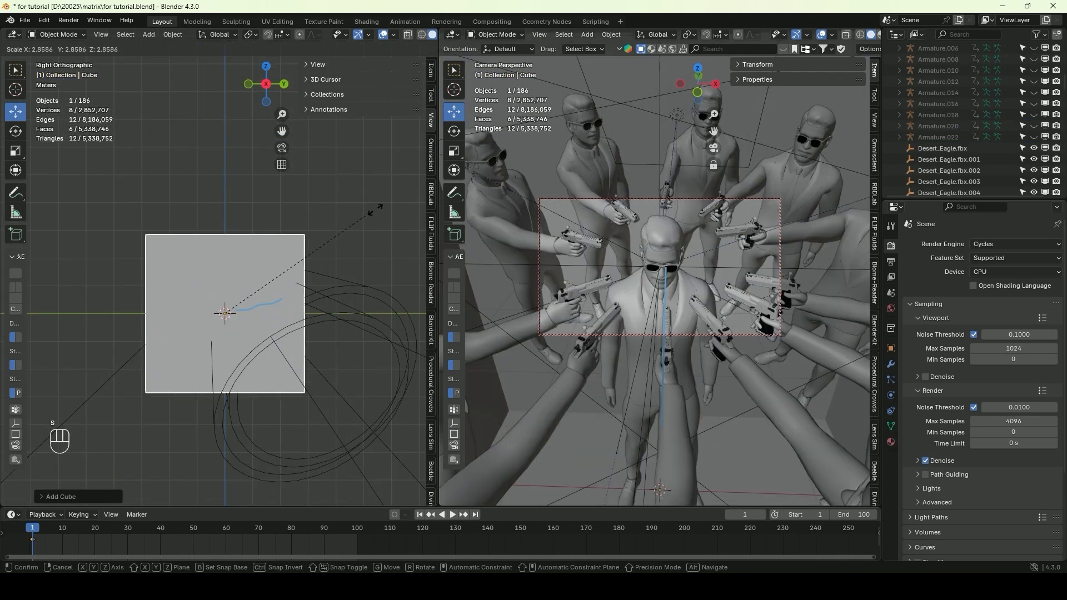
pyautogui.click(252, 147)
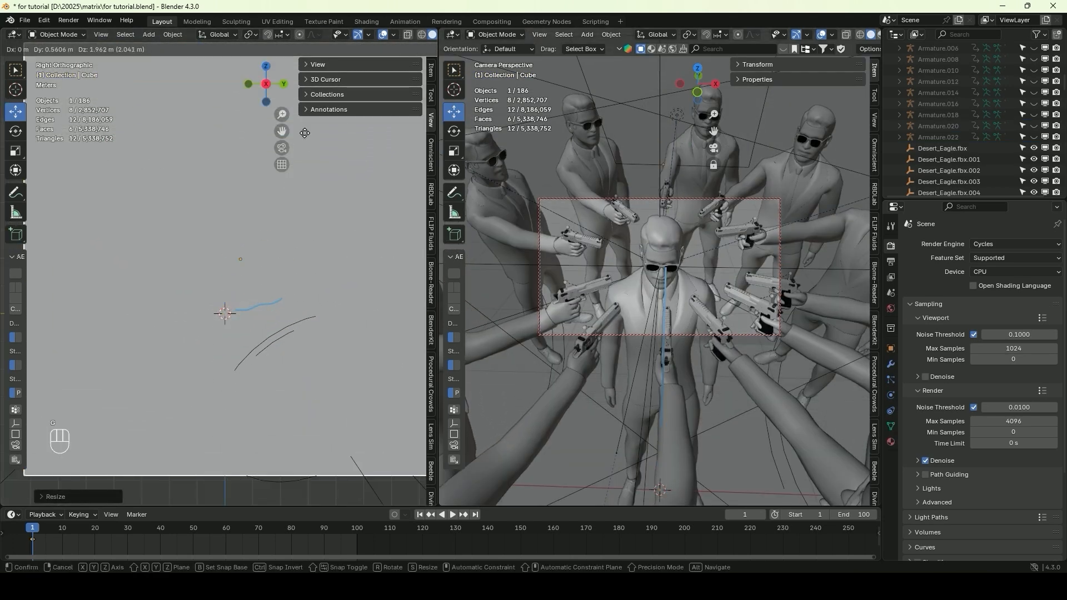
pyautogui.scroll(-4, 261, 150)
# Show one viewport in camera view with Rendered shading and change the other viewport to the Shader Editor
pyautogui.press('KP_0')
pyautogui.moveTo(439, 194); pyautogui.dragTo(512, 184)
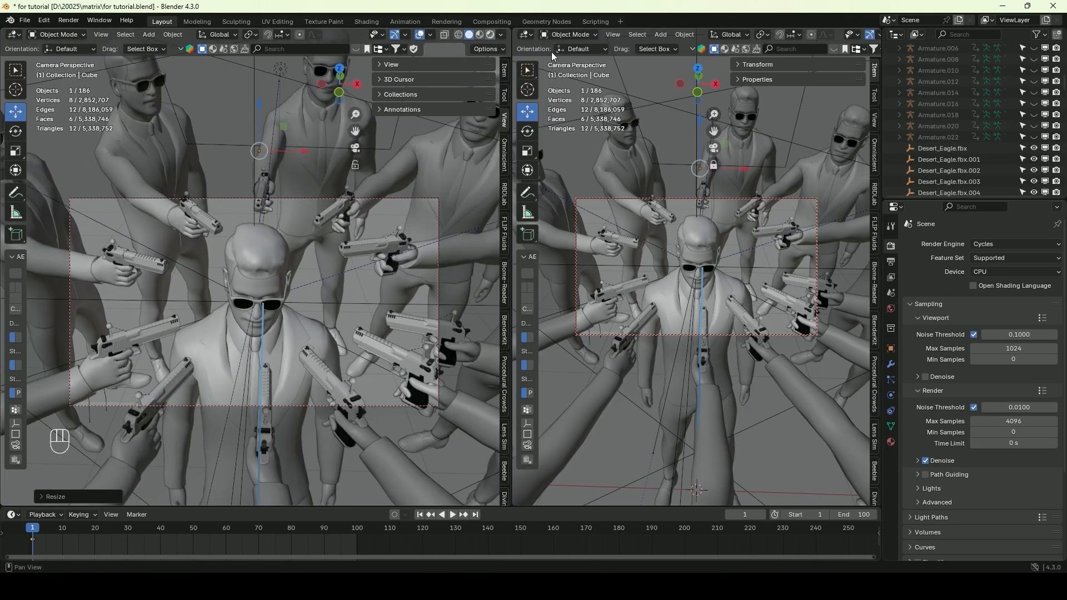
pyautogui.click(476, 35)
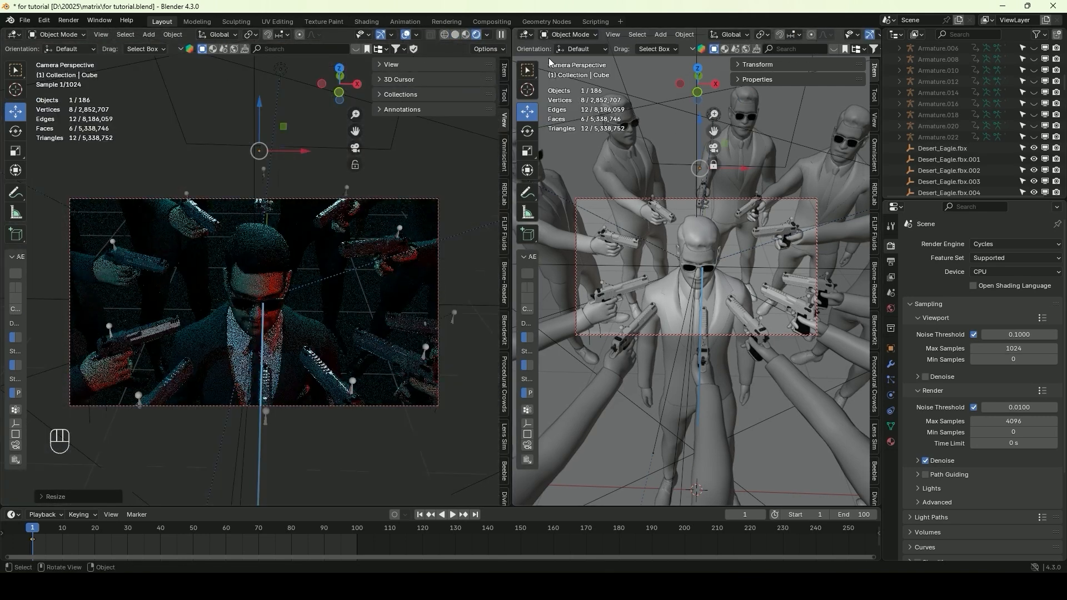
pyautogui.click(528, 35)
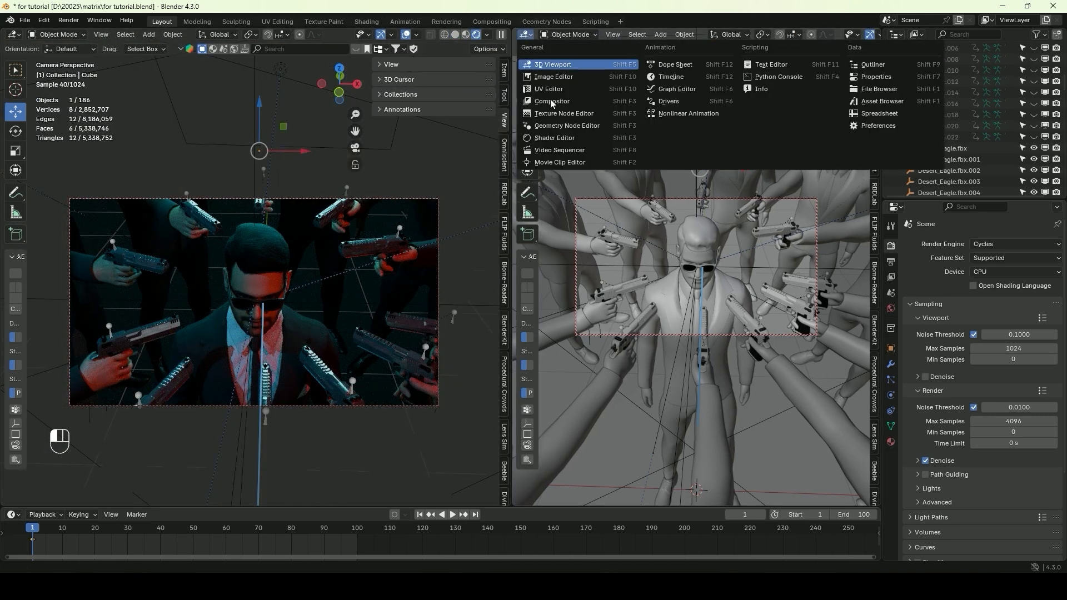
pyautogui.click(583, 146)
# Create a new material on the cube and replace its Principled BSDF with a Principled Volume connected to the Volume output
pyautogui.click(807, 37)
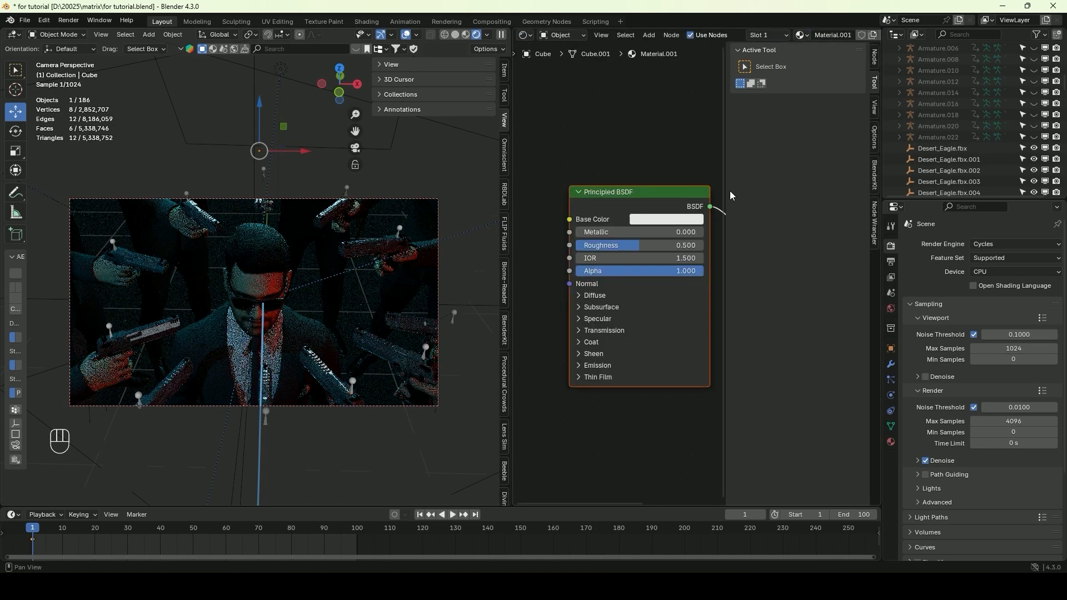
pyautogui.moveTo(721, 195); pyautogui.dragTo(834, 184)
pyautogui.click(658, 193)
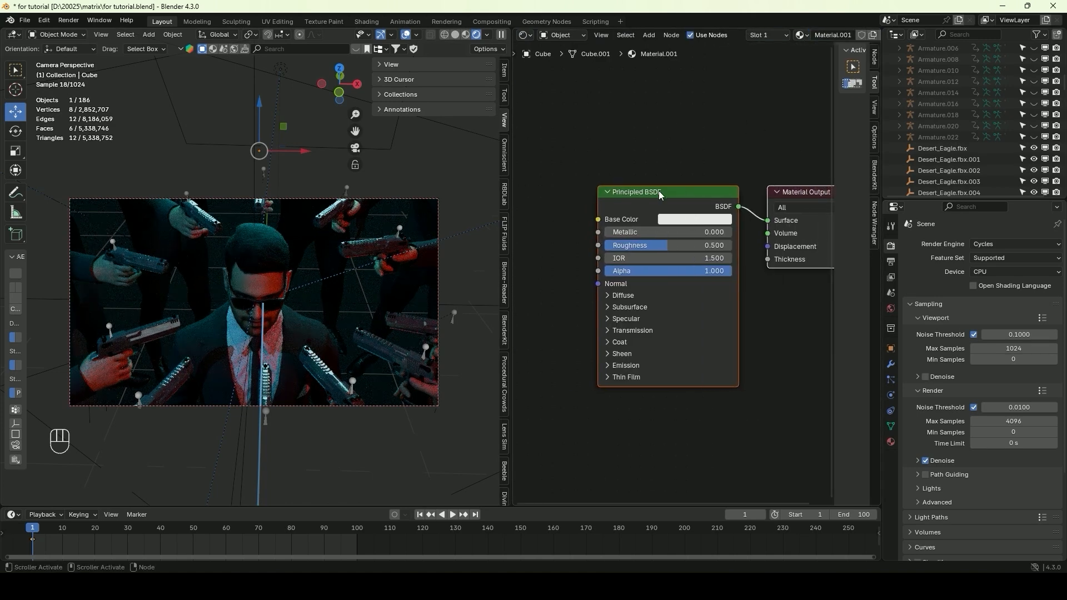
pyautogui.press('Delete')
pyautogui.hotkey('shift', 'a')
pyautogui.write('volume')
pyautogui.click(716, 232)
pyautogui.click(716, 216)
pyautogui.moveTo(765, 235); pyautogui.dragTo(706, 249)
# Set the Principled Volume's density to 0.05 and its colour to teal (#4EAABB)
pyautogui.click(711, 250)
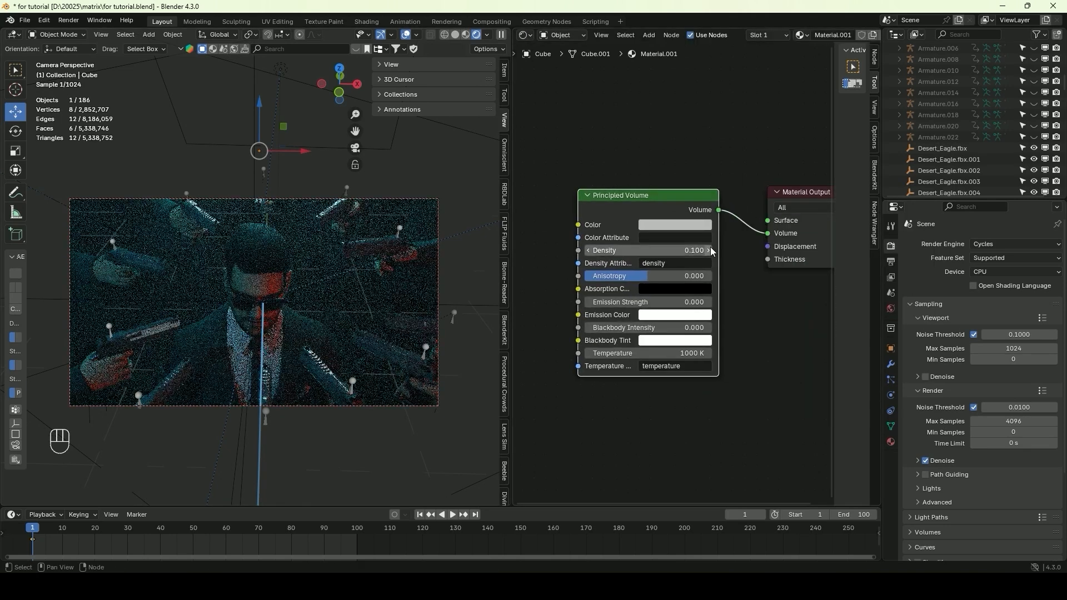
pyautogui.click(664, 248)
pyautogui.write('0.05')
pyautogui.press('Return')
pyautogui.click(688, 225)
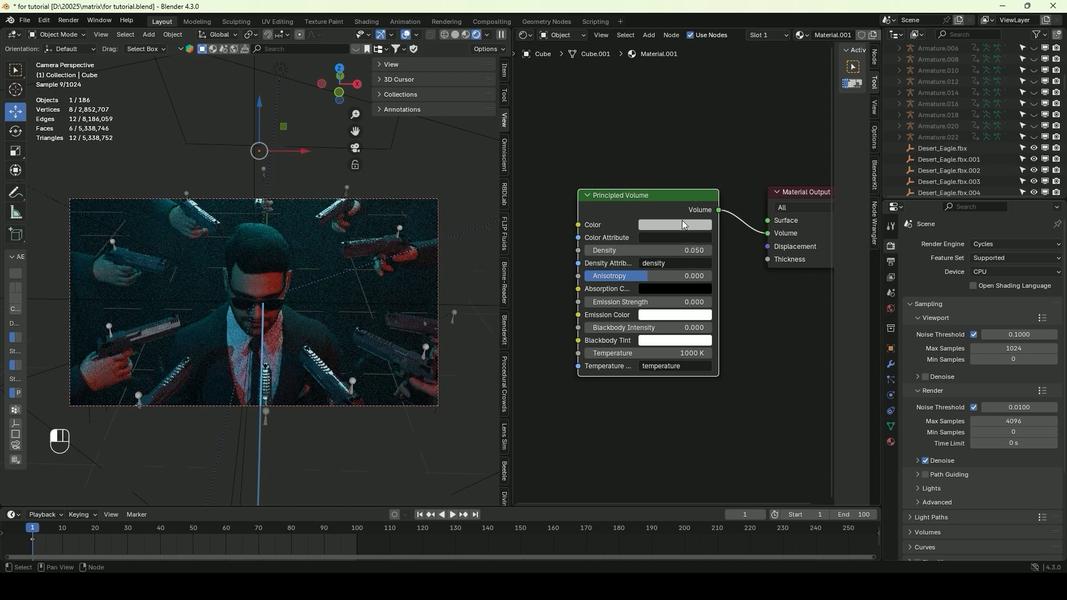
pyautogui.moveTo(693, 77); pyautogui.dragTo(695, 55)
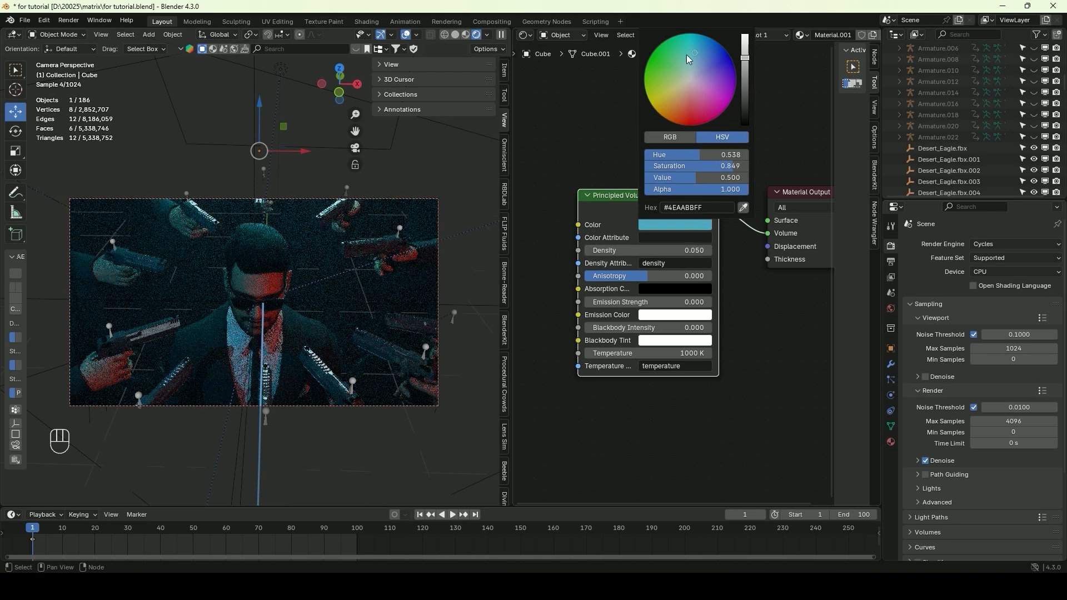
# Set the Principled Volume's density to 0.1 and shift its colour to blue (#1D71BB)
pyautogui.click(681, 246)
pyautogui.write('0.1')
pyautogui.press('Return')
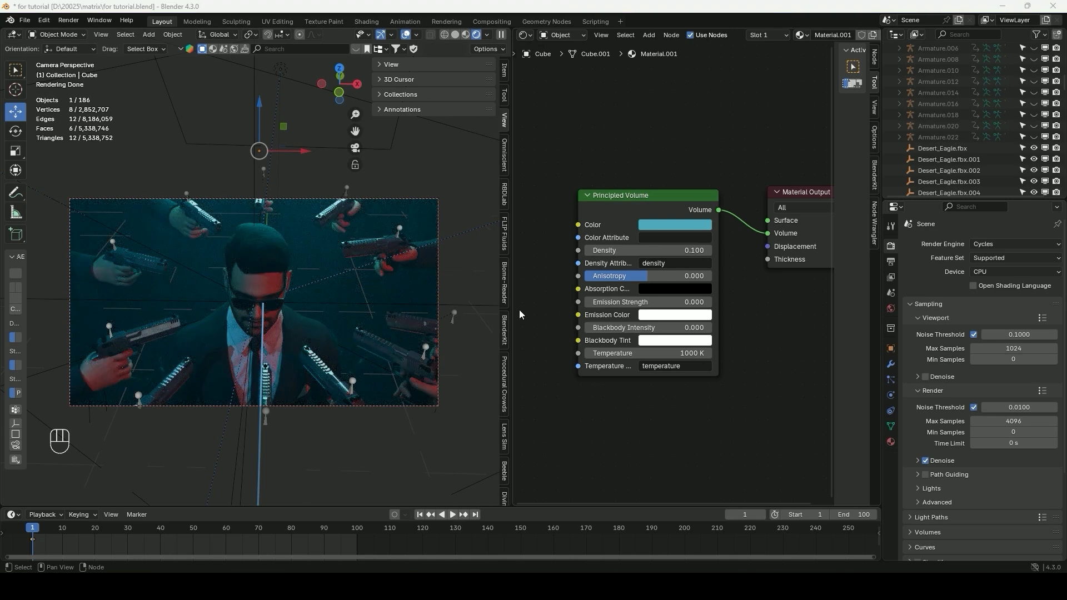
pyautogui.click(690, 223)
pyautogui.moveTo(696, 52); pyautogui.dragTo(706, 46)
# Set the Principled Volume's density to 0.11 and adjust its colour to a slightly lighter blue
pyautogui.click(708, 250)
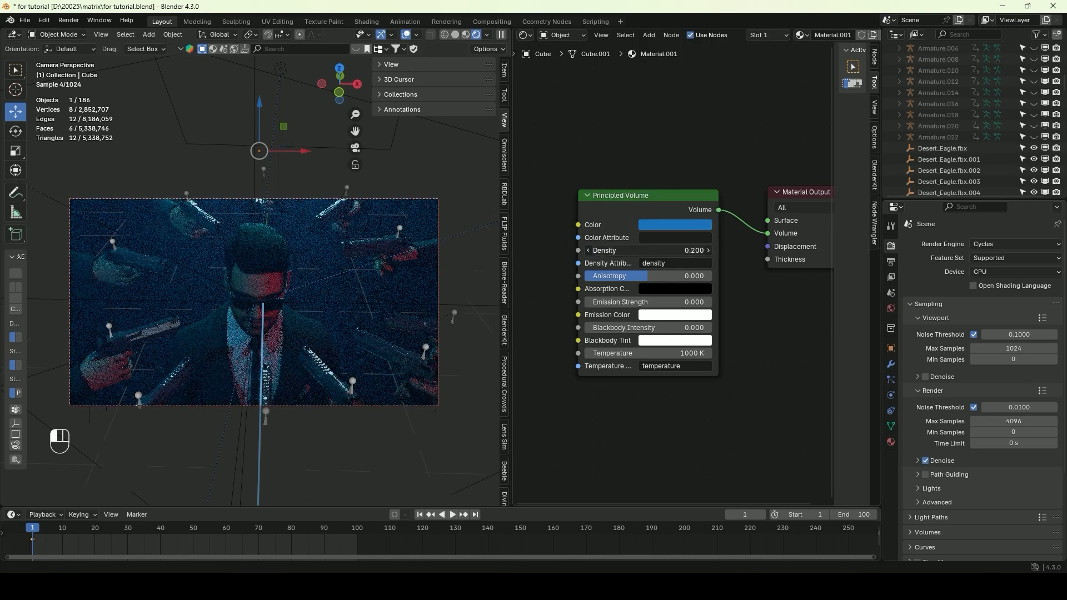
pyautogui.write('10')
pyautogui.press('Return')
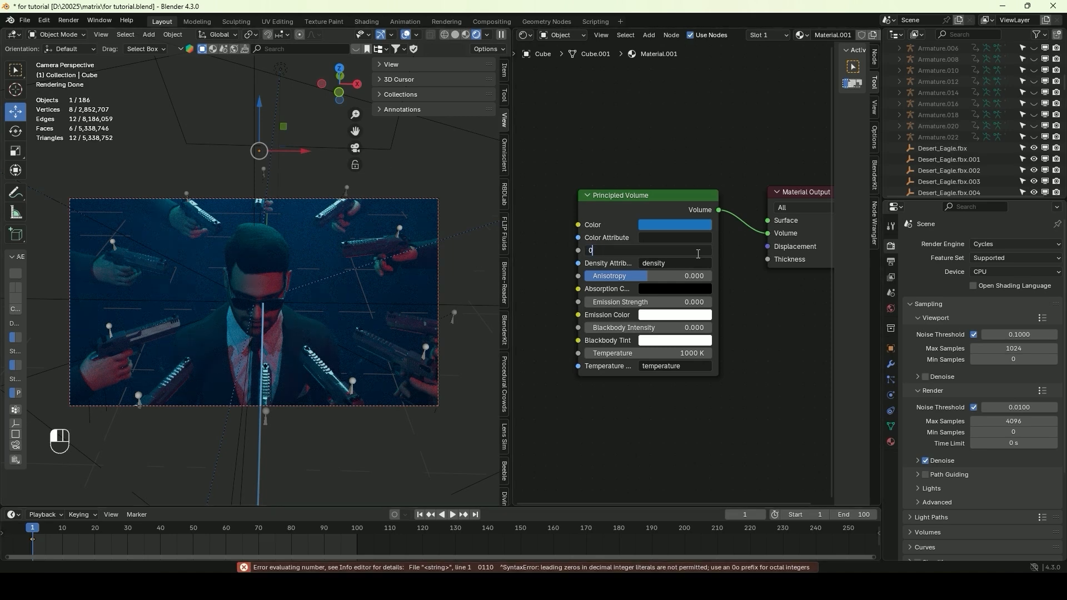
pyautogui.press('Return')
pyautogui.click(675, 225)
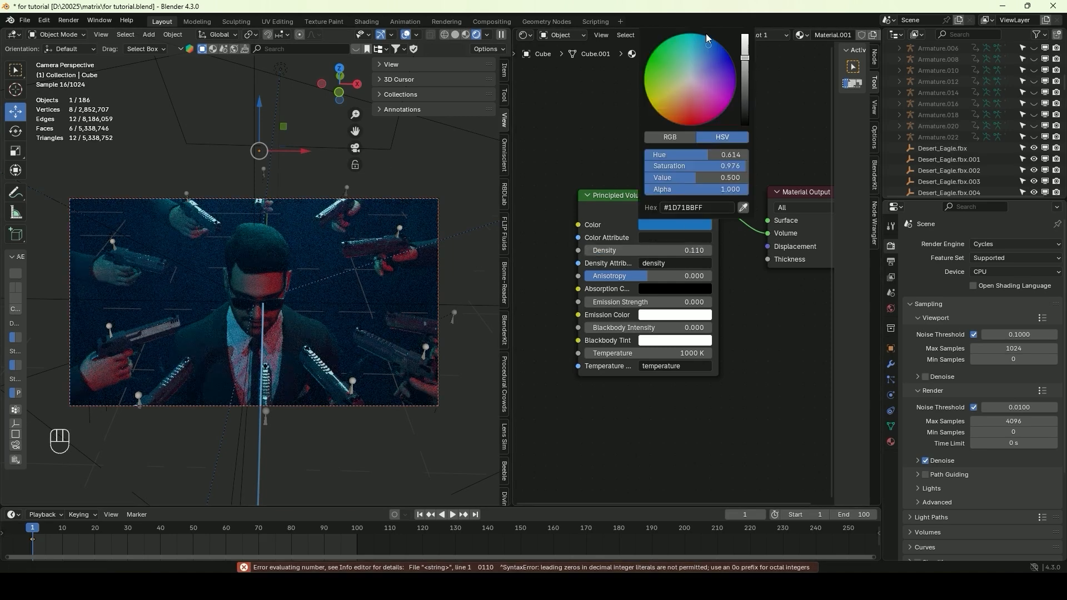
# Set the render's max samples to 100 and render the image at frame 82
pyautogui.moveTo(184, 533); pyautogui.dragTo(298, 539)
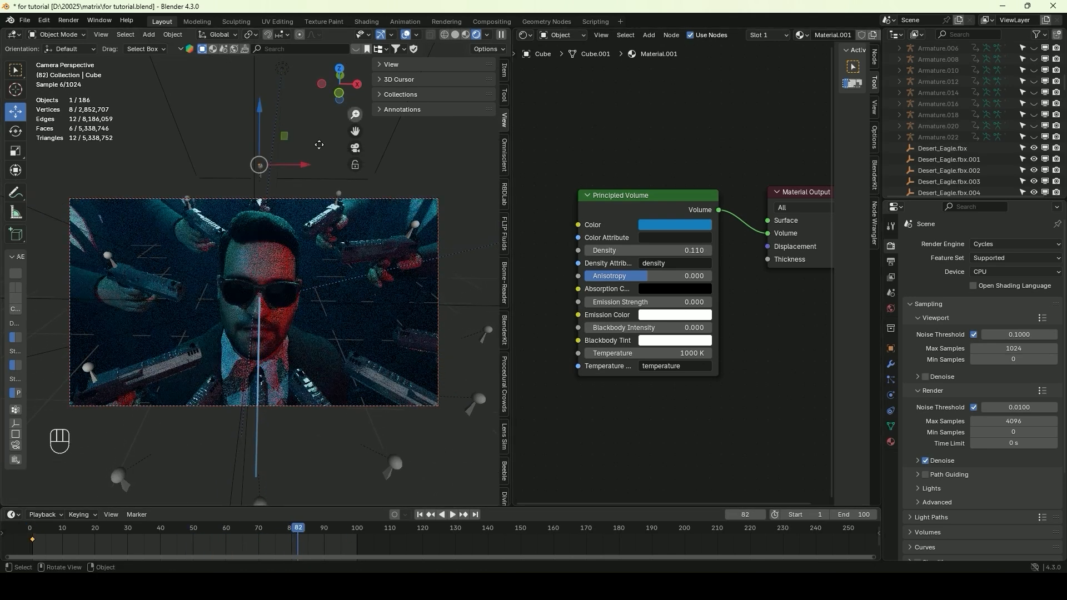
pyautogui.click(69, 21)
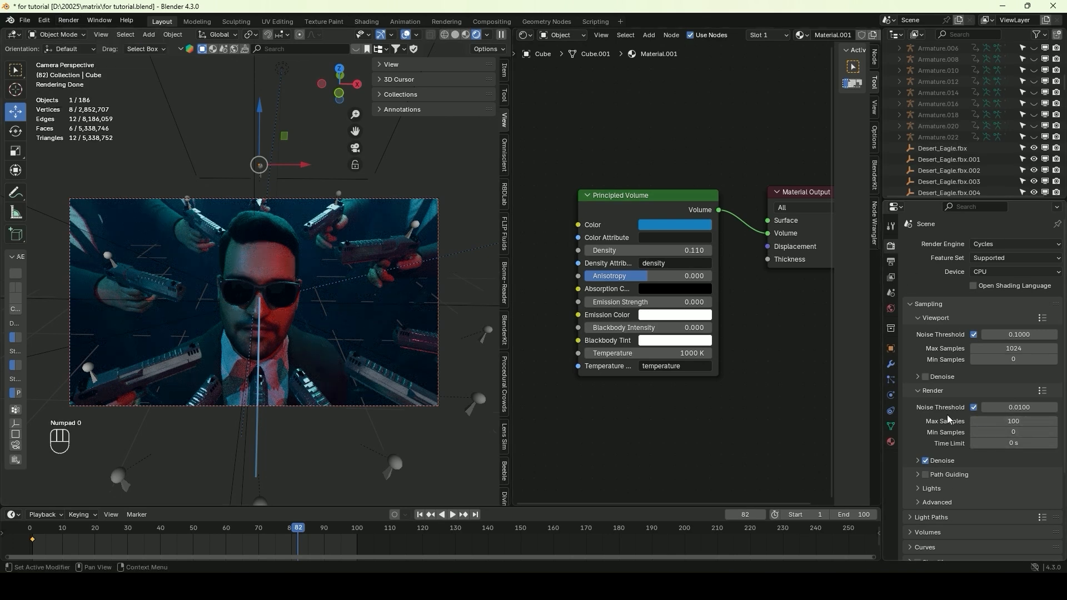
pyautogui.click(891, 261)
pyautogui.click(73, 21)
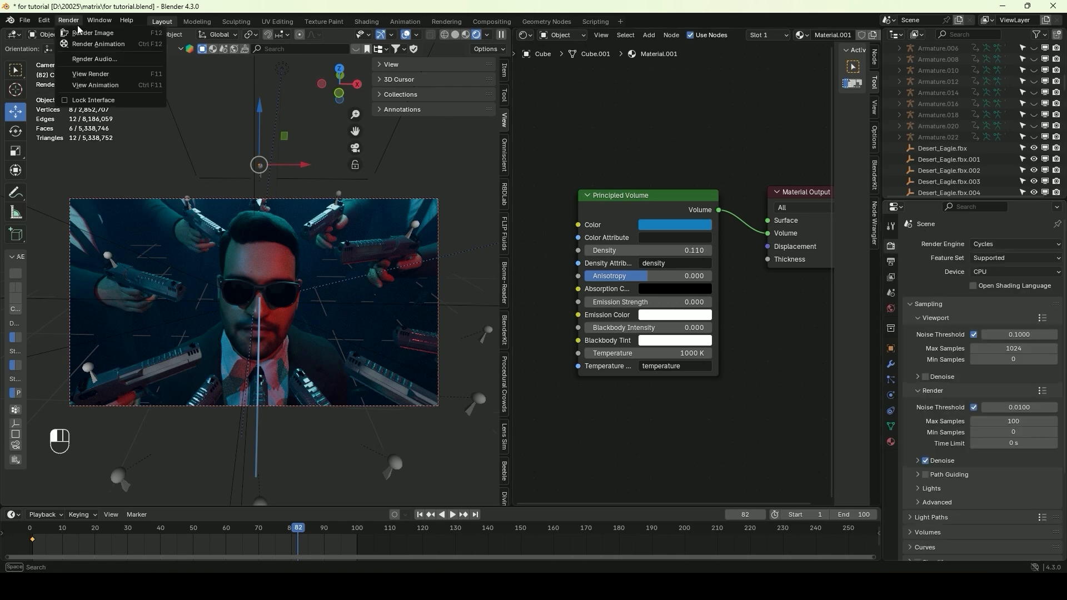
pyautogui.click(80, 32)
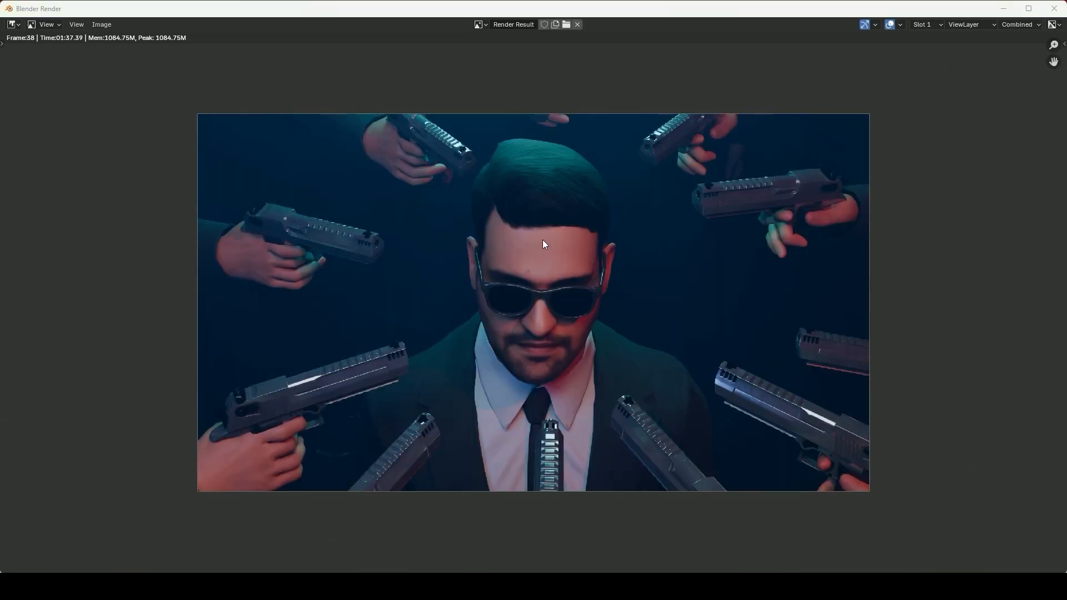
pyautogui.scroll(2, 498, 289)
pyautogui.scroll(-1, 492, 283)
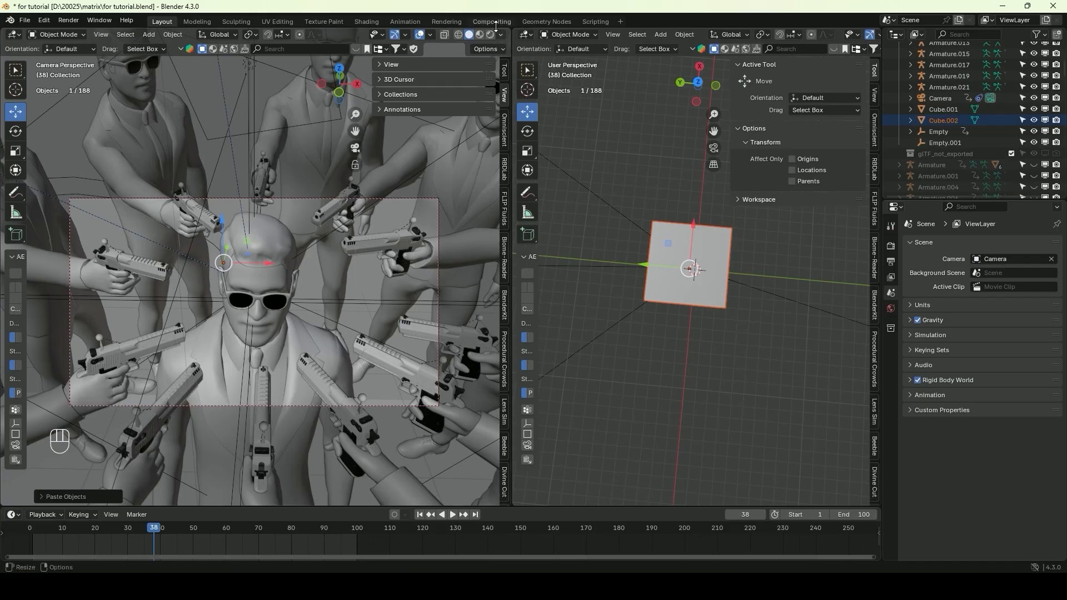
# Open the Compositing workspace, enable Use Nodes, and spread the Render Layers and Composite nodes apart
pyautogui.click(492, 21)
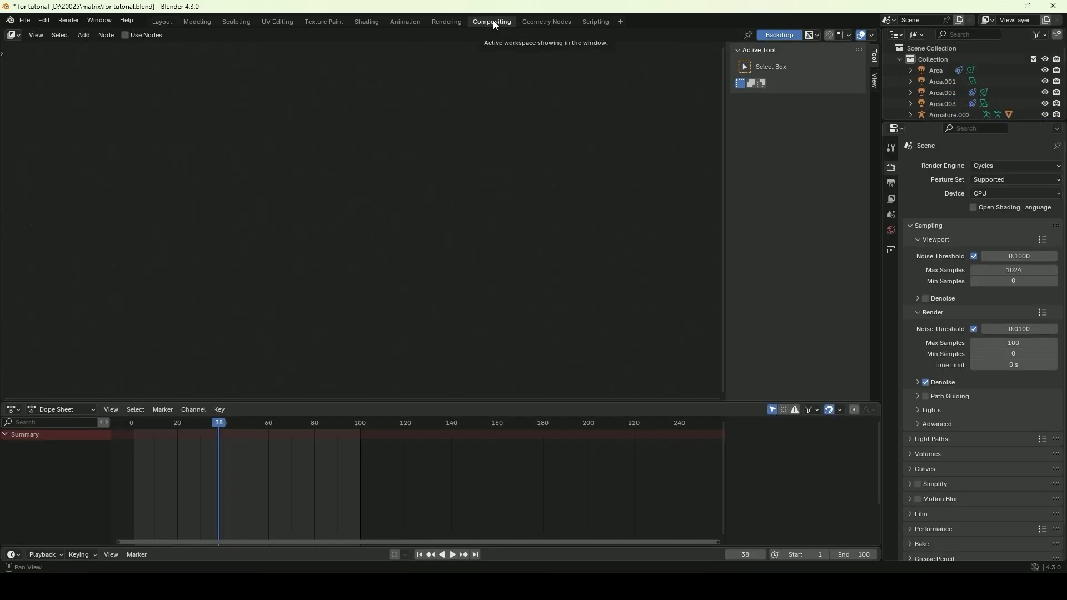
pyautogui.click(125, 35)
pyautogui.moveTo(317, 134); pyautogui.dragTo(293, 135, button='middle')
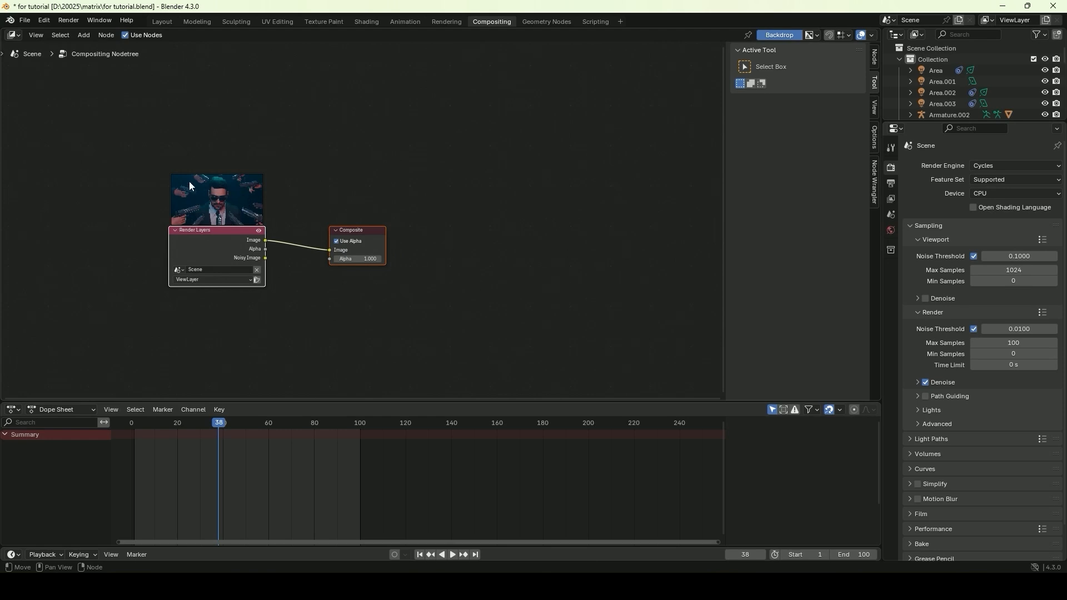
pyautogui.moveTo(380, 234); pyautogui.dragTo(572, 233)
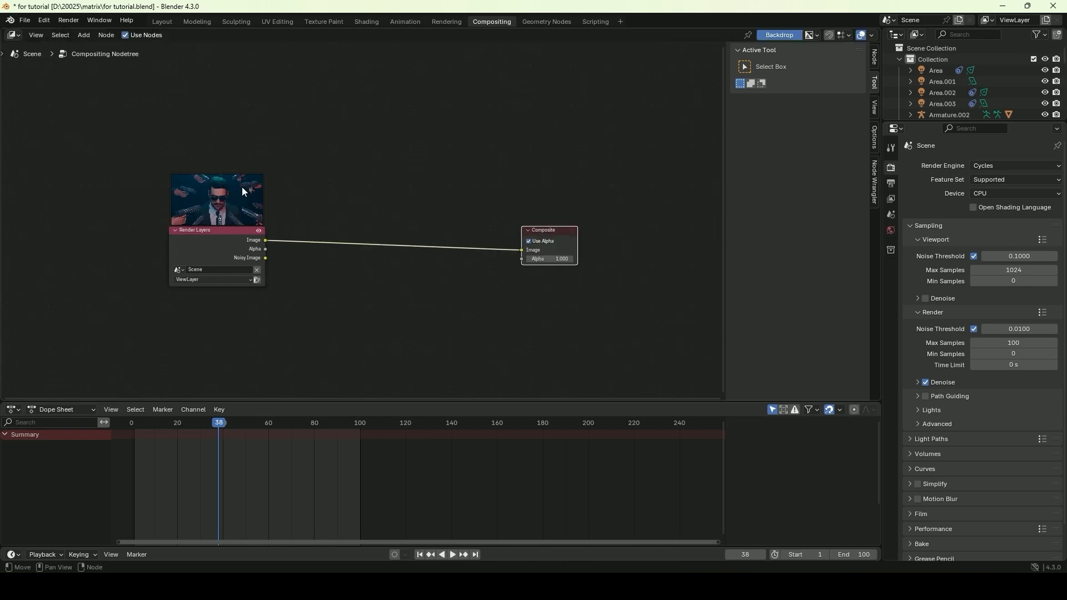
pyautogui.moveTo(211, 231); pyautogui.dragTo(179, 230)
# Add a Viewer node below the Composite node and feed it the Render Layers image output
pyautogui.hotkey('shift', 'a')
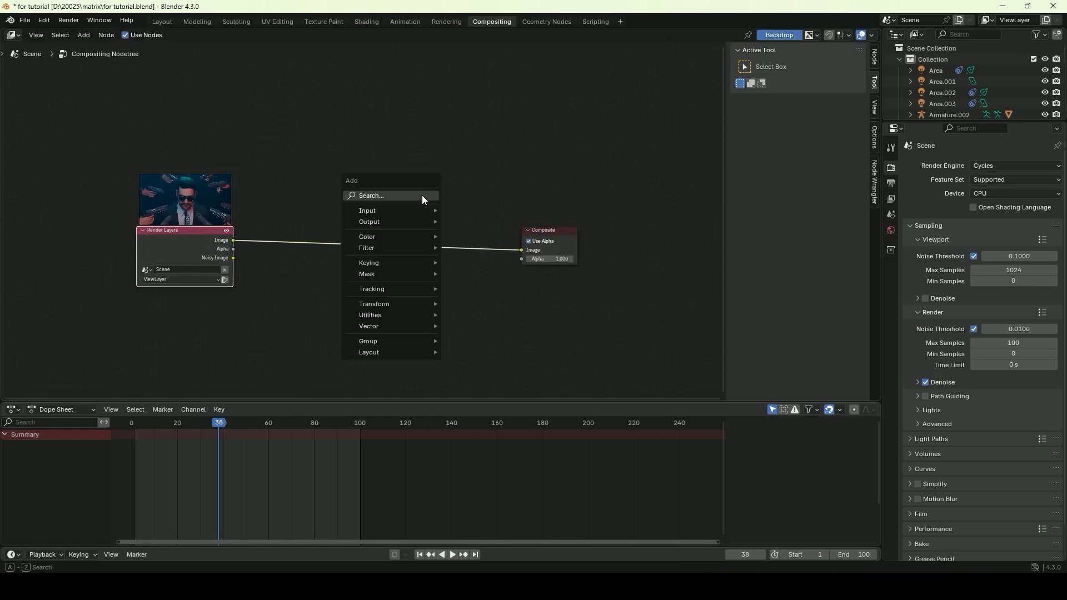
pyautogui.click(422, 195)
pyautogui.write('viewer')
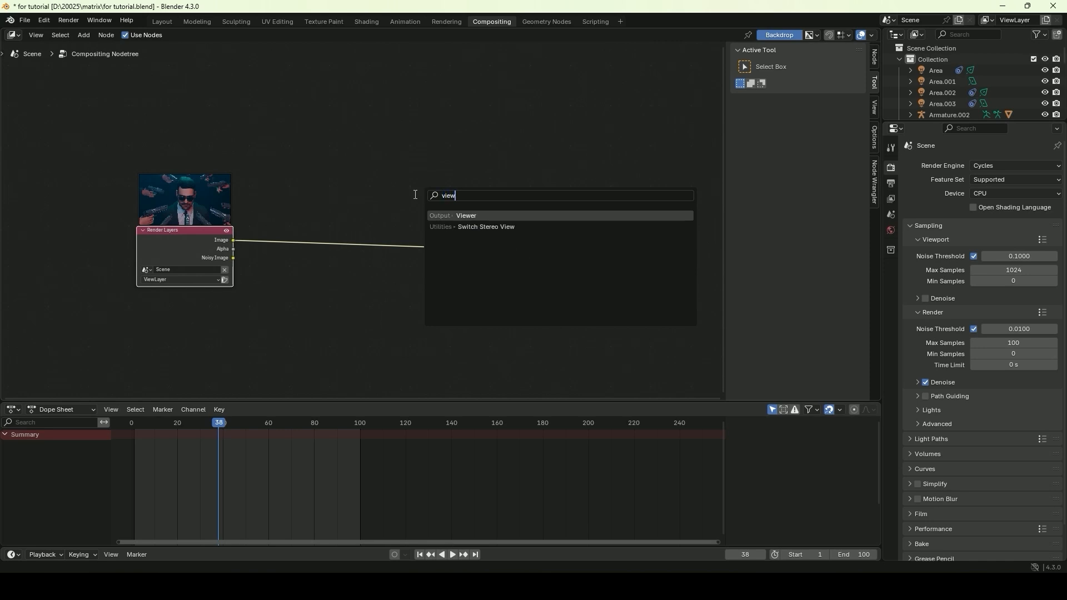
pyautogui.press('Return')
pyautogui.click(469, 290)
pyautogui.moveTo(248, 251); pyautogui.dragTo(257, 250)
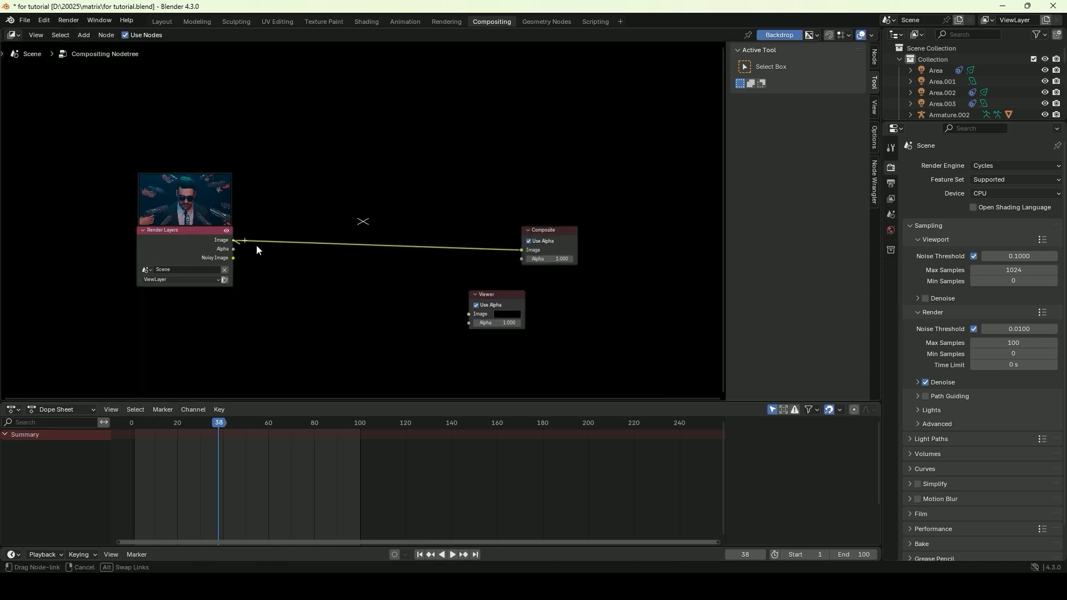
pyautogui.moveTo(469, 310); pyautogui.dragTo(470, 314)
# Move the Viewer node aside and shrink the backdrop until the whole rendered frame fits in the node editor
pyautogui.scroll(-1, 491, 185)
pyautogui.scroll(2, 452, 198)
pyautogui.scroll(-3, 444, 197)
pyautogui.scroll(3, 433, 193)
pyautogui.scroll(-3, 427, 195)
pyautogui.scroll(3, 423, 186)
pyautogui.scroll(-2, 405, 185)
pyautogui.scroll(2, 409, 176)
pyautogui.hotkey('alt', 'v')
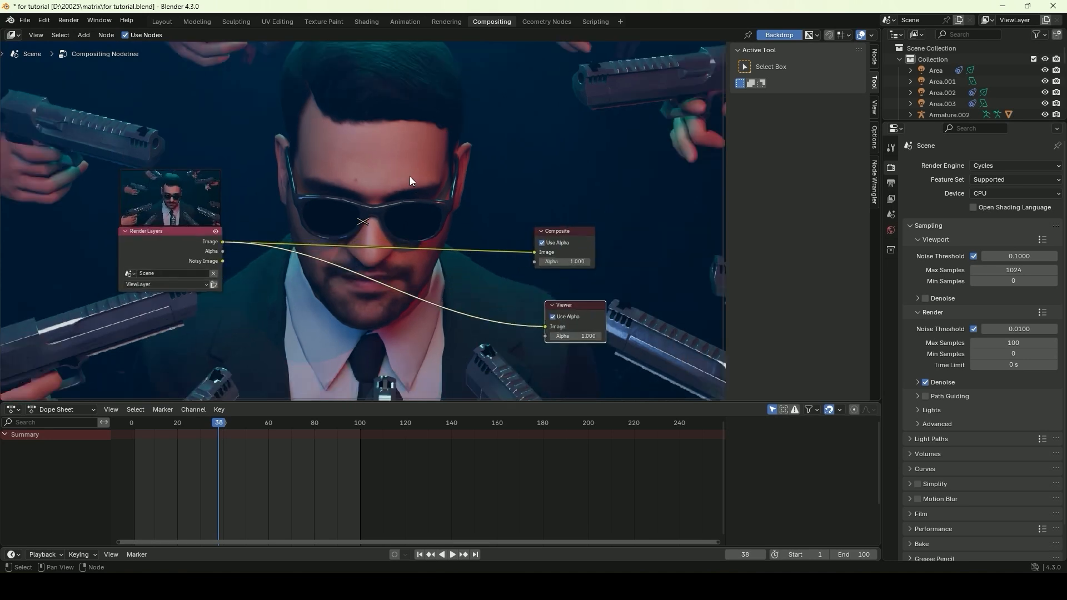
pyautogui.press('g')
pyautogui.click(422, 174)
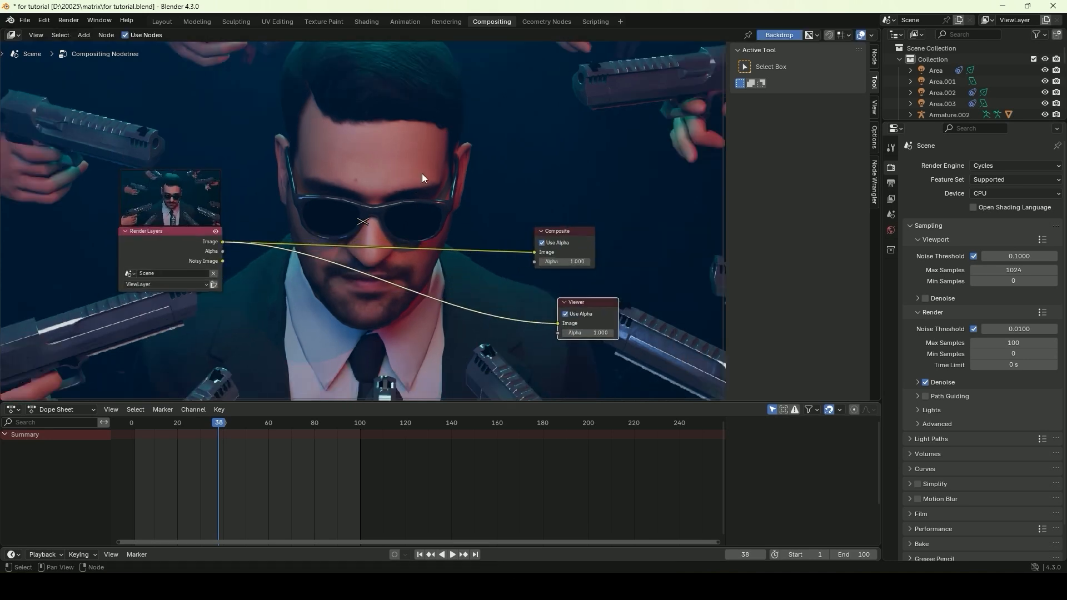
pyautogui.press('v')
pyautogui.press('v')
pyautogui.press('v')
pyautogui.press('v')
# Shift the backdrop and regroup the Render Layers, Composite and Viewer nodes around the left edge of the image
pyautogui.moveTo(188, 184); pyautogui.dragTo(159, 182)
pyautogui.moveTo(558, 231); pyautogui.dragTo(289, 250)
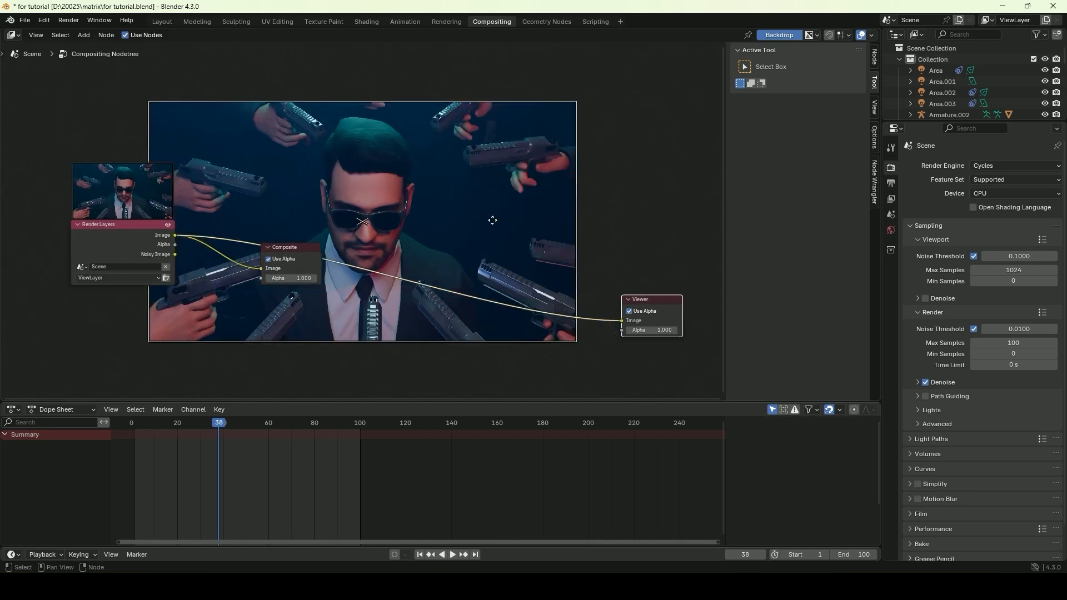
pyautogui.keyDown('alt'); pyautogui.moveTo(493, 219); pyautogui.dragTo(576, 209, button='middle'); pyautogui.keyUp('alt')
pyautogui.moveTo(356, 267); pyautogui.dragTo(318, 192, button='middle')
pyautogui.moveTo(250, 176); pyautogui.dragTo(197, 260)
pyautogui.moveTo(561, 303); pyautogui.dragTo(322, 325)
# Add a Lens Distortion node on the link between Render Layers and Viewer
pyautogui.hotkey('shift', 'a')
pyautogui.write('len')
pyautogui.click(498, 274)
pyautogui.click(261, 311)
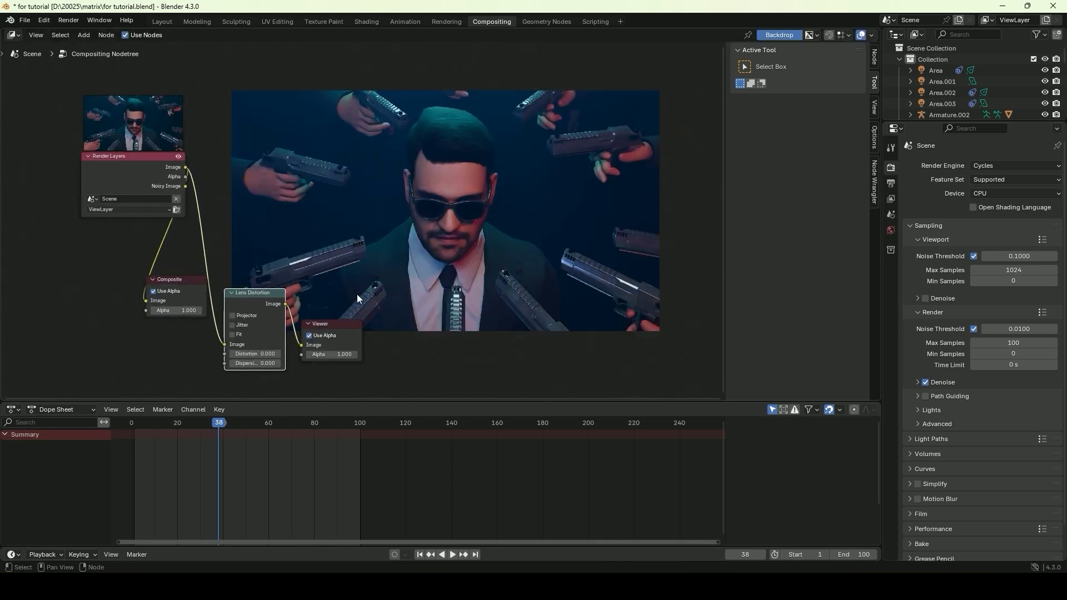
# Enlarge the backdrop slightly and enable Jitter and Fit on the Lens Distortion node
pyautogui.scroll(-1, 384, 257)
pyautogui.hotkey('ctrl', 'v')
pyautogui.hotkey('alt', 'v')
pyautogui.keyDown('alt'); pyautogui.moveTo(495, 179); pyautogui.dragTo(497, 189, button='middle'); pyautogui.keyUp('alt')
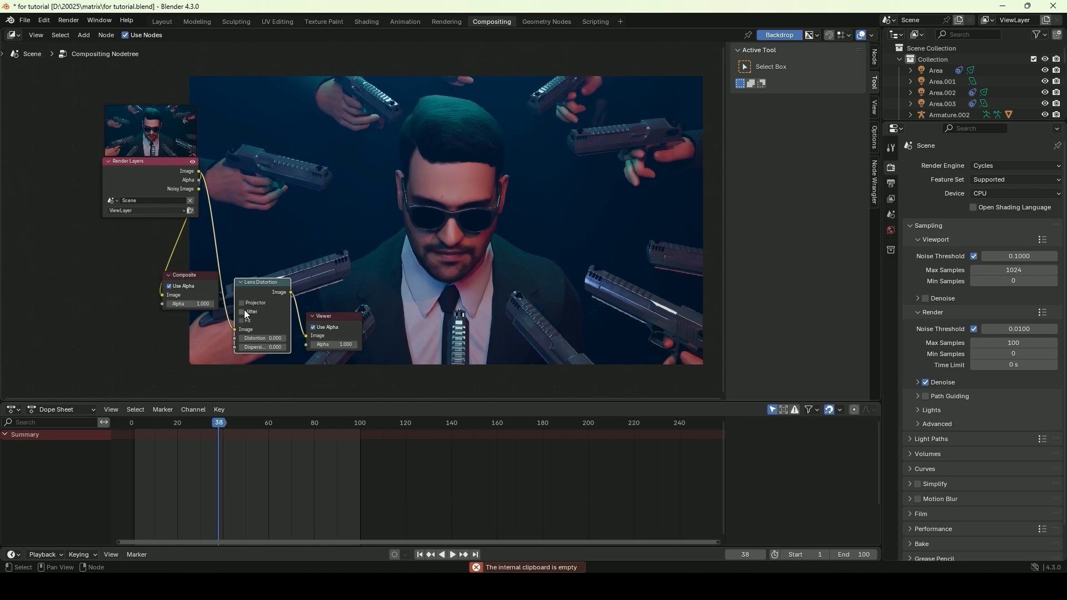
pyautogui.click(243, 311)
pyautogui.click(243, 320)
pyautogui.moveTo(289, 281); pyautogui.dragTo(291, 281)
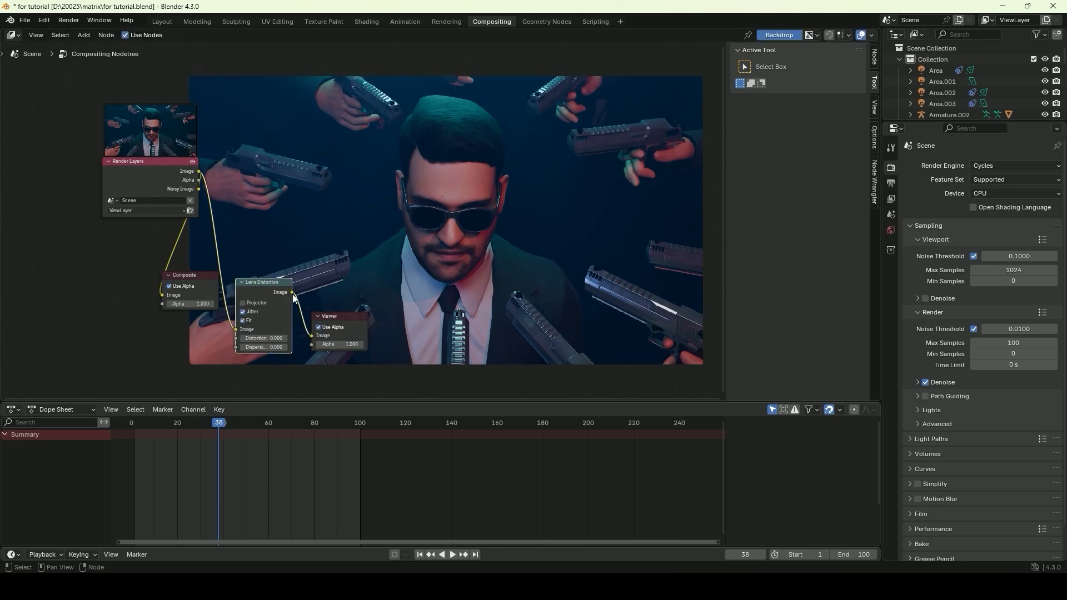
# Set the Lens Distortion node's dispersion to 0.1, widen the node, and move the Viewer node clear of it
pyautogui.click(284, 339)
pyautogui.hotkey('ctrl', 'z')
pyautogui.click(285, 347)
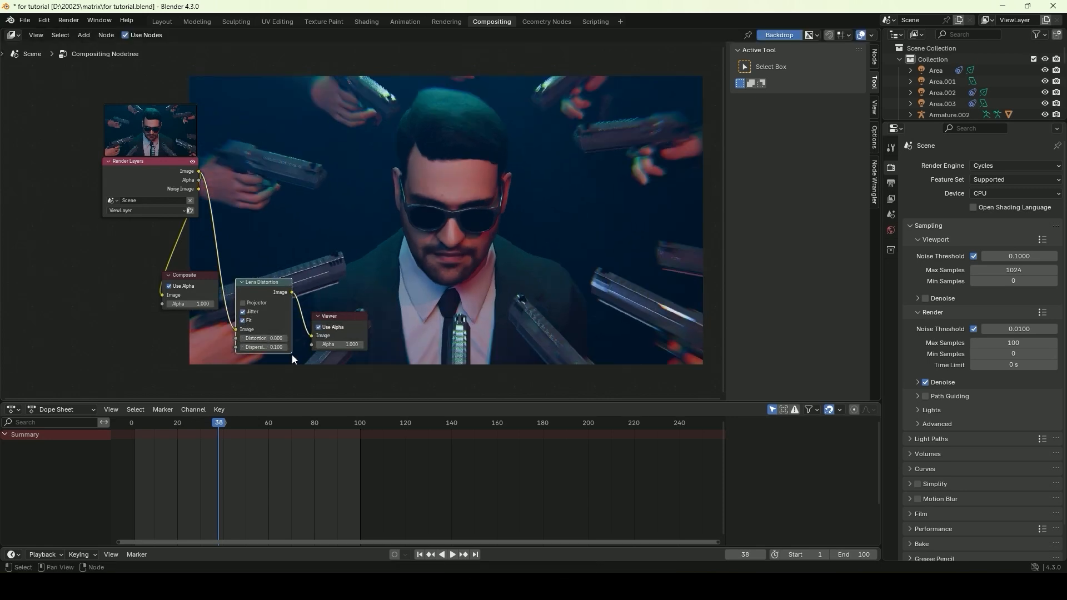
pyautogui.moveTo(292, 352); pyautogui.dragTo(361, 362)
pyautogui.moveTo(351, 296); pyautogui.dragTo(326, 293)
pyautogui.moveTo(353, 318); pyautogui.dragTo(414, 358)
pyautogui.moveTo(284, 283); pyautogui.dragTo(302, 322)
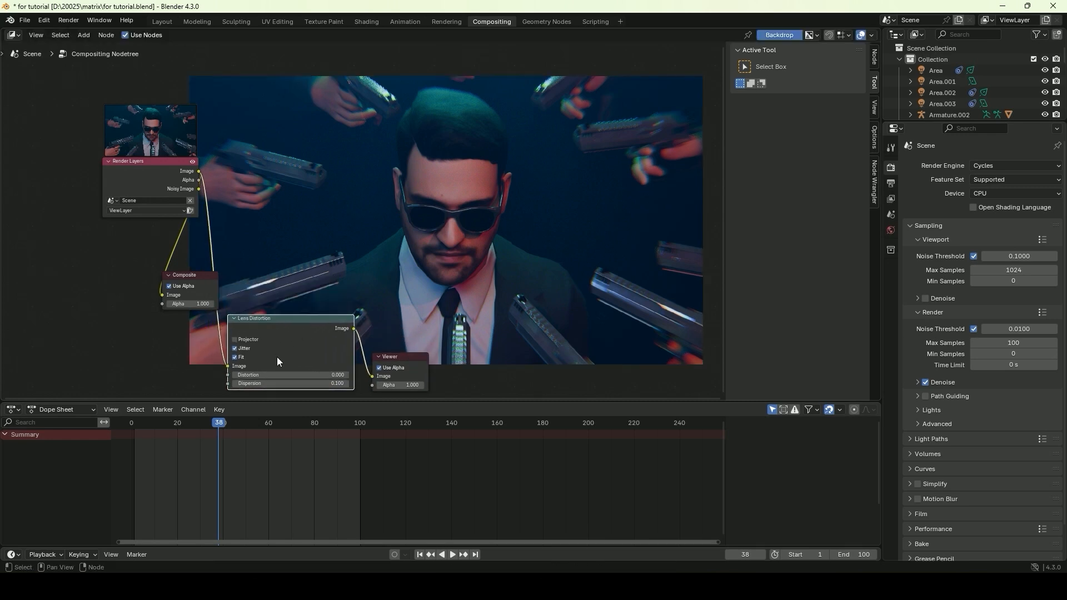
# Set the Lens Distortion node's dispersion to 0.2 and its distortion to -0.01
pyautogui.click(327, 384)
pyautogui.write('0.2')
pyautogui.press('Return')
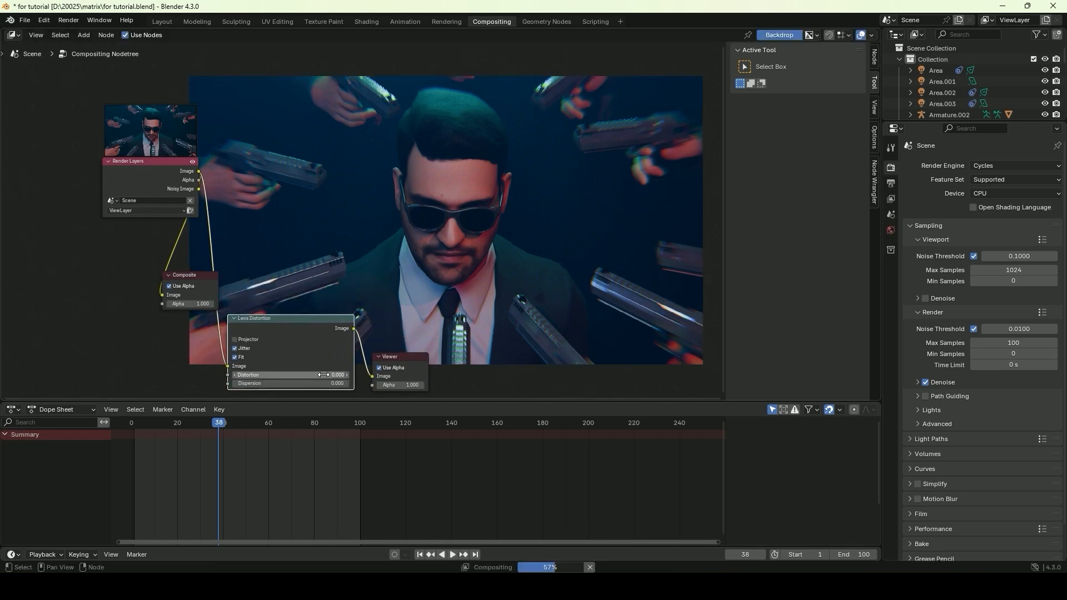
pyautogui.click(332, 375)
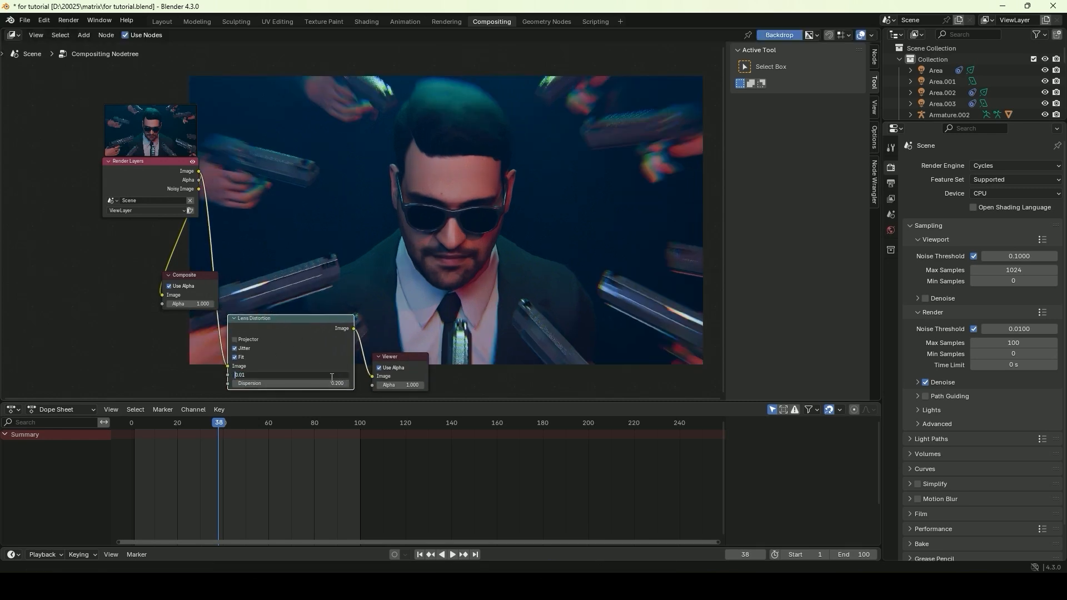
pyautogui.write('-')
pyautogui.press('Return')
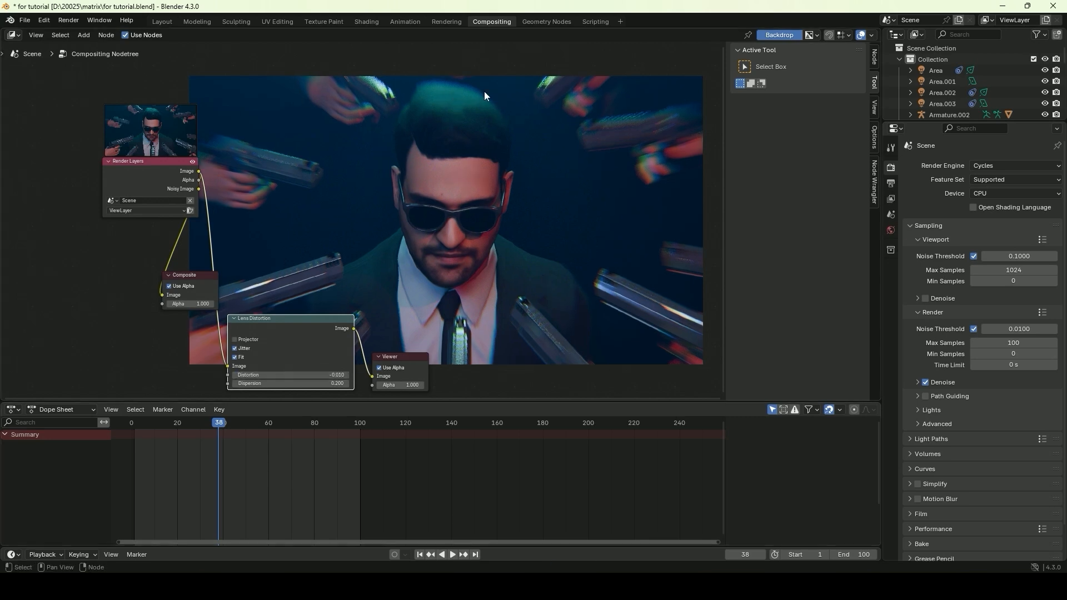
# Move the Composite, Lens Distortion and Viewer nodes further off the backdrop image, beneath the Render Layers node
pyautogui.moveTo(194, 280); pyautogui.dragTo(170, 254)
pyautogui.moveTo(275, 317); pyautogui.dragTo(191, 315)
pyautogui.moveTo(394, 357); pyautogui.dragTo(325, 357)
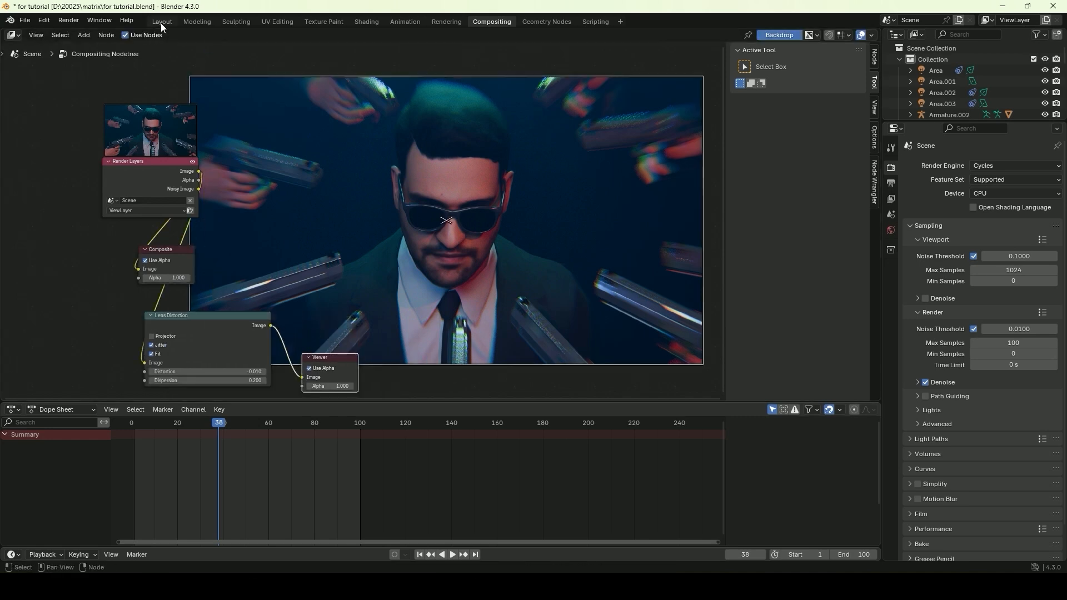
# In the Layout workspace, enable the camera's depth of field, focus it on the Empty, and set the F-Stop to 2.6
pyautogui.click(161, 23)
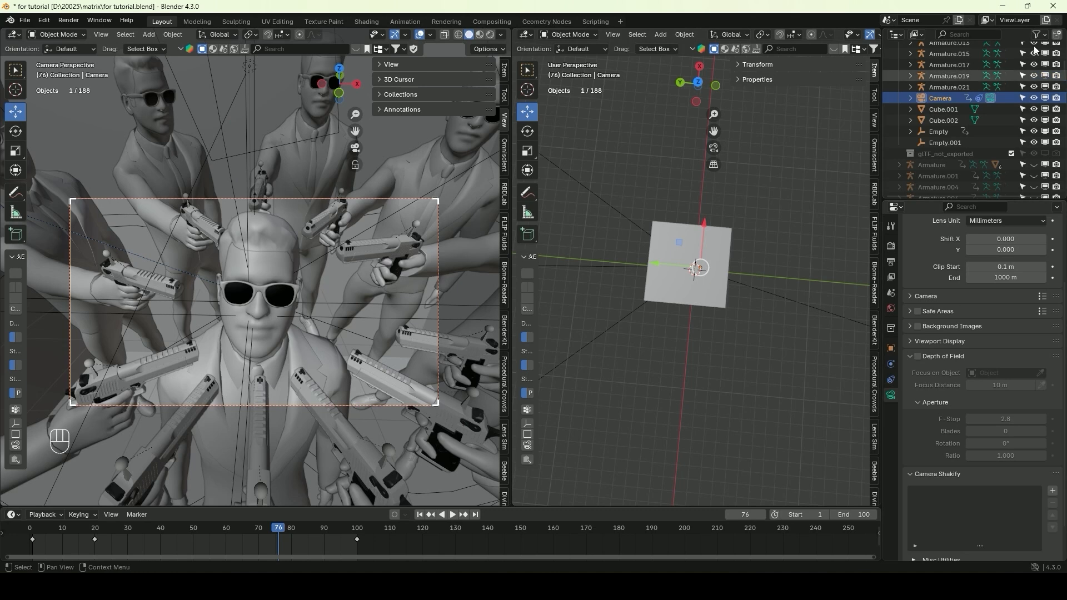
pyautogui.click(935, 98)
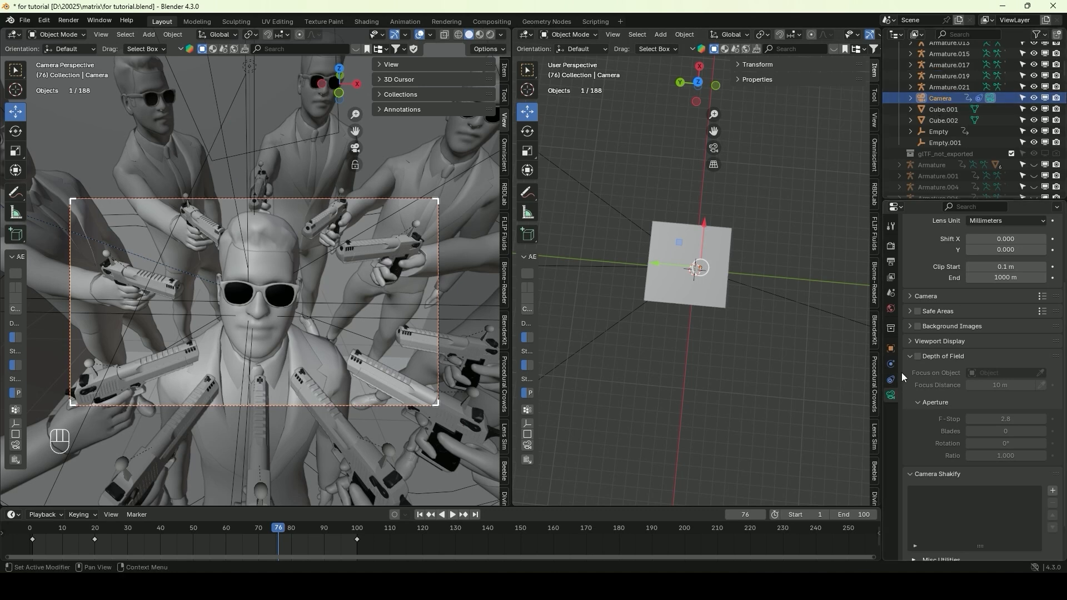
pyautogui.click(917, 357)
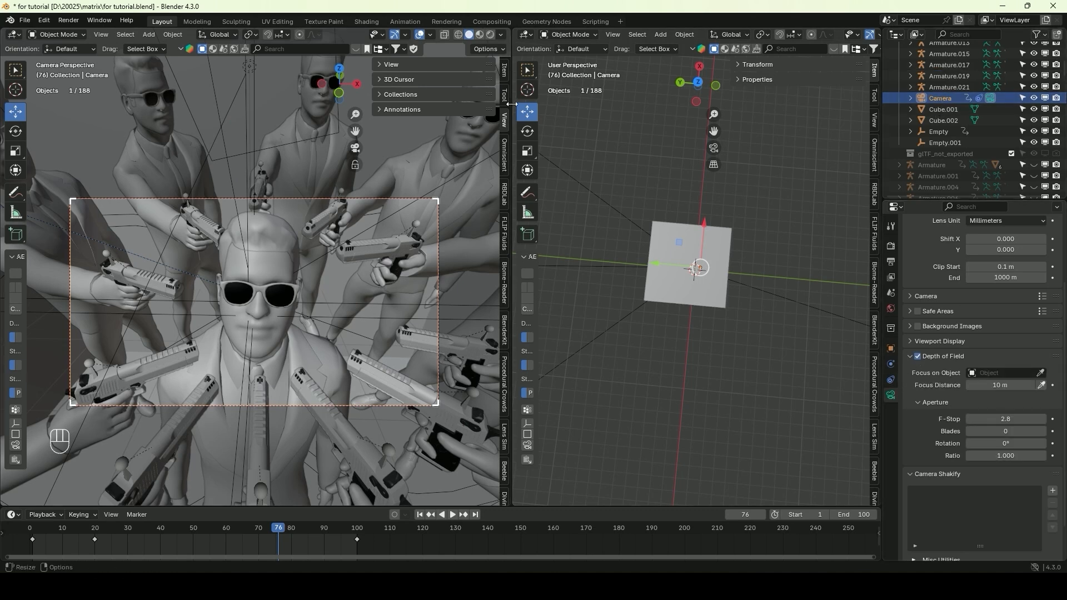
pyautogui.click(480, 35)
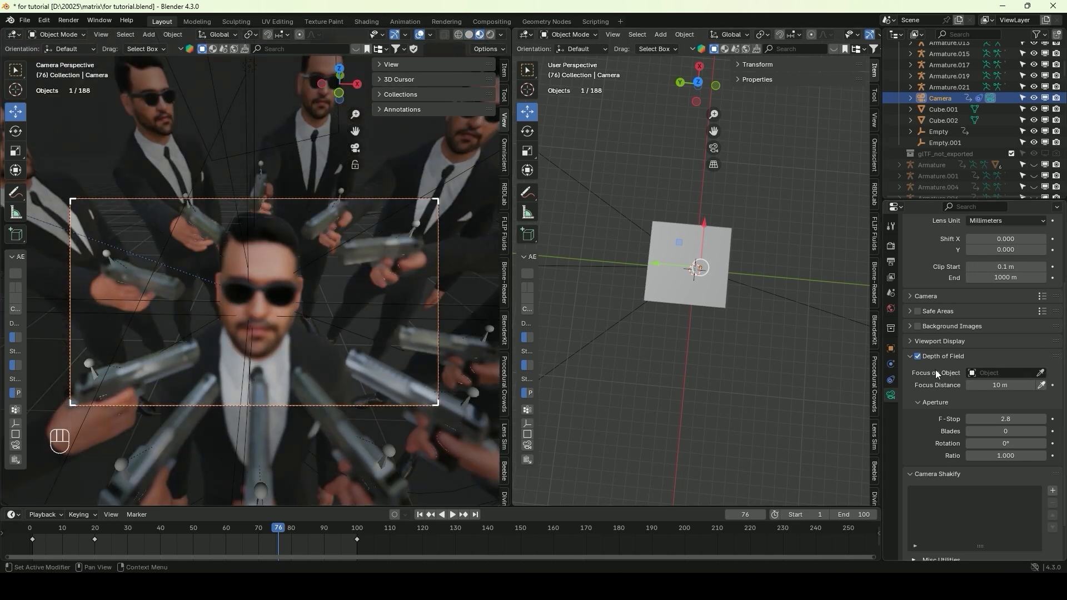
pyautogui.click(1041, 374)
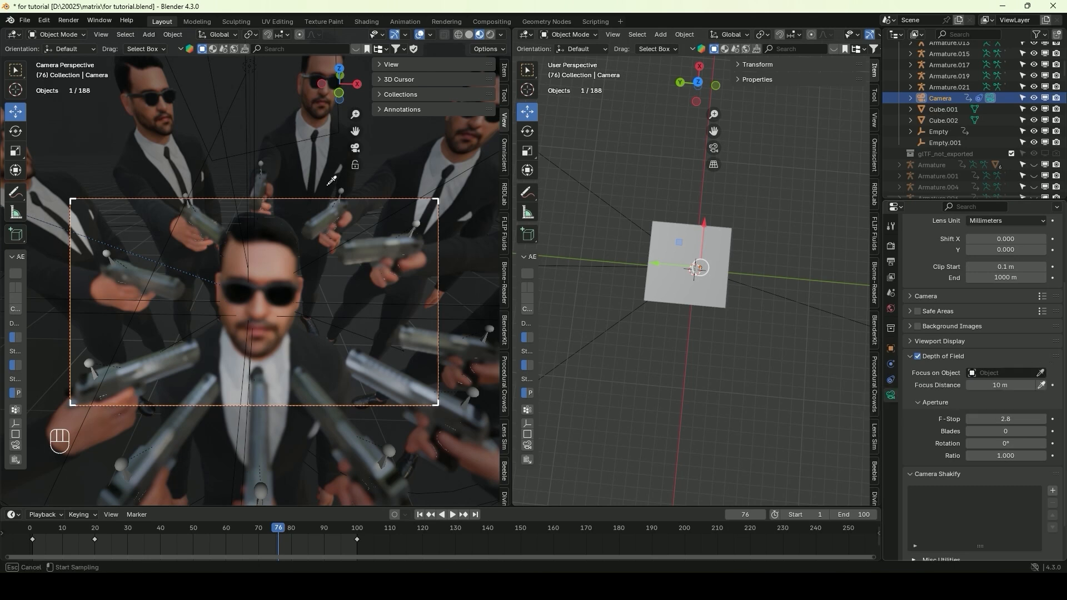
pyautogui.click(255, 180)
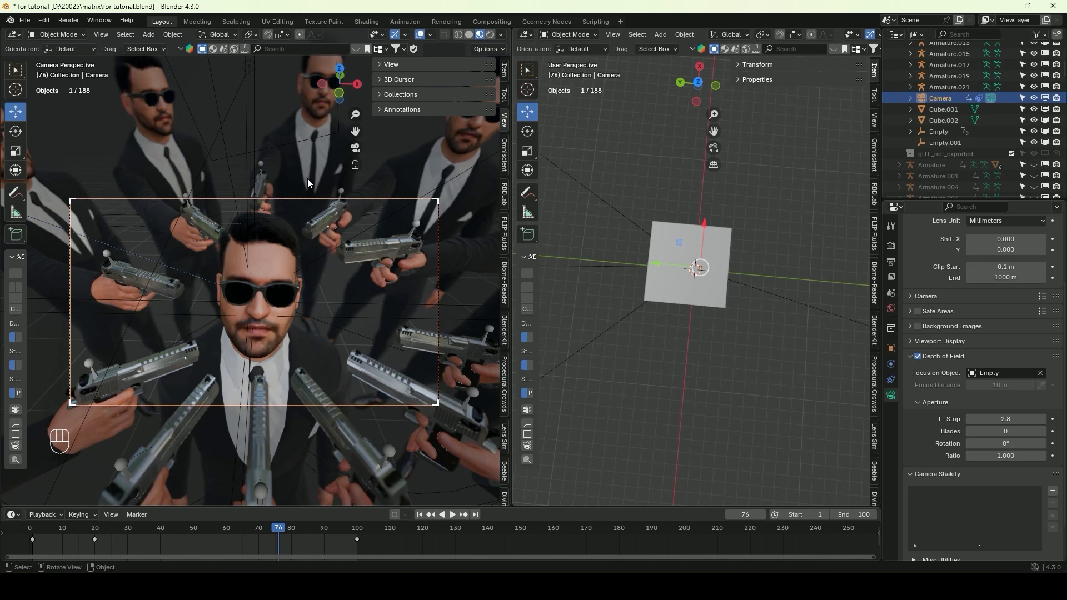
pyautogui.moveTo(1006, 419); pyautogui.dragTo(1024, 419)
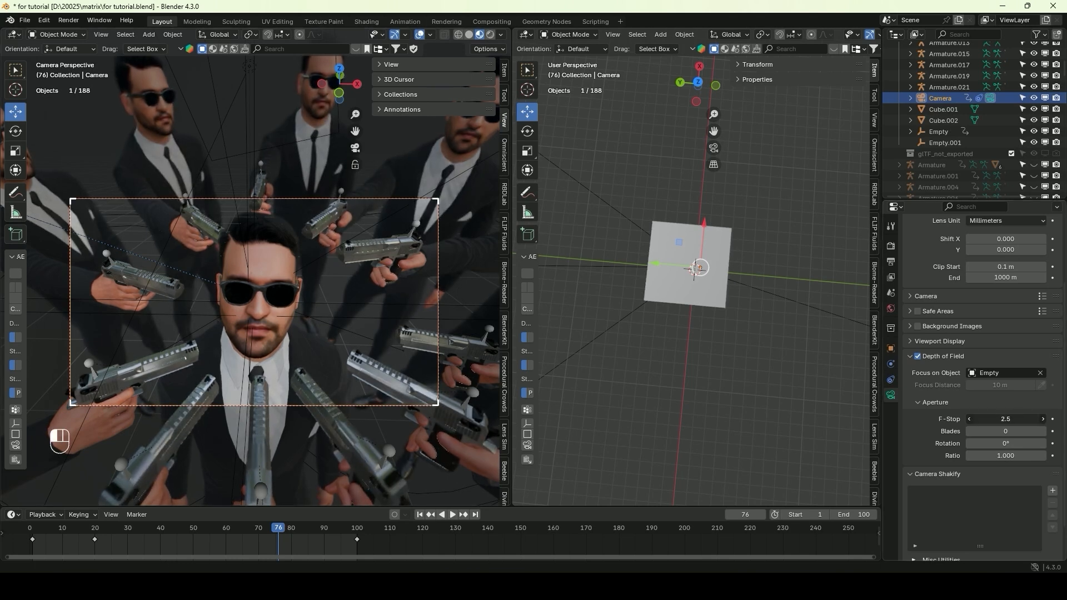
pyautogui.moveTo(1006, 419)
pyautogui.mouseDown()
pyautogui.moveTo(1020, 419)
pyautogui.moveTo(1002, 420)
pyautogui.mouseUp()
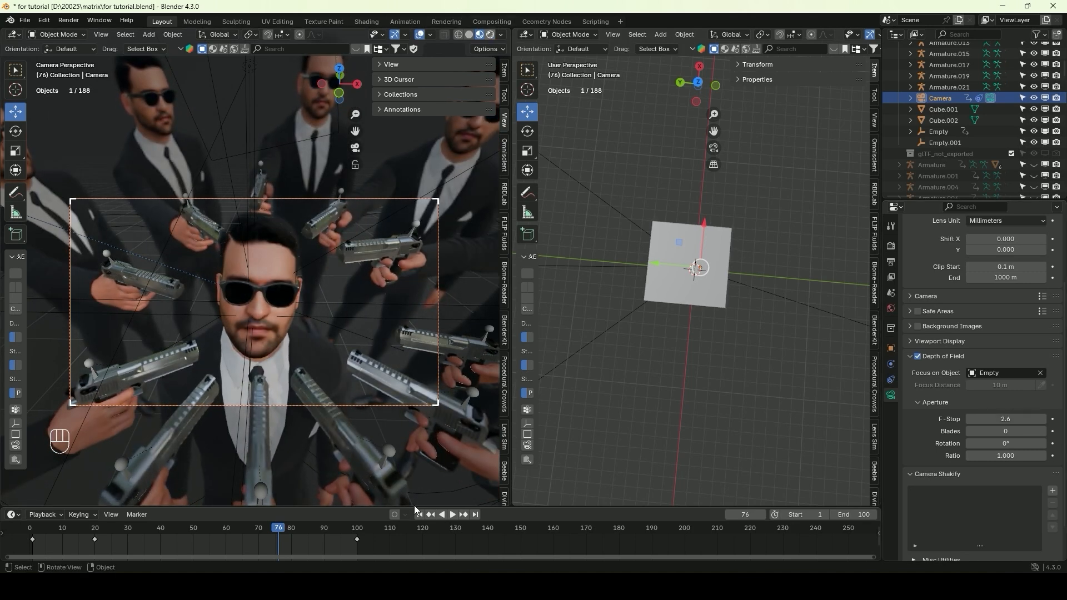
# Switch the camera view to rendered shading and render the image at frame 76
pyautogui.press('z')
pyautogui.click(69, 21)
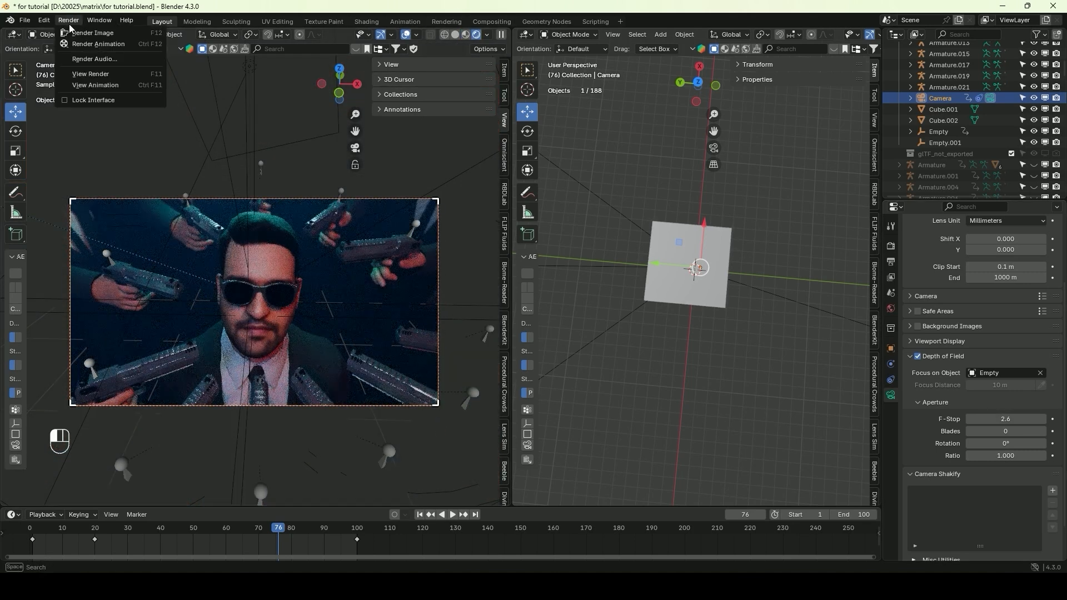
pyautogui.click(89, 32)
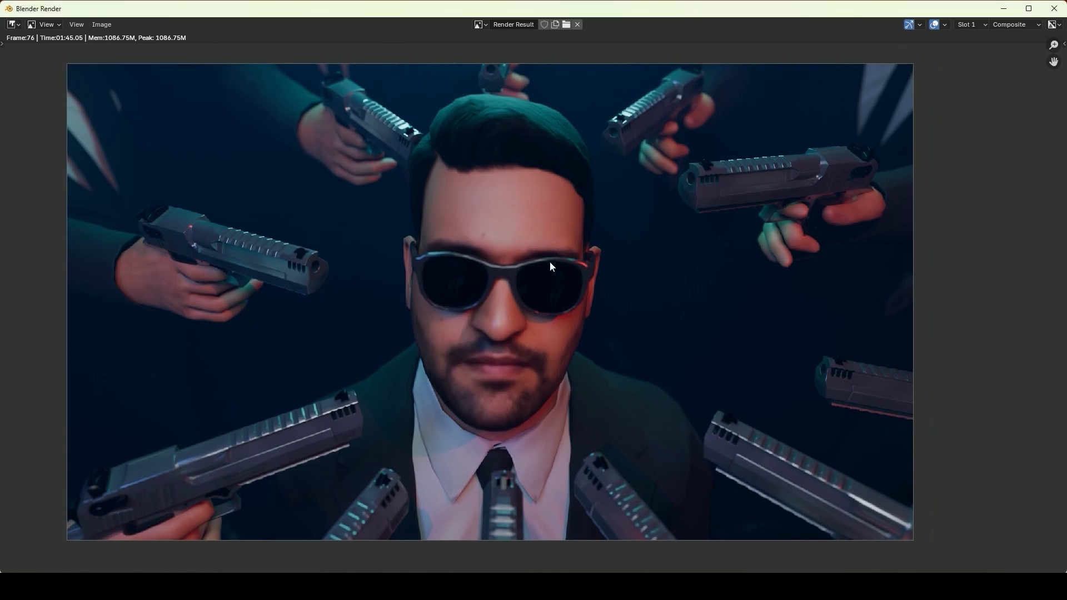
pyautogui.press('Escape')
# In the Compositing workspace, reposition the Composite node beside the Viewer and connect the Lens Distortion output to it
pyautogui.click(493, 20)
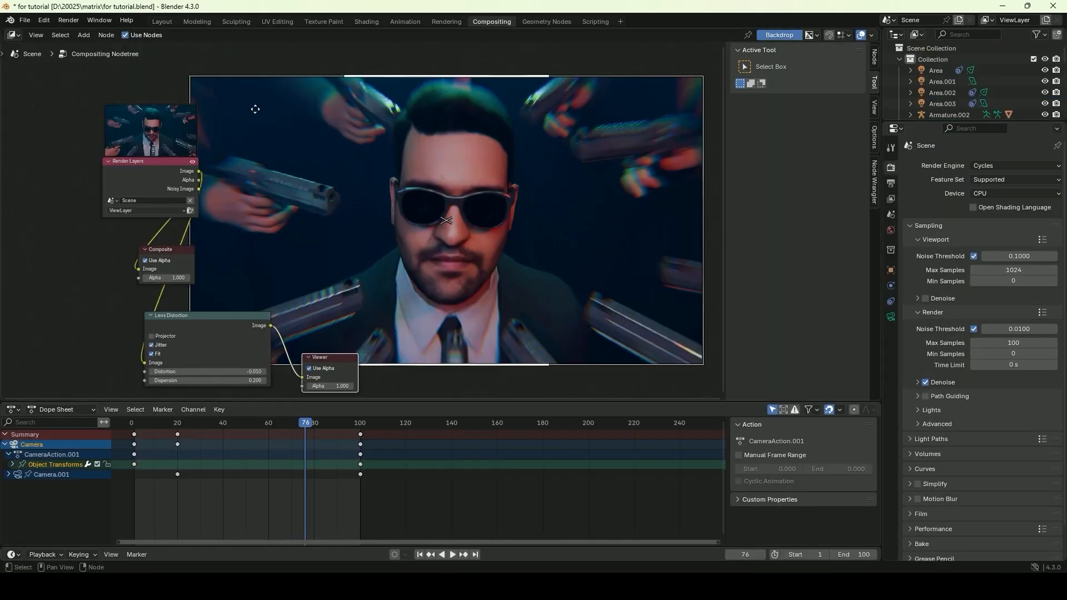
pyautogui.moveTo(222, 316)
pyautogui.mouseDown()
pyautogui.moveTo(343, 266)
pyautogui.moveTo(224, 305)
pyautogui.mouseUp()
pyautogui.moveTo(180, 250); pyautogui.dragTo(447, 337)
pyautogui.moveTo(222, 303); pyautogui.dragTo(406, 354)
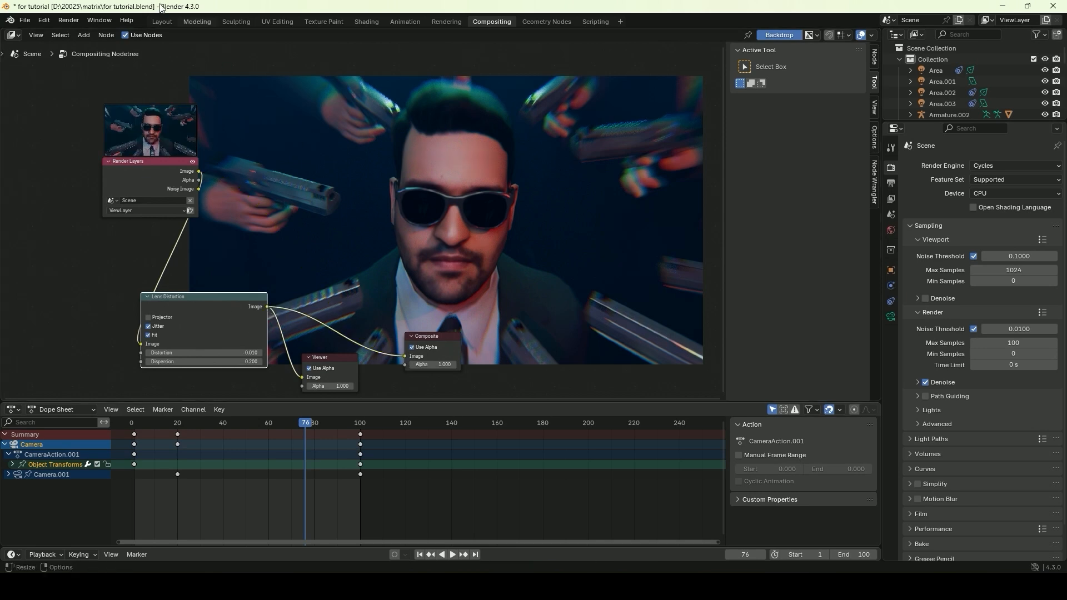
# Return to the Layout workspace, go to frame 1, and hide the fog cube Cube.002
pyautogui.click(161, 22)
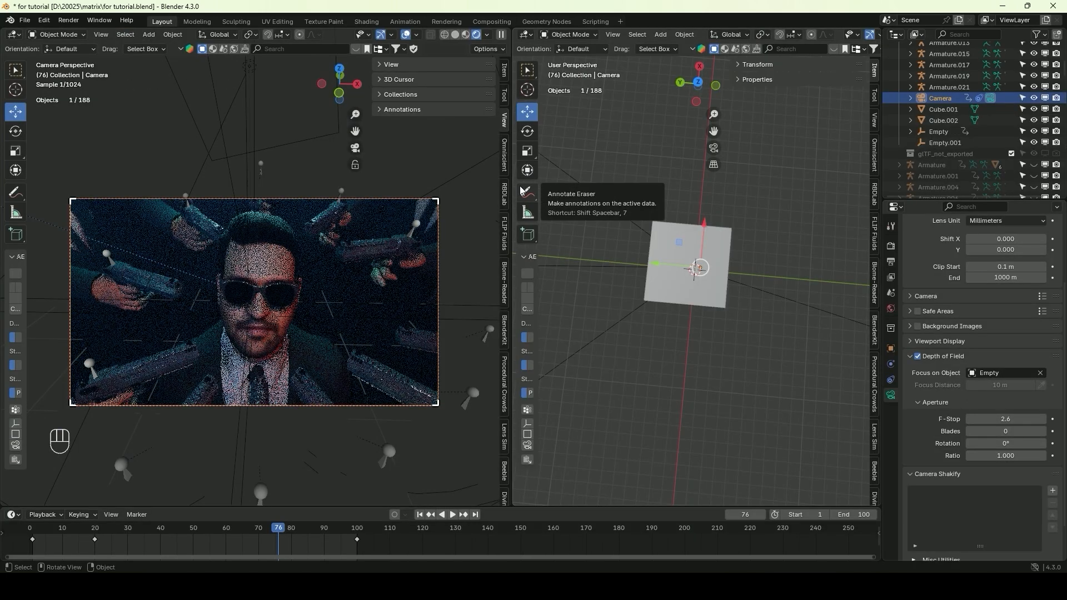
pyautogui.moveTo(280, 529); pyautogui.dragTo(32, 545)
pyautogui.click(718, 298)
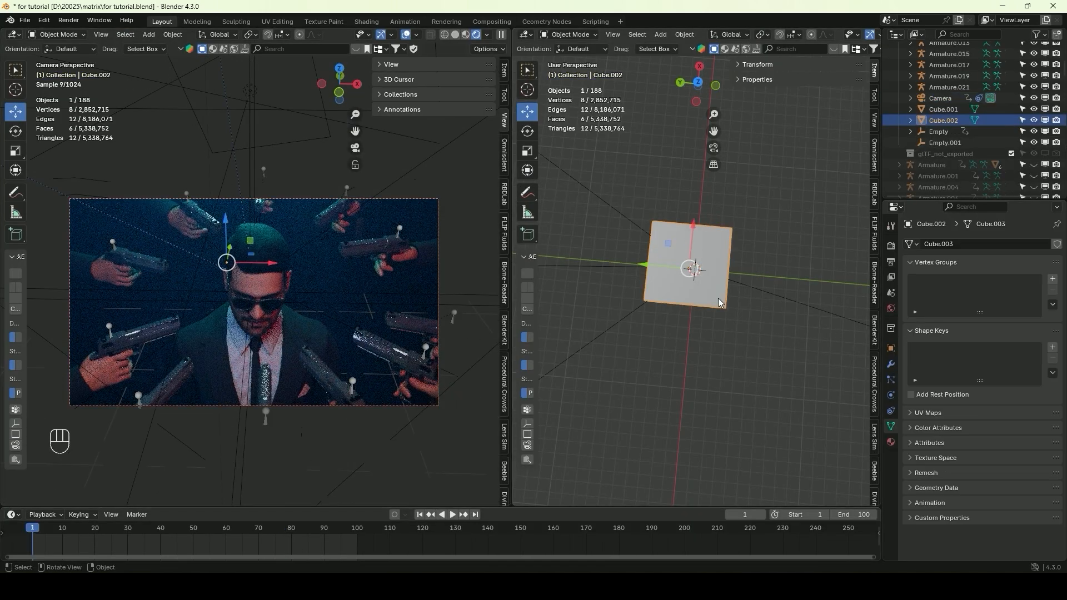
pyautogui.press('h')
pyautogui.hotkey('ctrl', 'z')
pyautogui.moveTo(712, 299); pyautogui.dragTo(692, 239, button='middle')
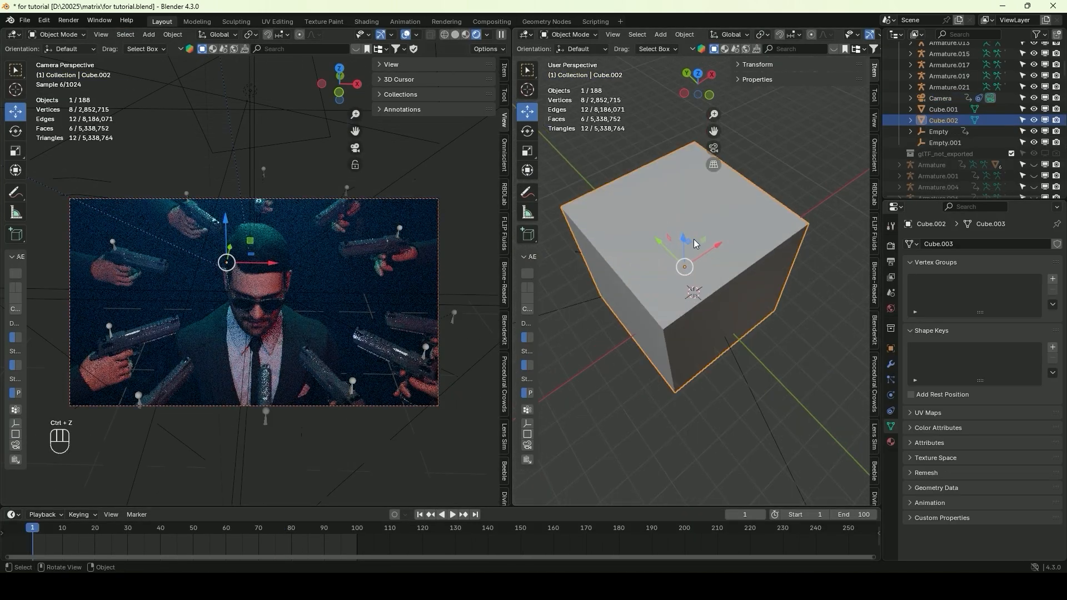
pyautogui.scroll(7, 702, 311)
pyautogui.press('h')
# Reduce the power of the blue spot light above the characters to 0 W
pyautogui.moveTo(705, 326); pyautogui.dragTo(632, 271, button='middle')
pyautogui.click(562, 205)
pyautogui.click(691, 201)
pyautogui.moveTo(1022, 321); pyautogui.dragTo(967, 320)
pyautogui.click(854, 148)
pyautogui.click(562, 204)
pyautogui.click(692, 201)
pyautogui.moveTo(694, 201); pyautogui.dragTo(826, 189, button='middle')
pyautogui.press('Delete')
pyautogui.hotkey('ctrl', 'z')
pyautogui.hotkey('ctrl', 'z')
# Set the red spot light Area.002's power to 0 W and keyframe it at frame 1
pyautogui.moveTo(689, 270); pyautogui.dragTo(675, 219, button='middle')
pyautogui.click(724, 236)
pyautogui.moveTo(1009, 320); pyautogui.dragTo(967, 321)
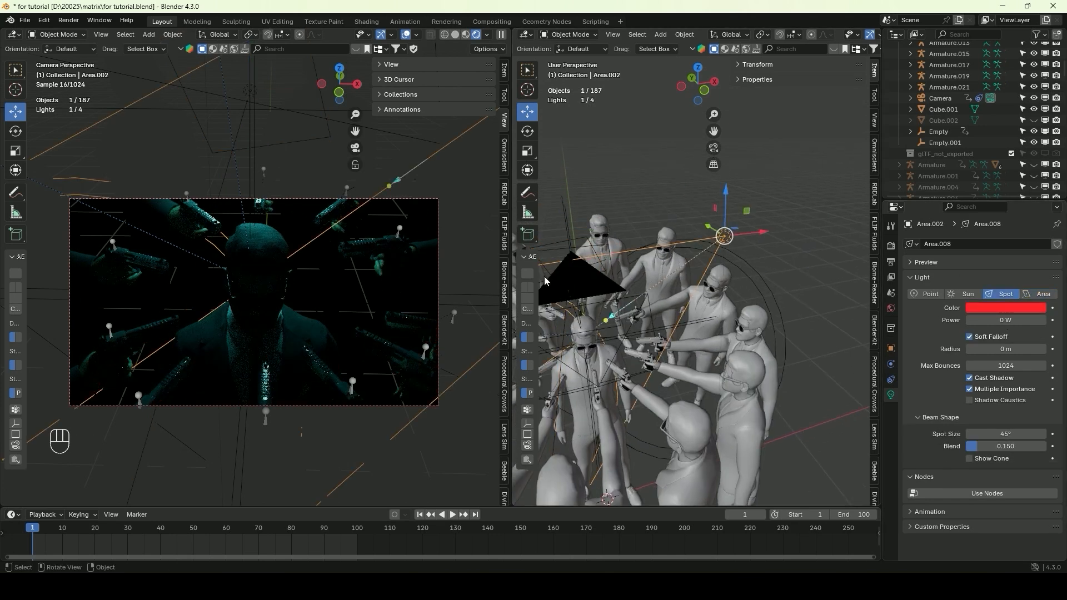
pyautogui.click(1053, 321)
# At frame 25, set the red spot light's power to 30 W and keyframe it
pyautogui.moveTo(42, 525); pyautogui.dragTo(111, 526)
pyautogui.click(1011, 320)
pyautogui.write('30')
pyautogui.press('Return')
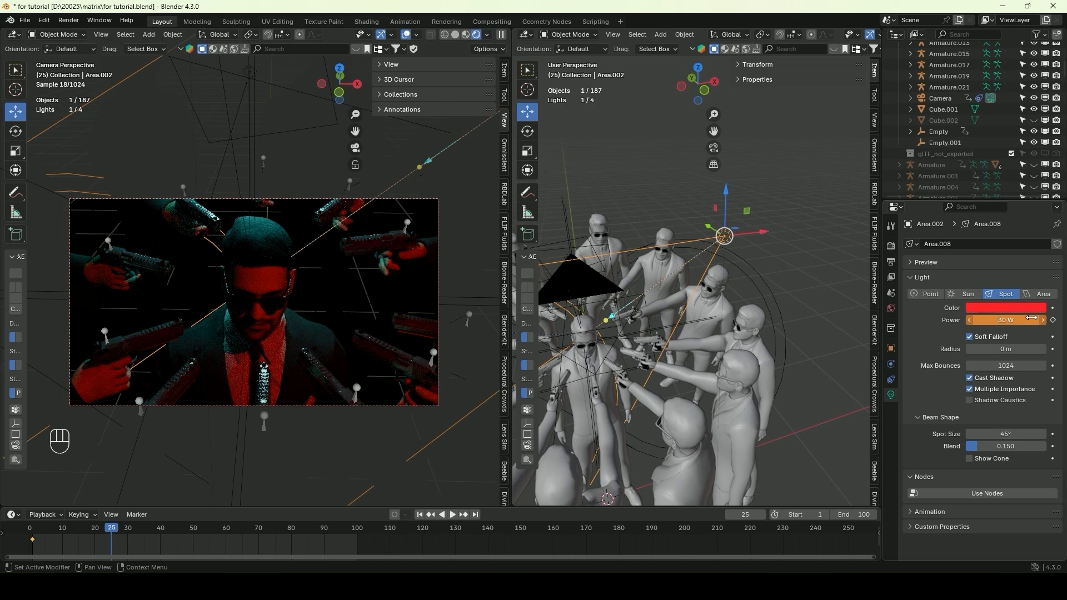
pyautogui.click(1053, 320)
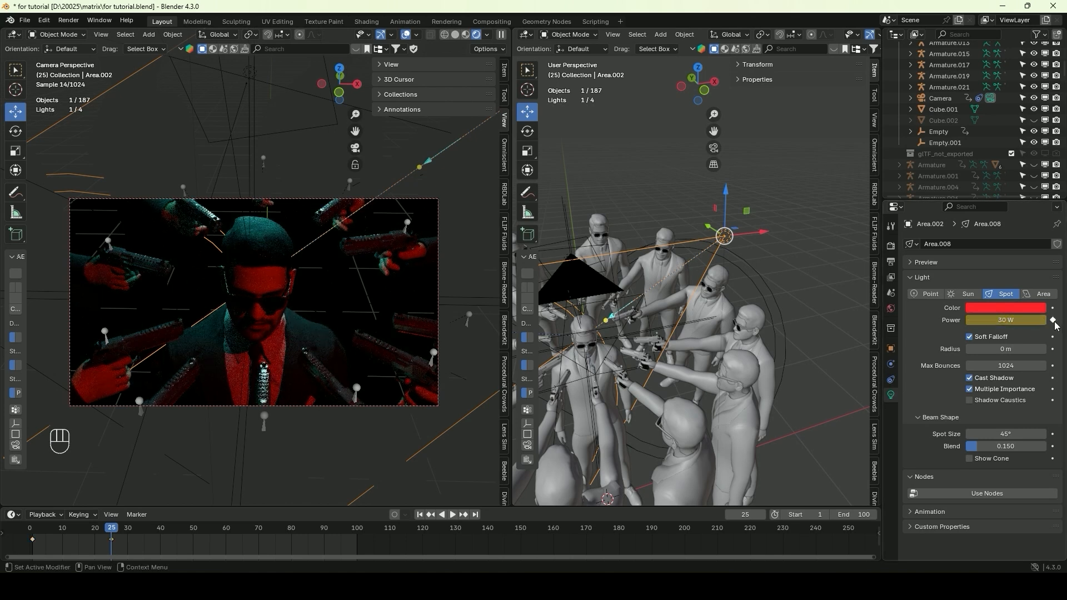
# Keyframe the blue spot light Area's power at 0 W on frame 25 and at 39.2 W on frame 50
pyautogui.scroll(-2, 611, 298)
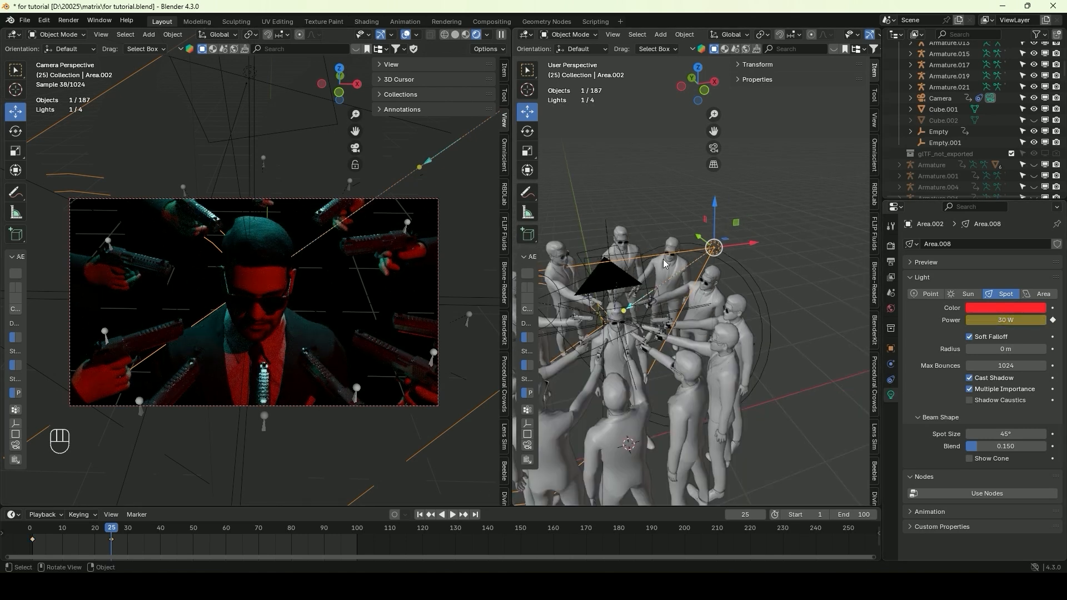
pyautogui.click(568, 277)
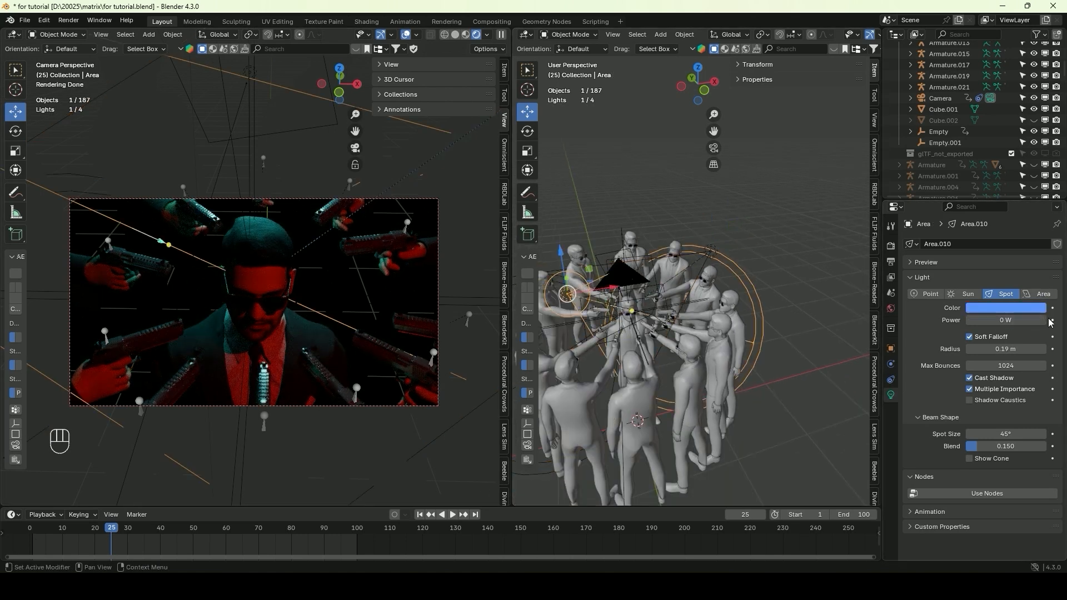
pyautogui.press('space')
pyautogui.moveTo(994, 320); pyautogui.dragTo(1028, 321)
pyautogui.press('i')
# Keyframe the white area light Area.003's power at 0 W on frame 30 and at 5 W on frame 53
pyautogui.moveTo(743, 265); pyautogui.dragTo(764, 328, button='middle')
pyautogui.click(660, 311)
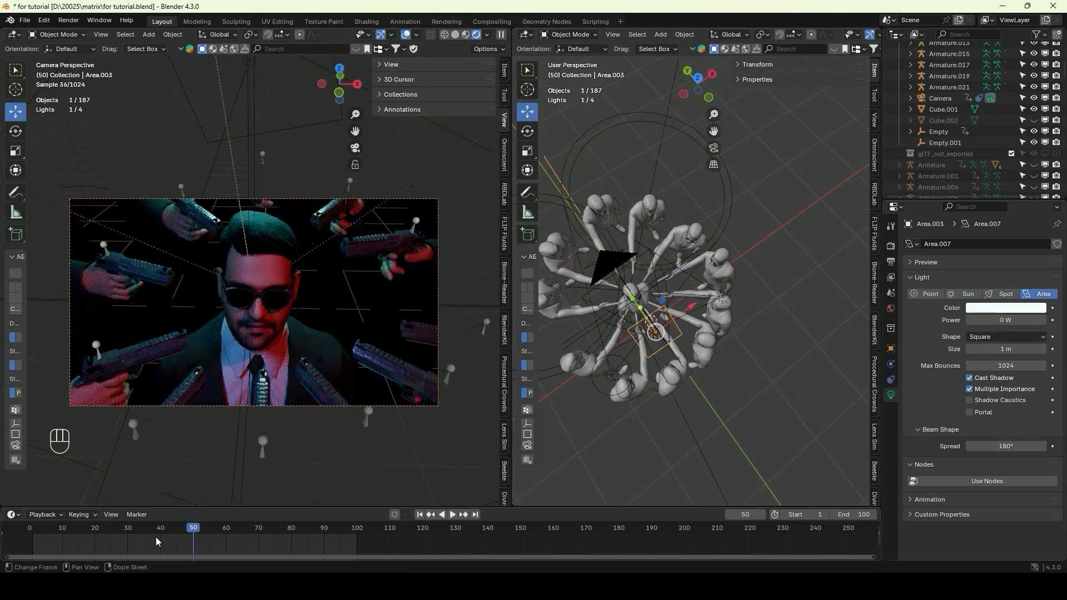
pyautogui.click(129, 528)
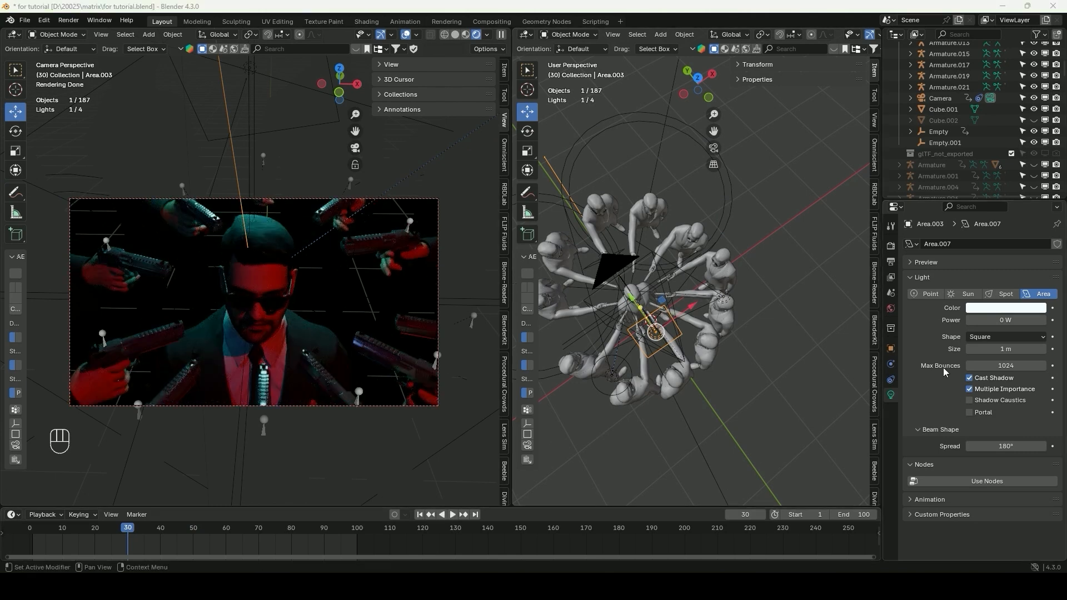
pyautogui.press('i')
pyautogui.click(204, 529)
pyautogui.moveTo(999, 321); pyautogui.dragTo(998, 321)
pyautogui.click(1053, 320)
# Hold the white area light Area.003 at 5 W with a keyframe on frame 79, and lower its power at frame 100
pyautogui.moveTo(204, 536); pyautogui.dragTo(289, 530)
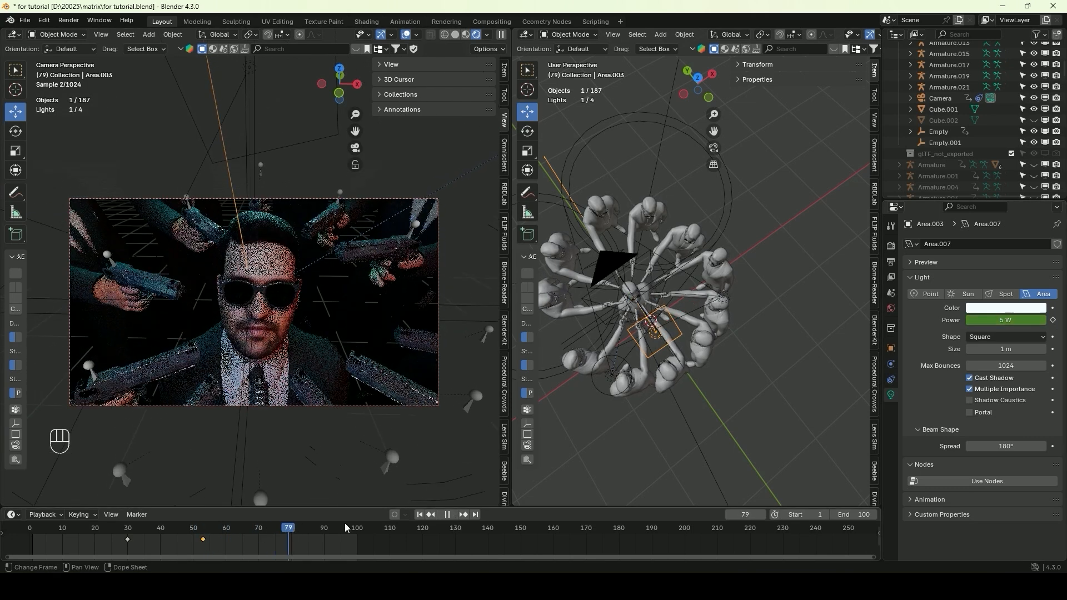
pyautogui.press('i')
pyautogui.moveTo(294, 533); pyautogui.dragTo(358, 530)
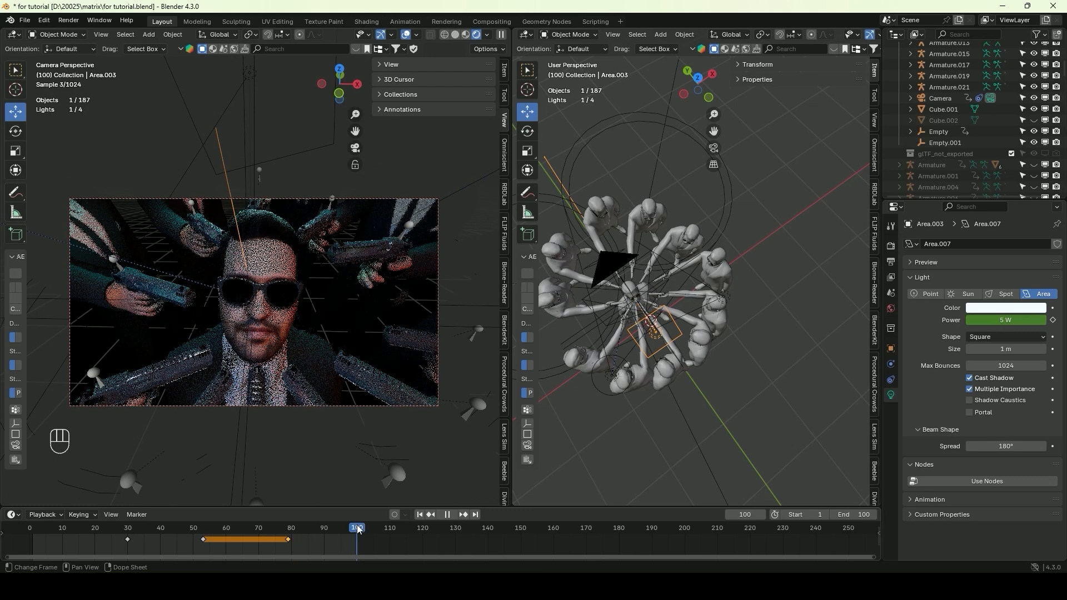
pyautogui.moveTo(1005, 321); pyautogui.dragTo(970, 321)
# Keyframe the blue spot light Area's power at 39.2 W on frame 80 and at 0 W on frame 100
pyautogui.moveTo(287, 529); pyautogui.dragTo(205, 534)
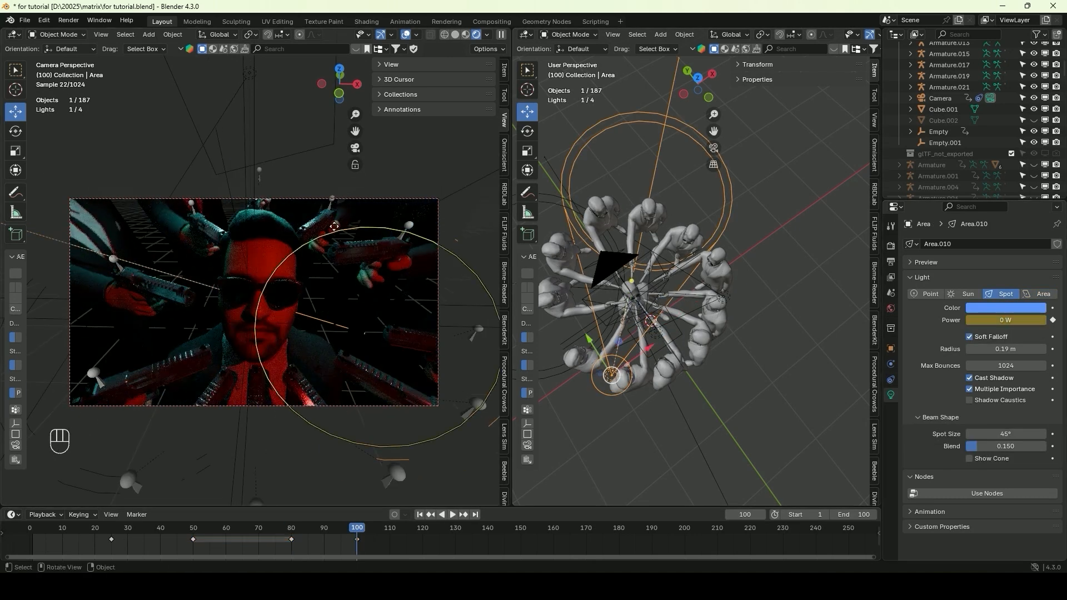
pyautogui.moveTo(667, 239); pyautogui.dragTo(665, 104, button='middle')
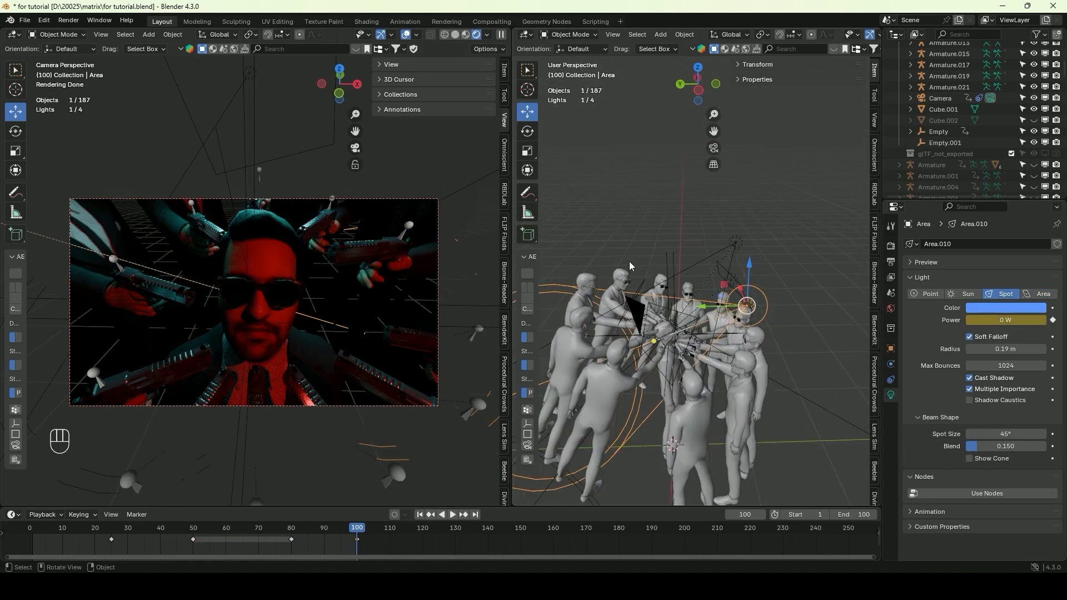
# Keyframe the cyan area light Area.001's colour at frames 70 and 100, and set its power to 0 W at frame 100
pyautogui.click(639, 283)
pyautogui.moveTo(221, 529); pyautogui.dragTo(258, 529)
pyautogui.click(1052, 308)
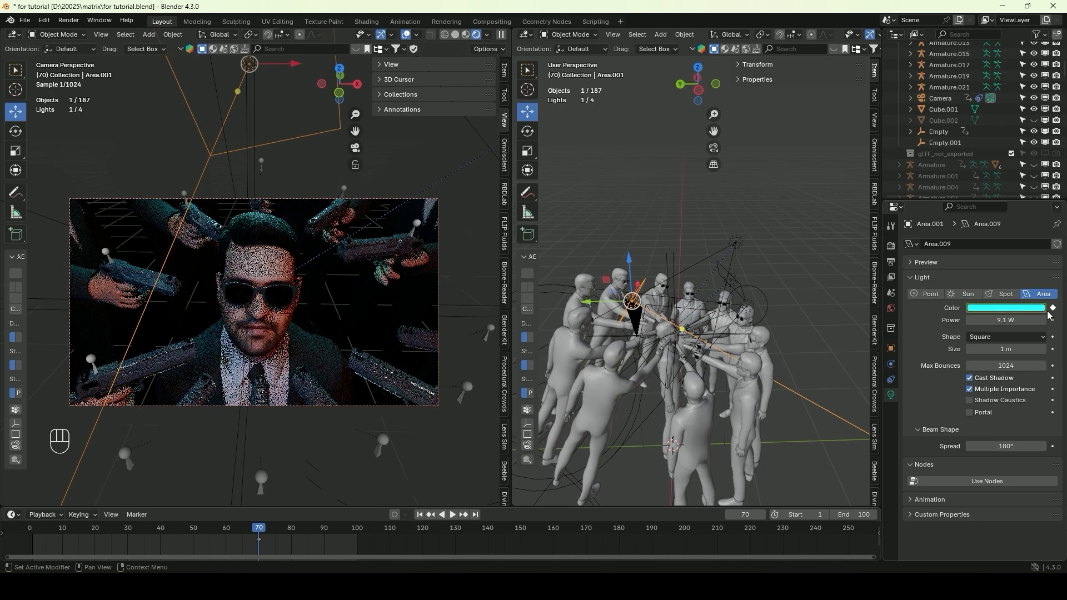
pyautogui.moveTo(354, 526); pyautogui.dragTo(358, 527)
pyautogui.moveTo(987, 322); pyautogui.dragTo(901, 322)
pyautogui.click(1053, 308)
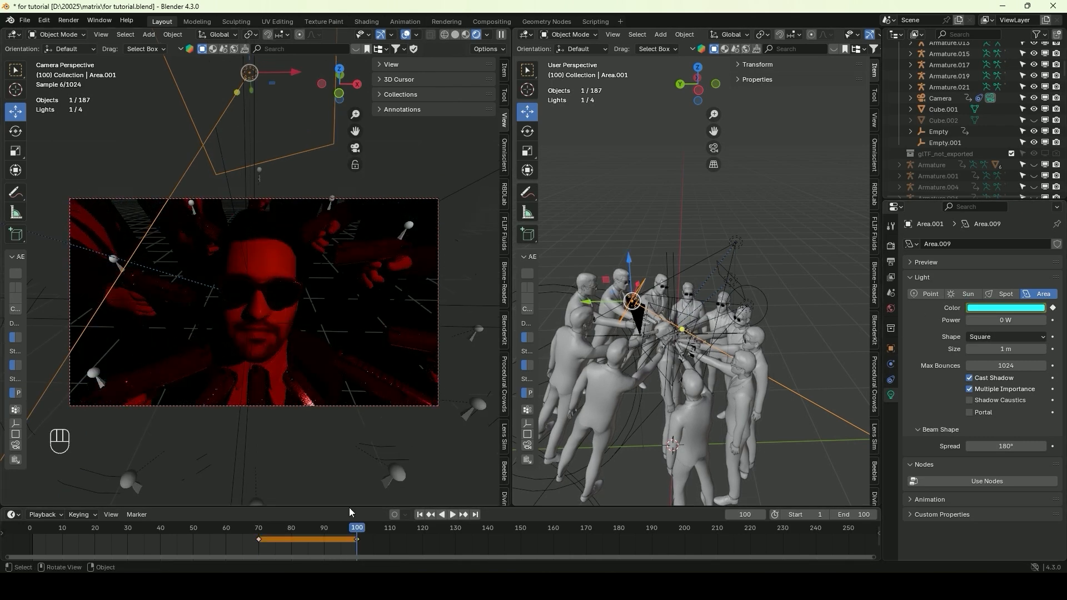
# Play the rendered camera view from frame 1 and scrub through the last frames to check the light animation
pyautogui.click(419, 515)
pyautogui.click(452, 515)
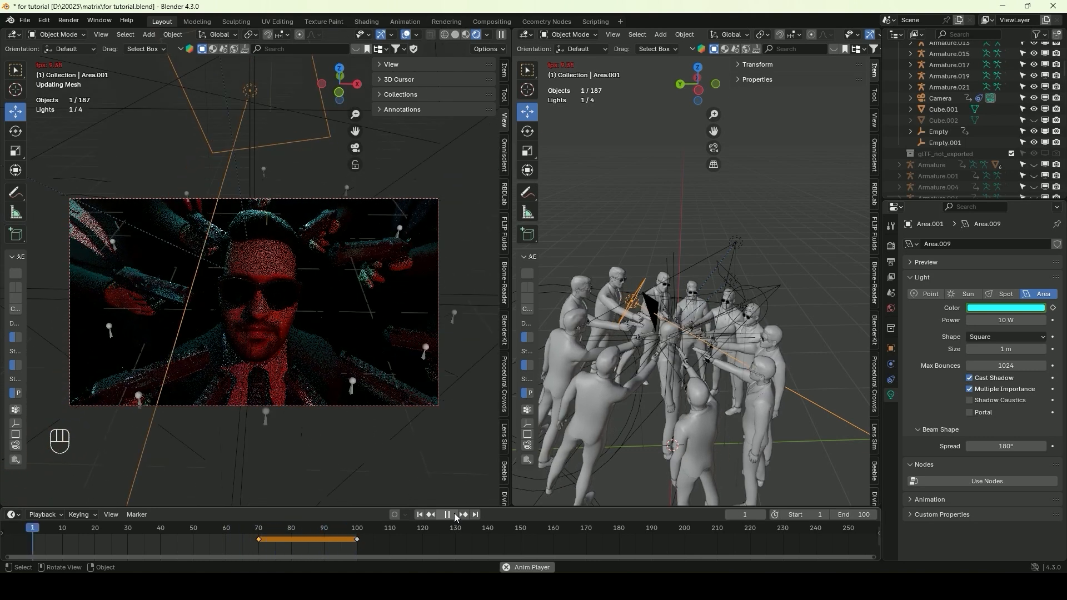
pyautogui.click(447, 515)
pyautogui.click(328, 528)
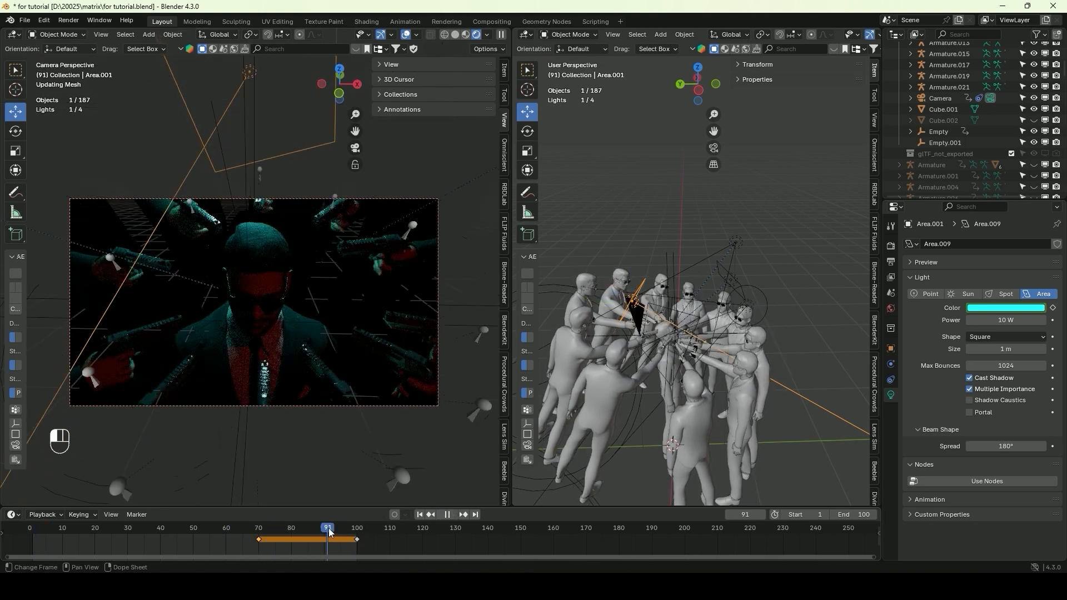
pyautogui.press('space')
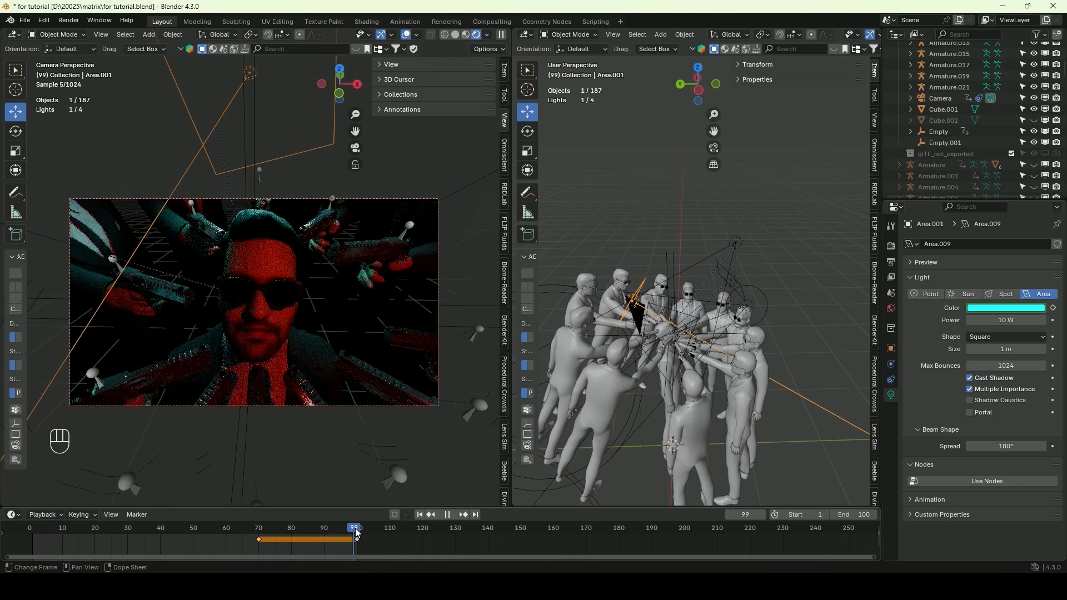
pyautogui.moveTo(389, 531); pyautogui.dragTo(355, 530)
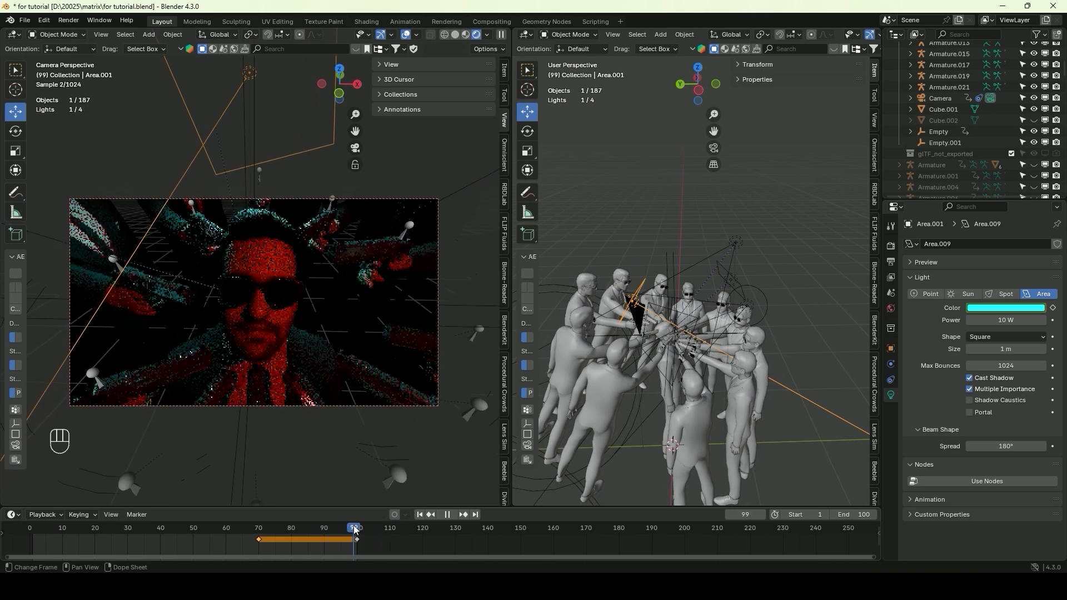
pyautogui.press('space')
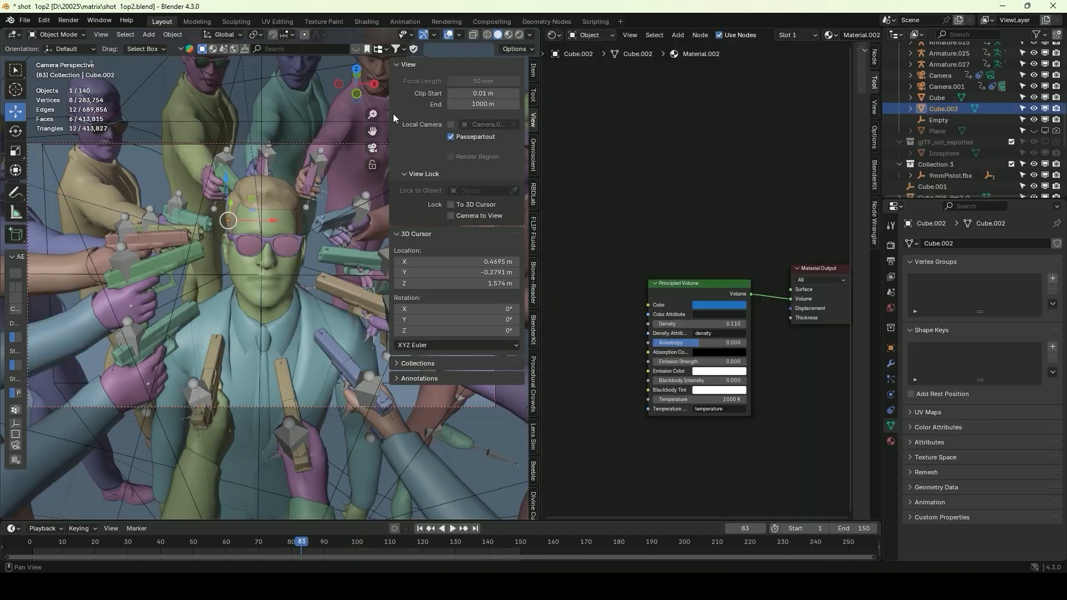
# Narrow the sidebar over the finished shot file's camera view, and switch to the "for tutorial" file to preview its animation
pyautogui.moveTo(392, 114); pyautogui.dragTo(504, 116)
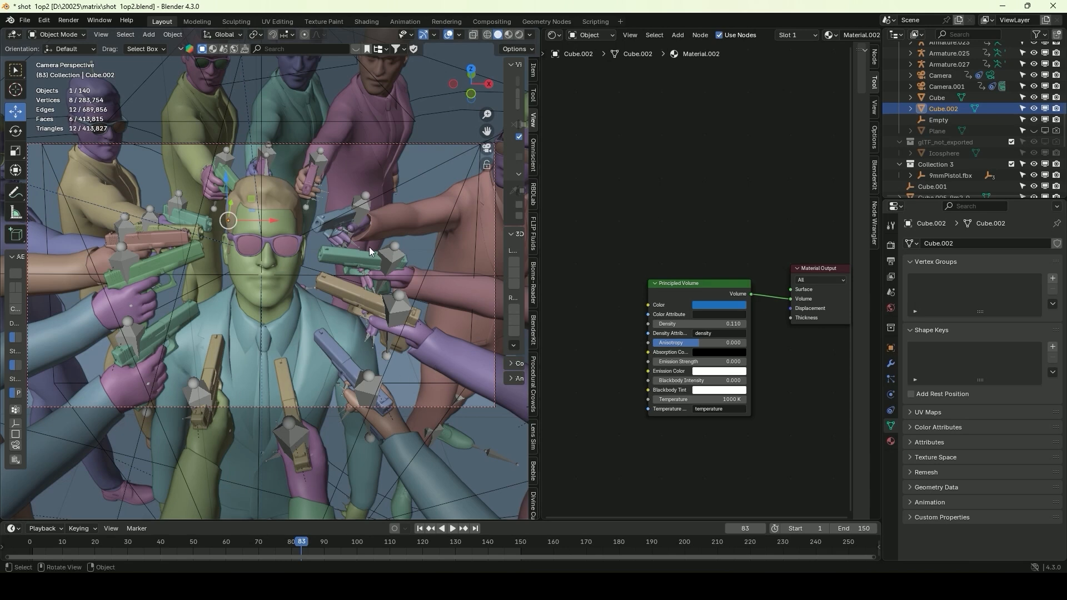
pyautogui.hotkey('alt', 'Tab')
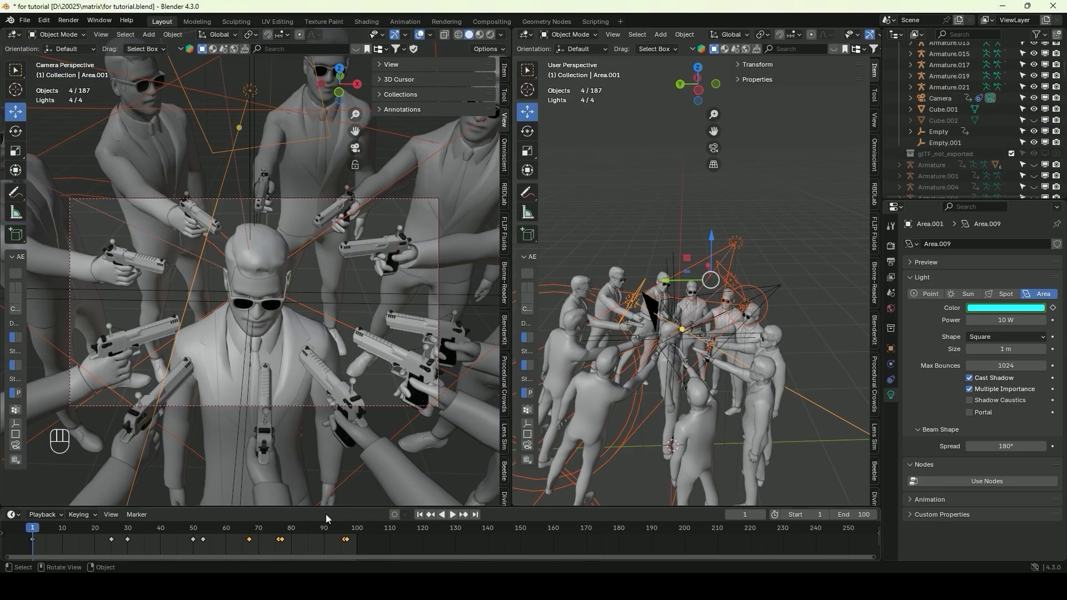
pyautogui.press('space')
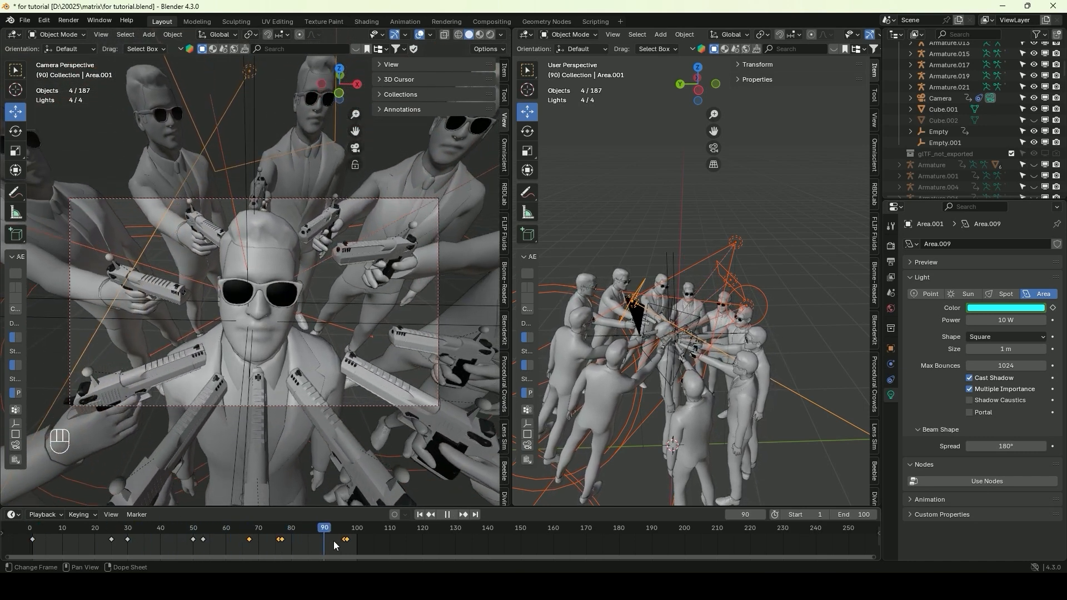
pyautogui.click(34, 535)
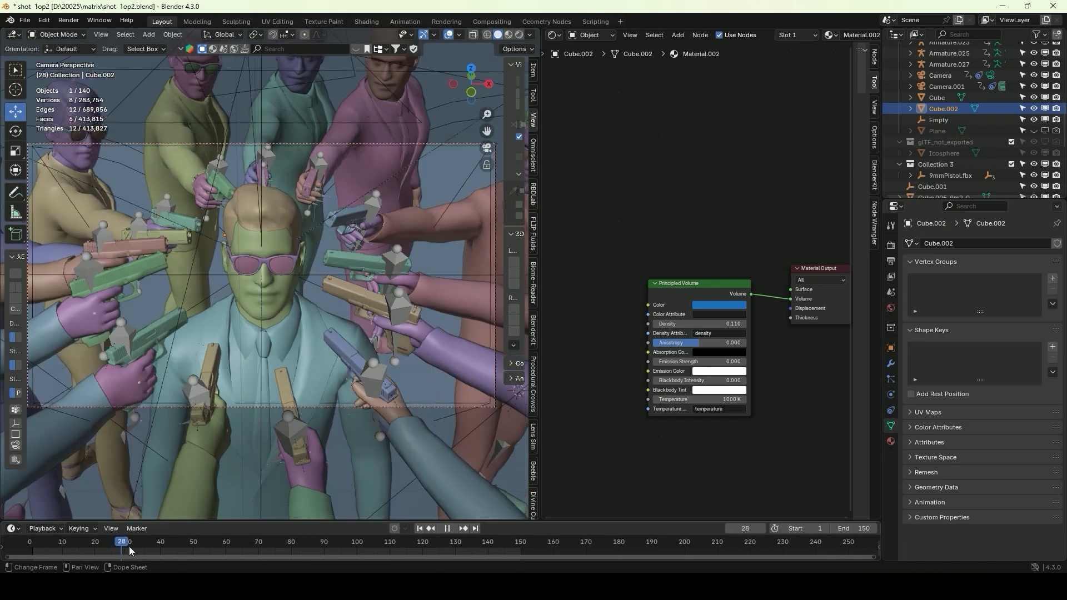
# Show the finished shot file's camera view in rendered shading and clear the view layer's material override
pyautogui.click(519, 35)
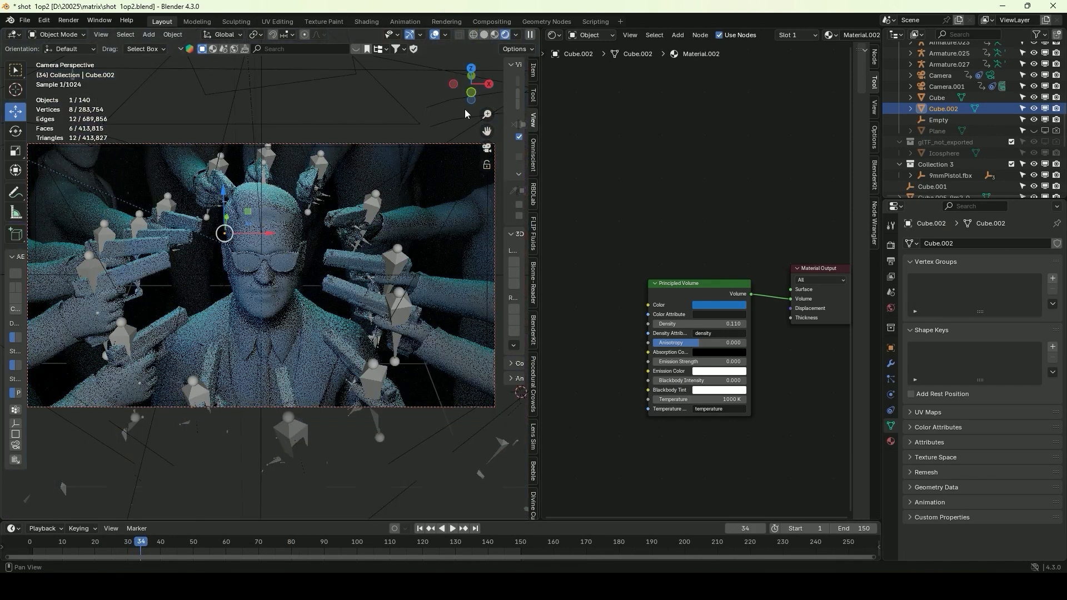
pyautogui.click(890, 278)
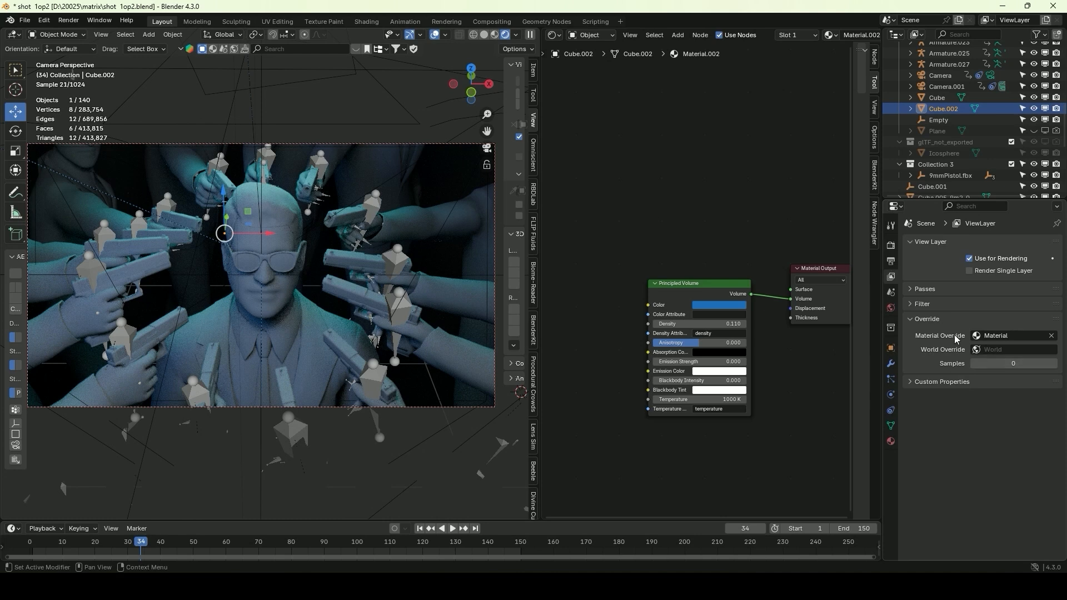
pyautogui.click(1052, 337)
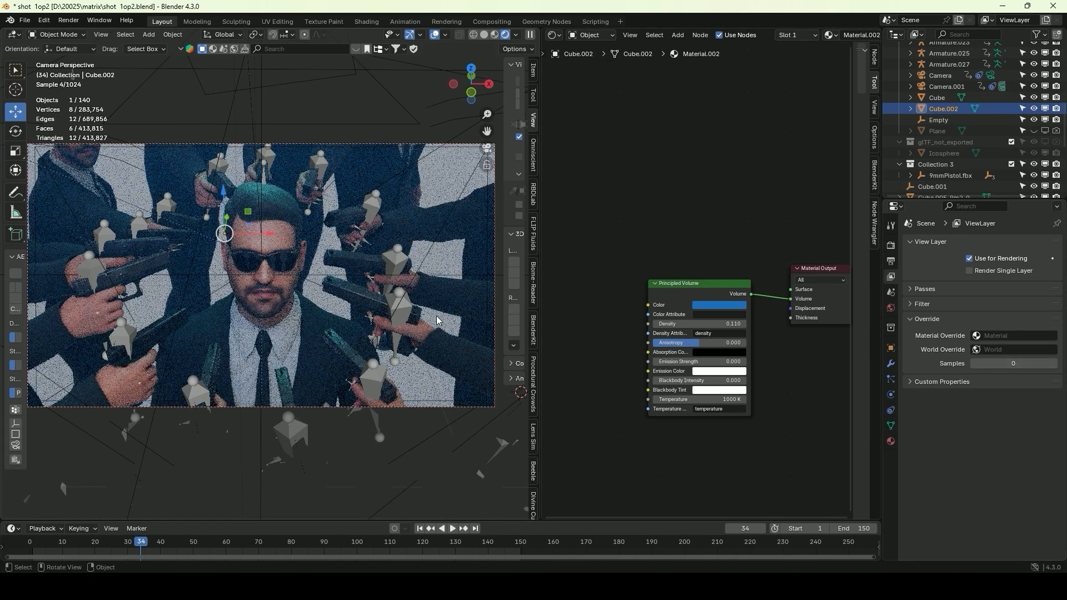